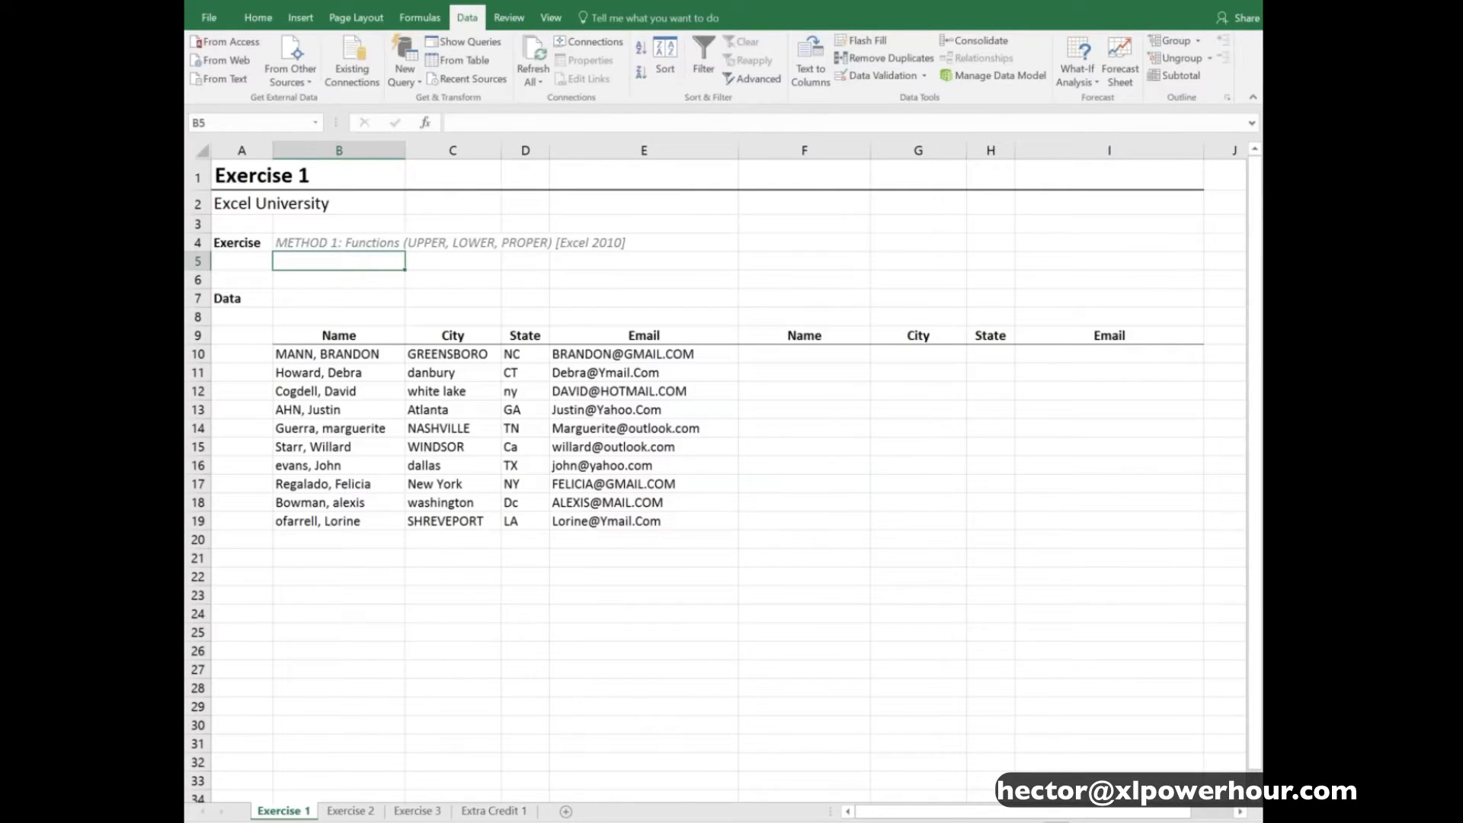
- Enter =PROPER(B10) in cell F10 to convert the first record's name to proper case
left_click_drag(366, 354, 644, 518)
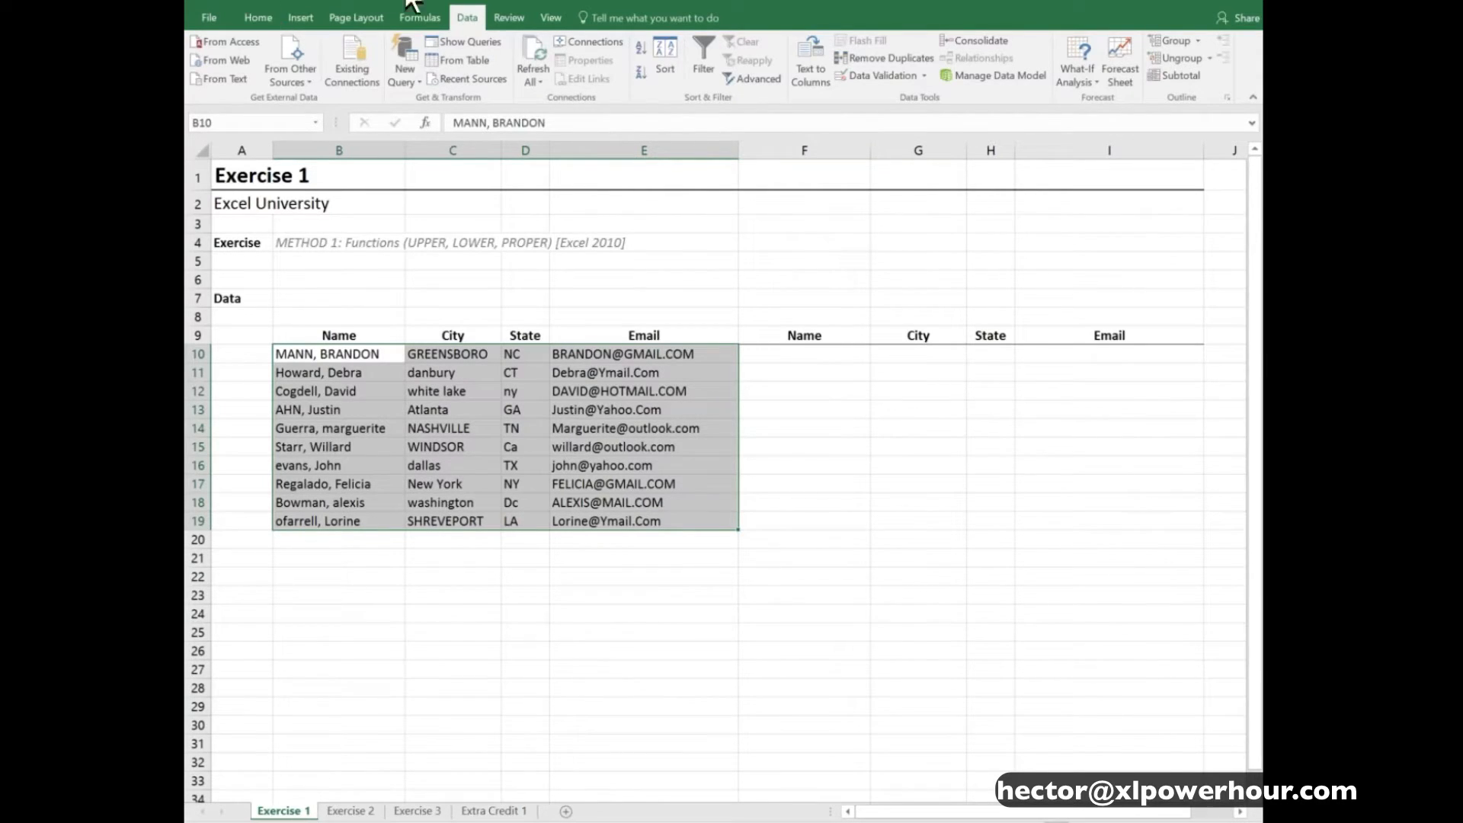
left_click(375, 356)
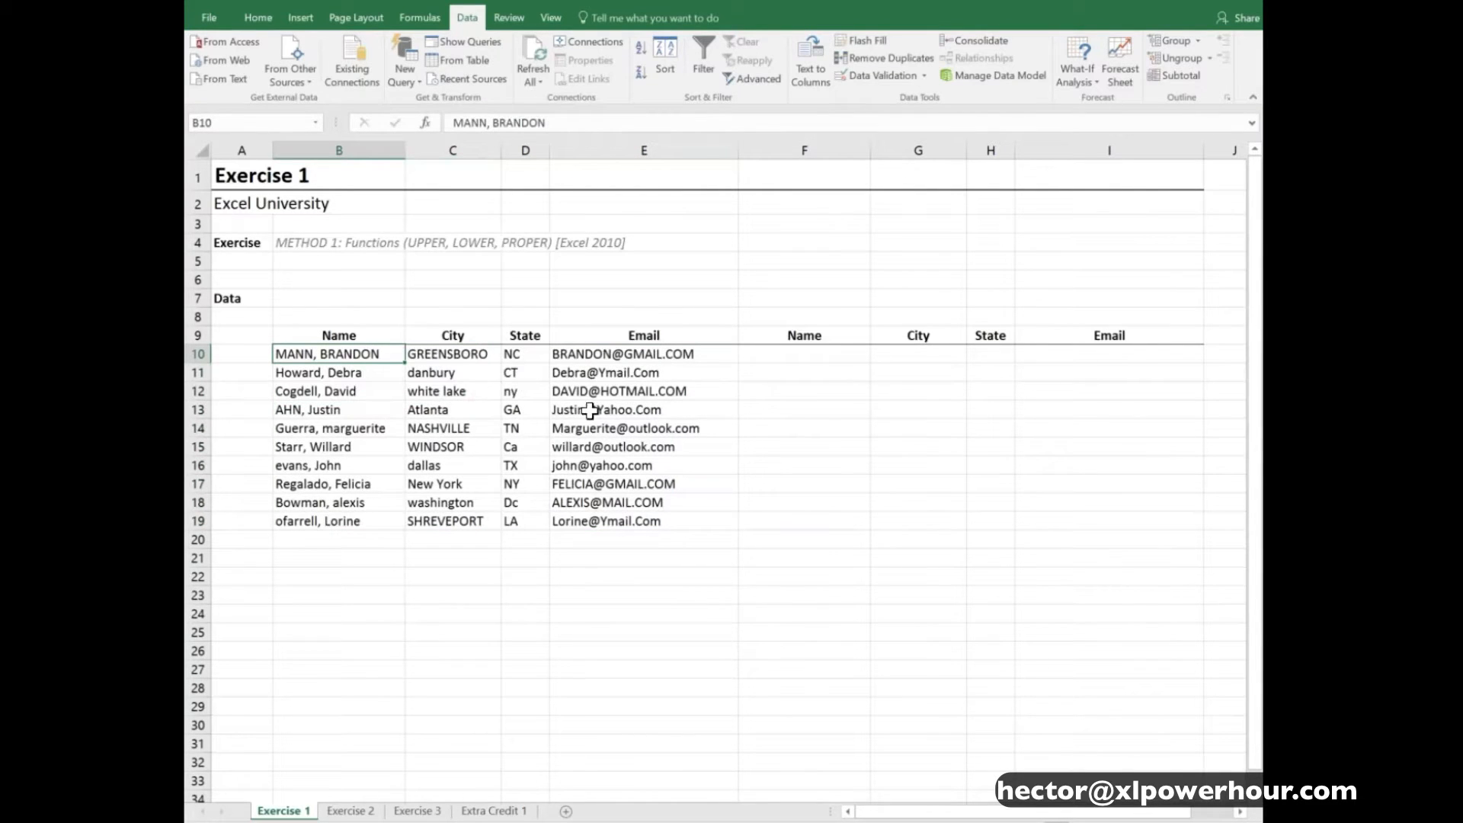
left_click(808, 356)
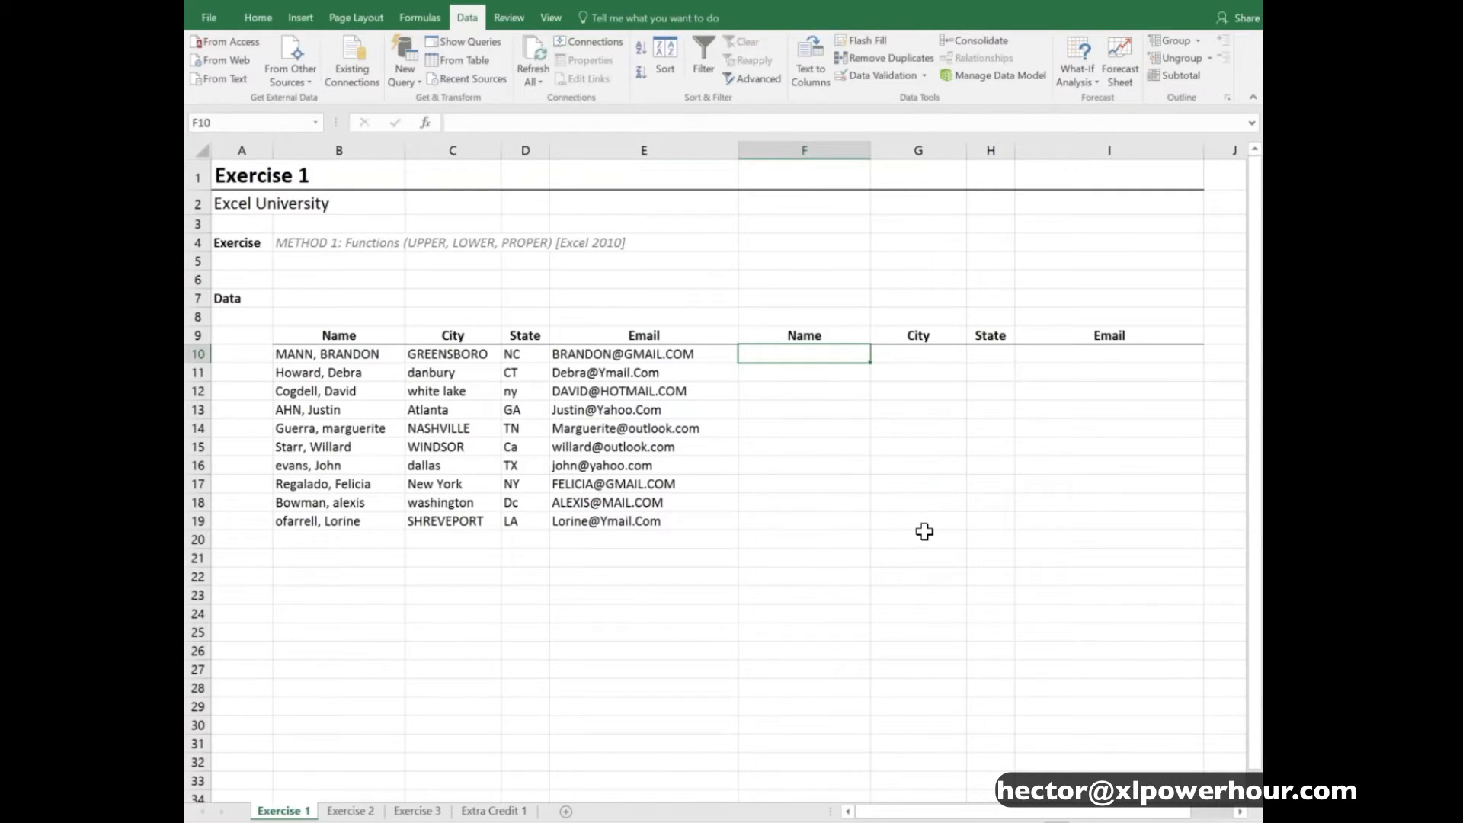
type("=")
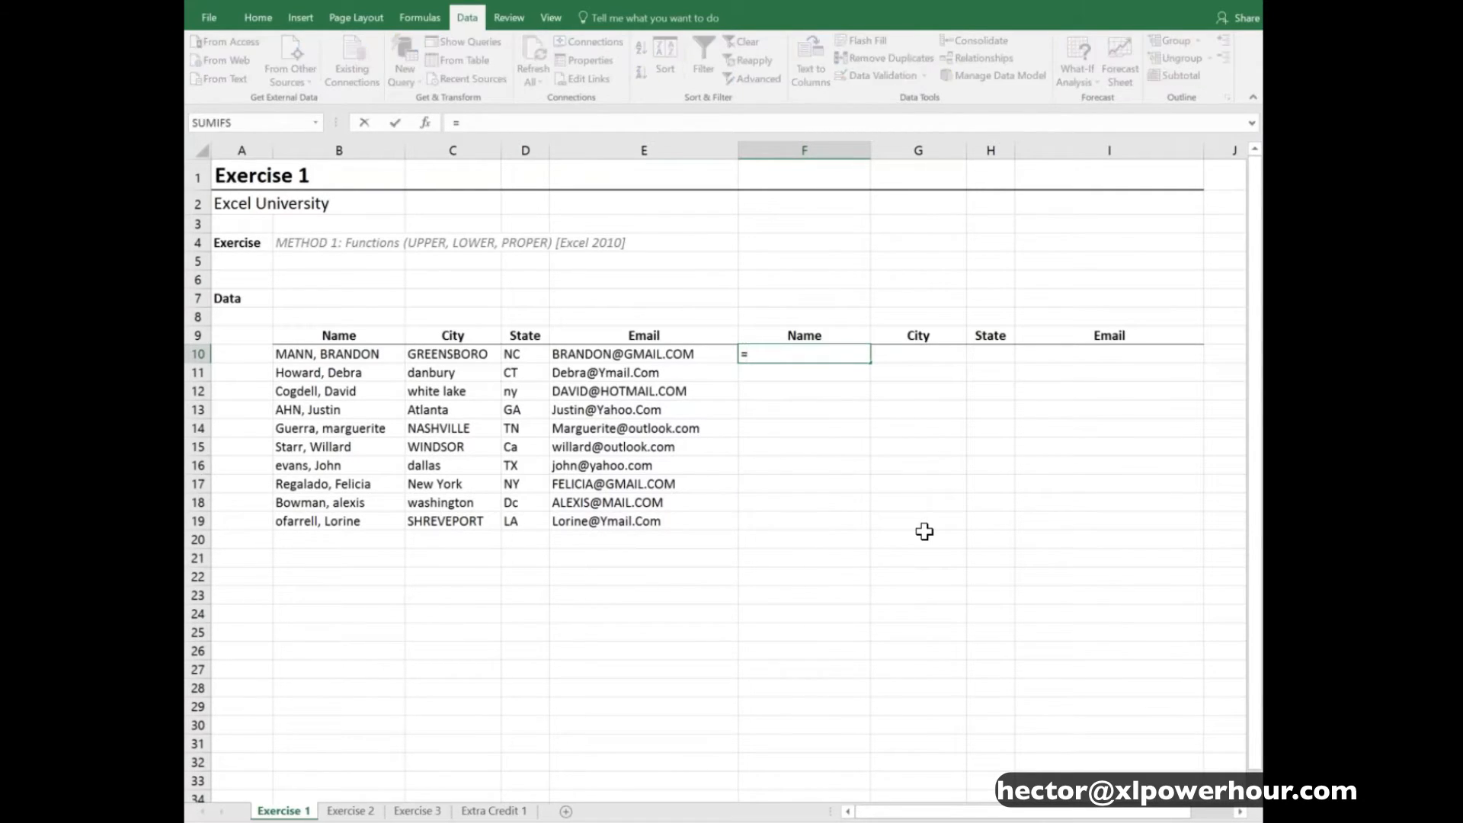
type("pow")
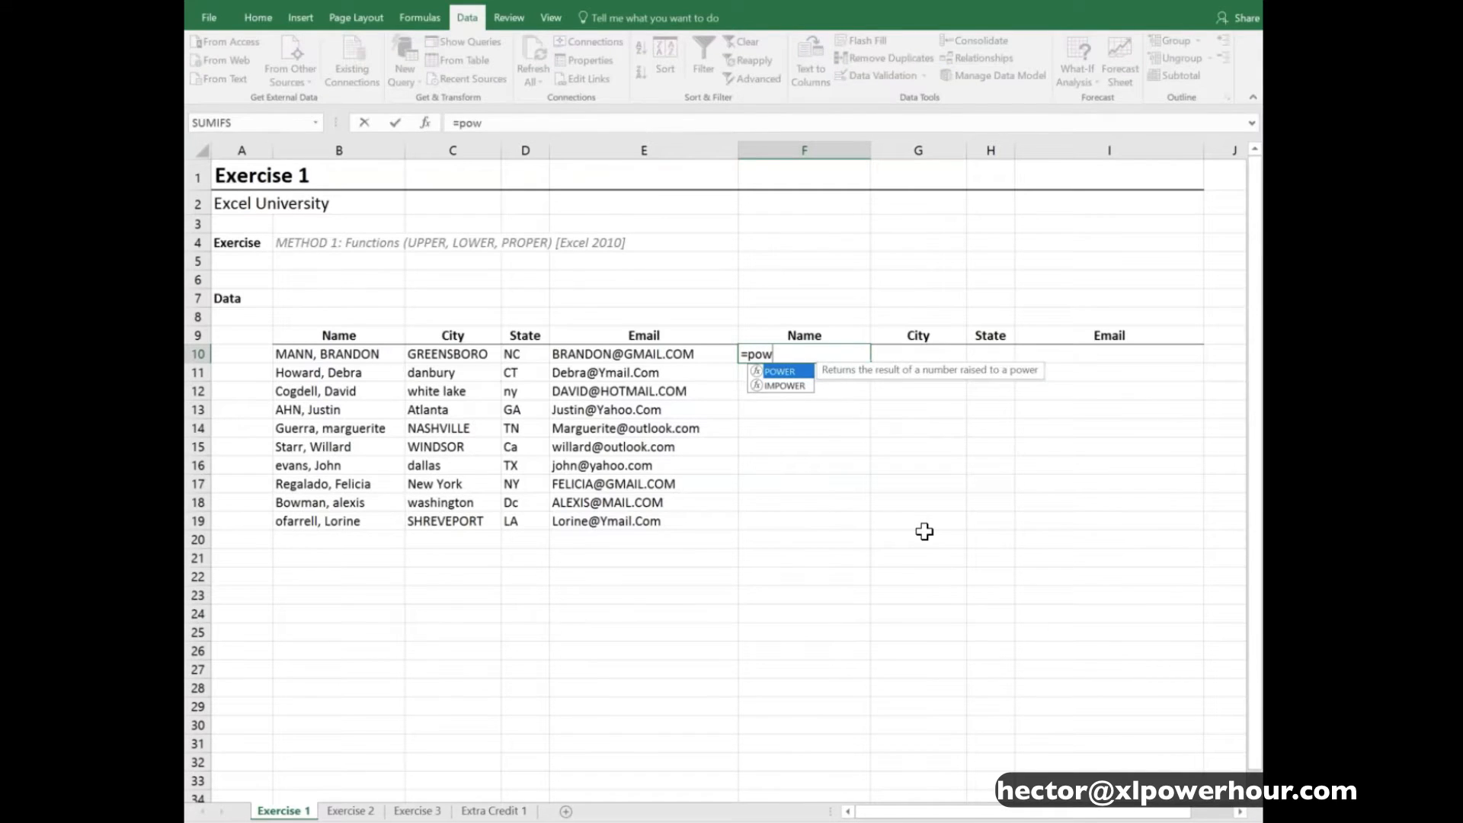
key("BackSpace")
key("BackSpace")
type("ro")
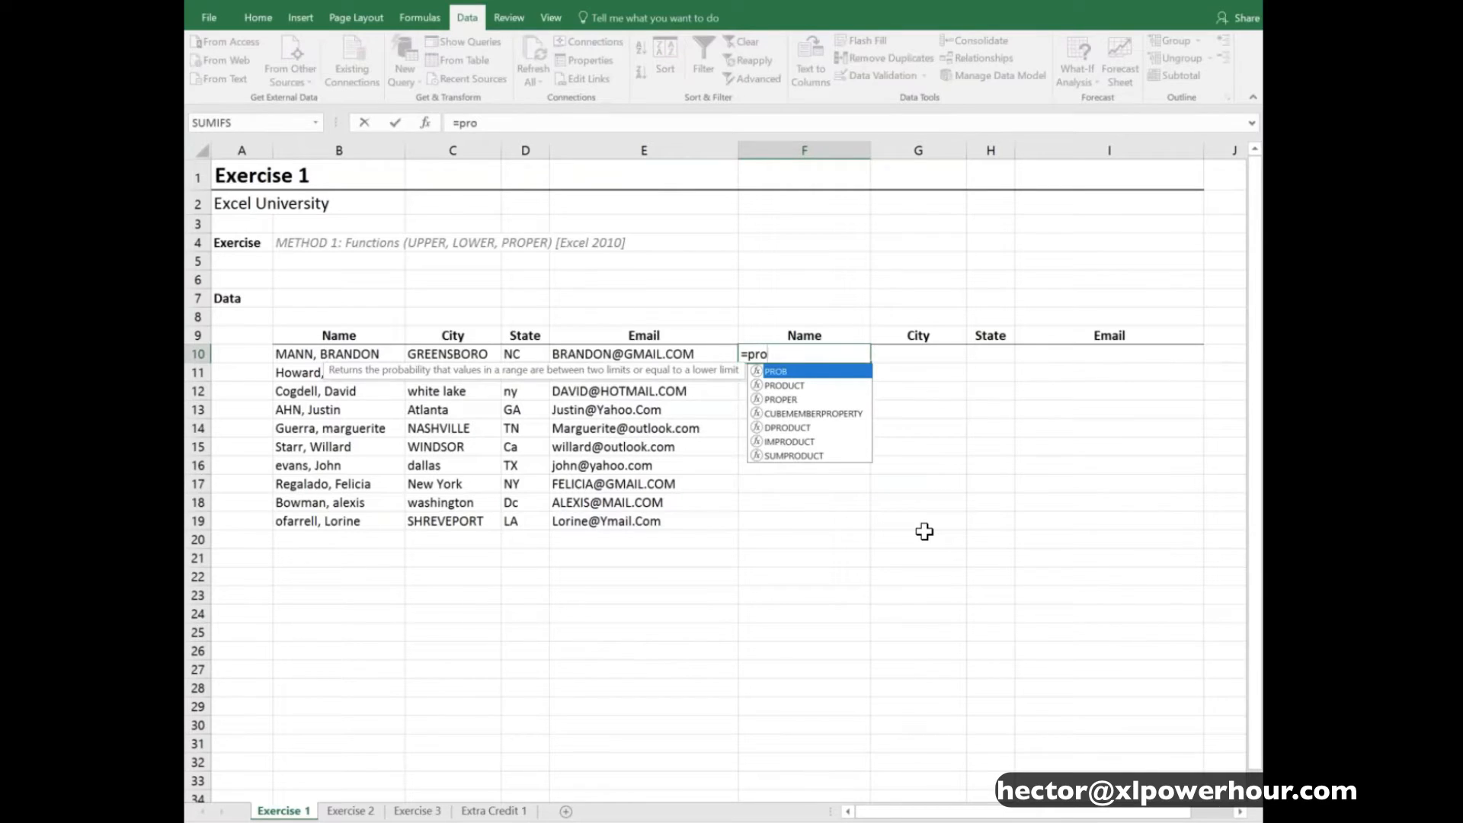
type("p")
key("Tab")
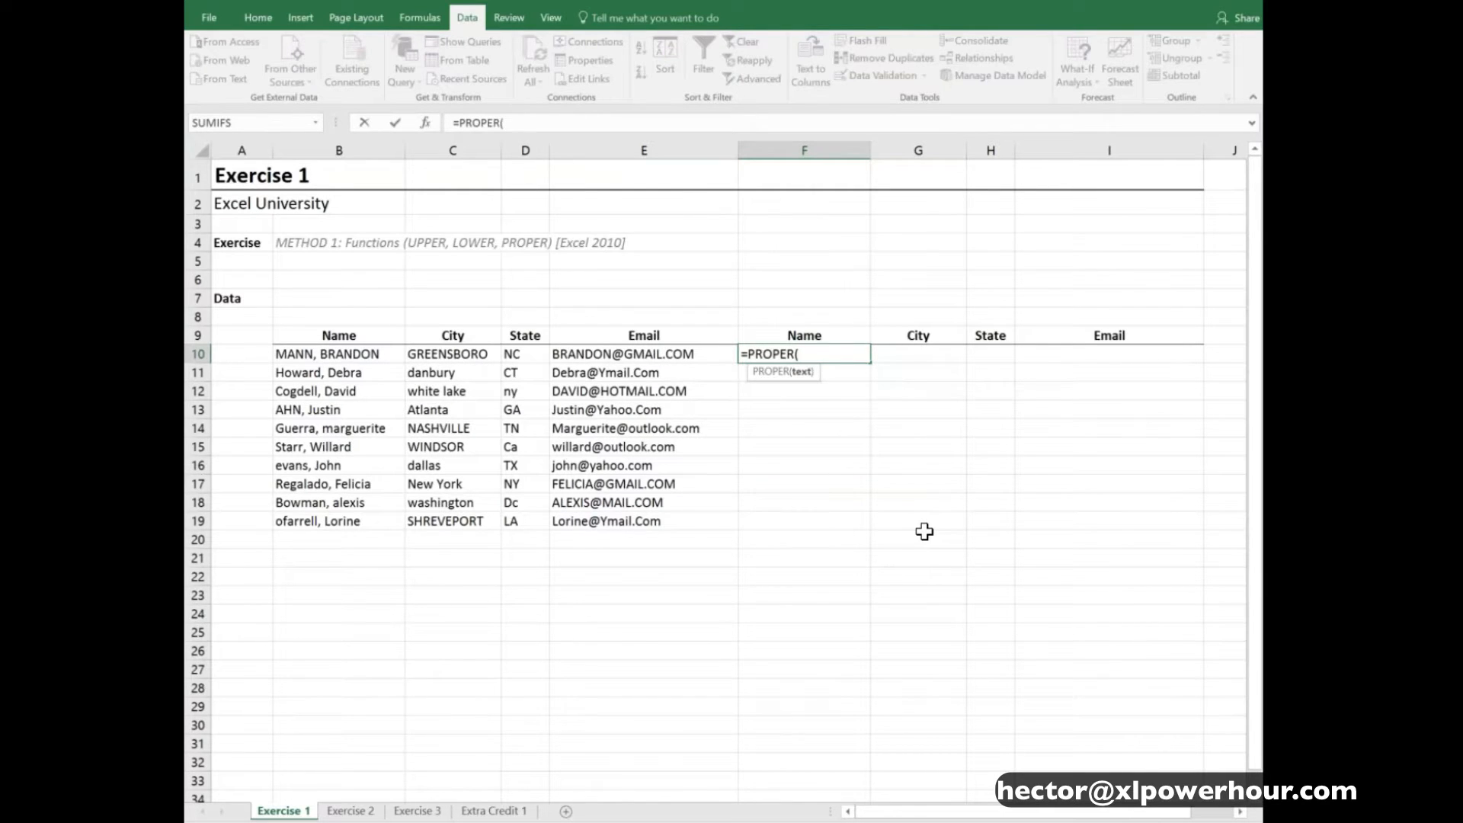
key("Left")
key("Left")
key("Left")
key("Left")
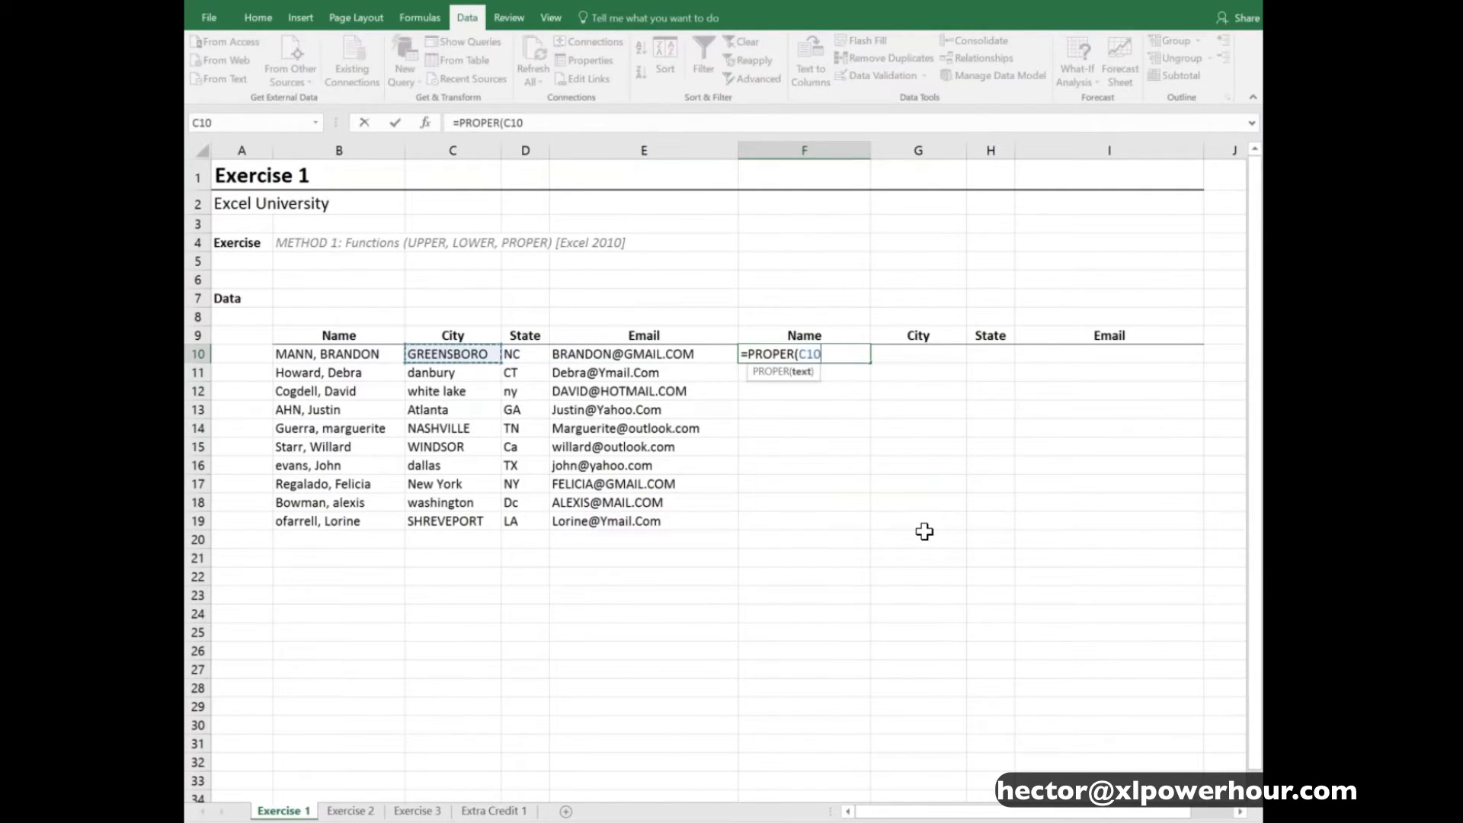
type(")")
key("ctrl+Return")
key("Down")
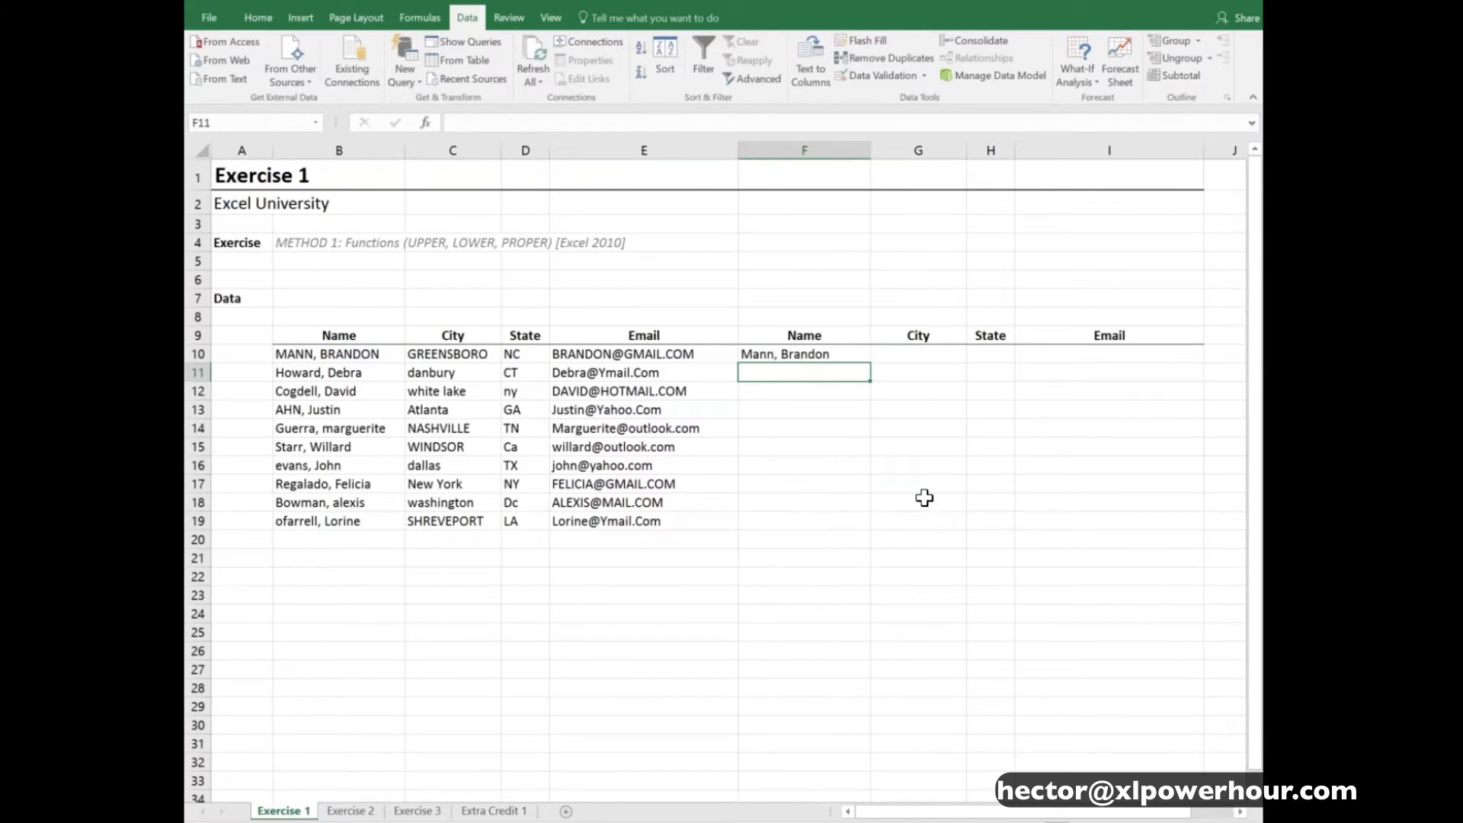
- Extend the PROPER formula from F10 down to F19 with the fill handle and clear the results in F11:F19
left_click(841, 353)
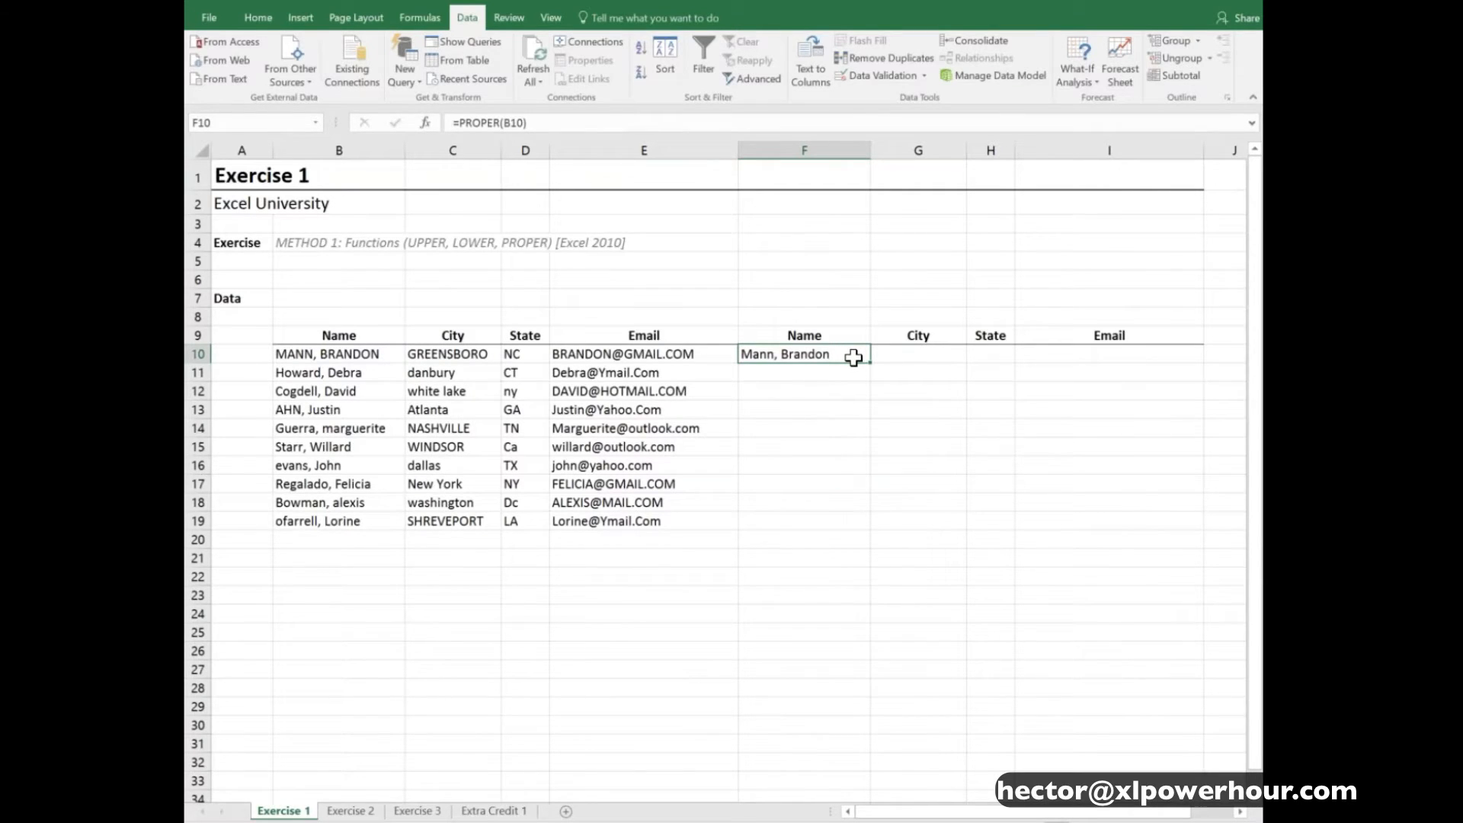
left_click_drag(874, 368, 878, 528)
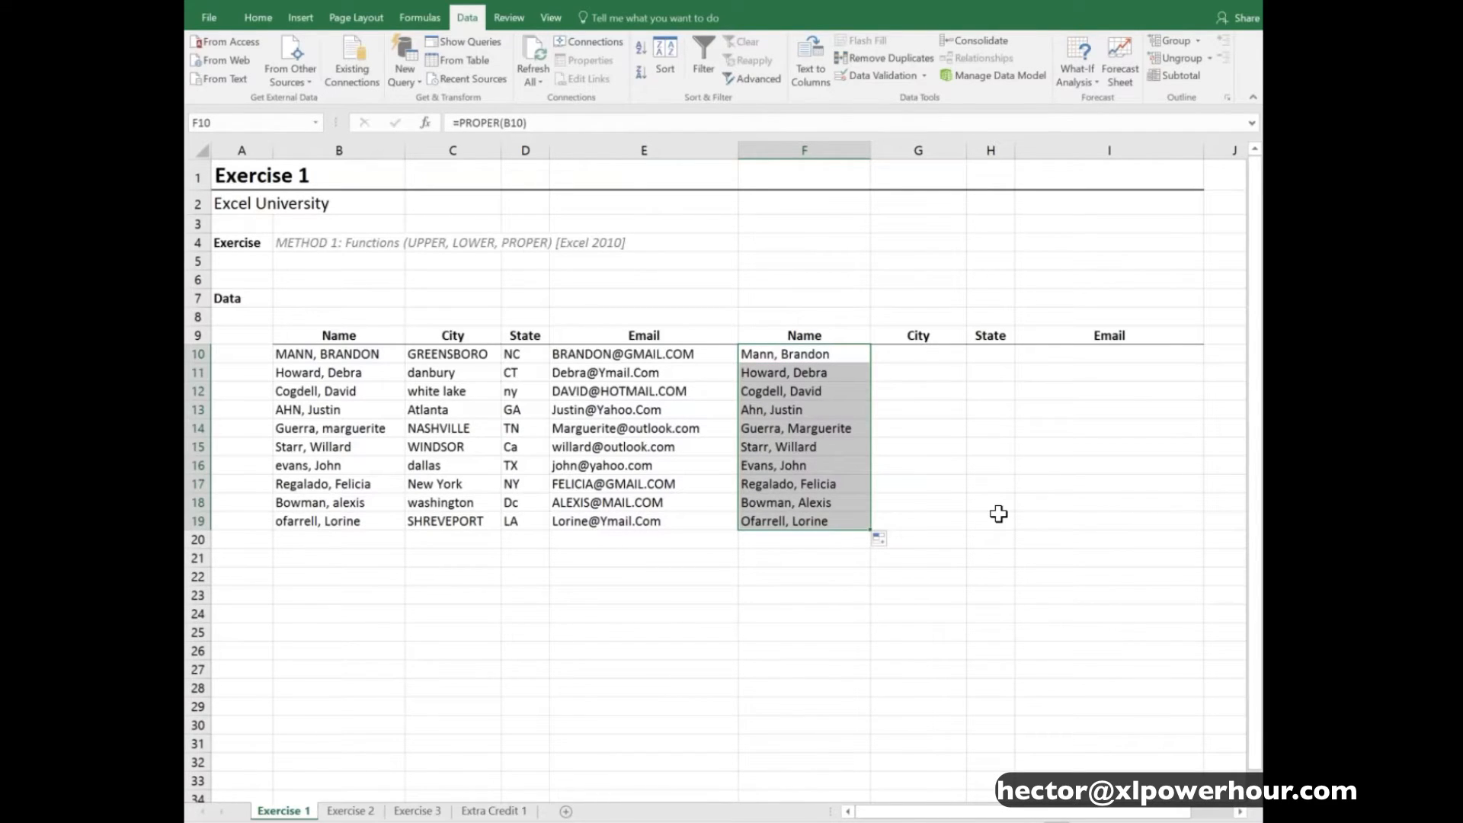
key("Down")
key("ctrl+shift+Down")
key("Delete")
key("Up")
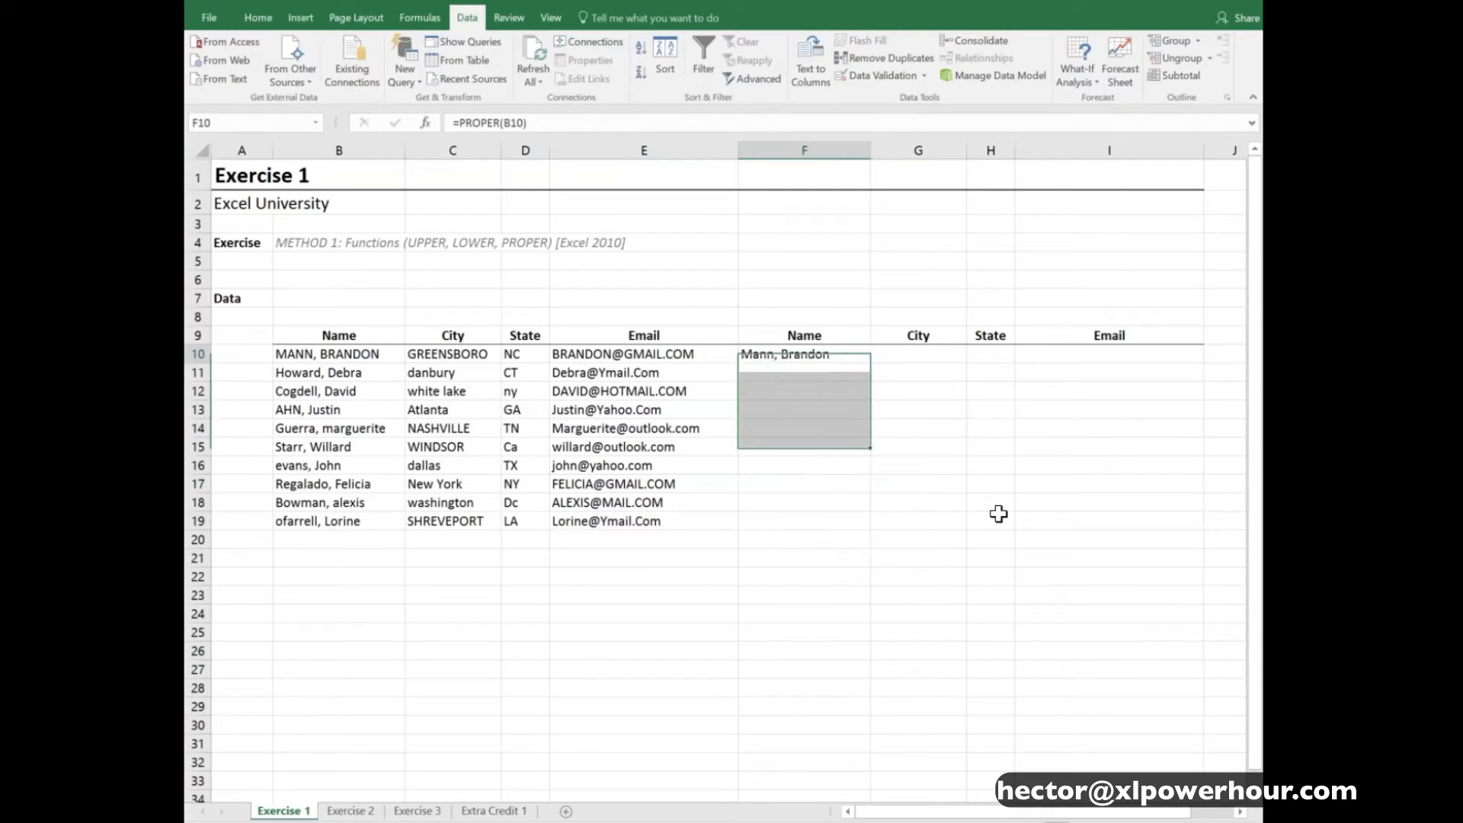
- Copy the PROPER formula in F10 and paste it into F11:F19
key("ctrl+c")
left_click_drag(776, 371, 768, 514)
key("ctrl+v")
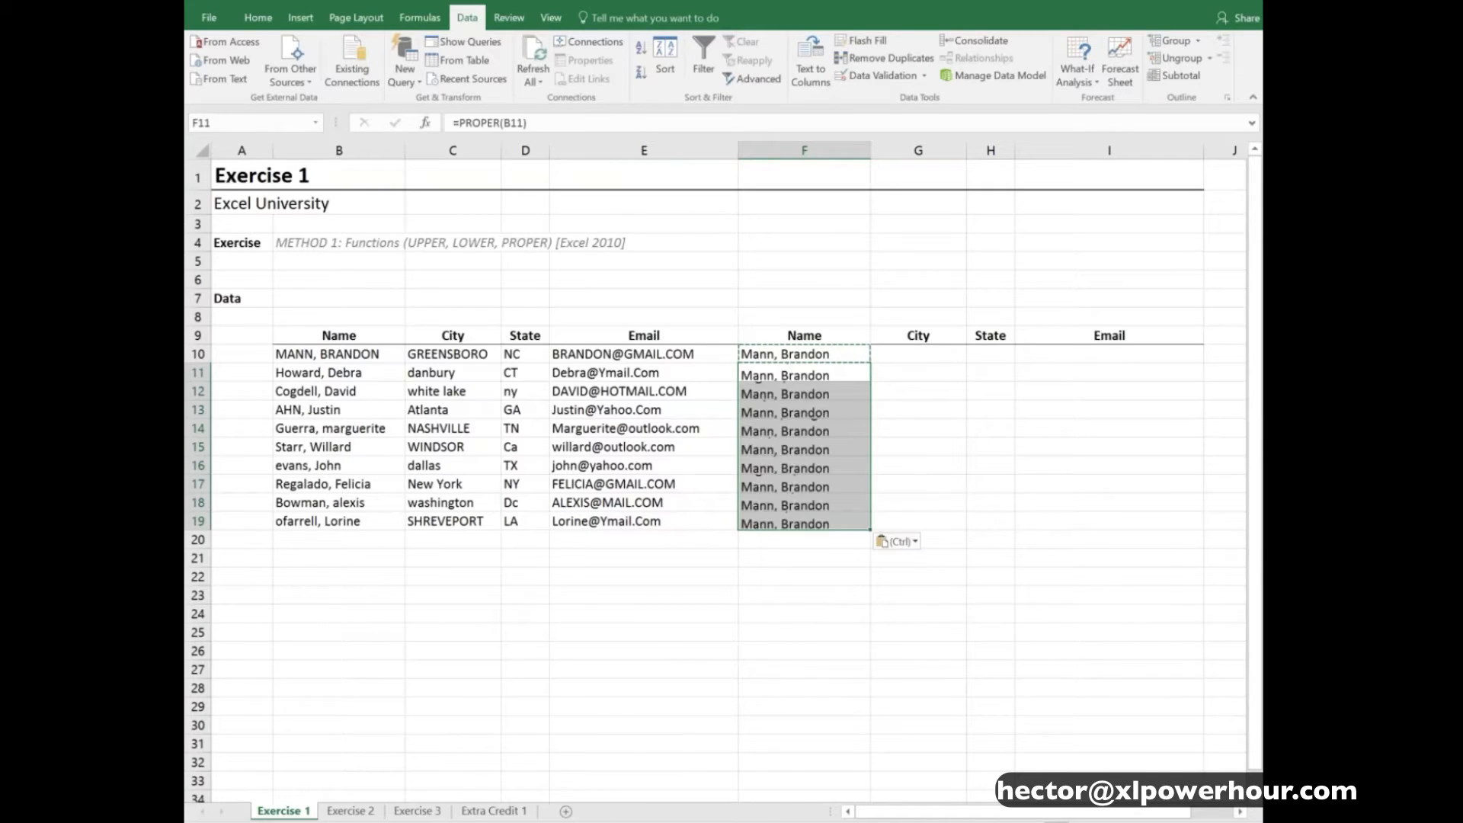
key("Escape")
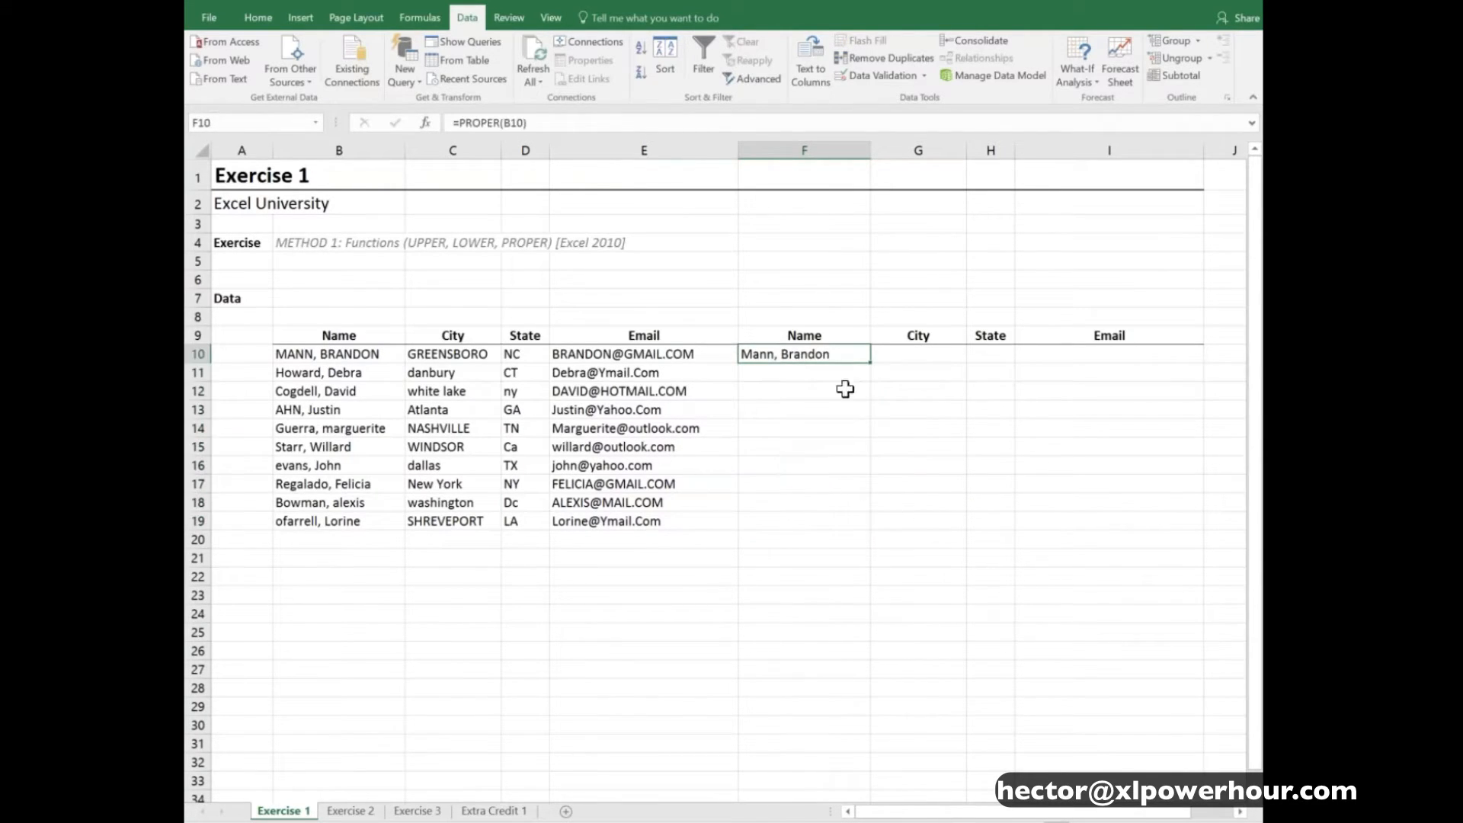
- Apply the Fill Down command to F10:F19 and clear the copied formulas from F11:F19
left_click_drag(831, 355, 805, 514)
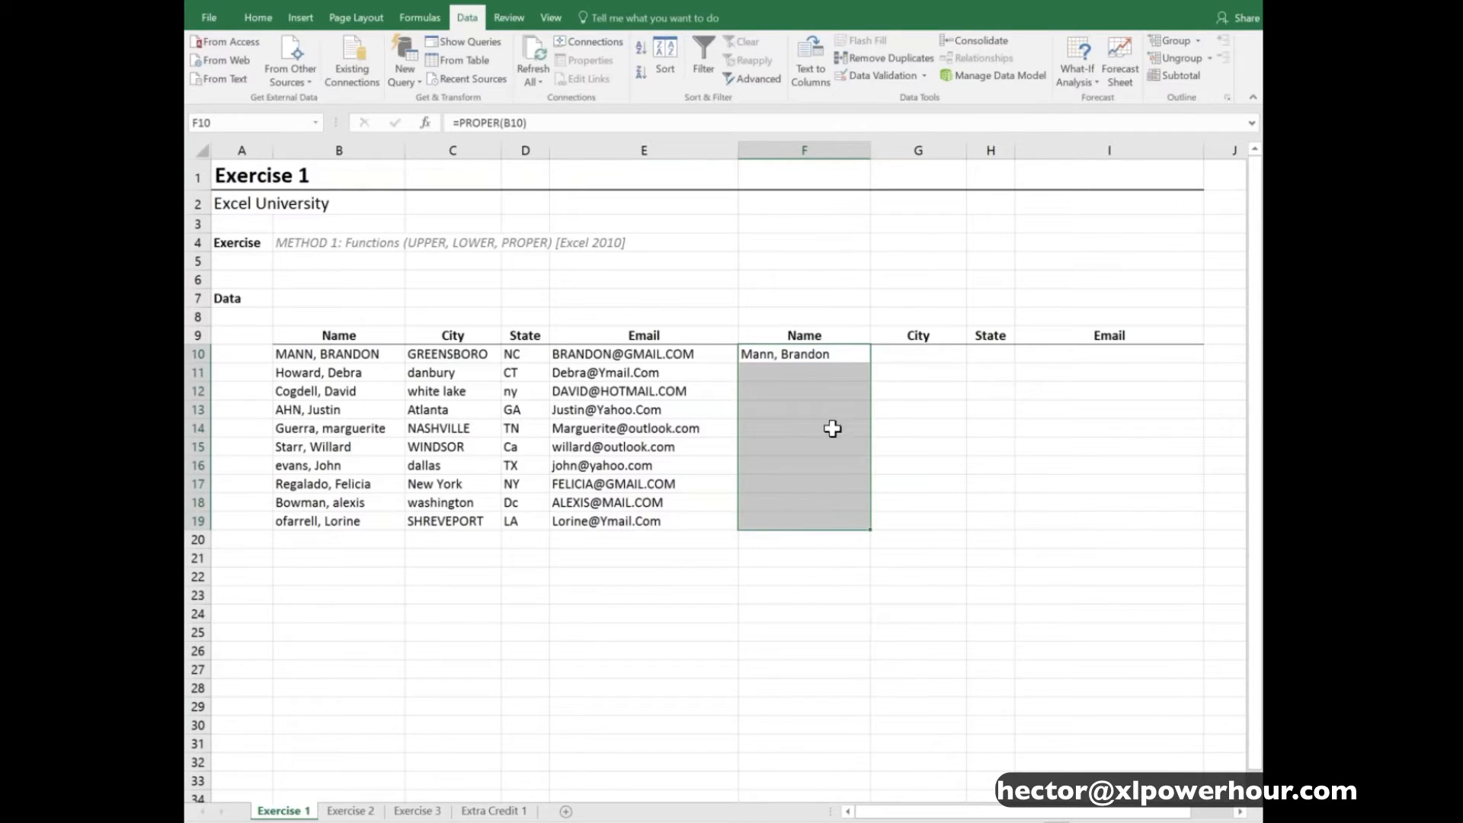
left_click(258, 18)
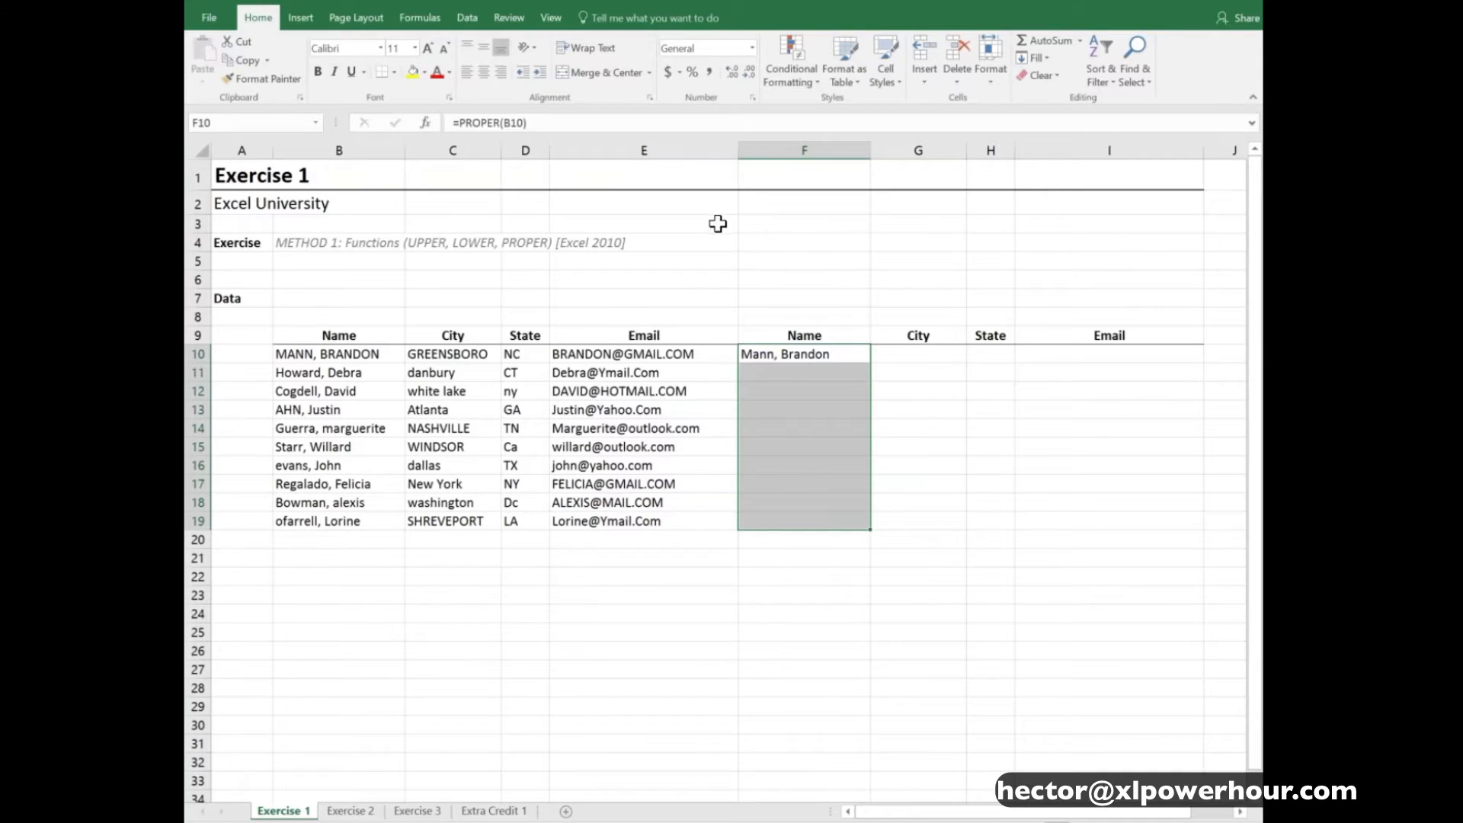
left_click(1047, 56)
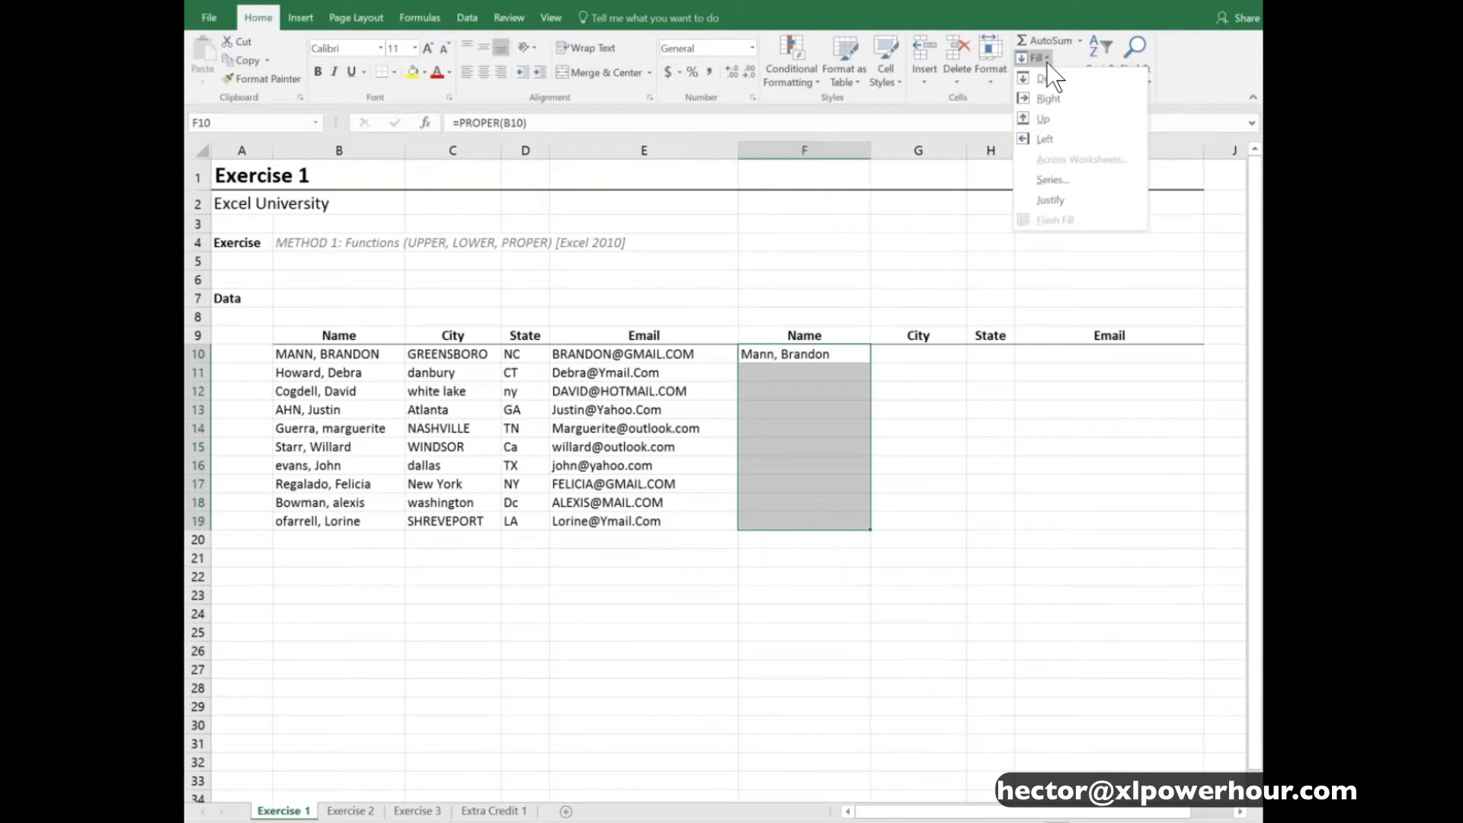
left_click(1088, 81)
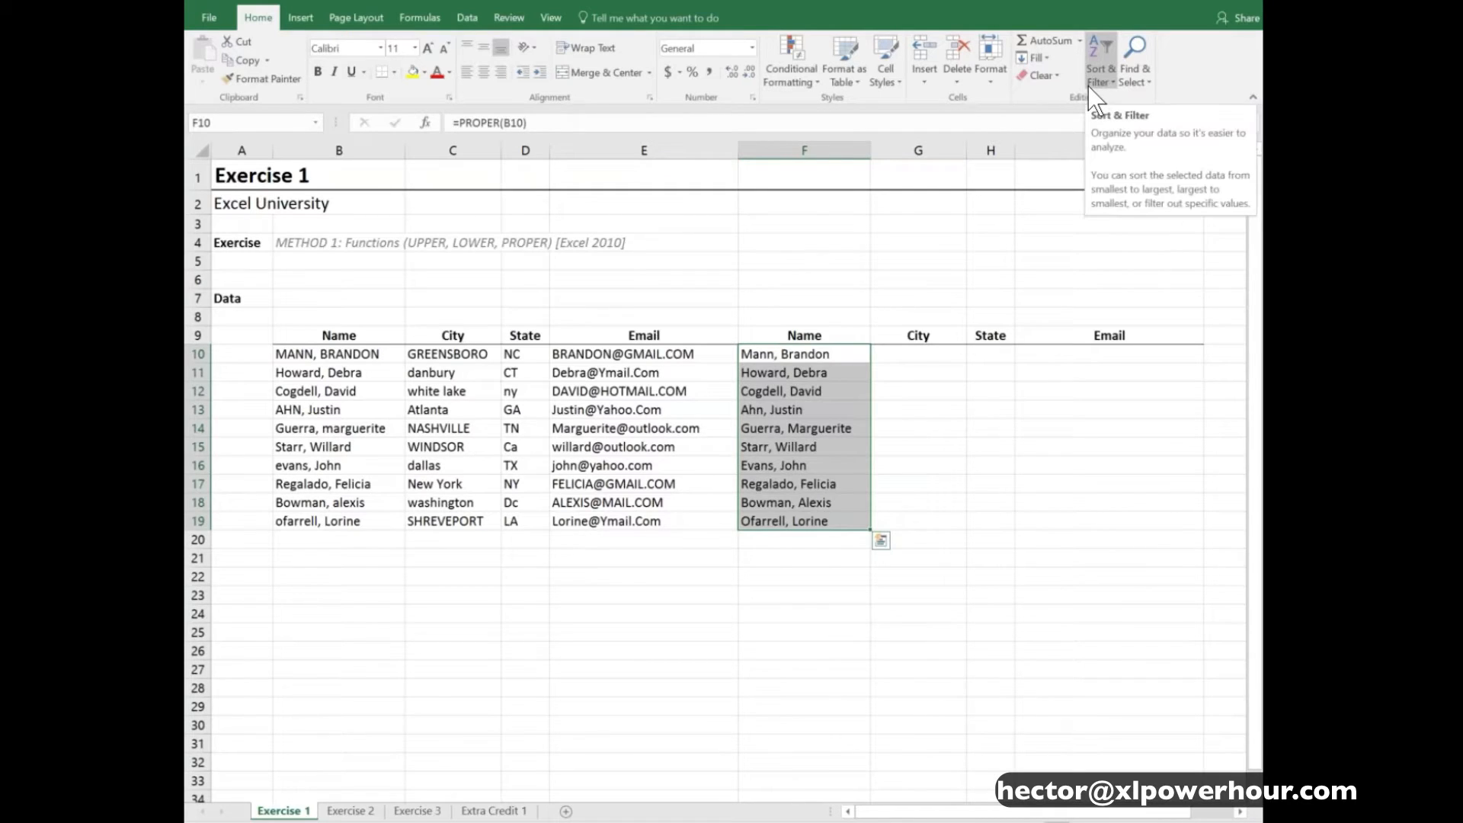
key("Down")
key("ctrl+shift+Down")
key("Delete")
key("Up")
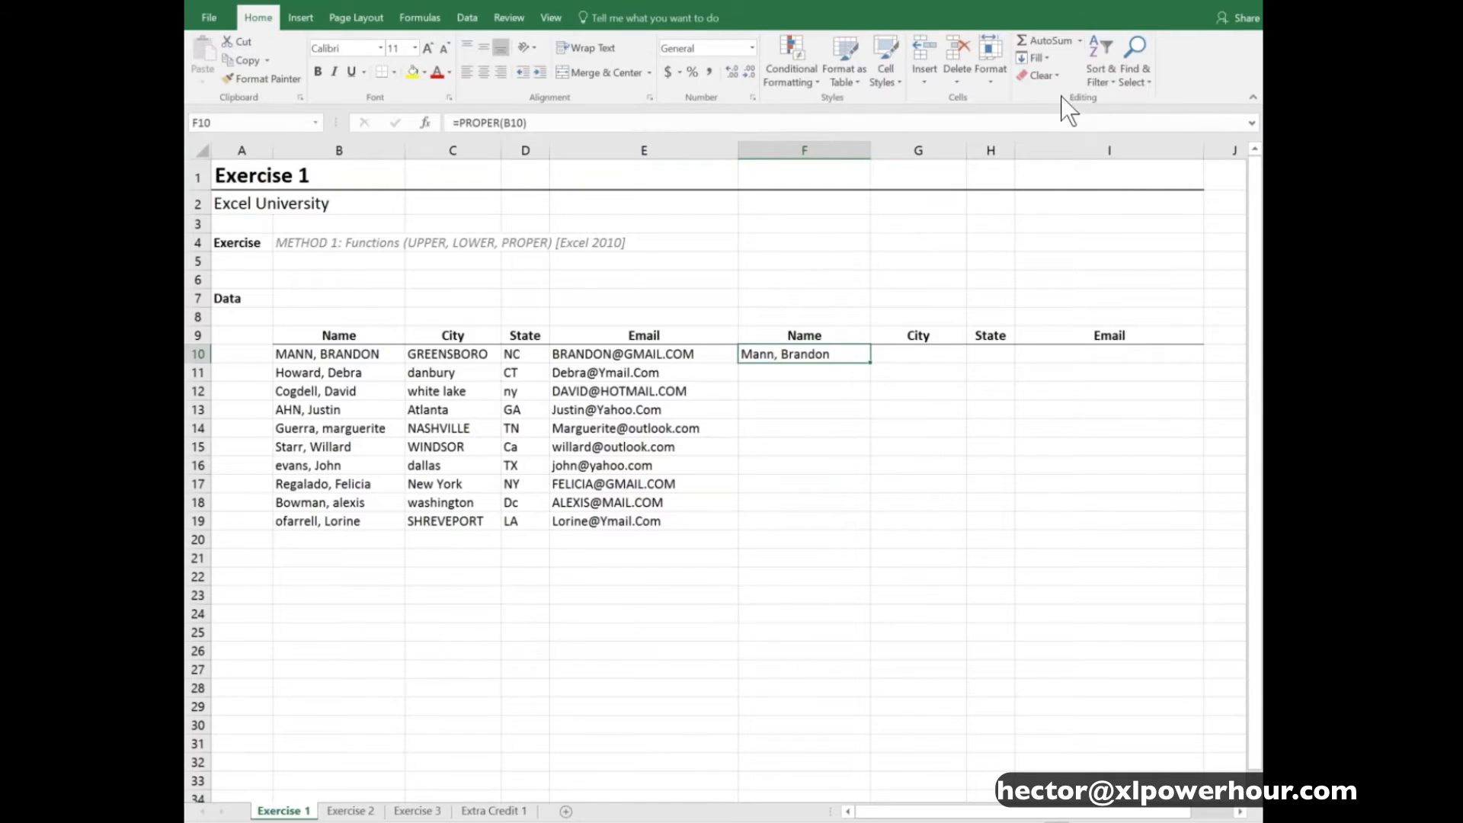
- Auto-fill the PROPER formula from F10 down to F19, matching the length of the adjacent source Email column
double_click(872, 364)
left_click(843, 353)
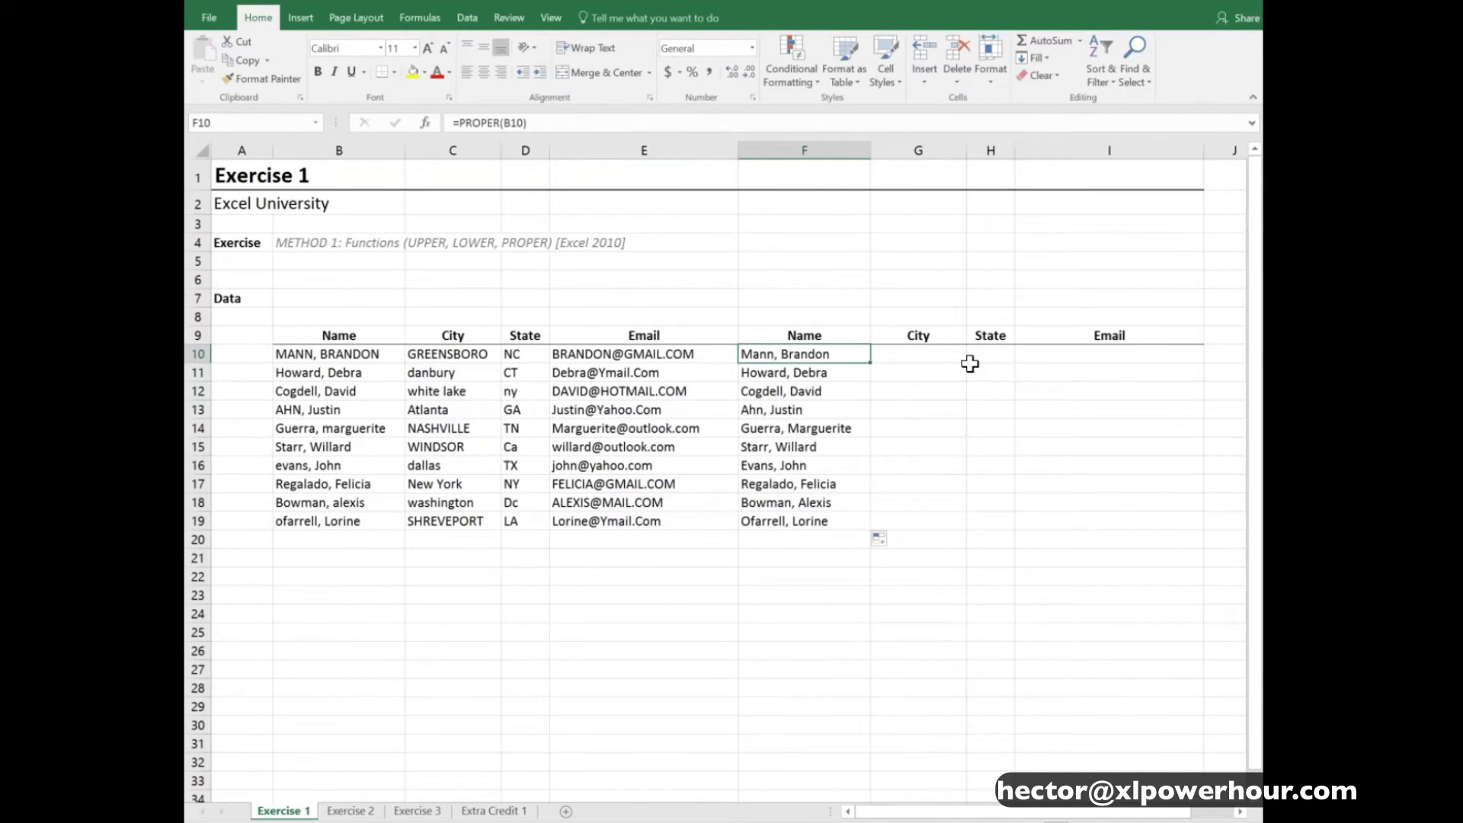
left_click(703, 356)
left_click_drag(703, 358, 711, 509)
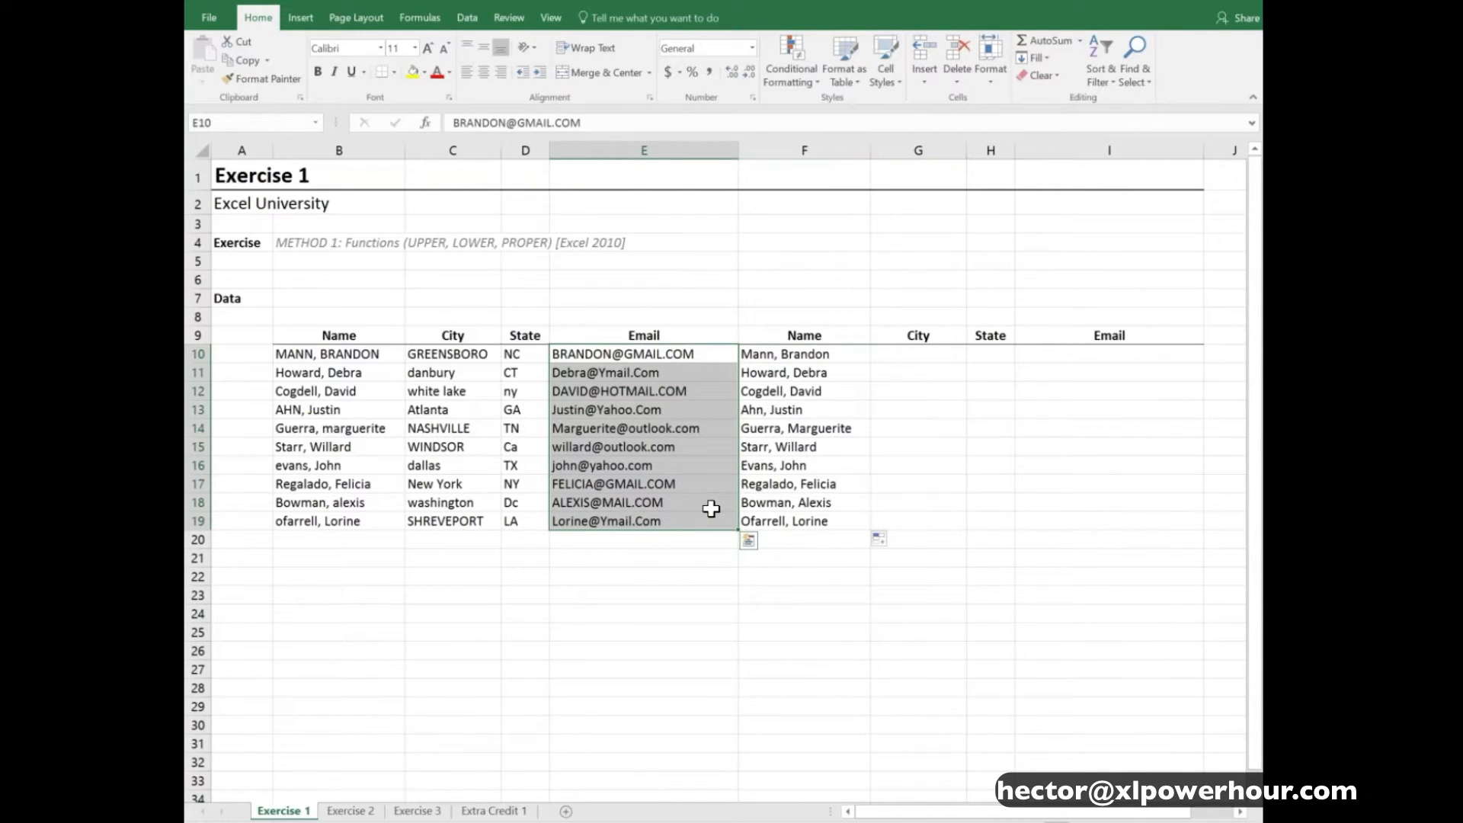
left_click(812, 354)
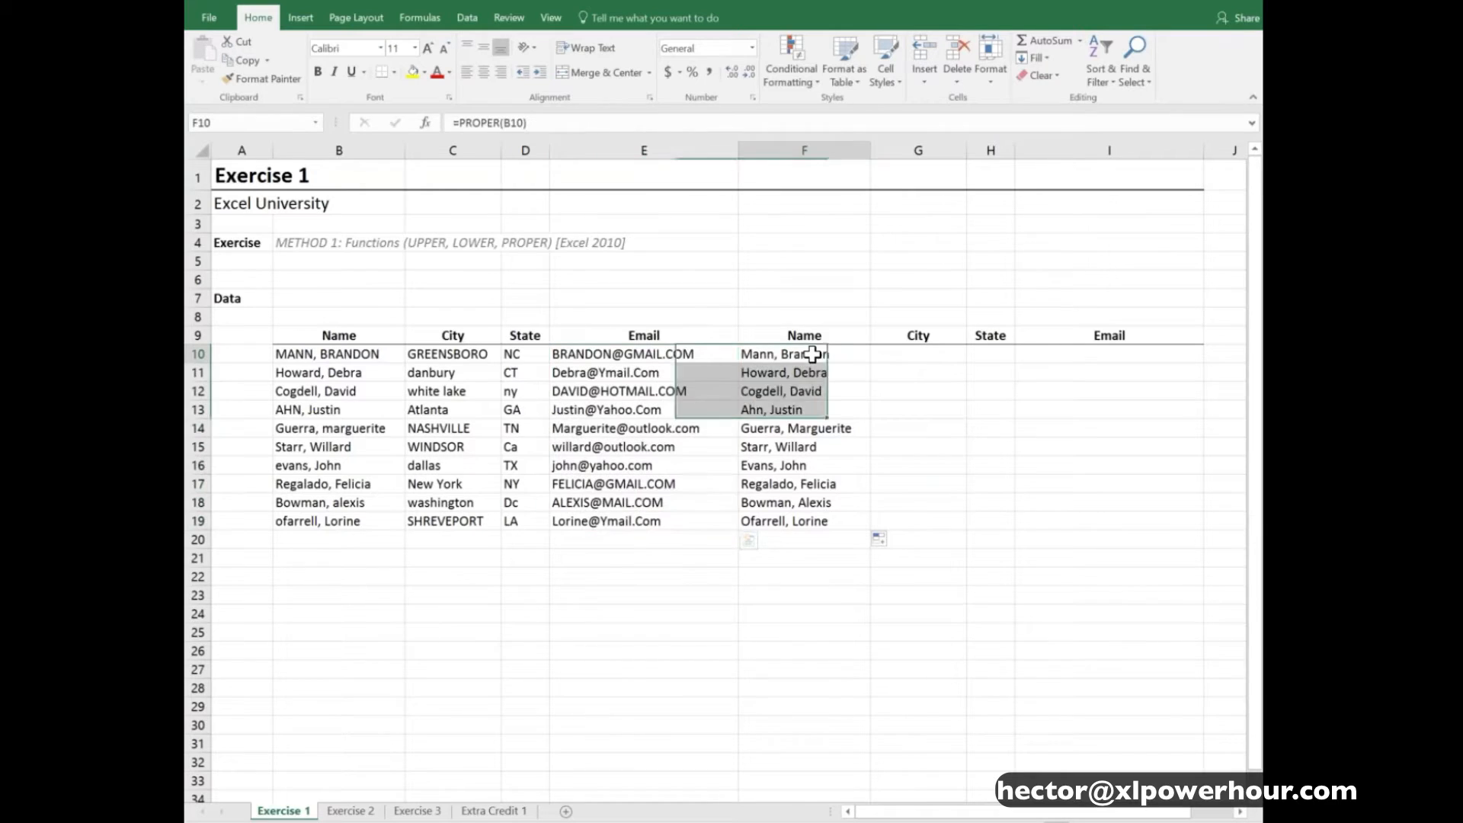
- Examine the letter case of the source City entries in column C from row 10 downward
left_click(914, 361)
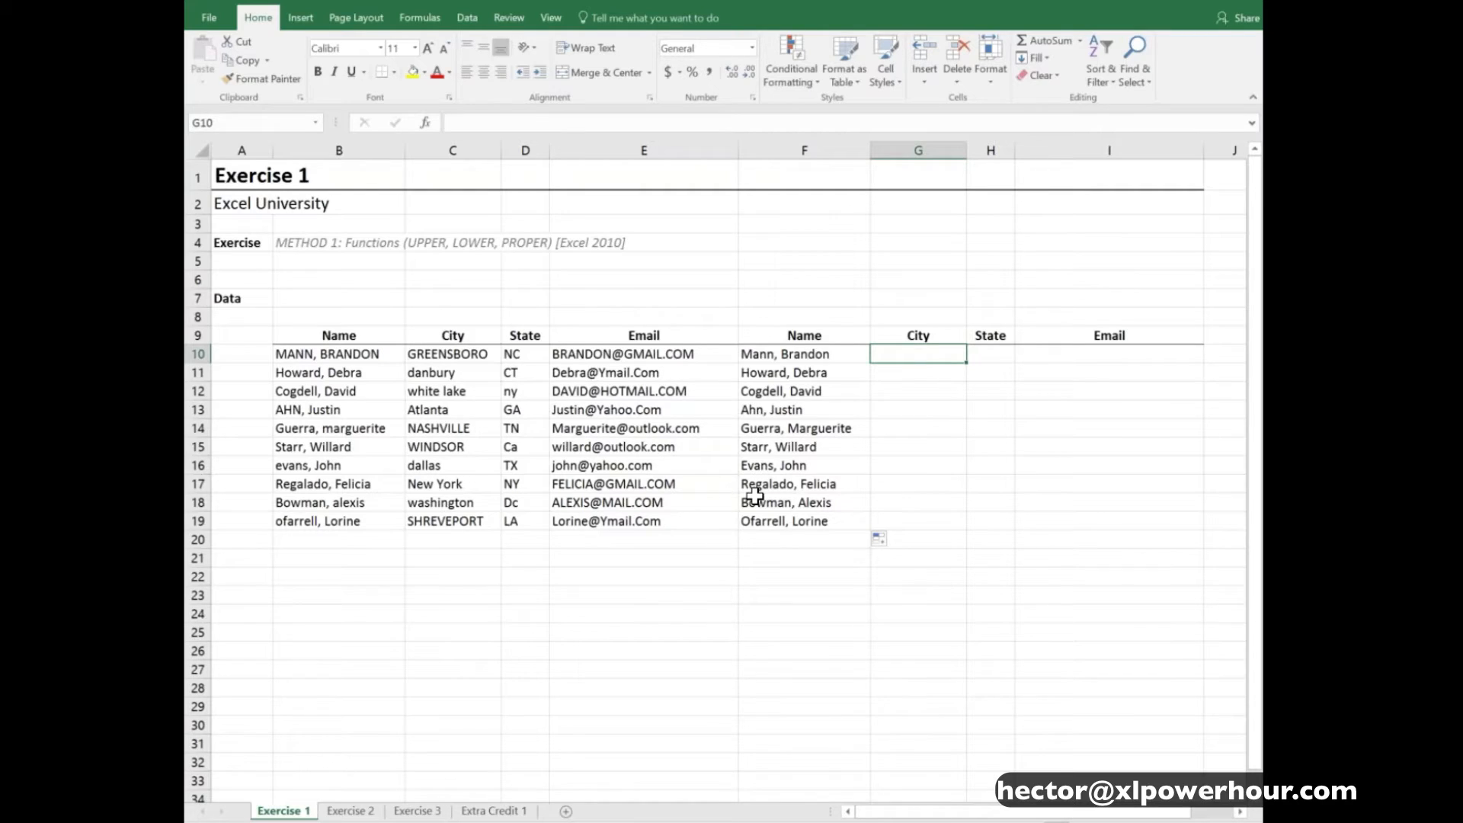
left_click(472, 352)
key("Down")
key("Down")
key("Up")
key("Up")
key("Down")
key("Down")
key("Down")
key("Down")
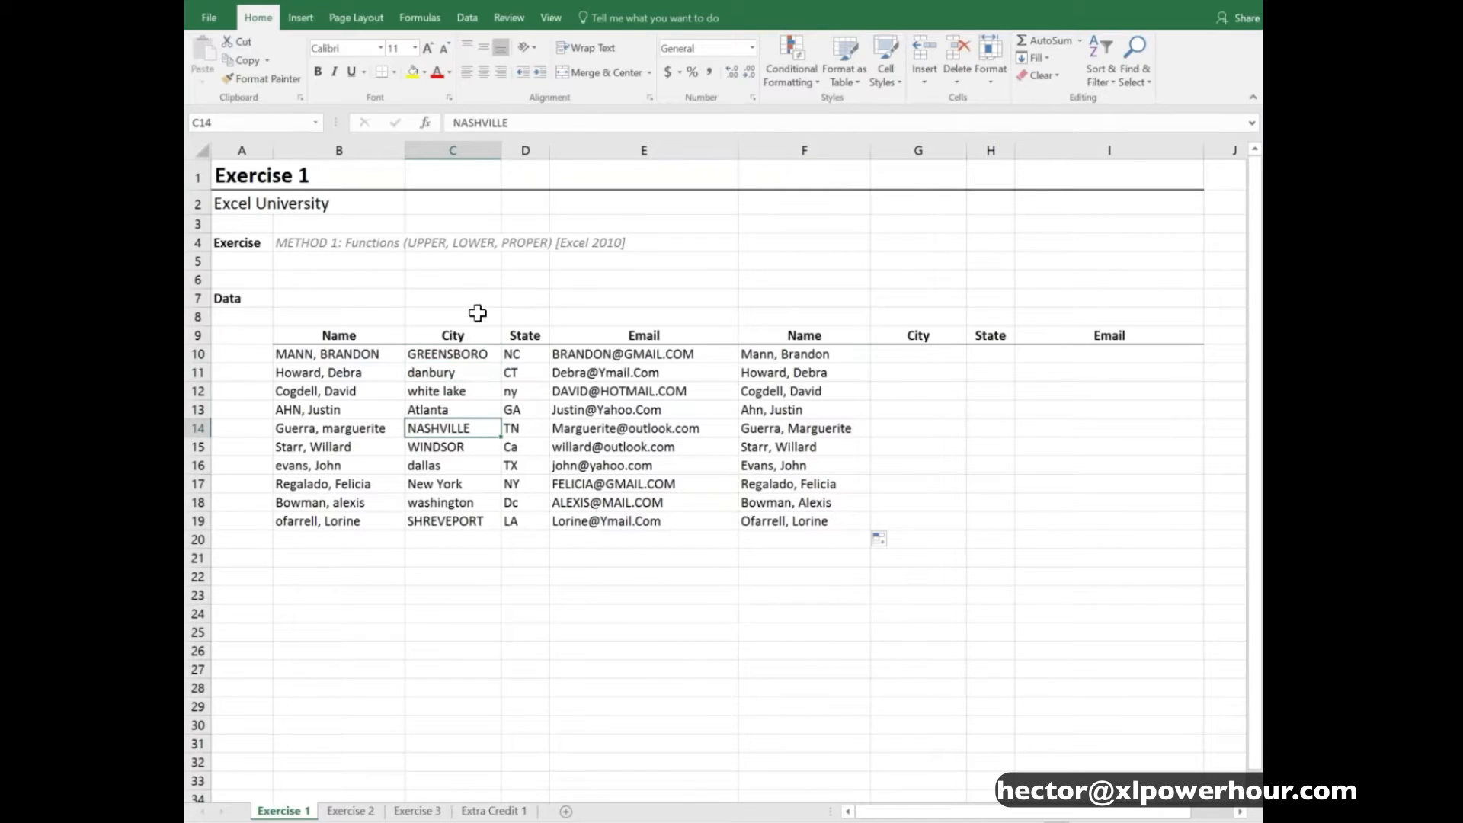
- Extend the PROPER formulas in F10:F19 across to G10:G19 for the City column and check the cell reference in F10
left_click(922, 354)
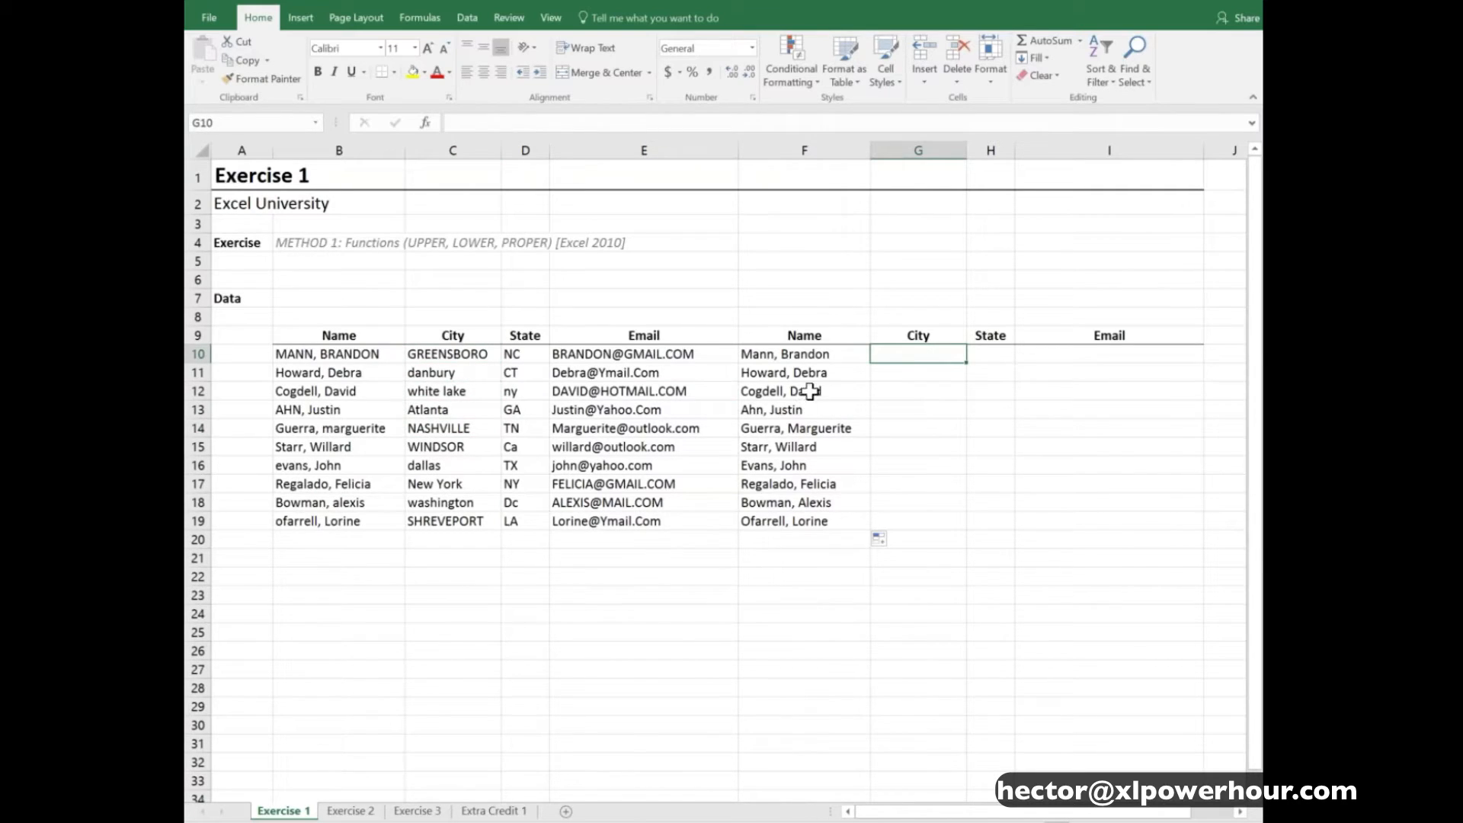
left_click_drag(806, 357, 952, 532)
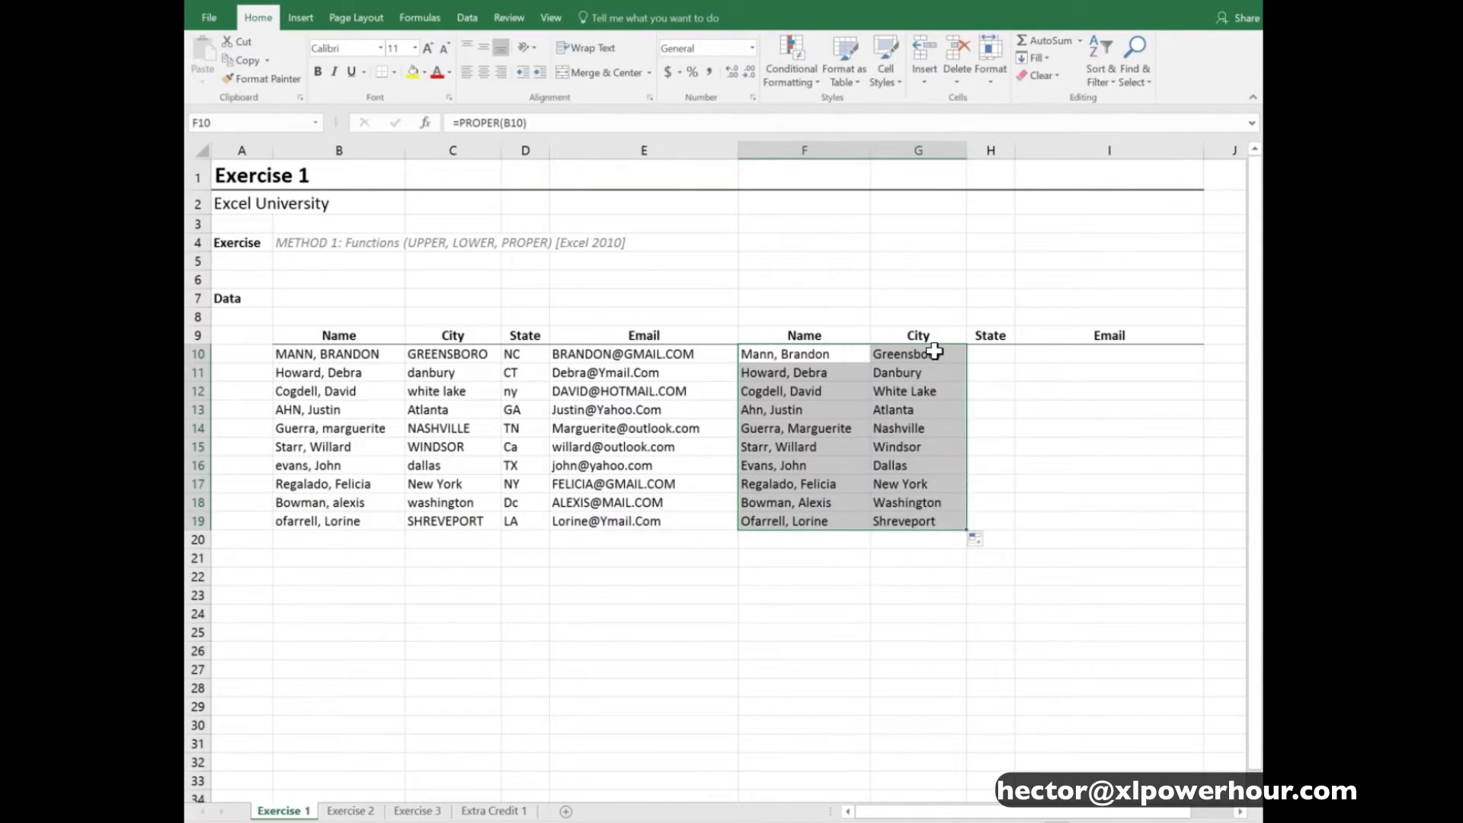
left_click(938, 356)
left_click(938, 356)
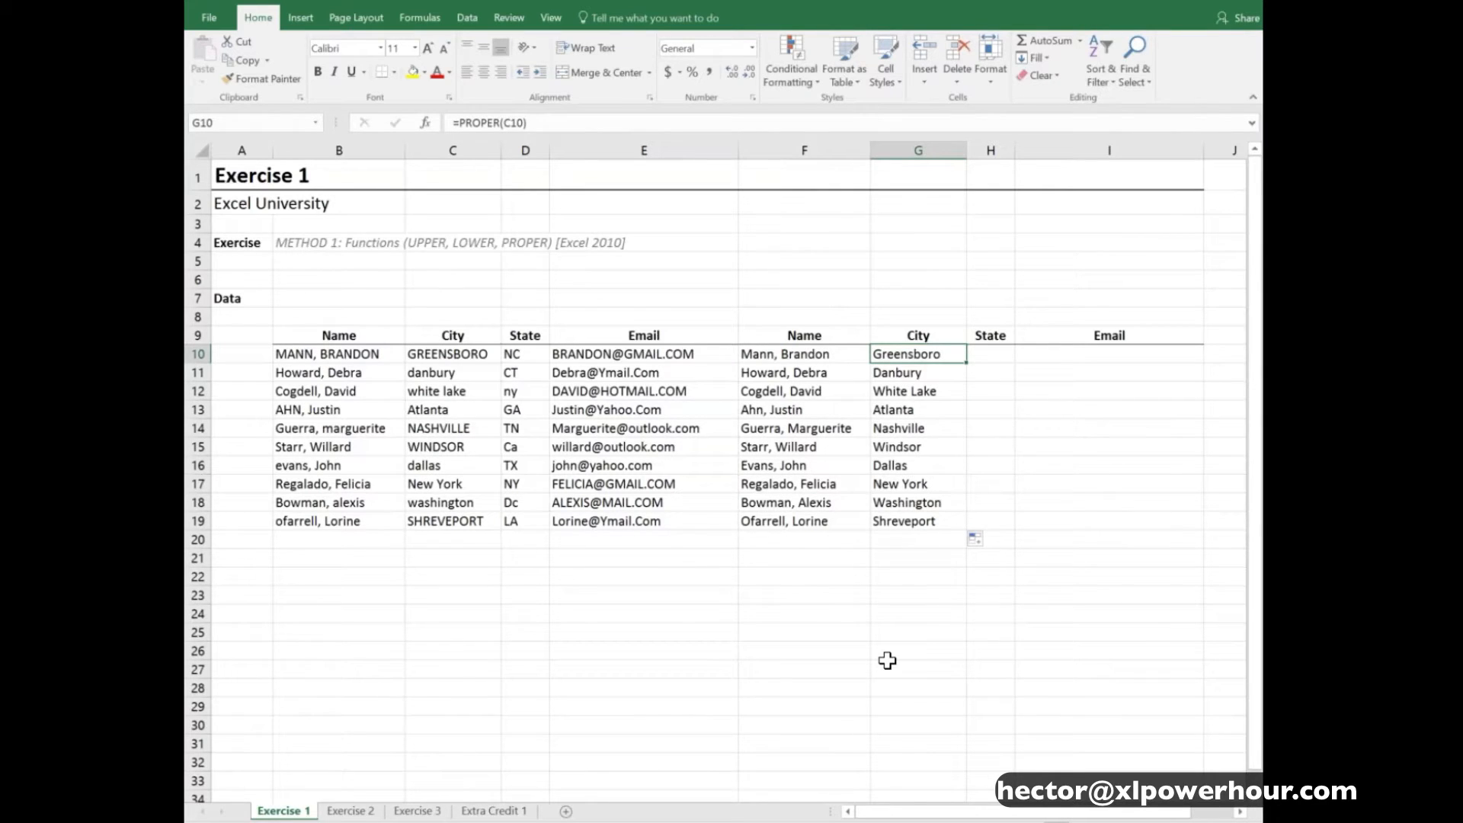
key("Left")
key("F2")
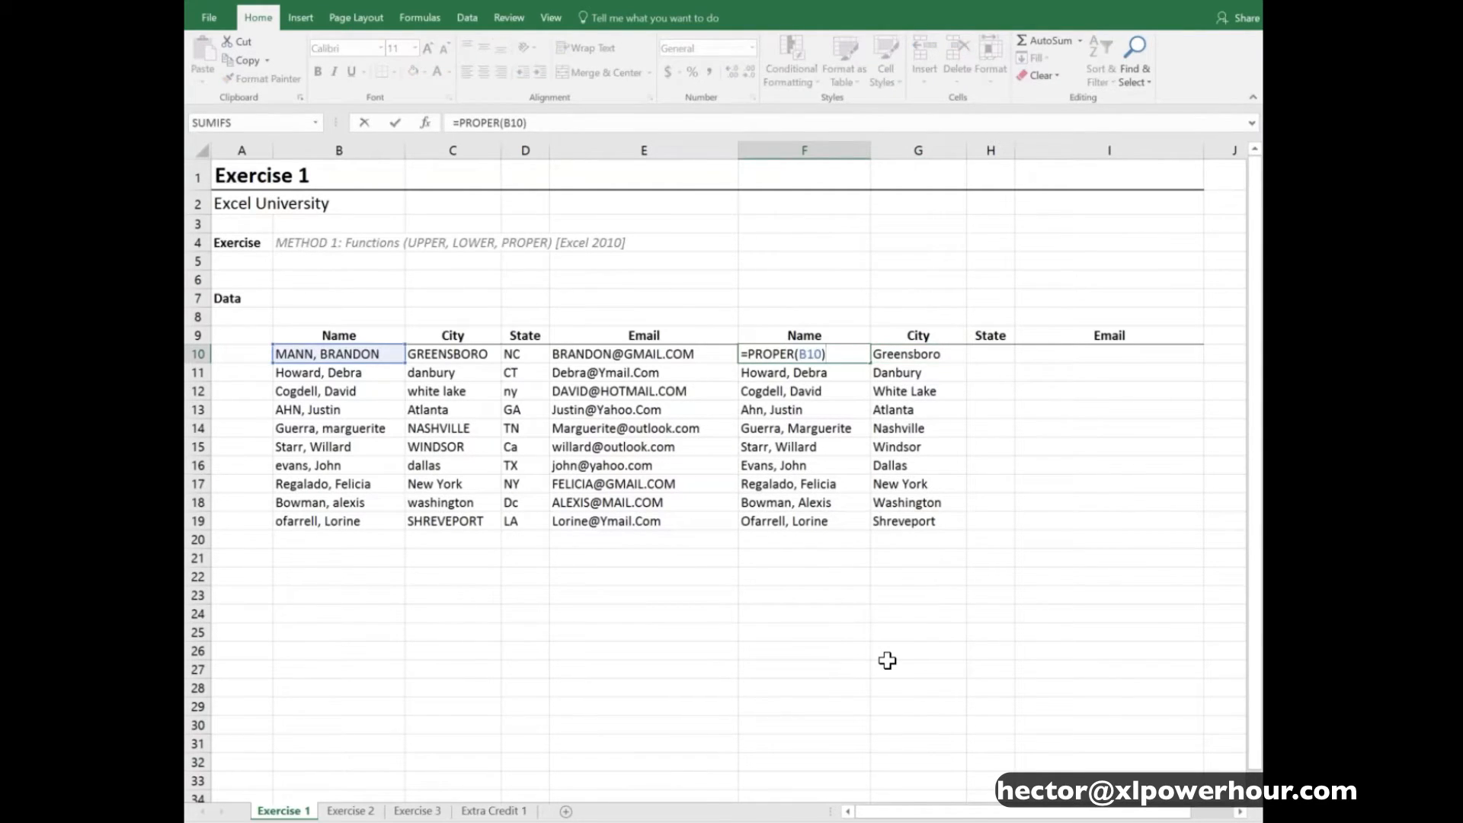
key("Escape")
key("Right")
key("Right")
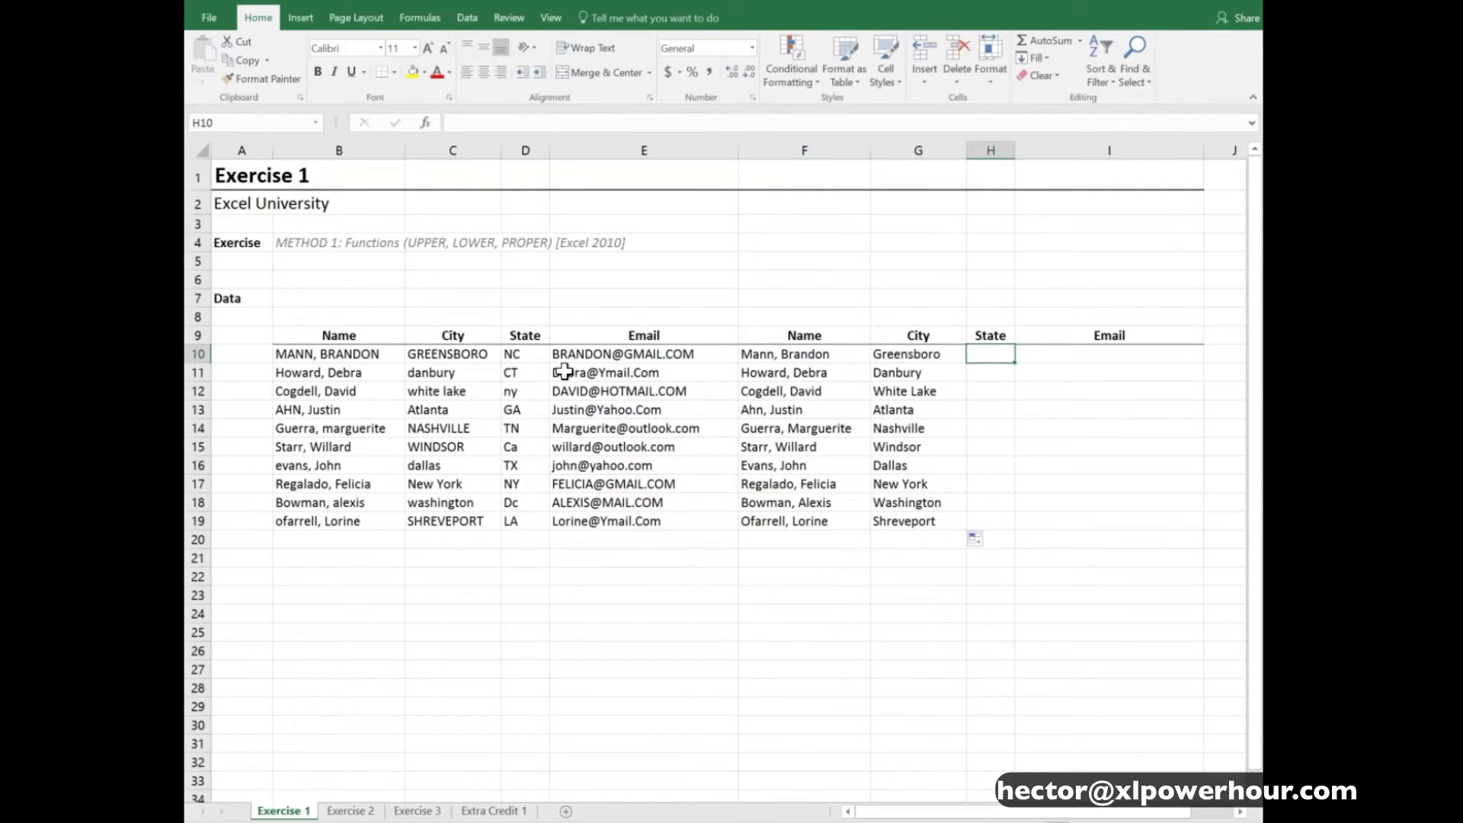
- Examine the letter case of the source State abbreviations in column D
left_click(525, 356)
key("Down")
key("Down")
key("Down")
key("Down")
key("Up")
key("Up")
key("Up")
key("Up")
key("Down")
key("Down")
key("Down")
key("Down")
key("Down")
key("Down")
key("Down")
key("Down")
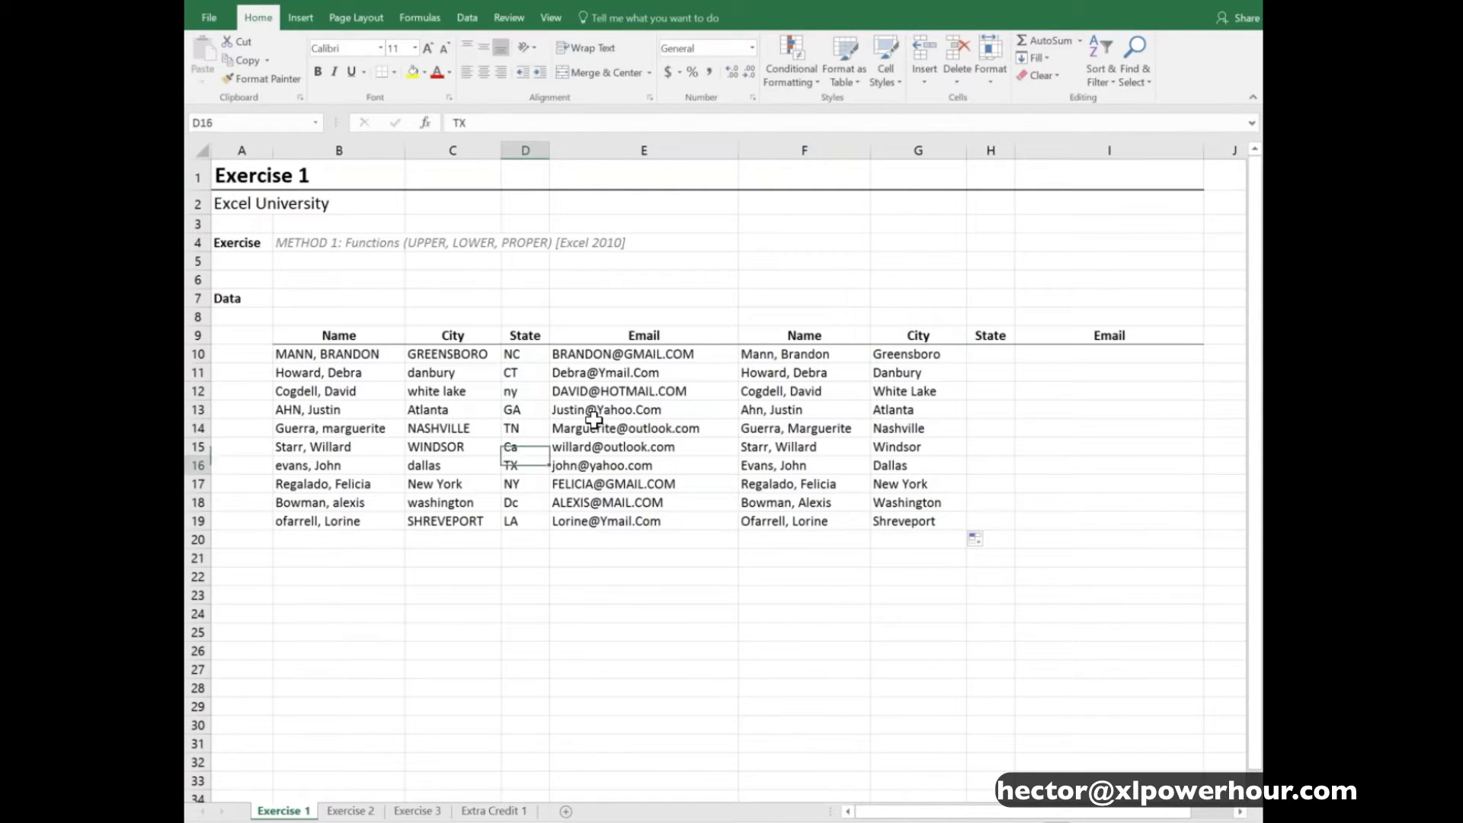
key("Up")
key("Up")
key("Up")
key("Up")
key("Up")
key("Up")
key("Up")
key("Up")
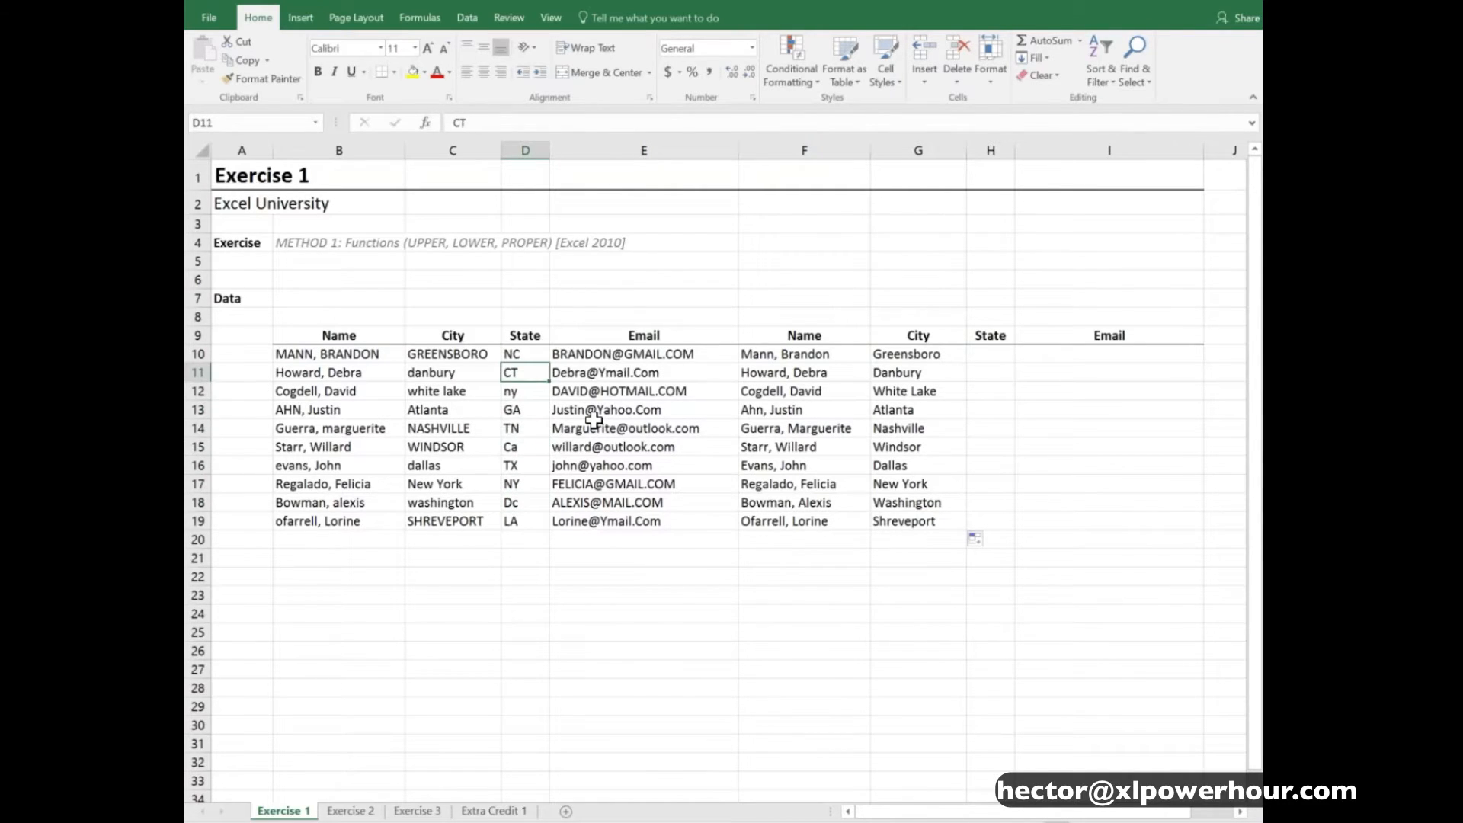
- Enter =UPPER(D10) in H10 and auto-fill it down to H19 to convert the State abbreviations to uppercase
key("Right")
key("Right")
key("Right")
key("Right")
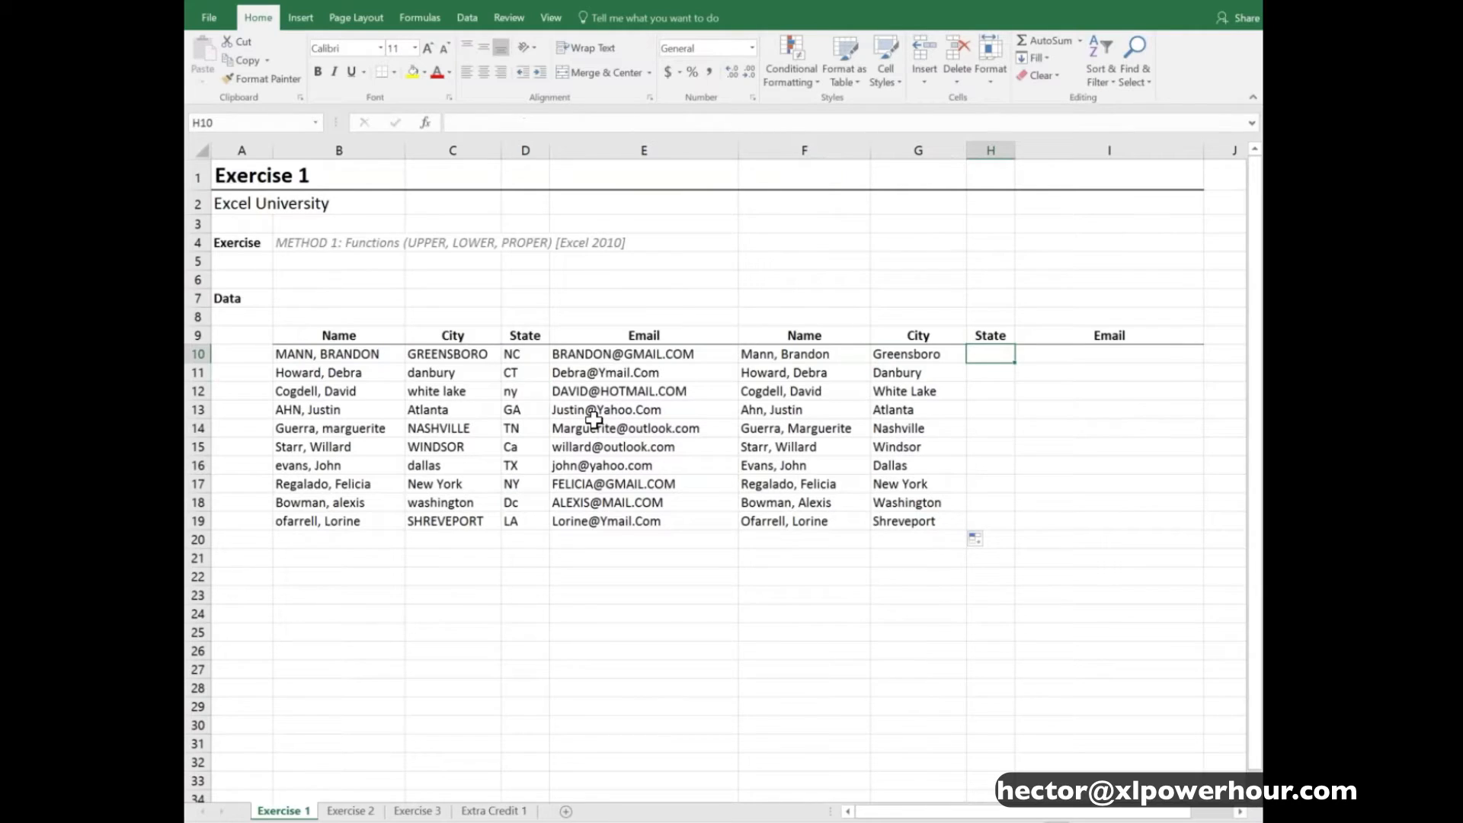
type("=")
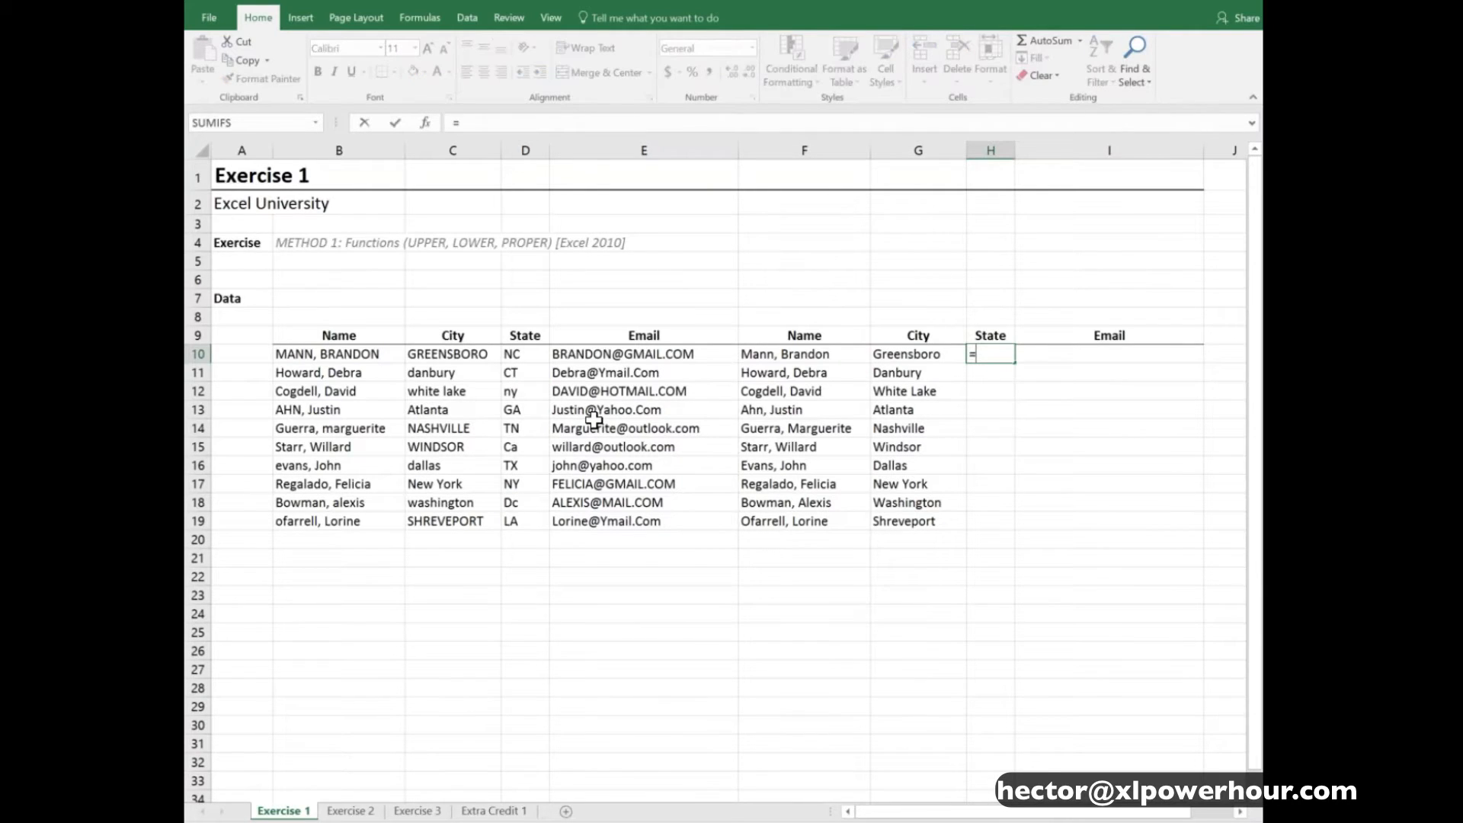
type("upp")
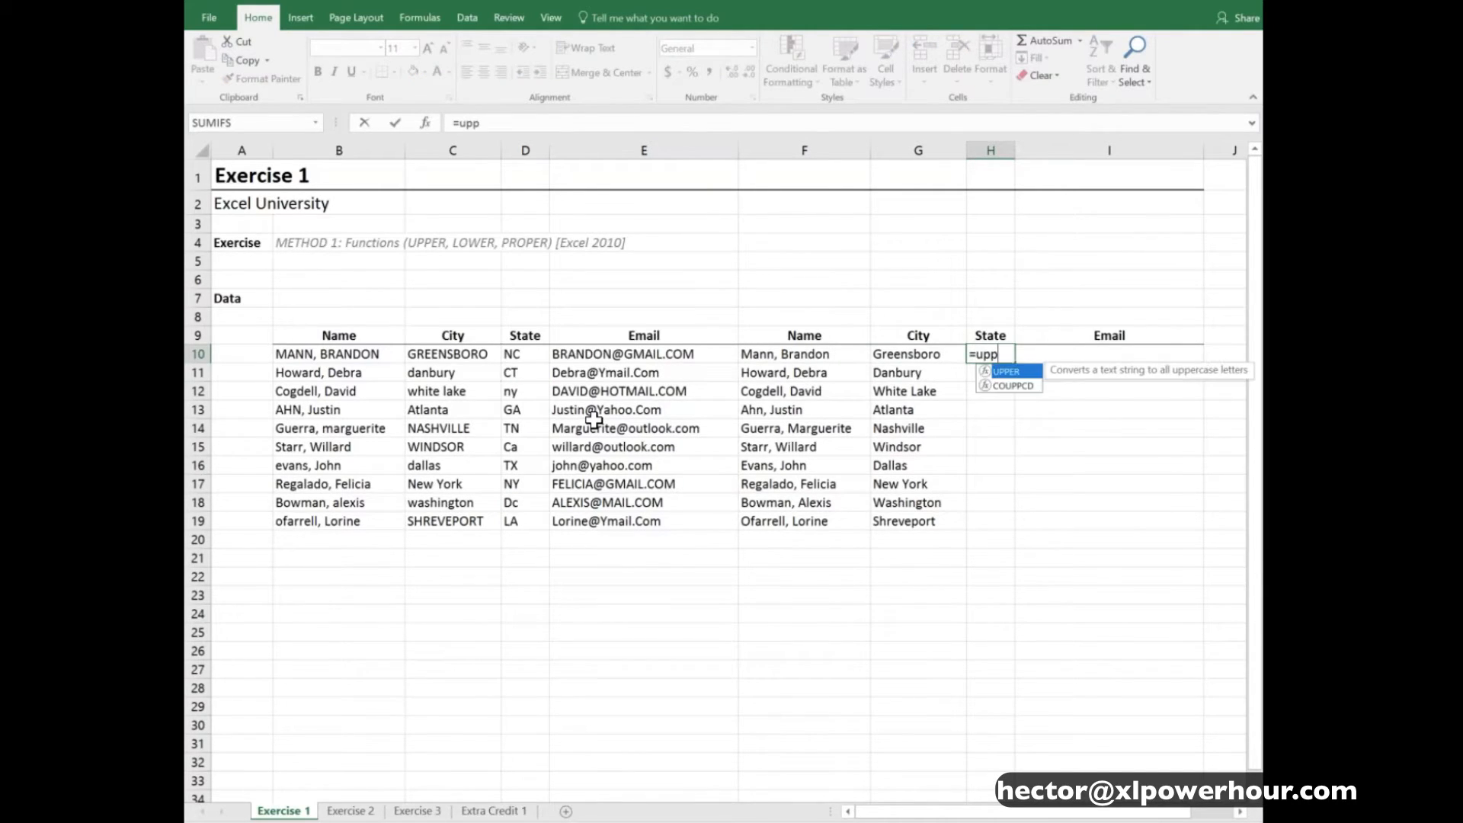
key("Tab")
key("Left")
key("Left")
key("Left")
key("Left")
key("Left")
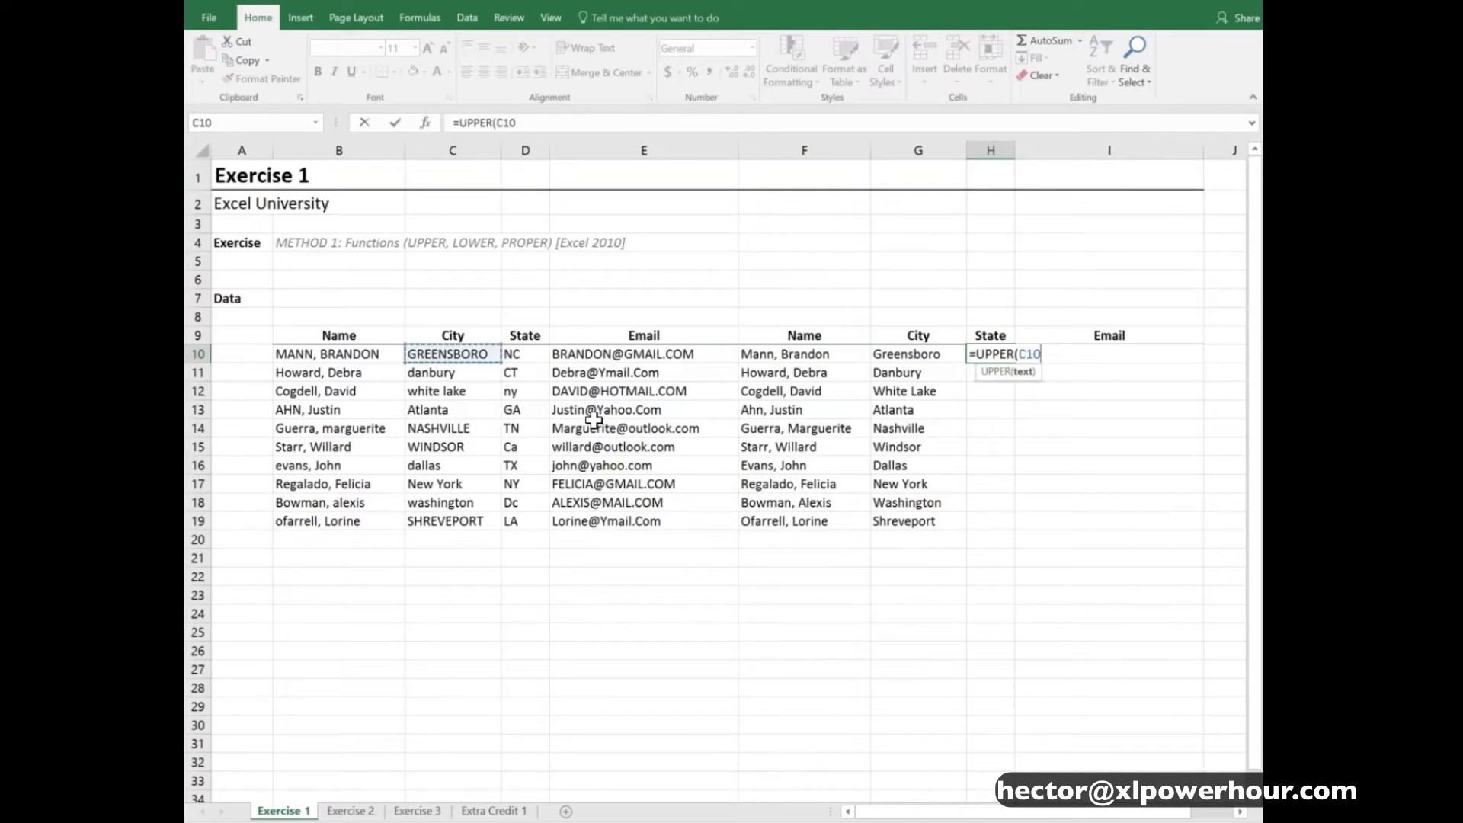
key("Right")
type(")")
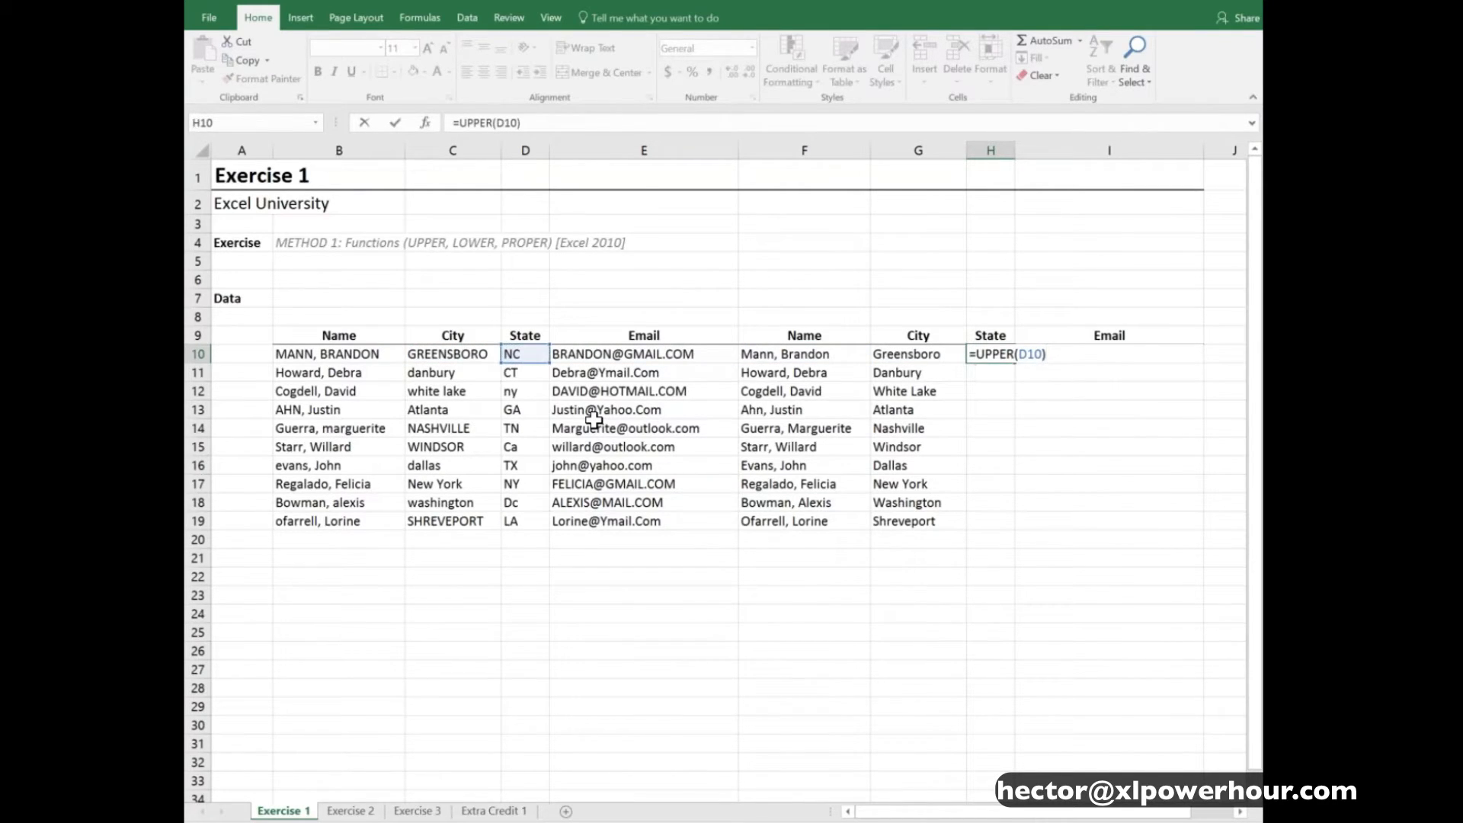
key("Return")
left_click(987, 353)
double_click(1016, 363)
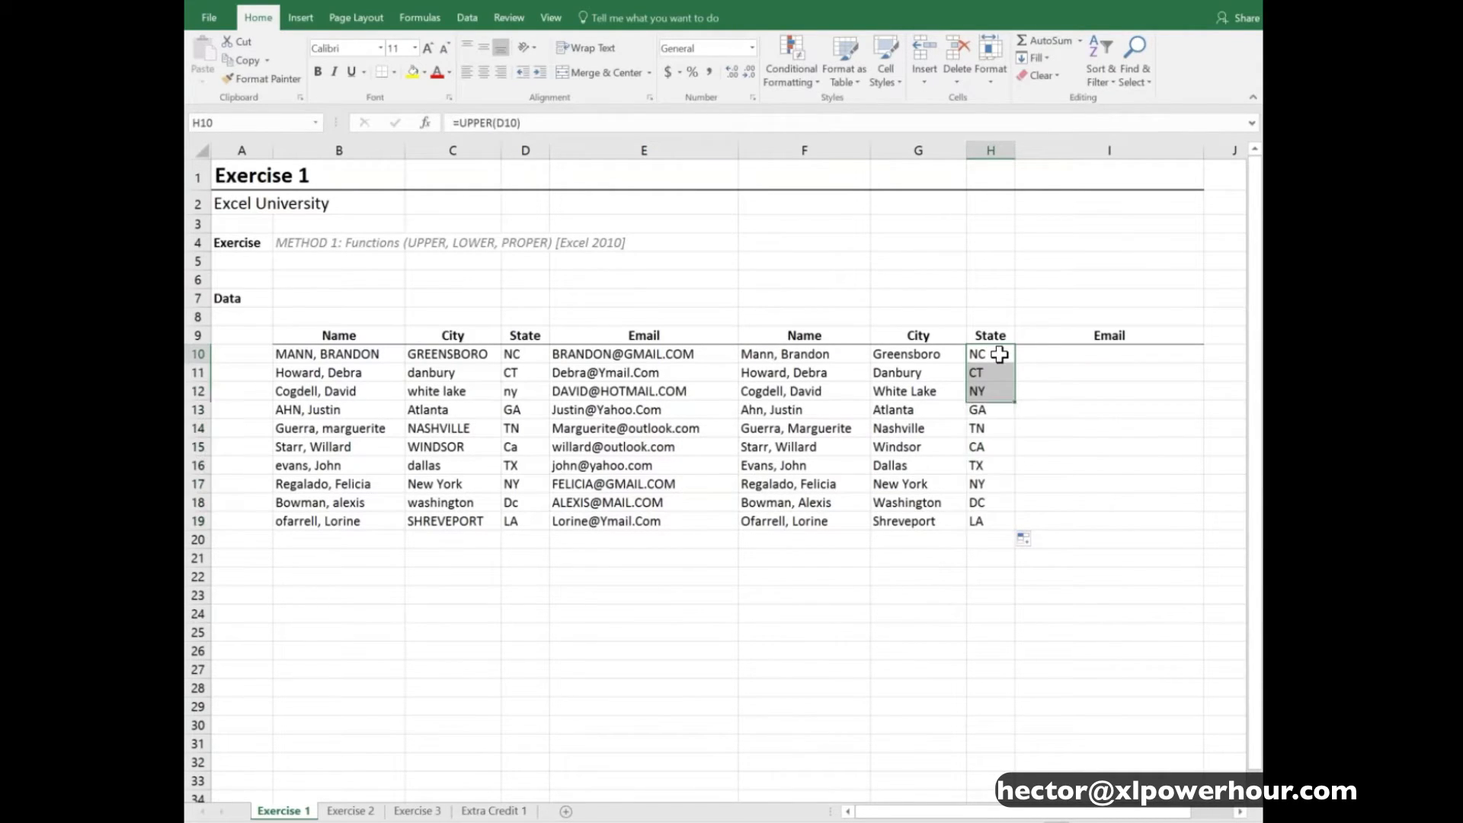
- Examine the source emails in E10:E19, enter =LOWER(E10) in I10 and auto-fill it down to I19
left_click(1045, 355)
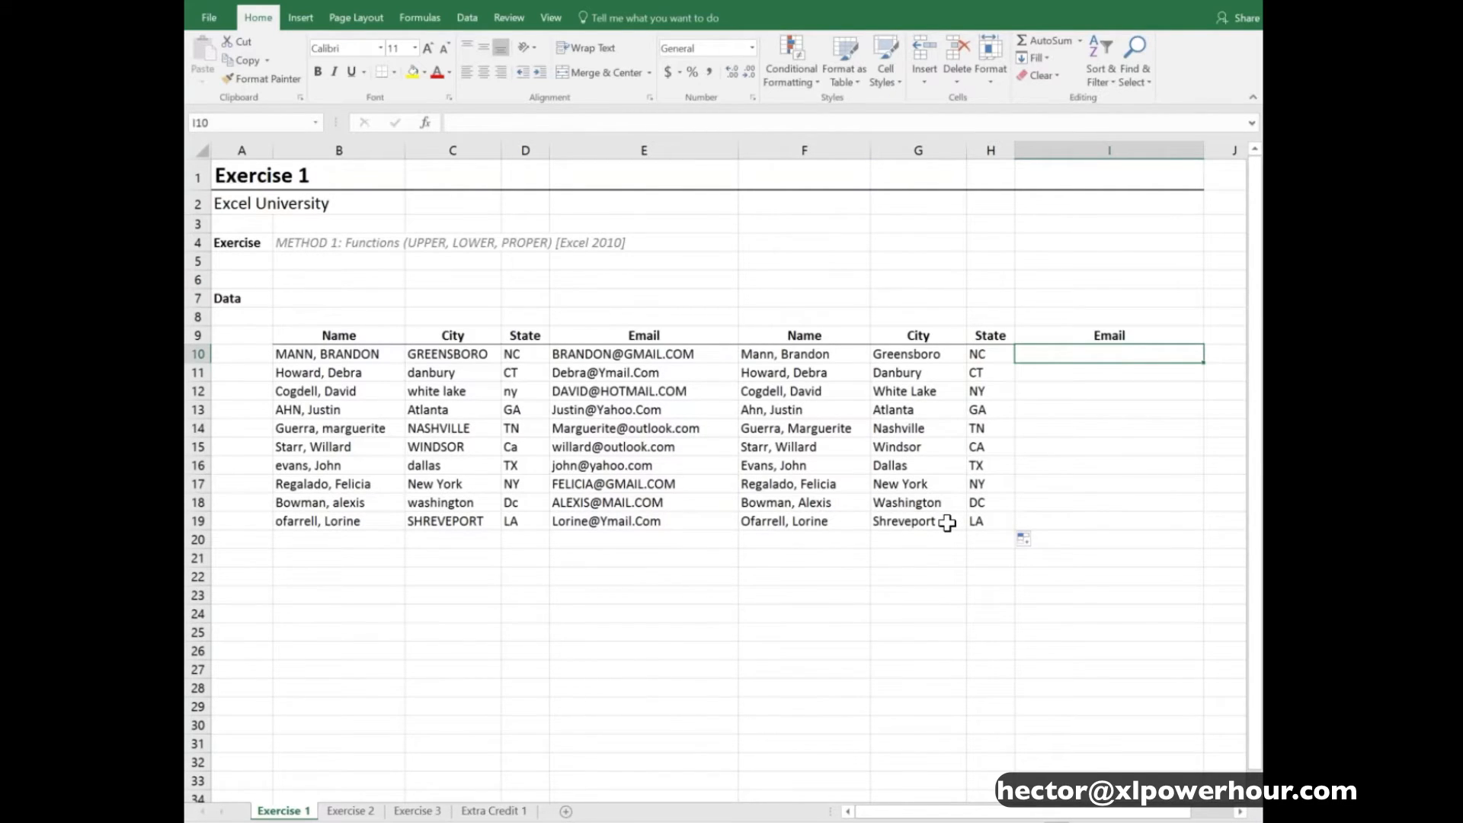
left_click_drag(670, 354, 670, 521)
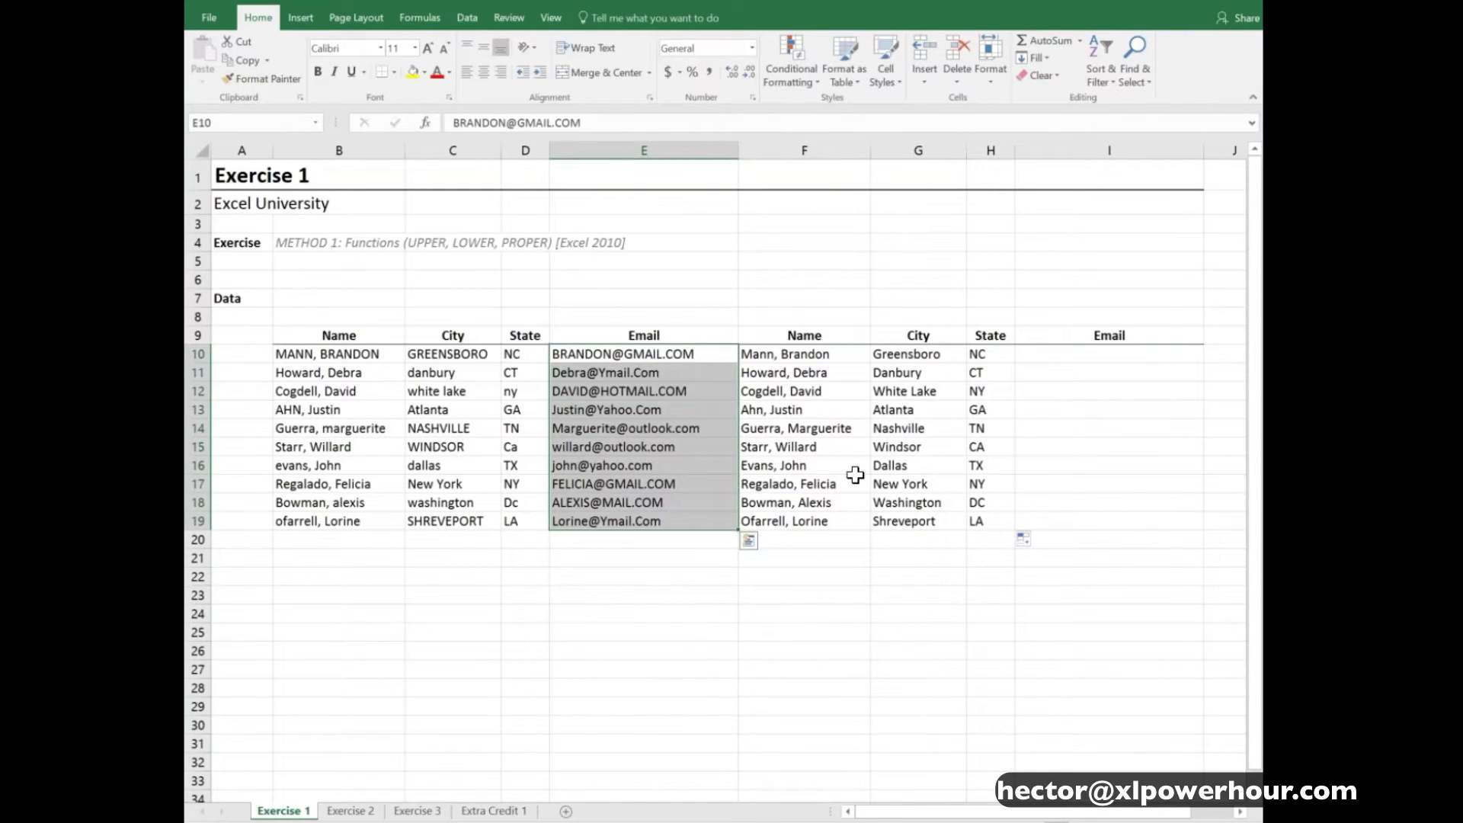
left_click(1068, 356)
type("=")
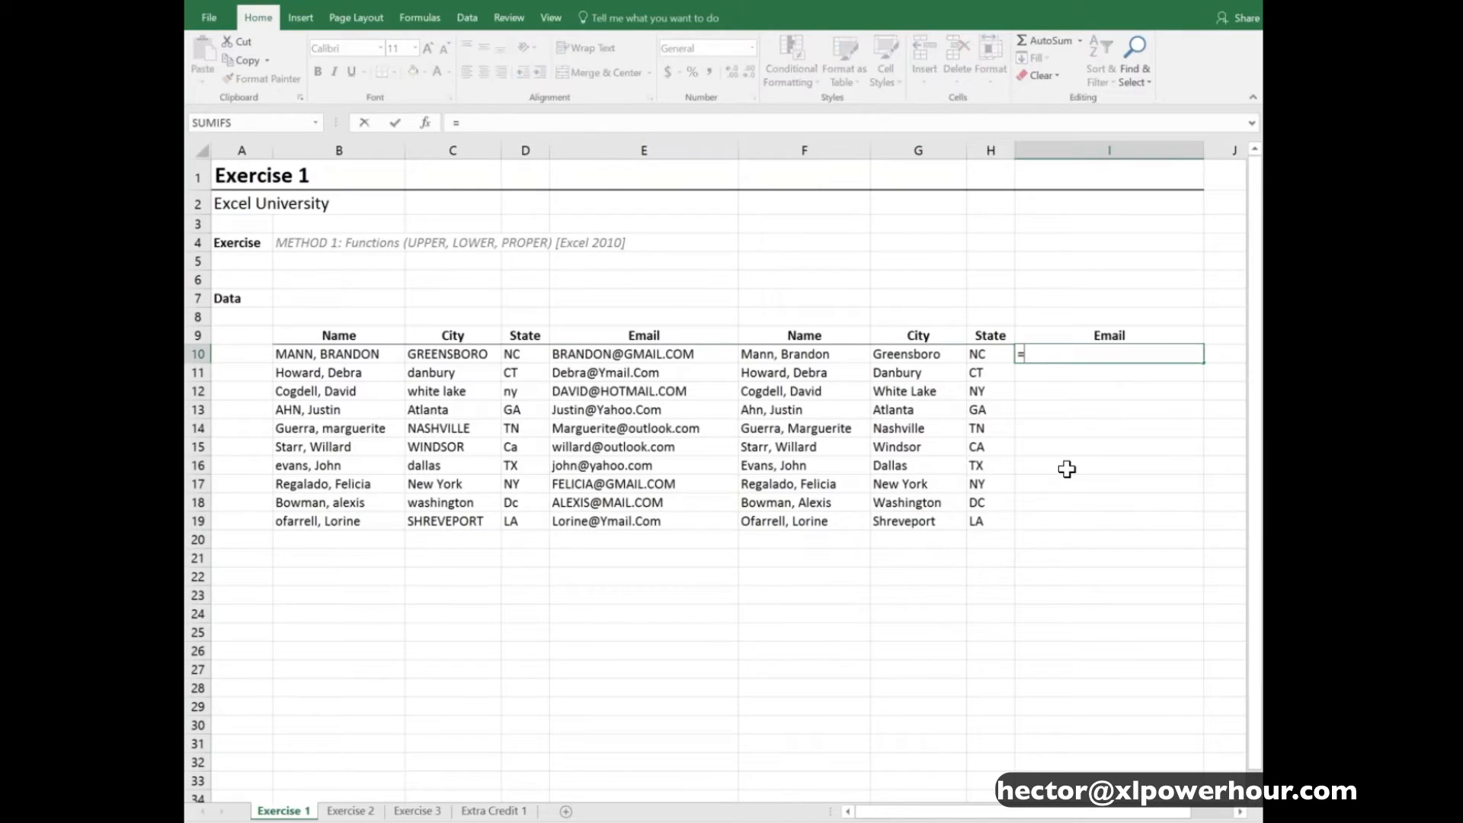
type("low")
key("Tab")
key("Left")
key("Left")
key("Left")
key("Left")
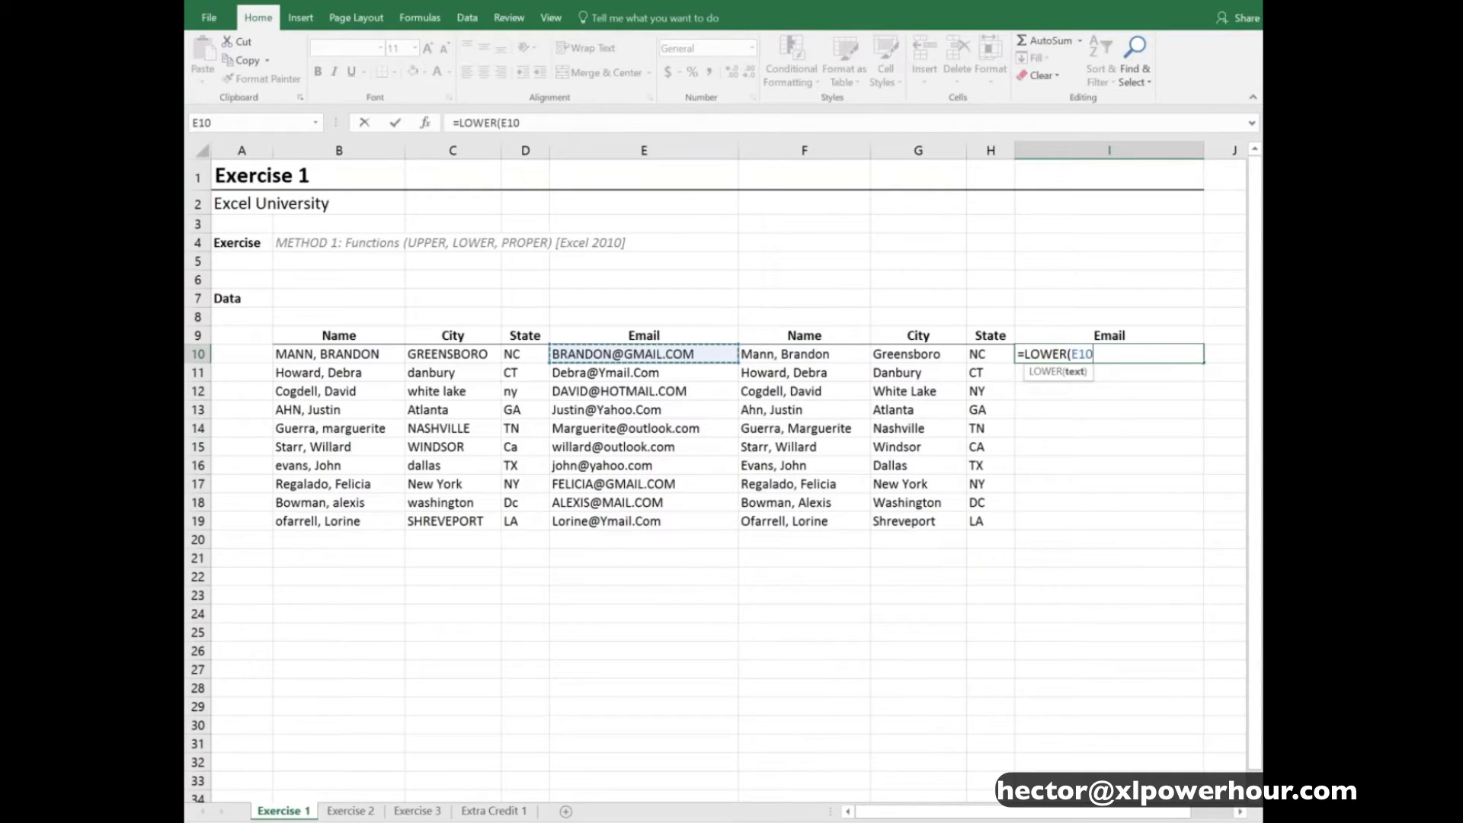
type(")")
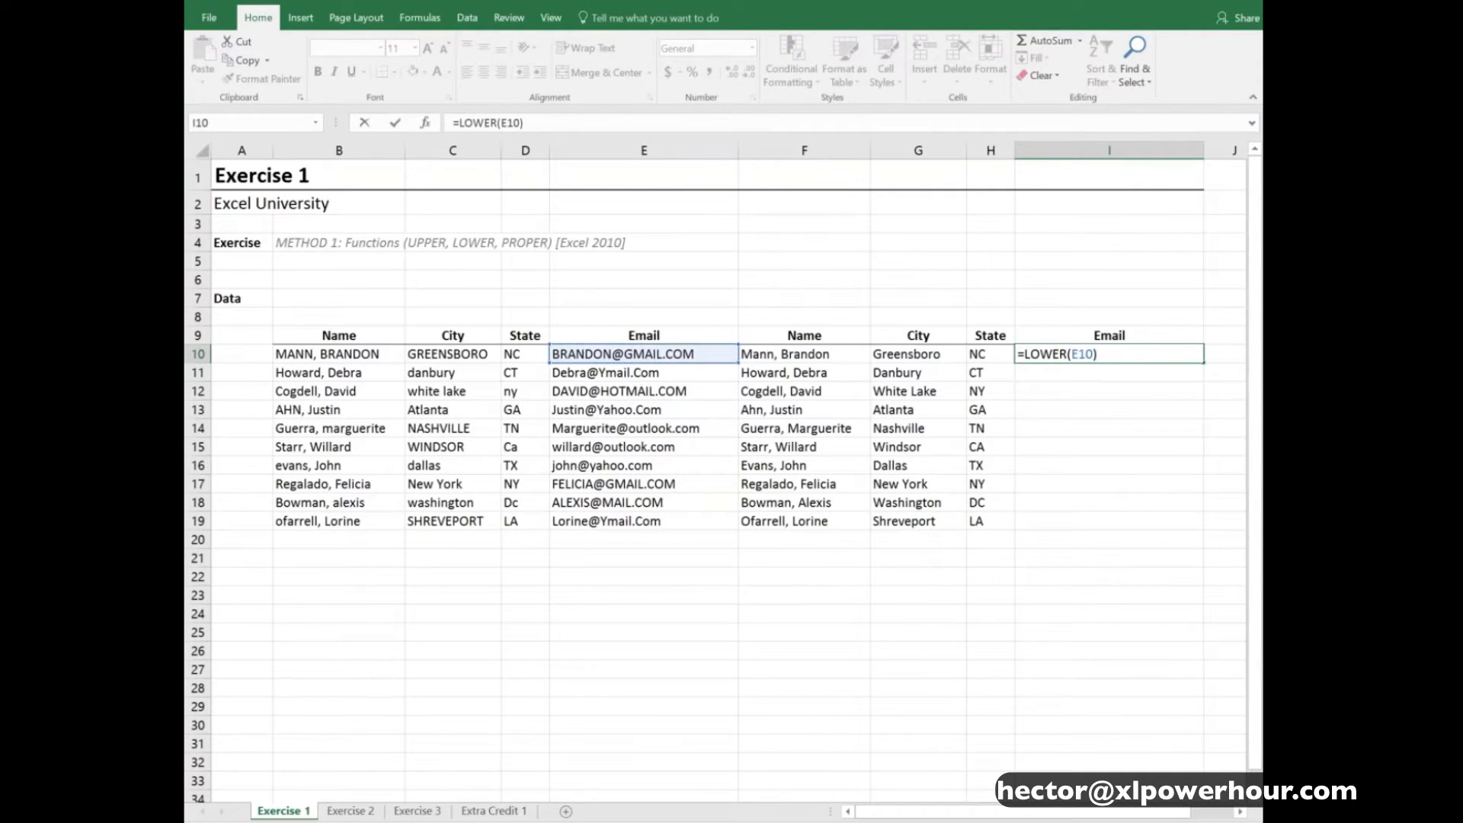
key("Return")
left_click(1180, 355)
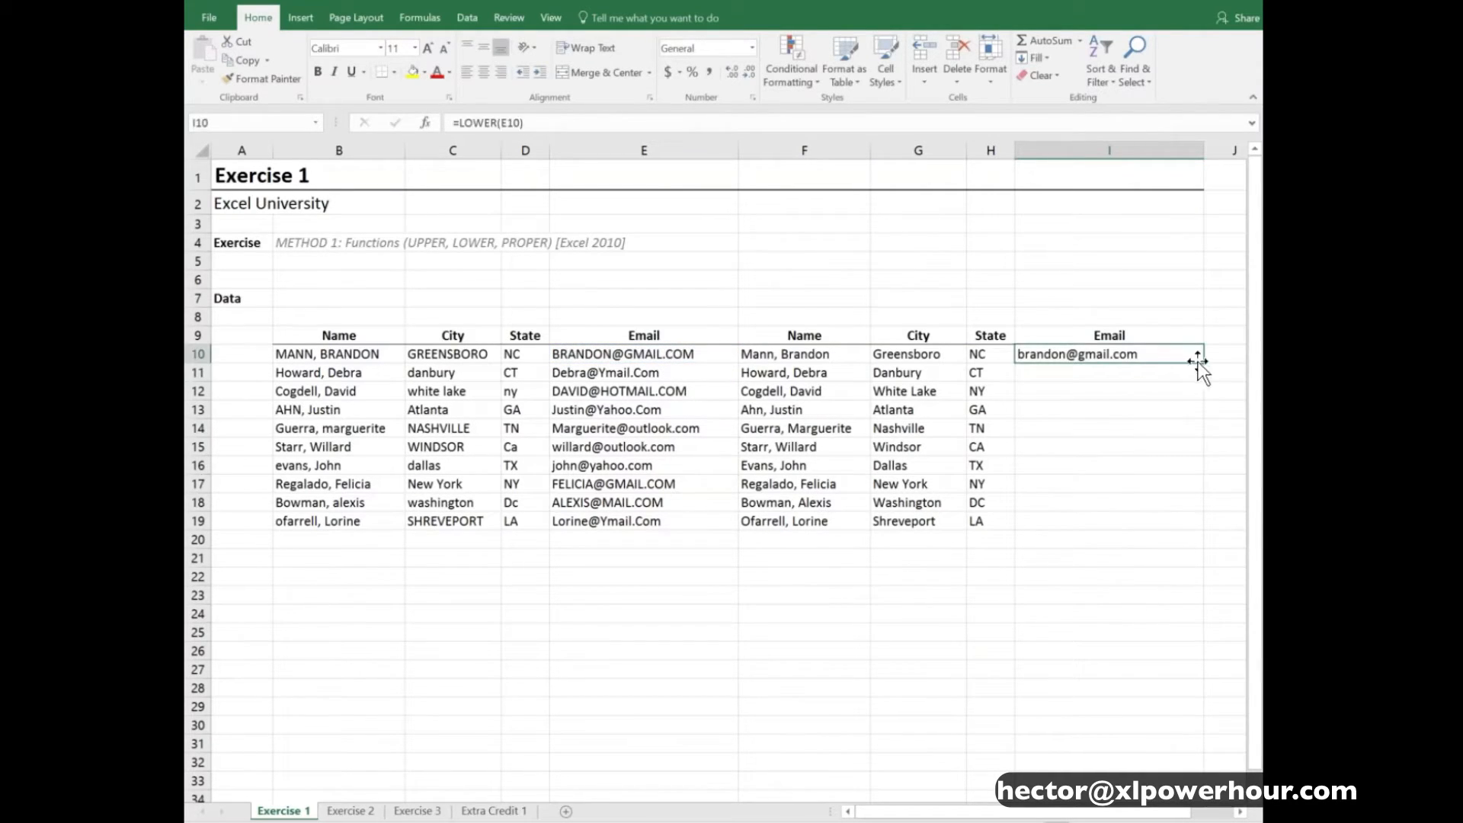
double_click(1204, 364)
left_click(991, 577)
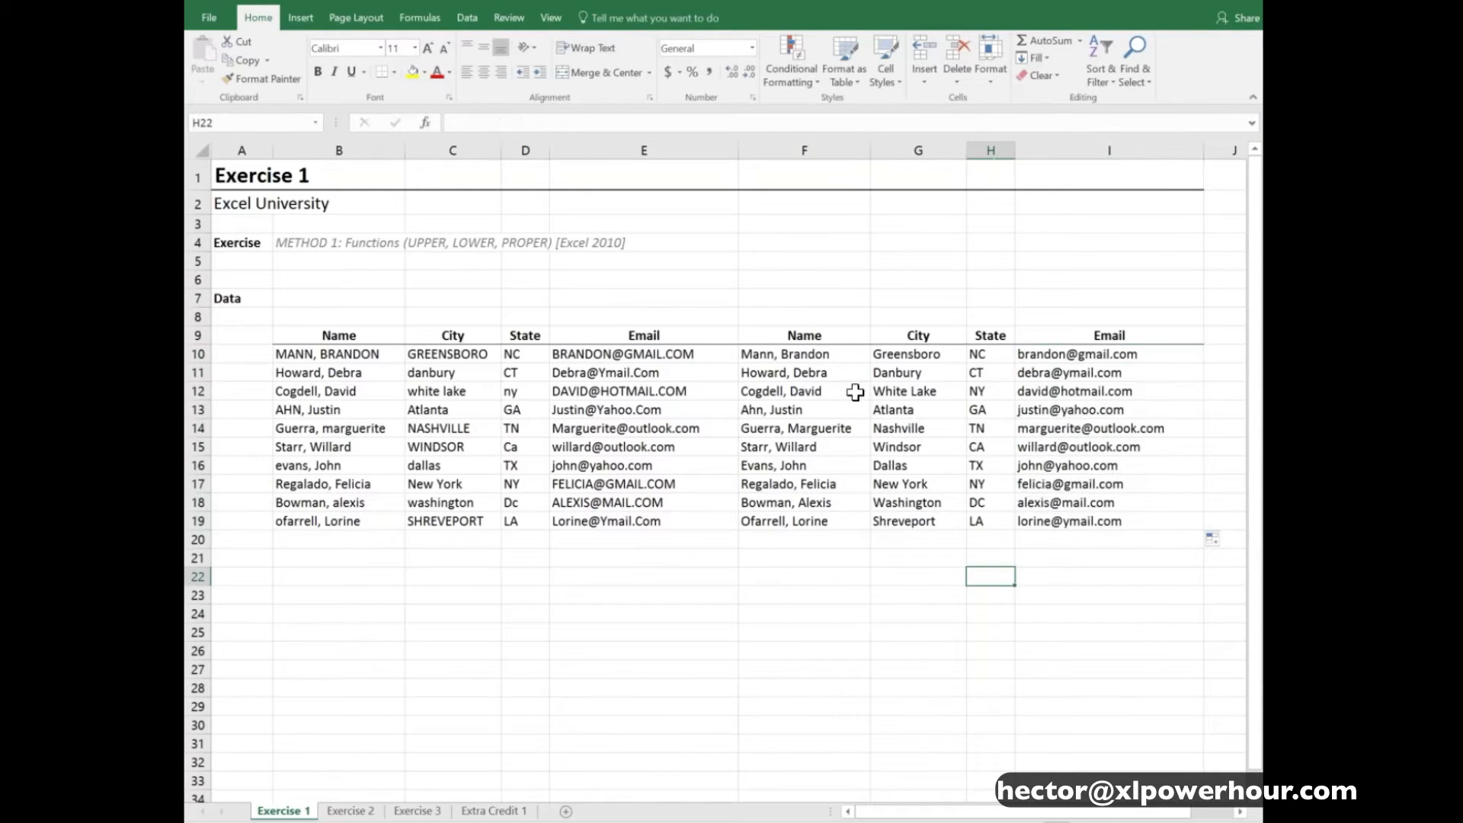
- Clear all the case-conversion formulas from F10:I19 and return to cell F10
left_click_drag(813, 356, 1054, 521)
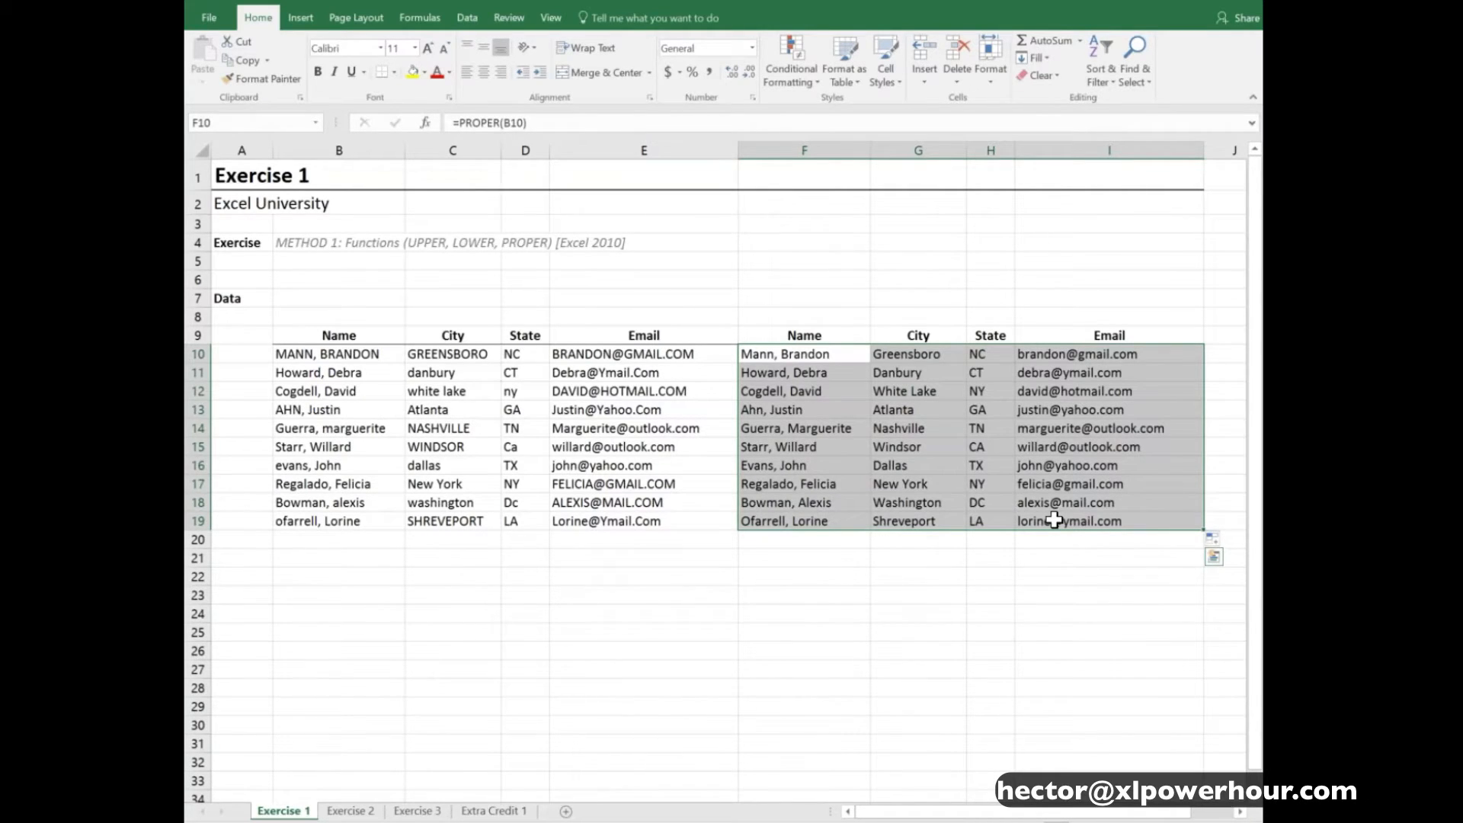
key("Delete")
key("Down")
key("Down")
key("Up")
key("Up")
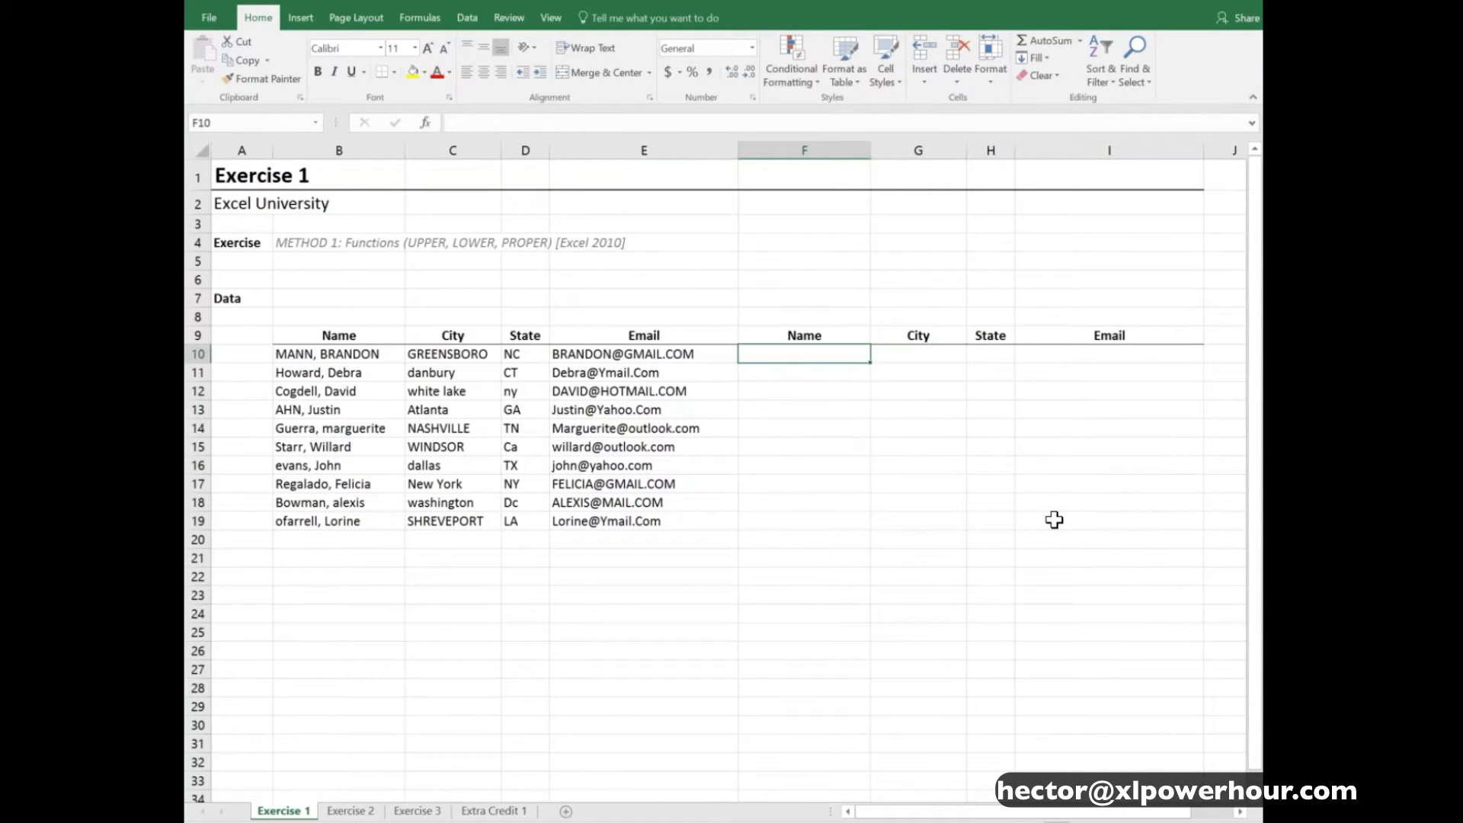
- Enter =PROPER(B10) in F10 and fill it down to F19 for the Name column
type("=prop")
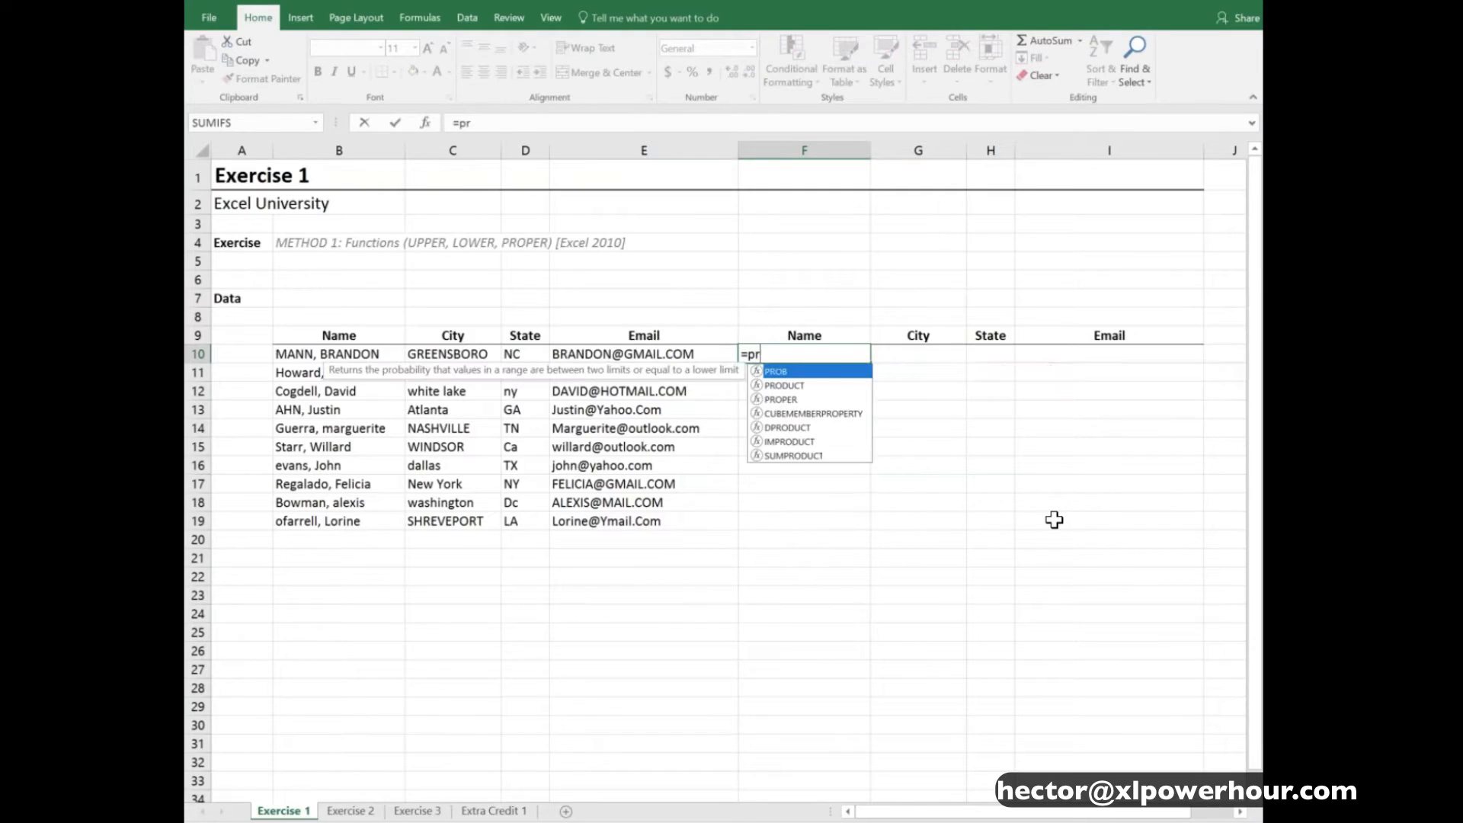
key("Tab")
key("Left")
key("Left")
key("Left")
key("Left")
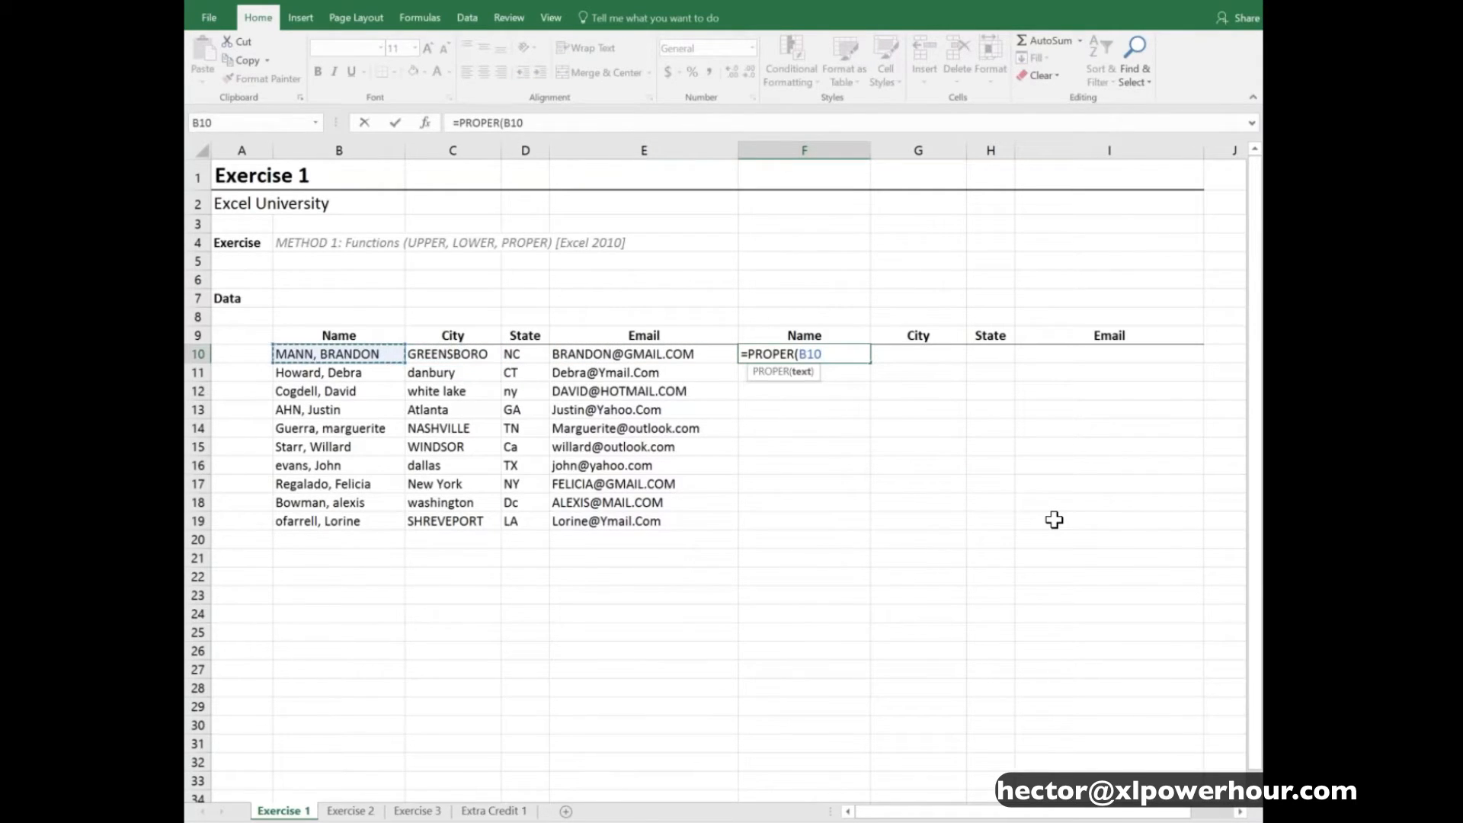
type(")")
key("Return")
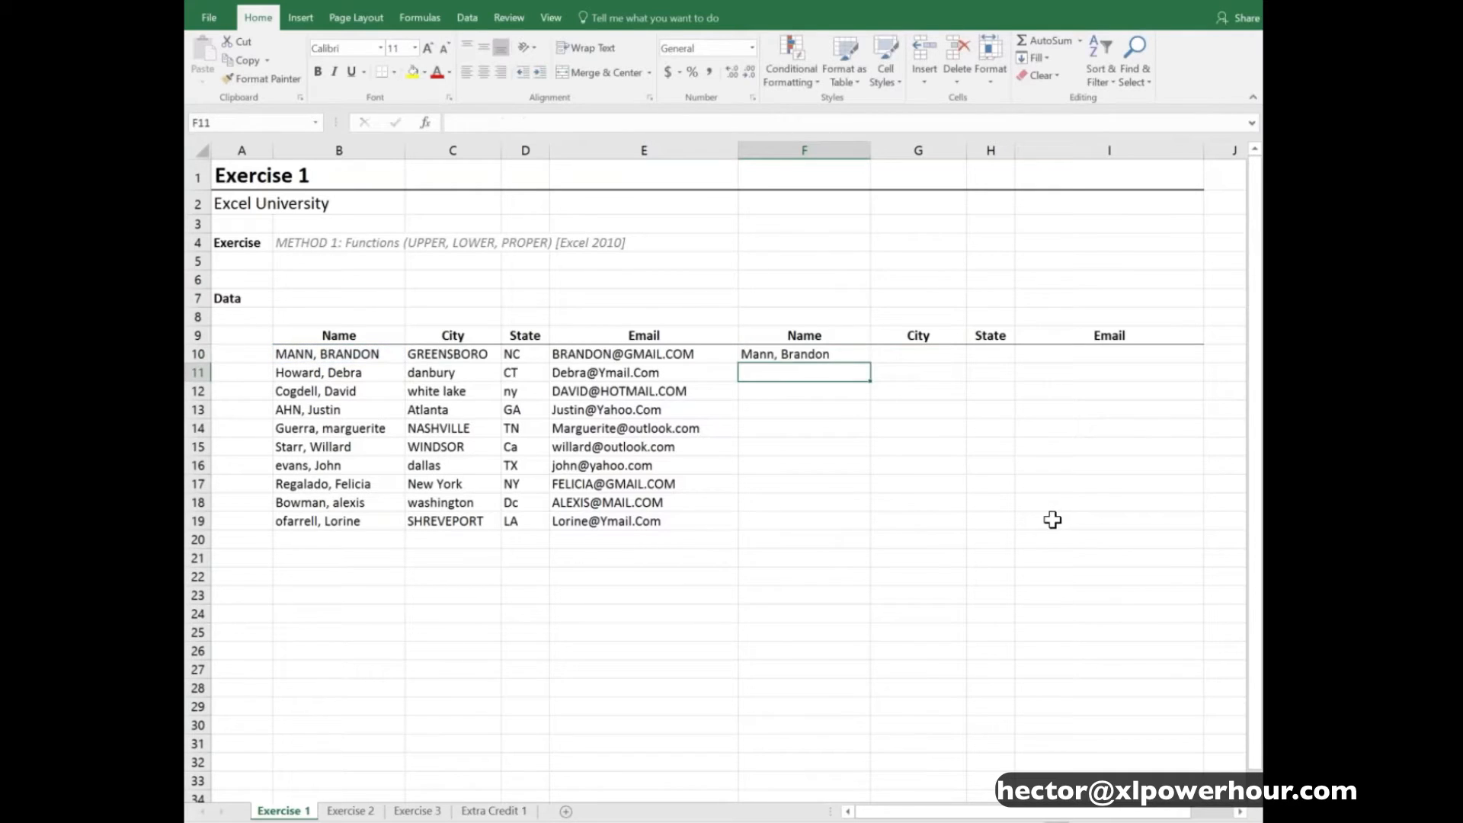
left_click(859, 352)
left_click_drag(869, 363, 869, 526)
- Enter =PROPER(C10) in G10 and auto-fill it down to G19 for the City column
left_click_drag(900, 354, 900, 391)
left_click(900, 354)
type("=pro")
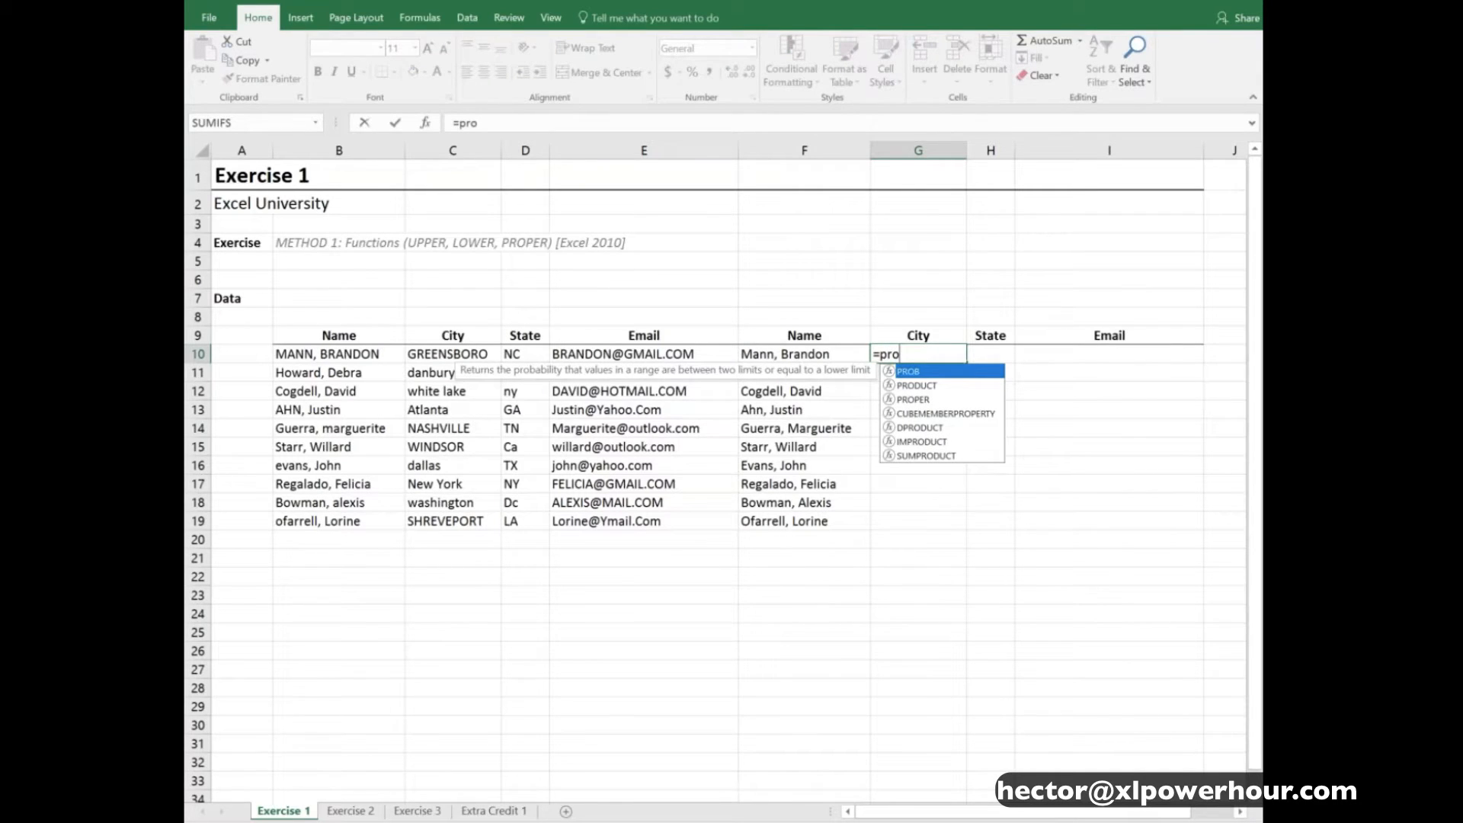
key("Down")
key("Down")
key("Tab")
key("Left")
key("Left")
key("Left")
key("Left")
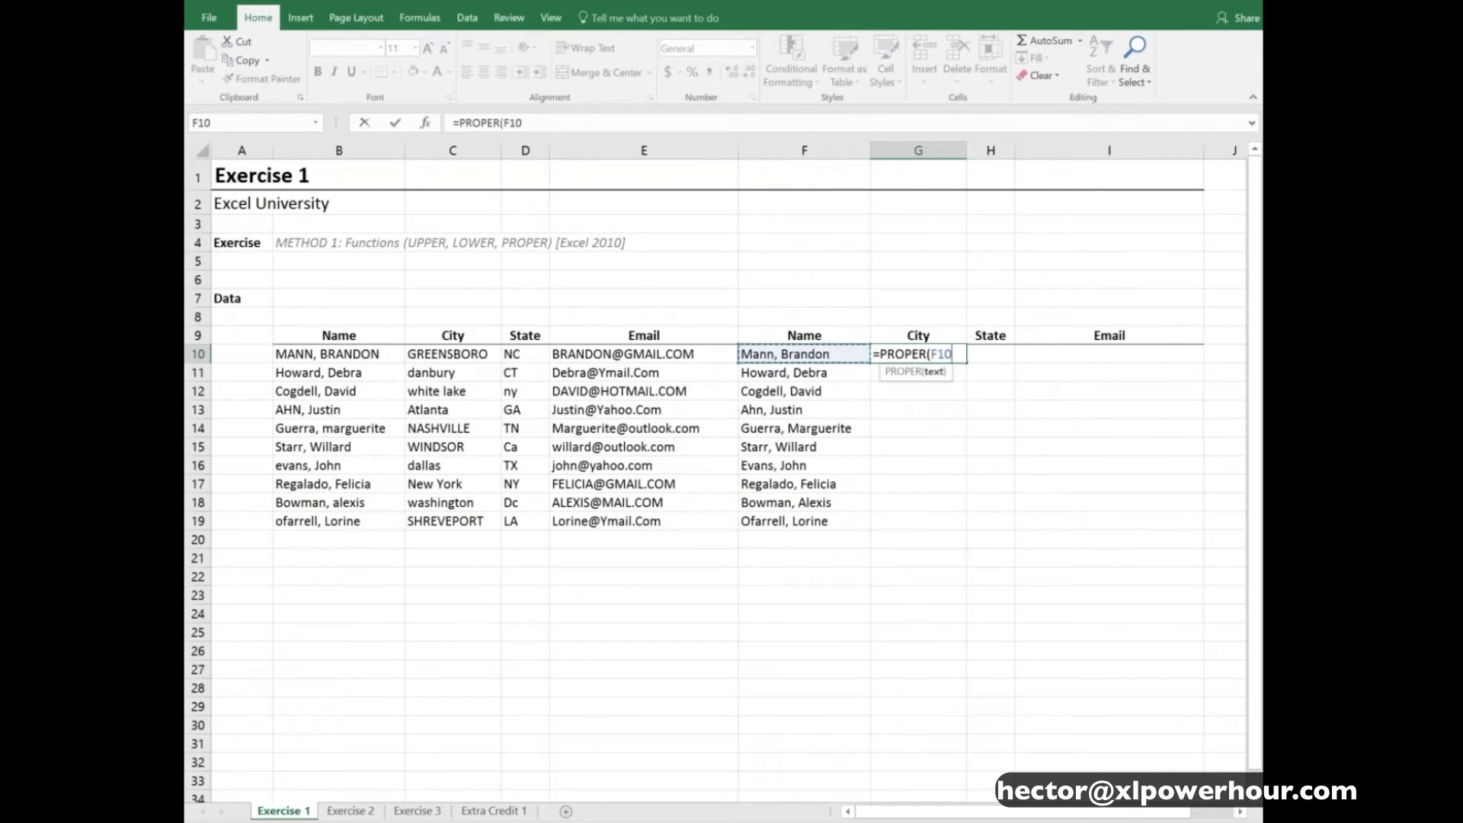
type(")")
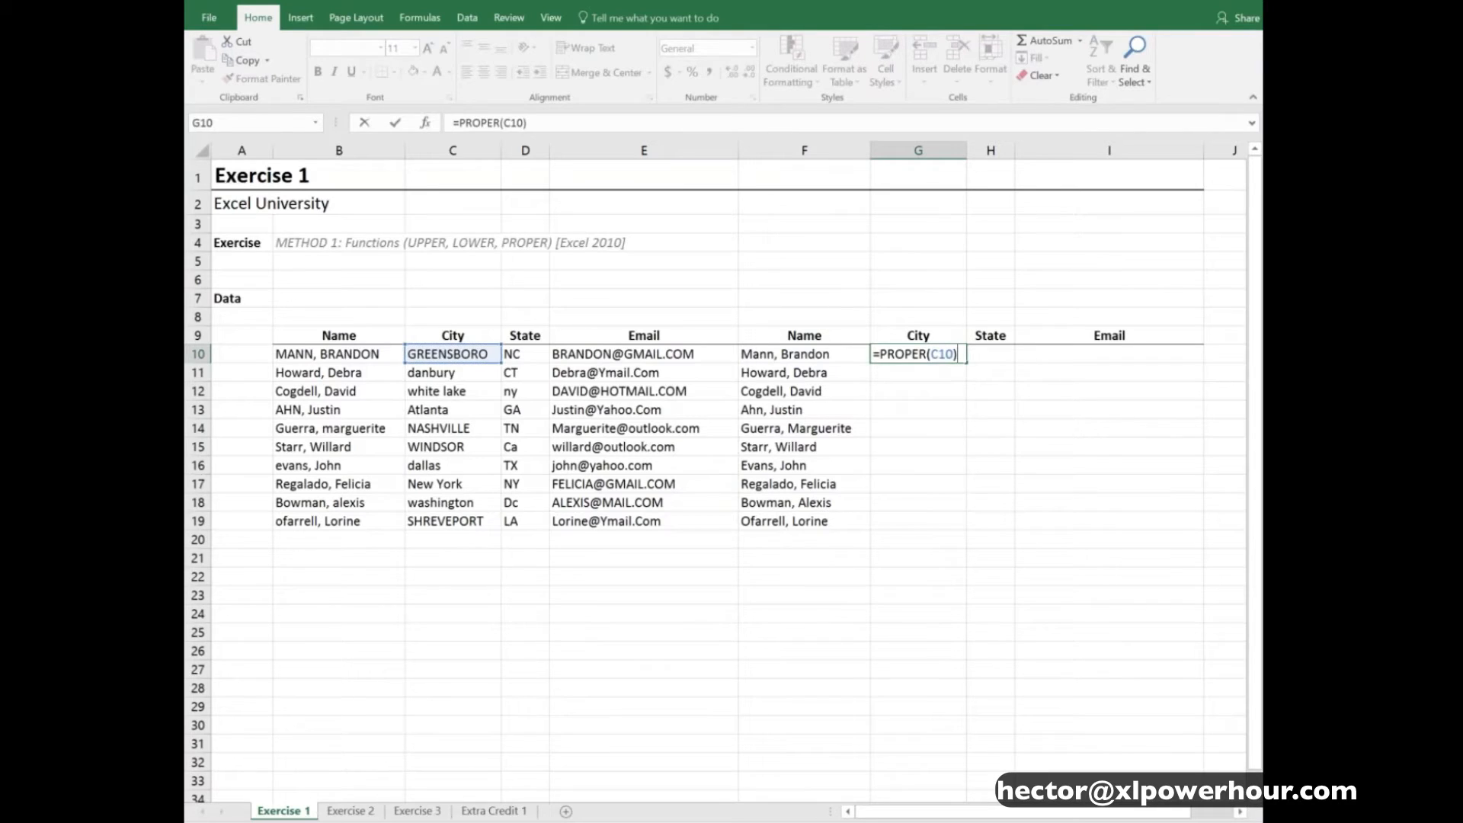
key("Return")
key("Up")
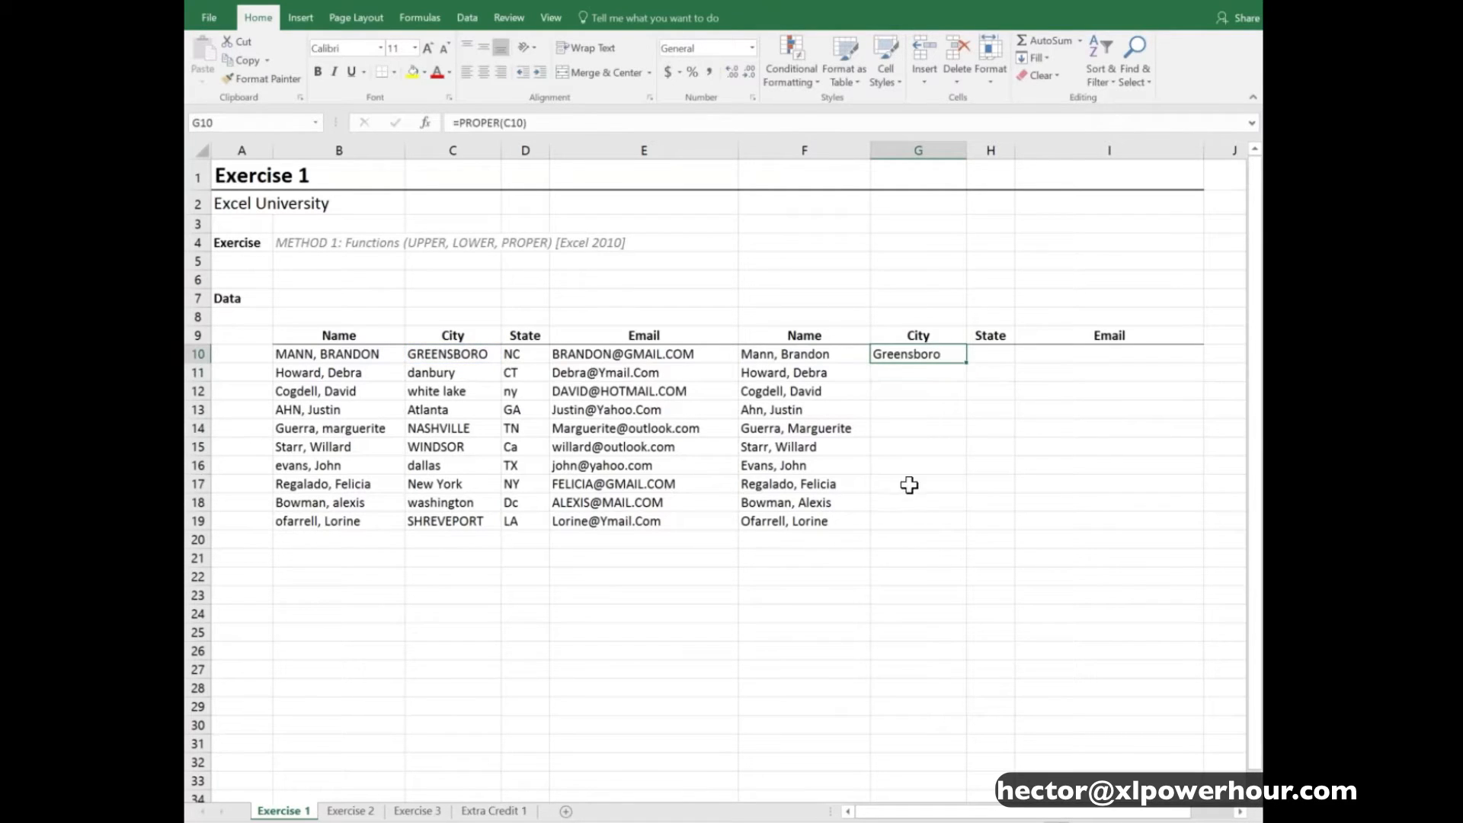
double_click(967, 363)
- Enter =UPPER(D10) in H10 and fill it down to H19 for the State column
left_click(984, 357)
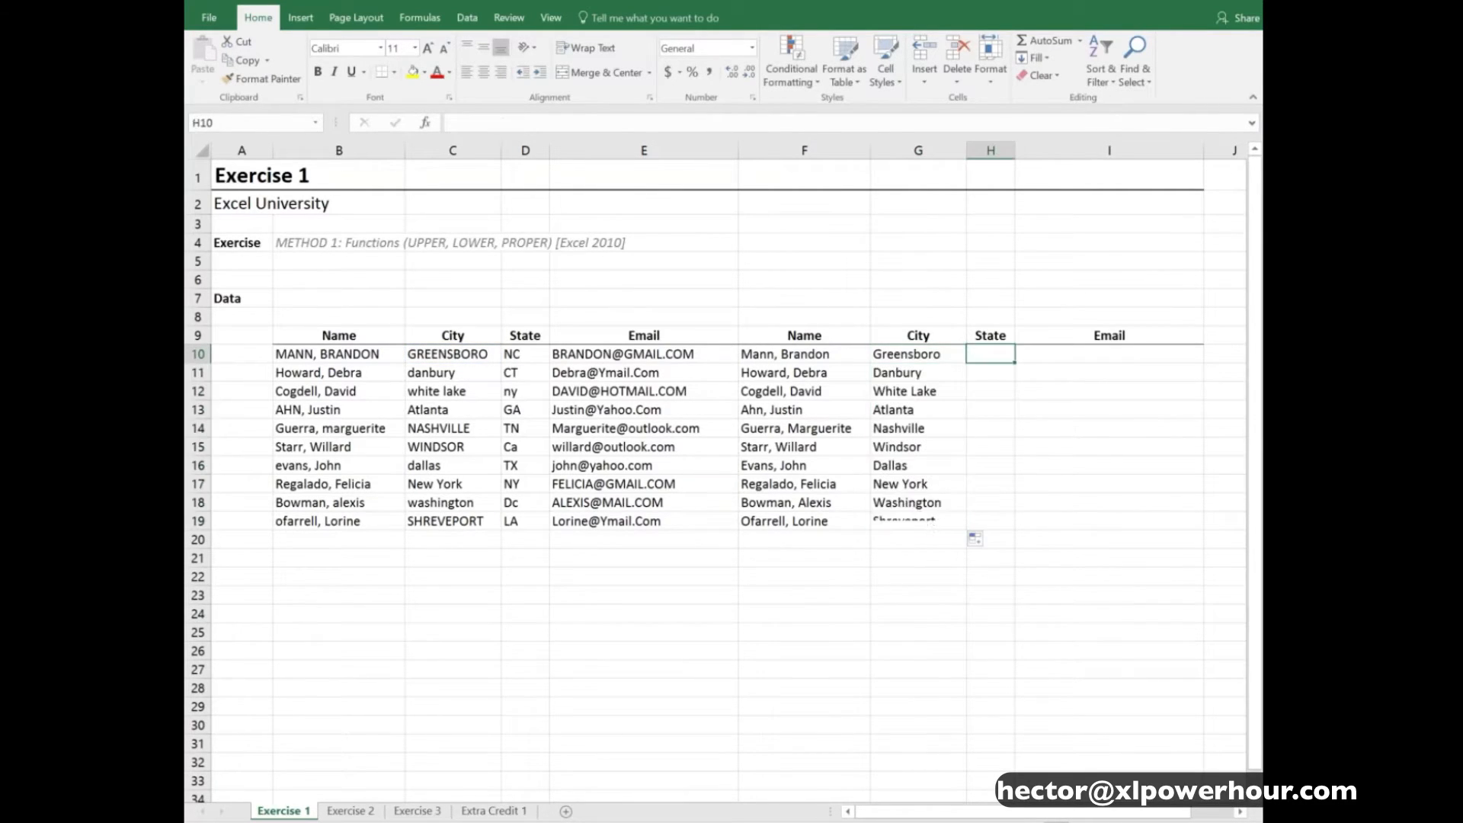
type("=upp")
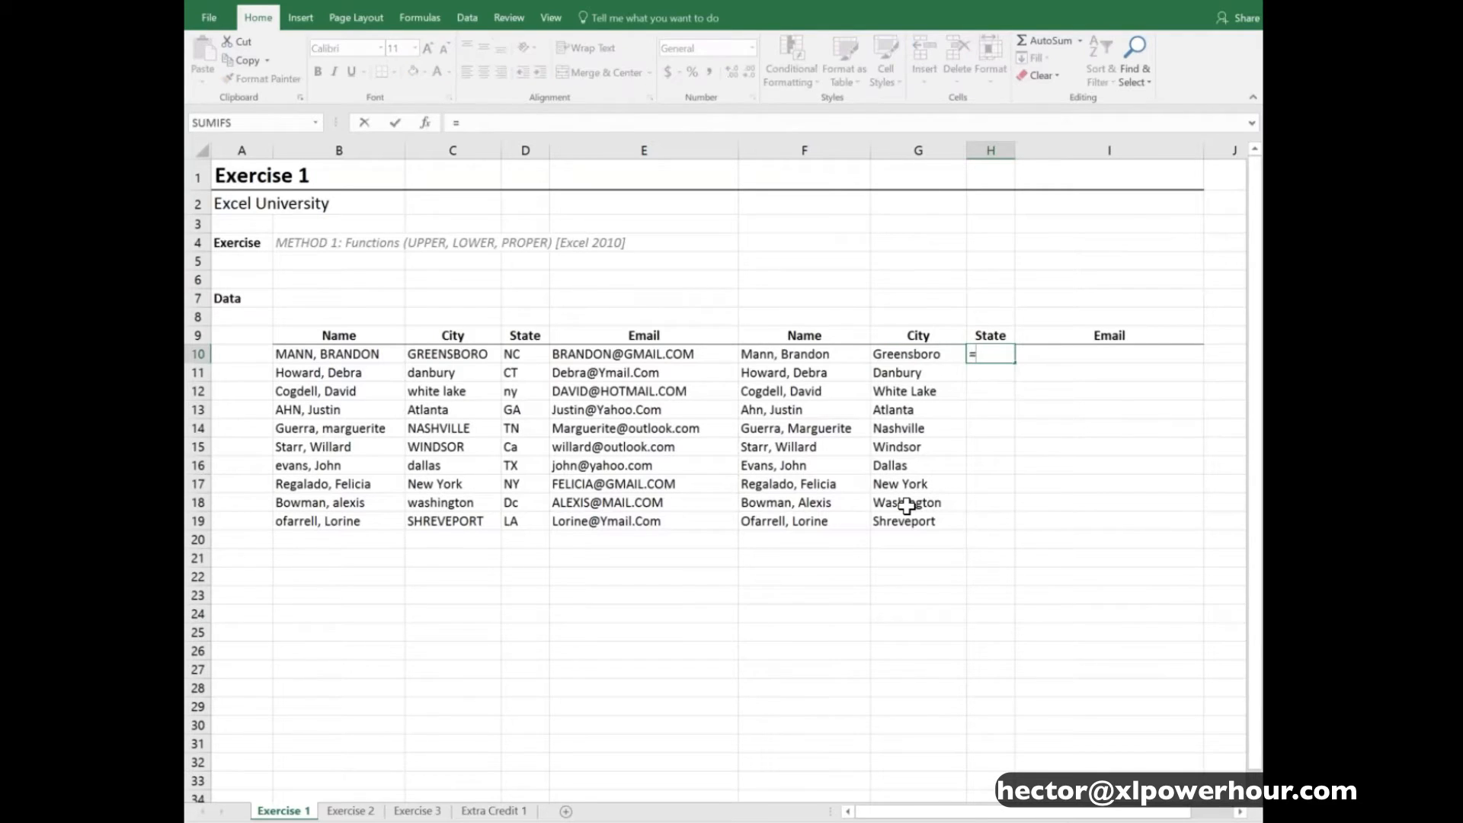
key("Tab")
key("Left")
key("Left")
key("Left")
key("Left")
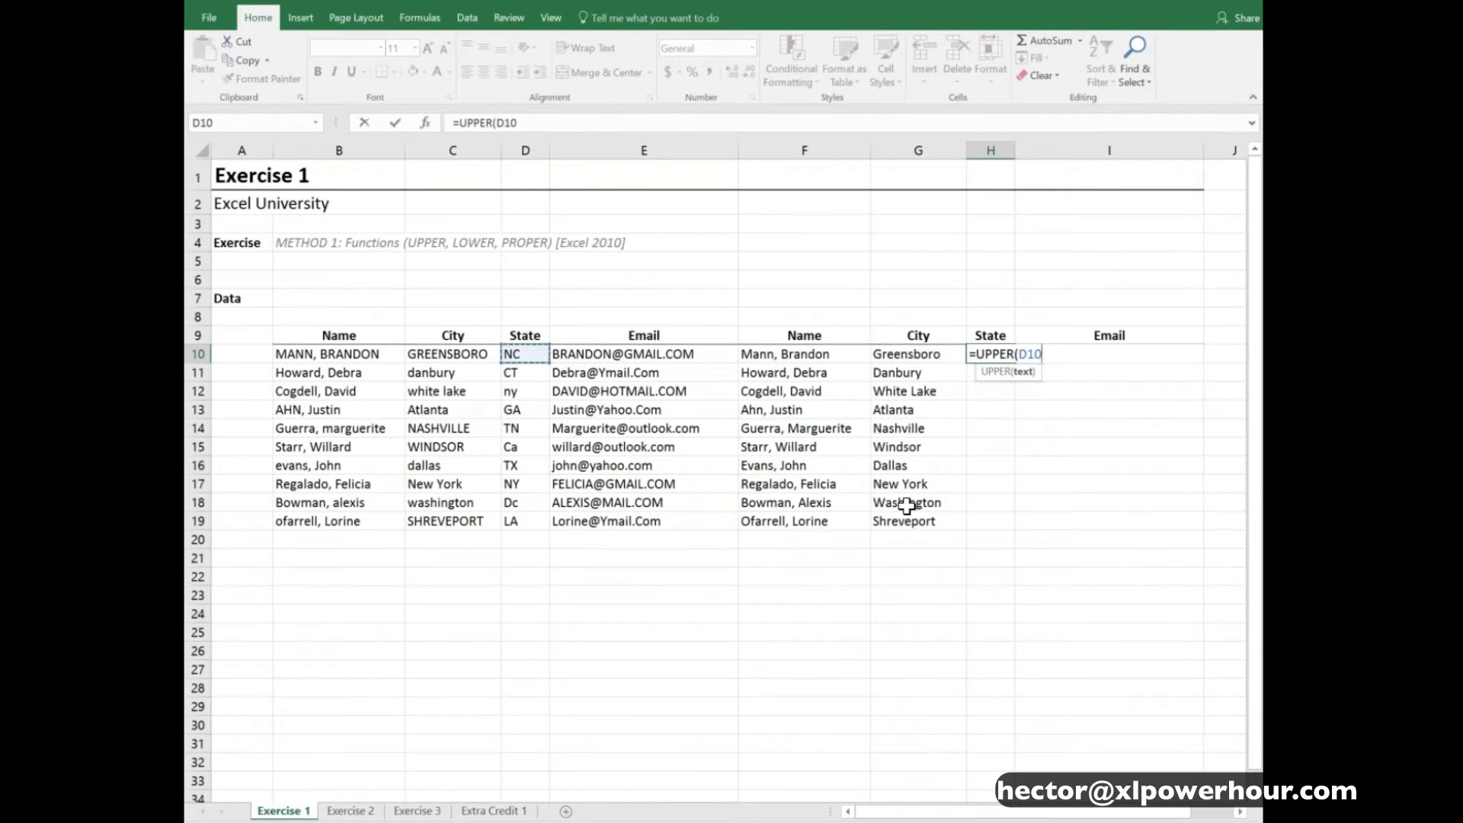
key("Return")
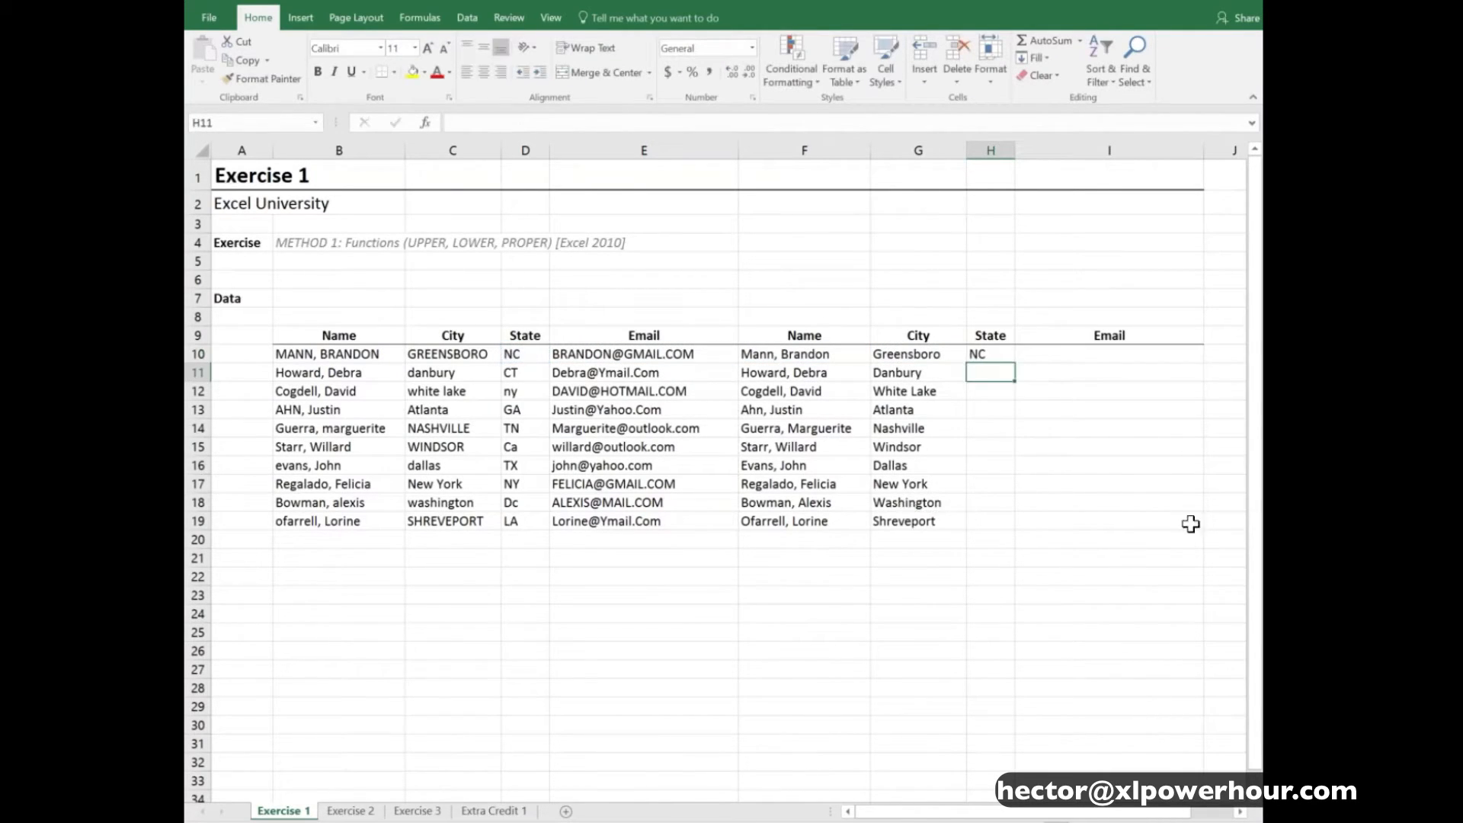
left_click(1003, 354)
left_click_drag(1014, 366, 1020, 536)
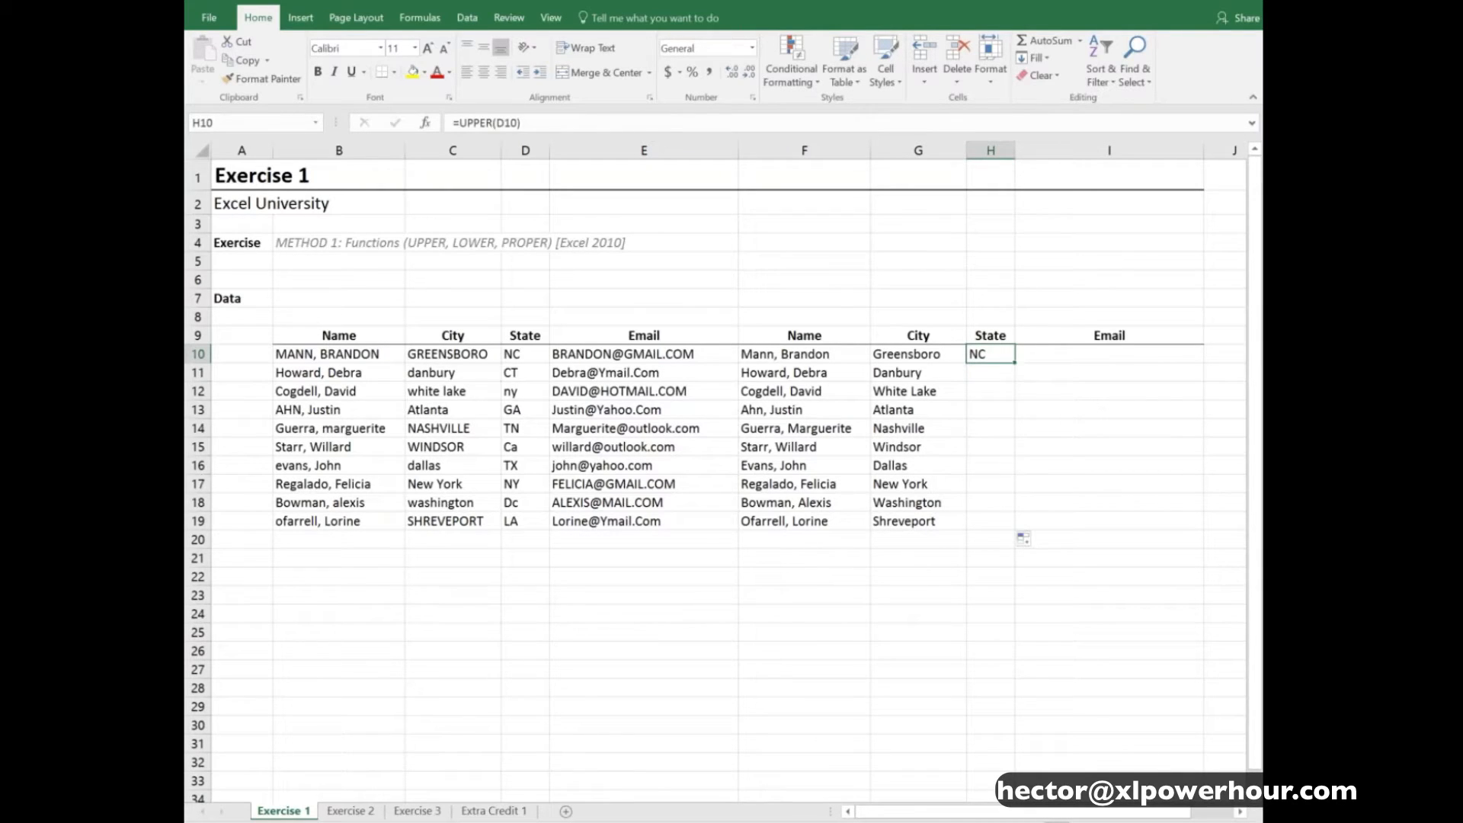
- Enter =LOWER(E10) in I10 and fill it down to I19 for the Email column
key("Right")
type("=LOWER(")
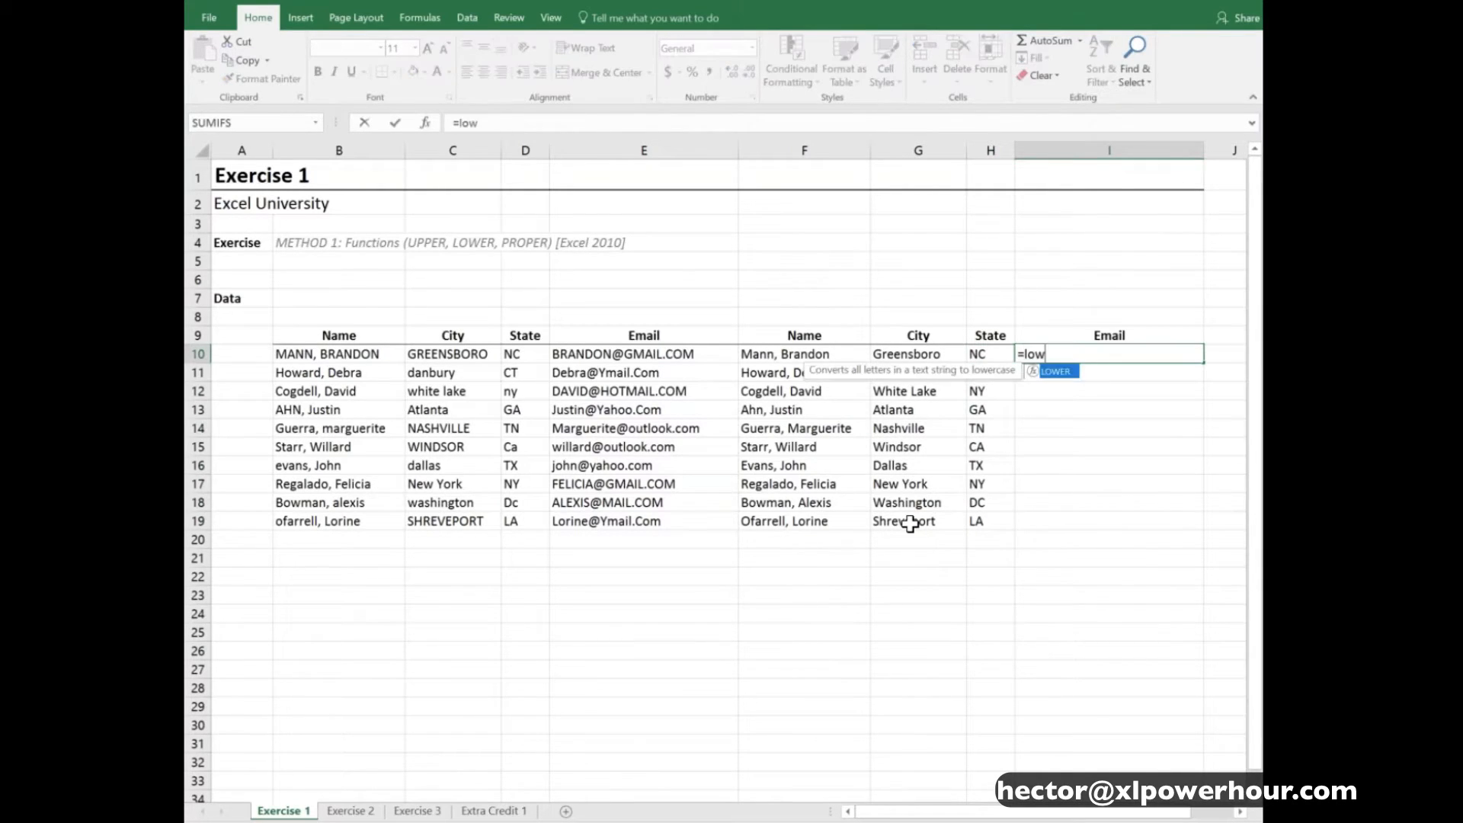
key("Left")
key("Left")
key("Left")
key("Left")
type(")")
key("Return")
key("Up")
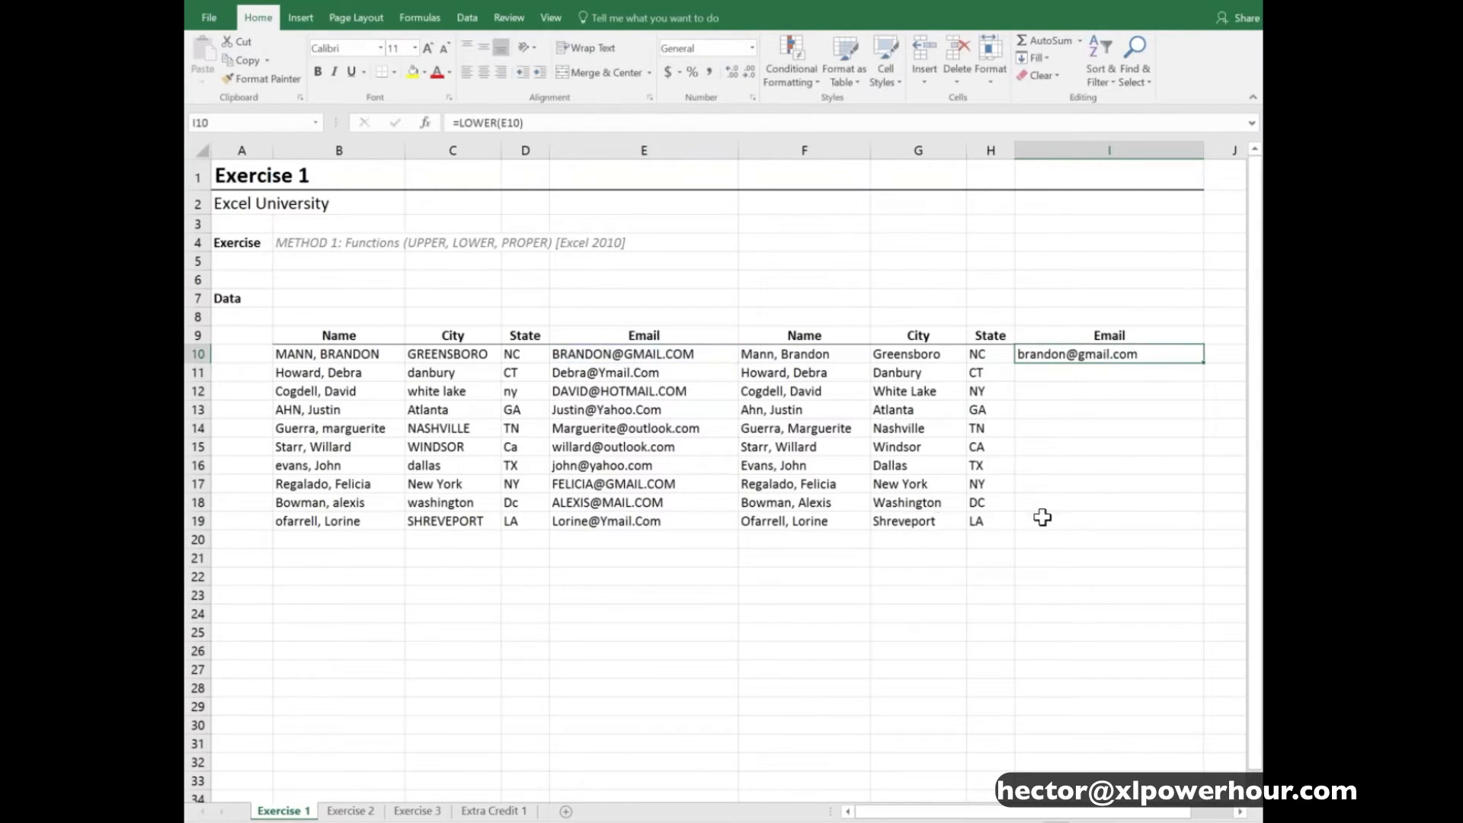
left_click_drag(1204, 367, 1208, 532)
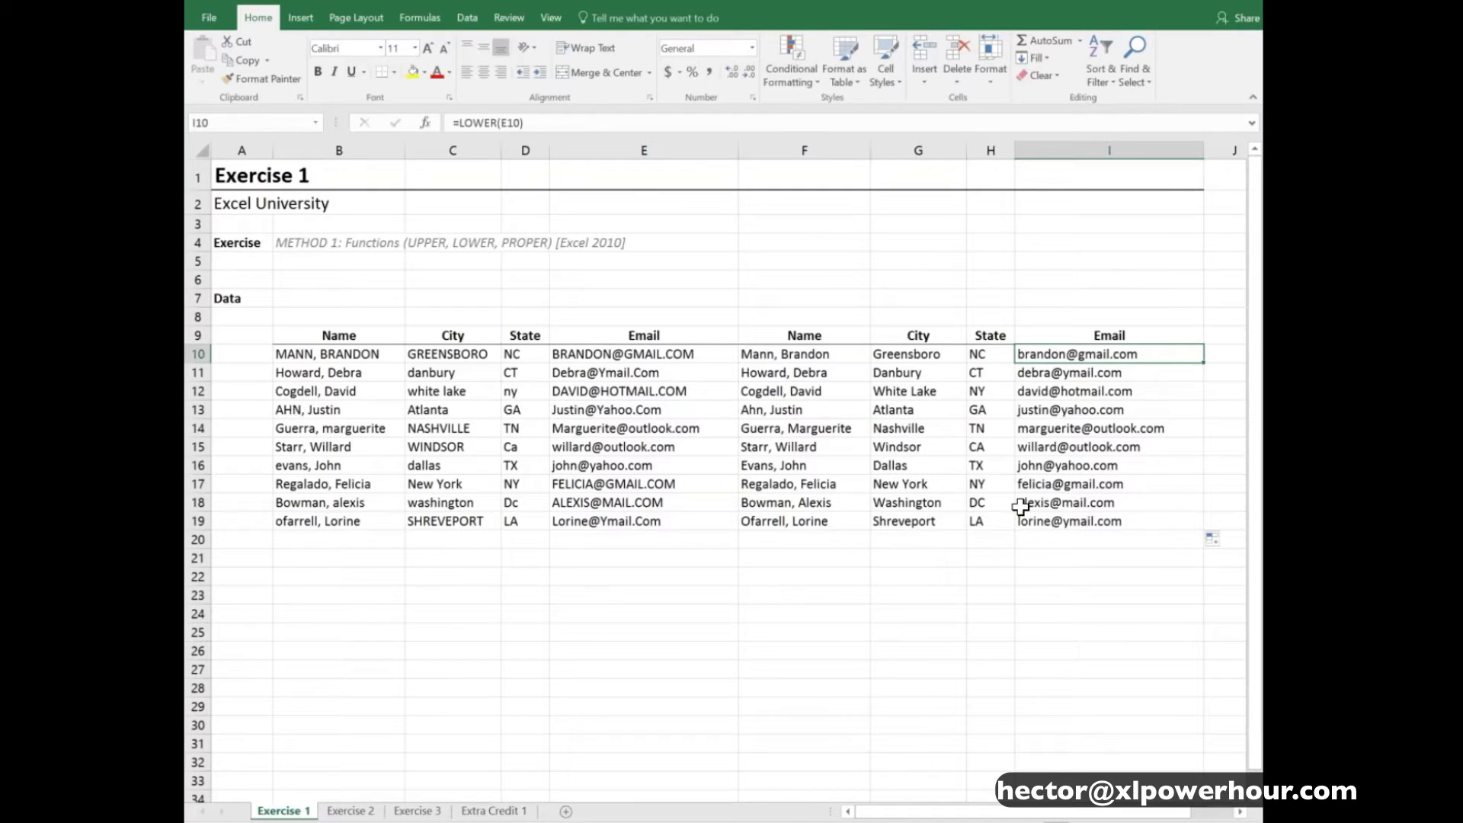
- Review the converted Name, City, State and Email results in F10:I19, ending on the formula in F10
key("Left")
key("Left")
key("Left")
key("shift+Right")
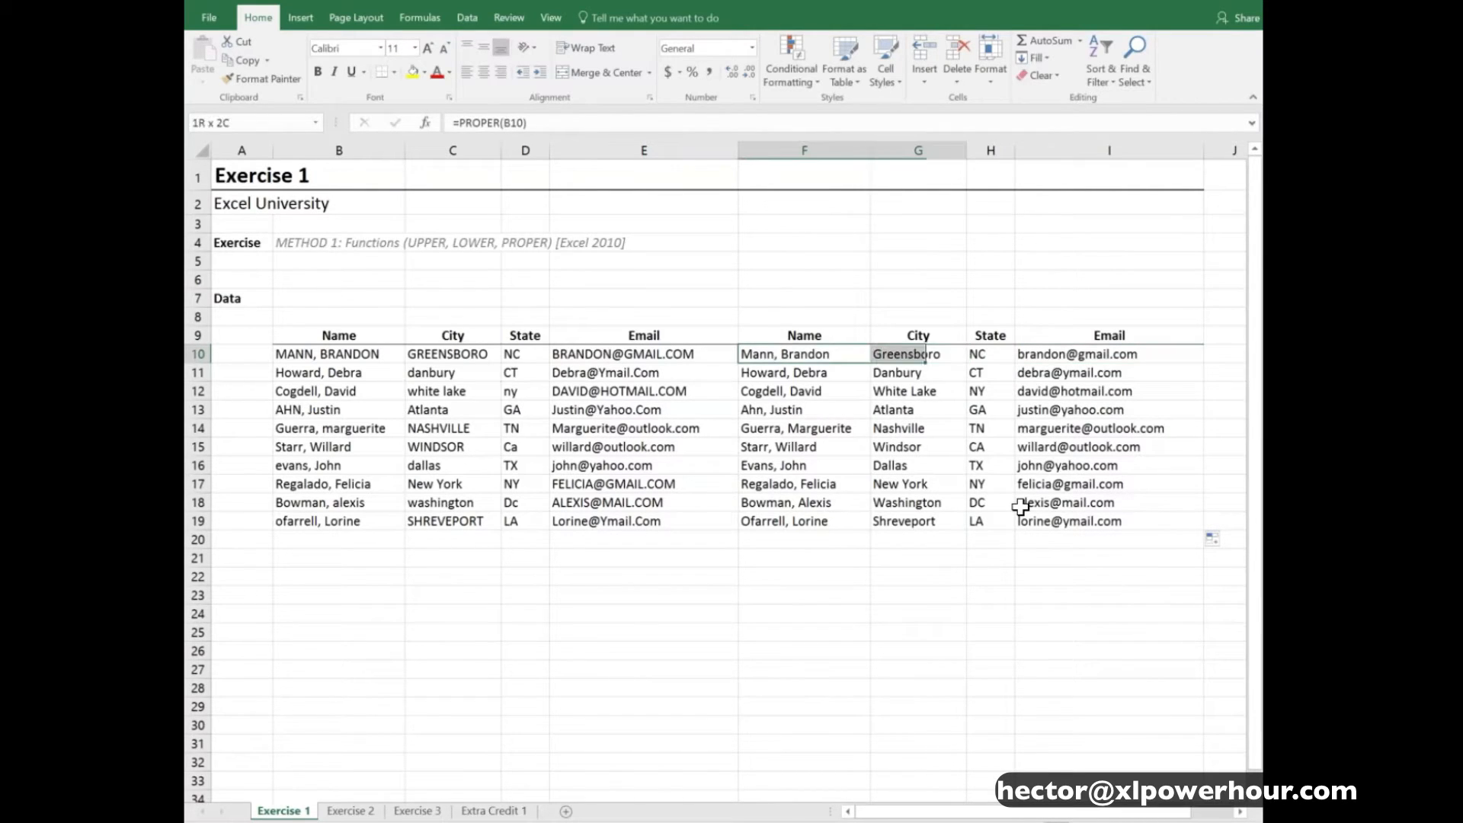
key("shift+Right")
key("shift+Down")
key("shift+Down")
key("shift+Right")
key("shift+Down")
key("shift+Down")
key("shift+Down")
key("shift+Down")
key("shift+Down")
key("shift+Down")
key("shift+Down")
key("shift+Down")
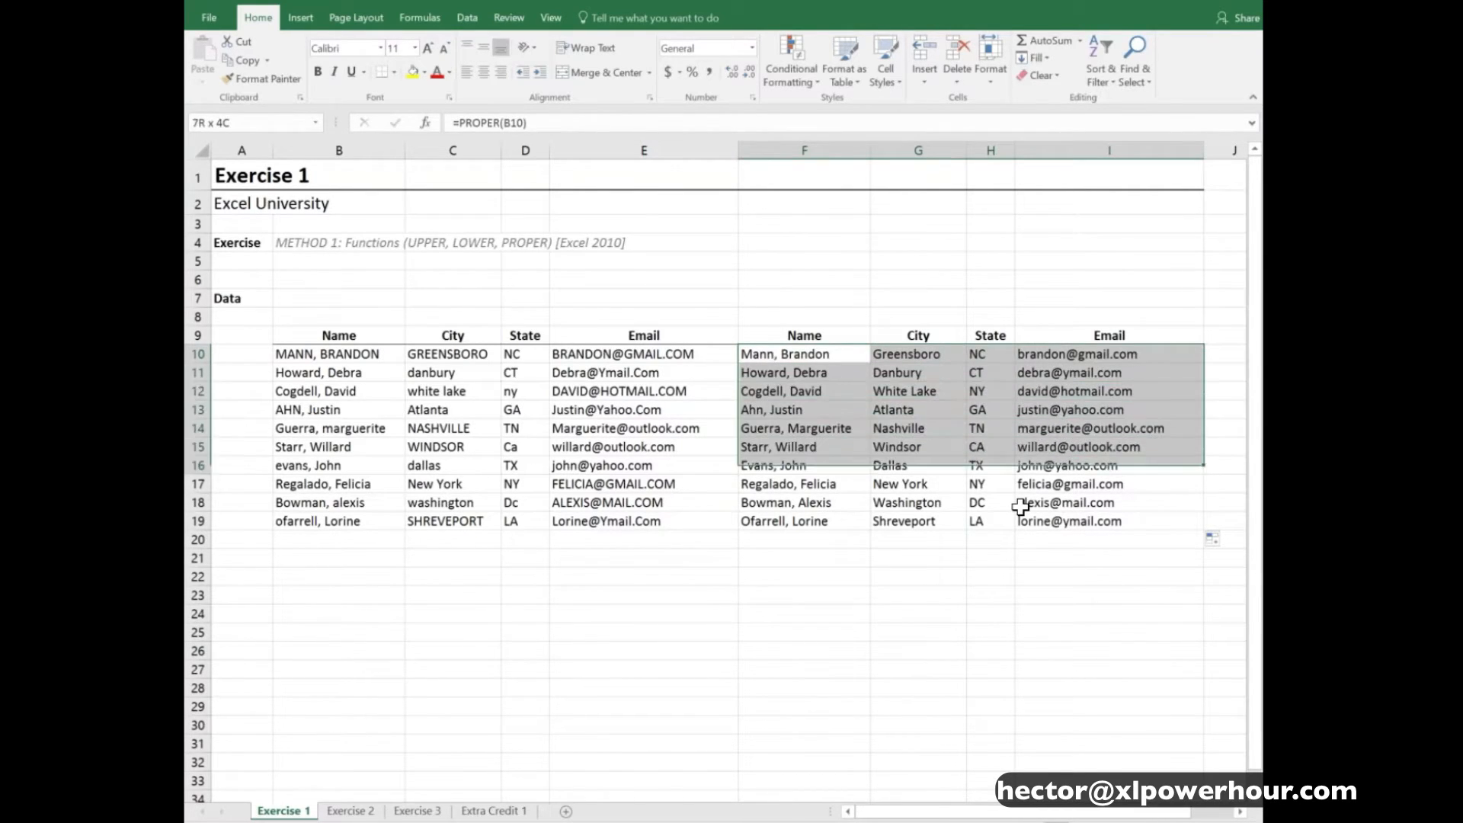
key("shift+Up")
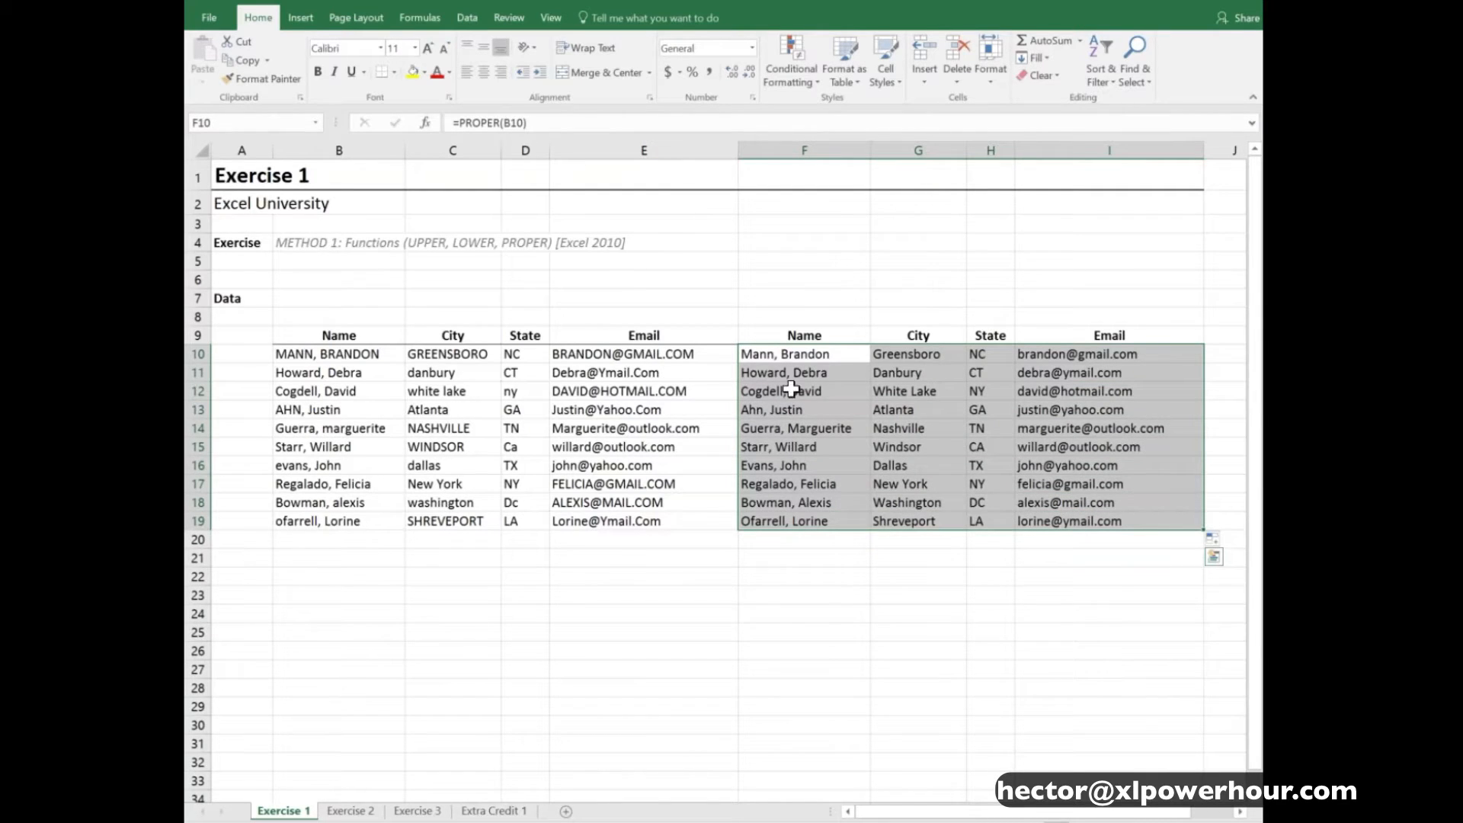
left_click(749, 354)
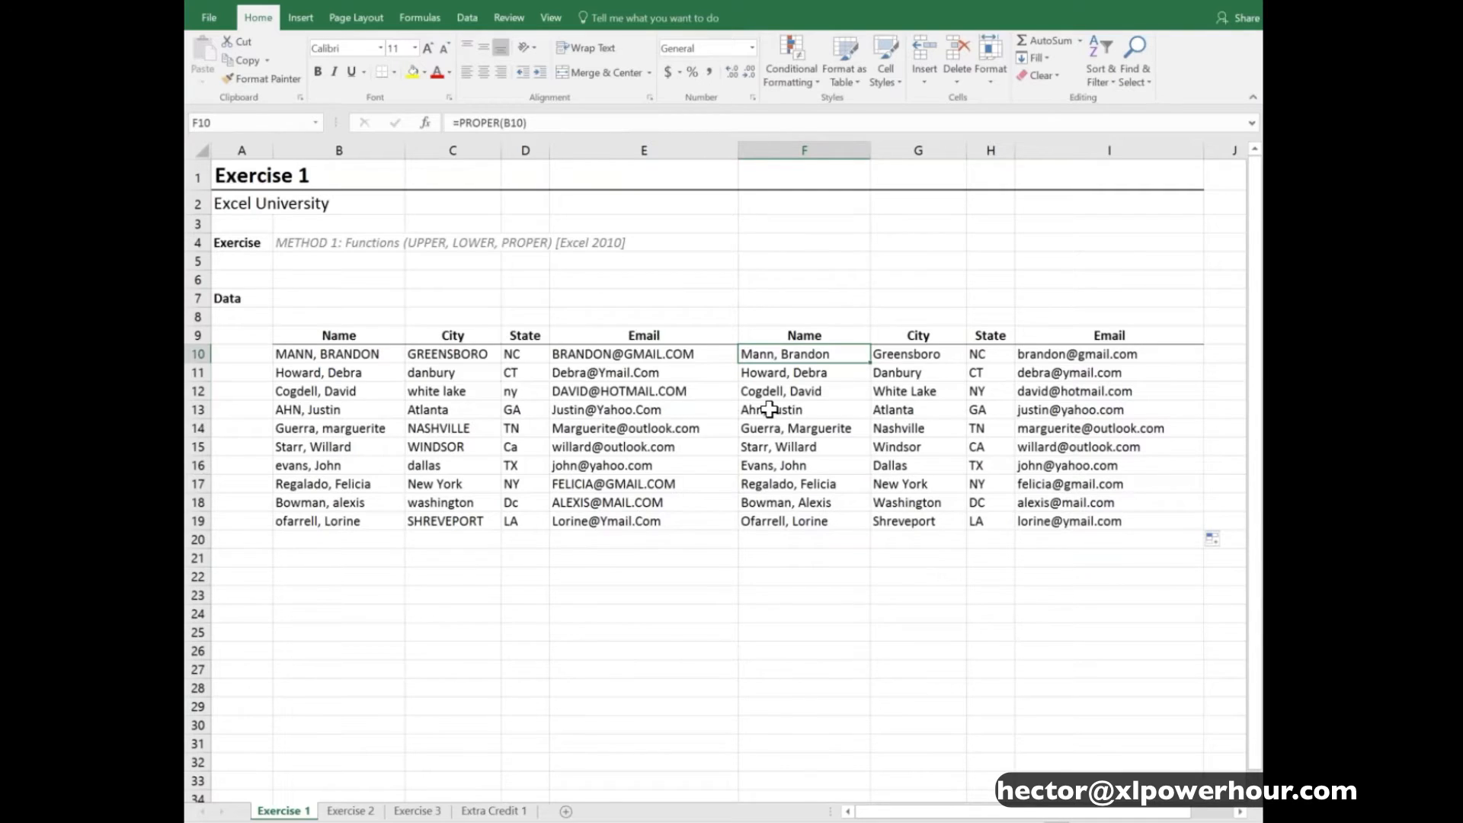
- Switch to the Exercise 2 worksheet
key("ctrl+Page_Down")
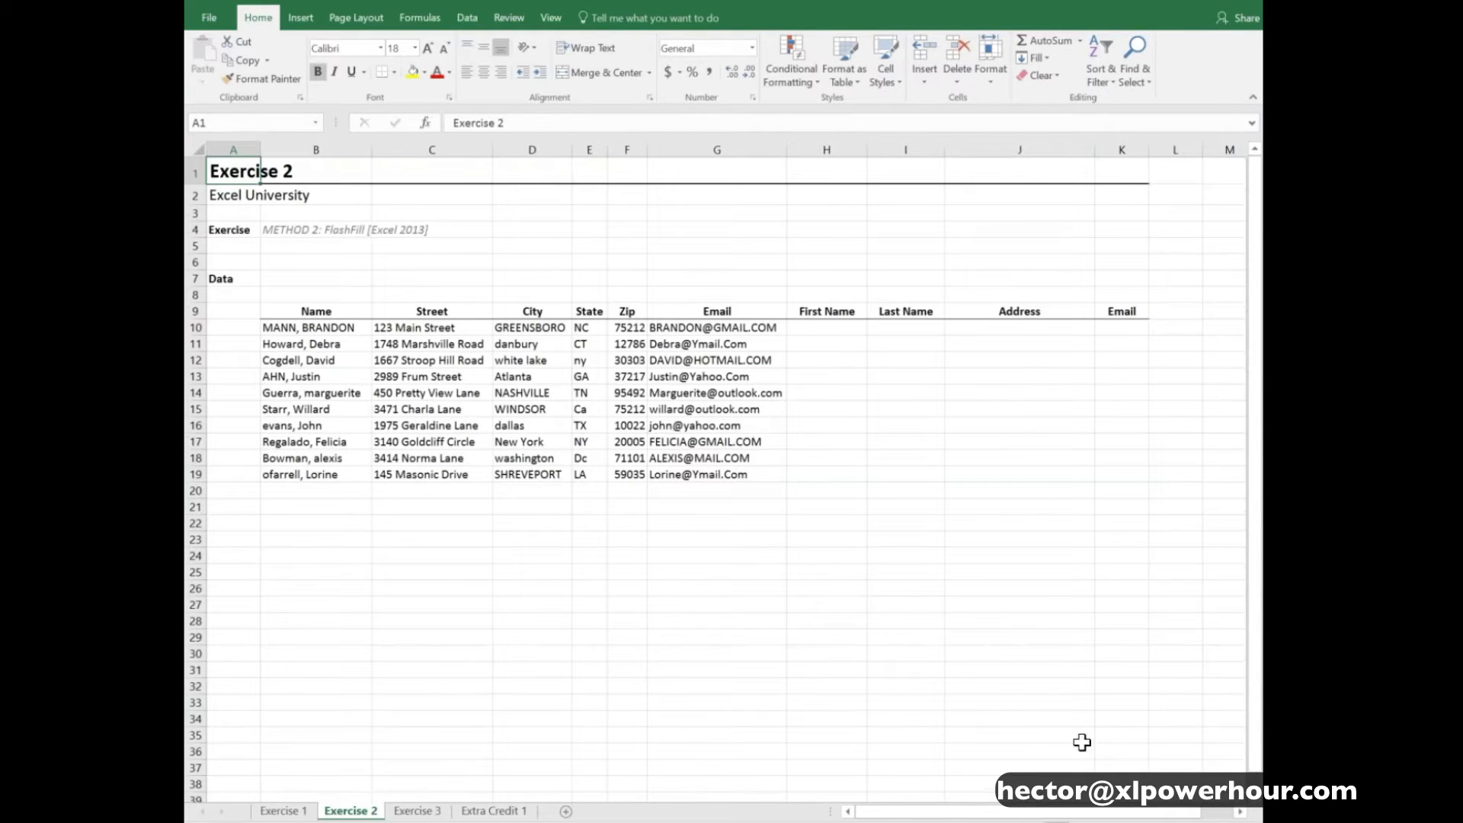
- Narrow column A on the Exercise 2 sheet and select the source data in B10:G19
scroll(967, 661, "up", 1)
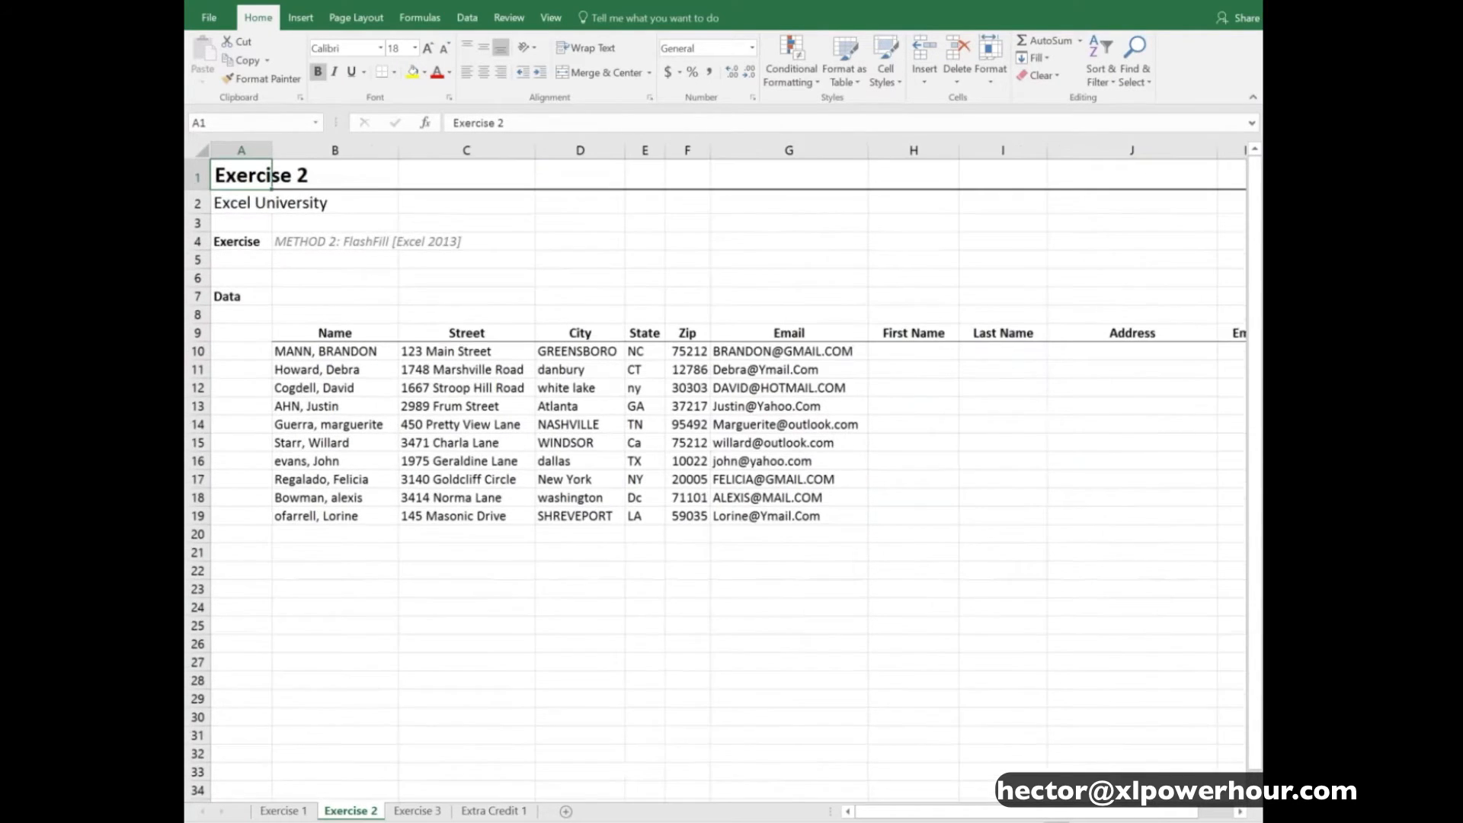
left_click_drag(276, 151, 239, 150)
left_click_drag(334, 355, 762, 524)
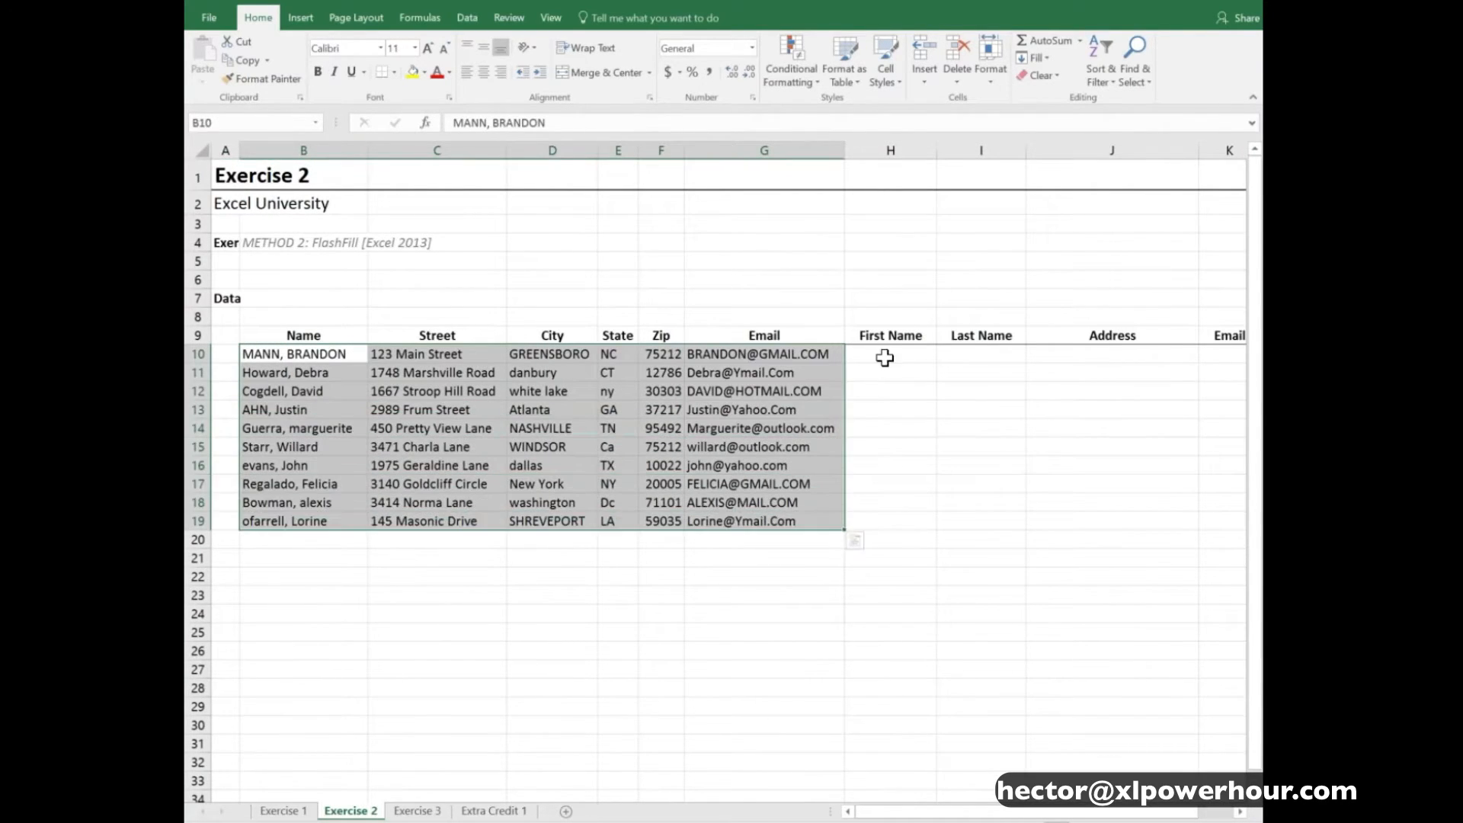
- Examine the Name column against the empty First Name and Last Name columns, and glance back at the Exercise 1 results
left_click(885, 355)
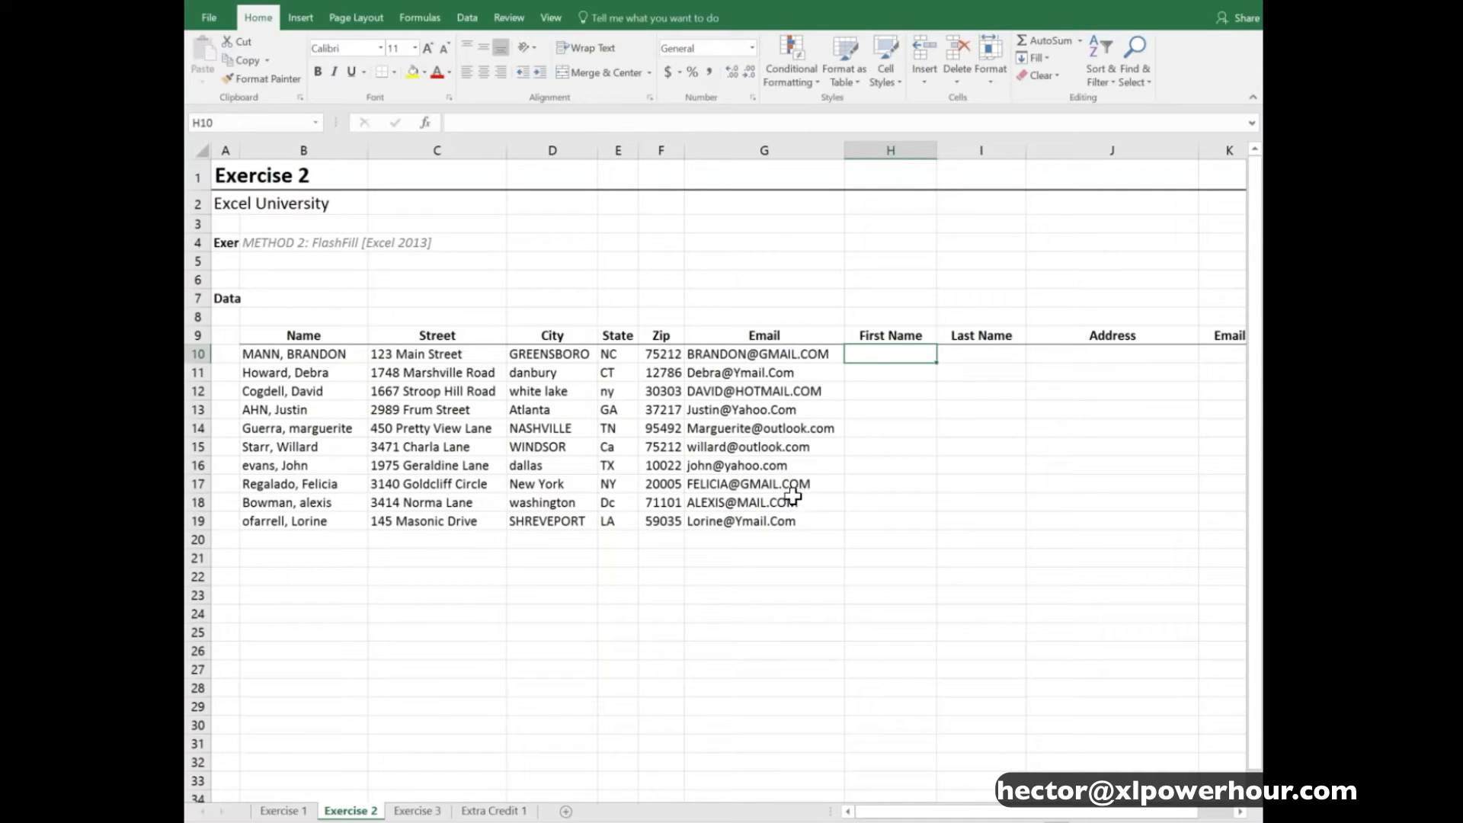
left_click_drag(317, 356, 307, 517)
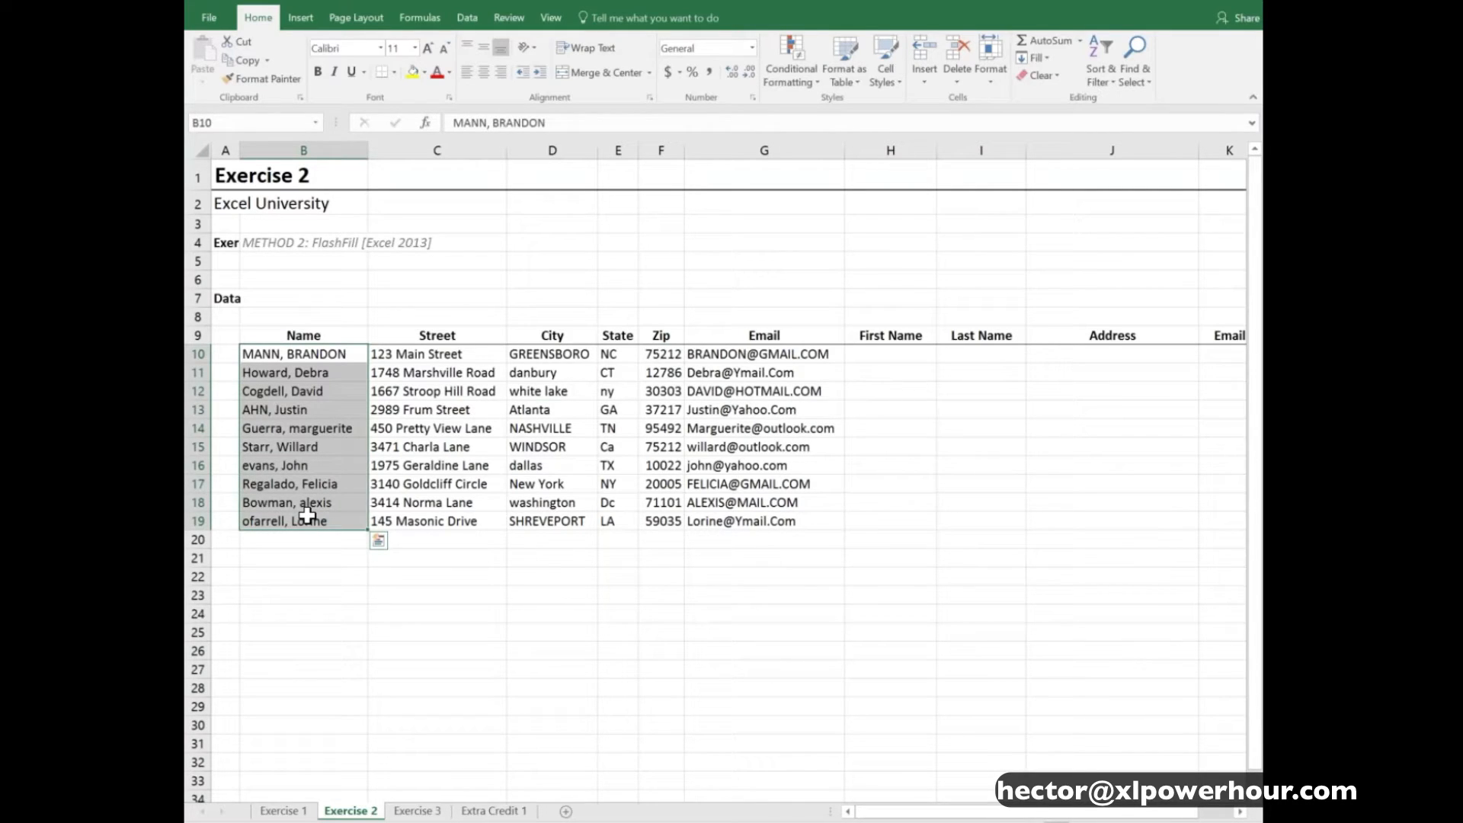
left_click_drag(338, 354, 338, 522)
left_click_drag(893, 355, 950, 519)
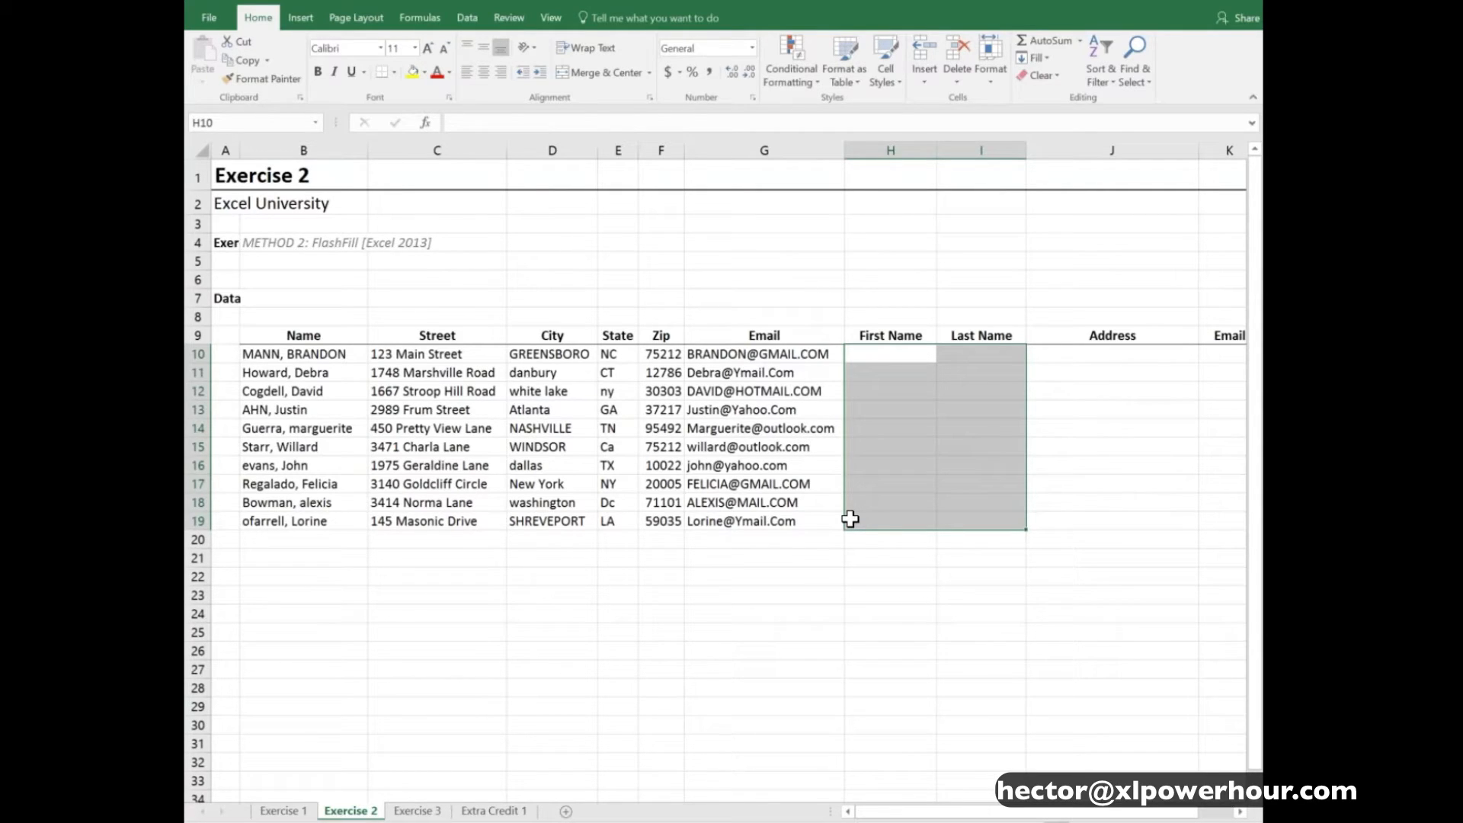
left_click(279, 811)
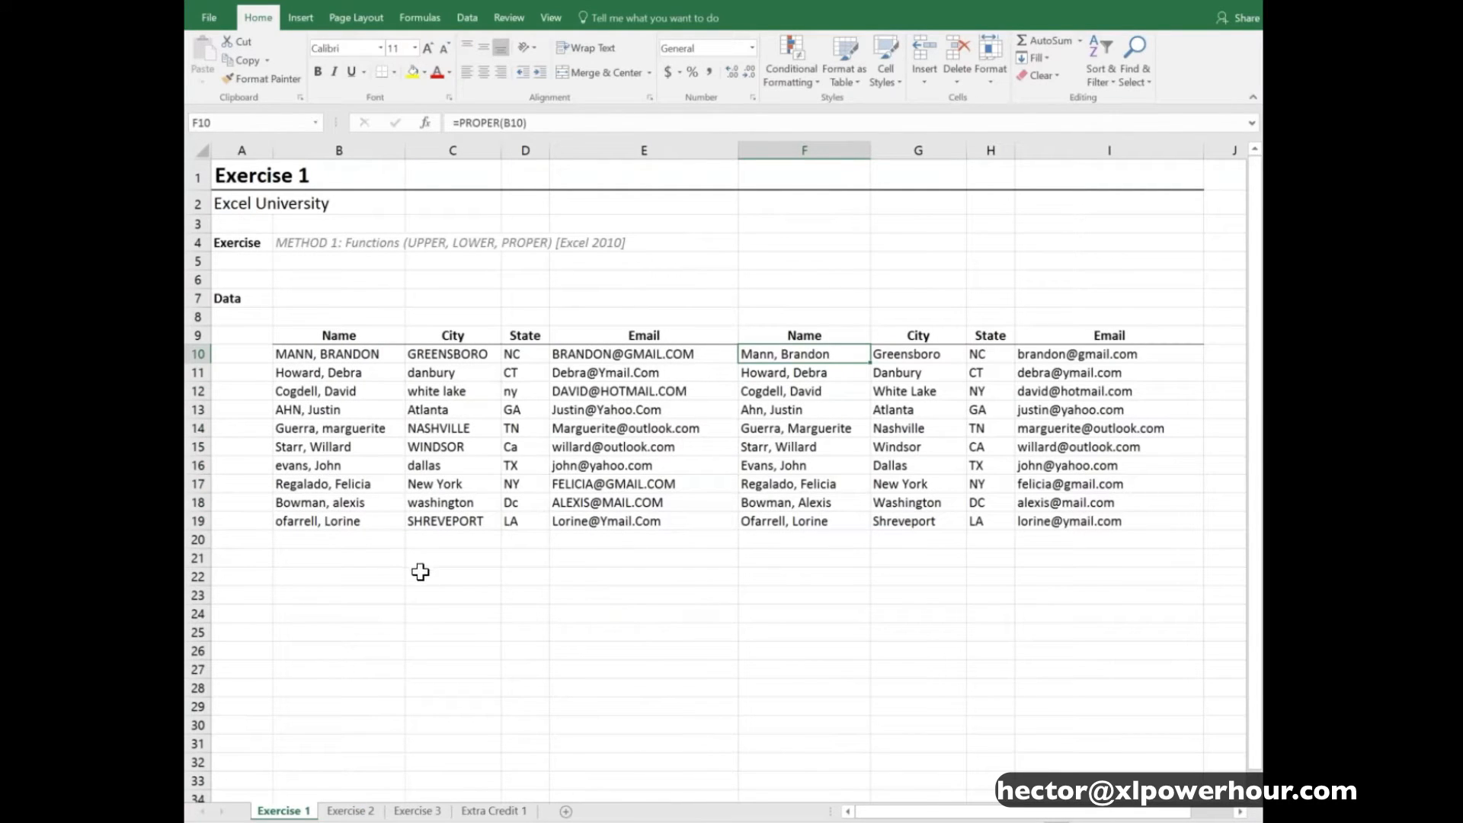
left_click(352, 811)
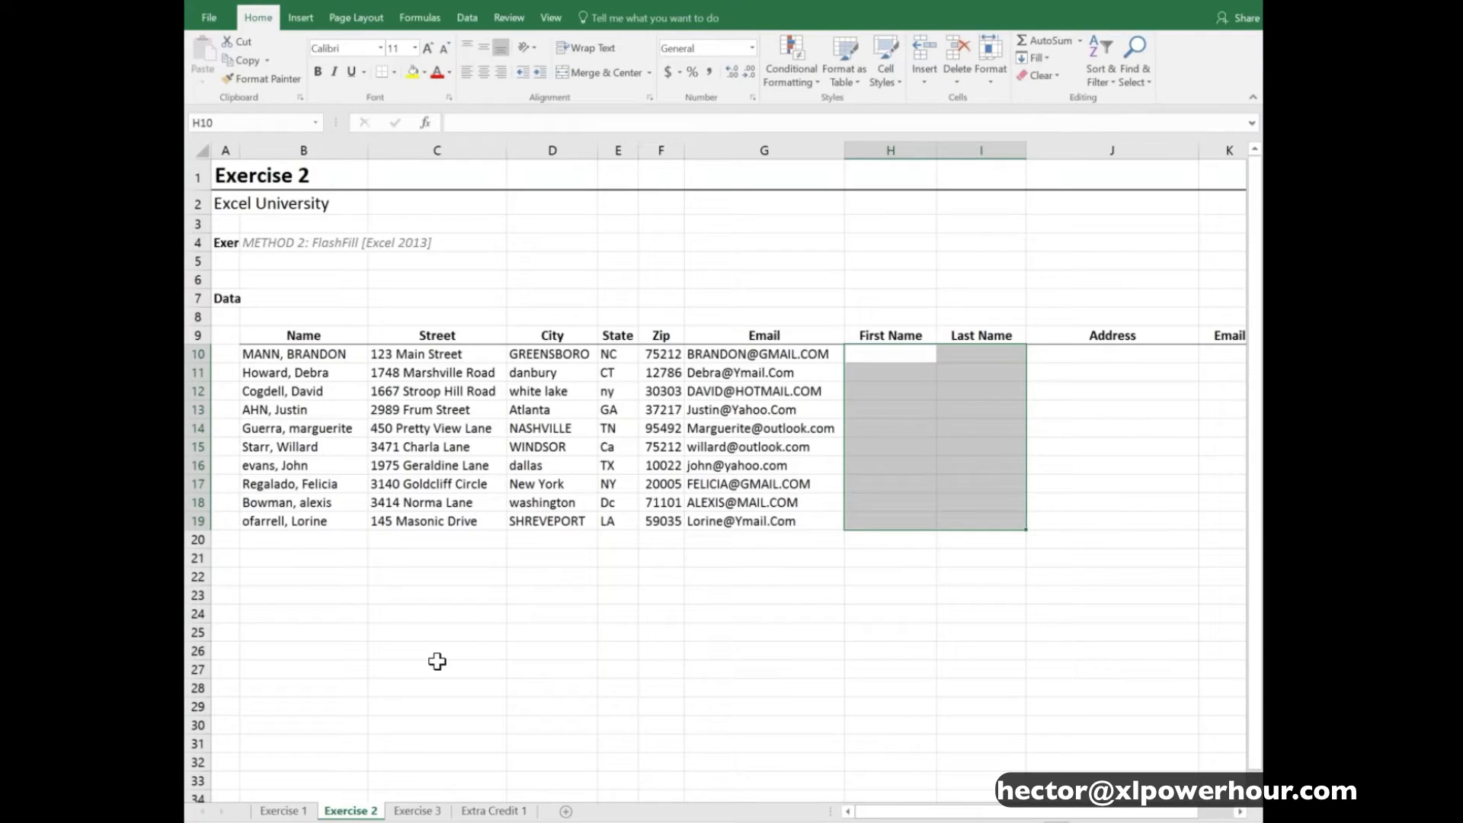
- Enter the first record's first name in proper case in H10 and Flash Fill the First Name column from H11
left_click(891, 355)
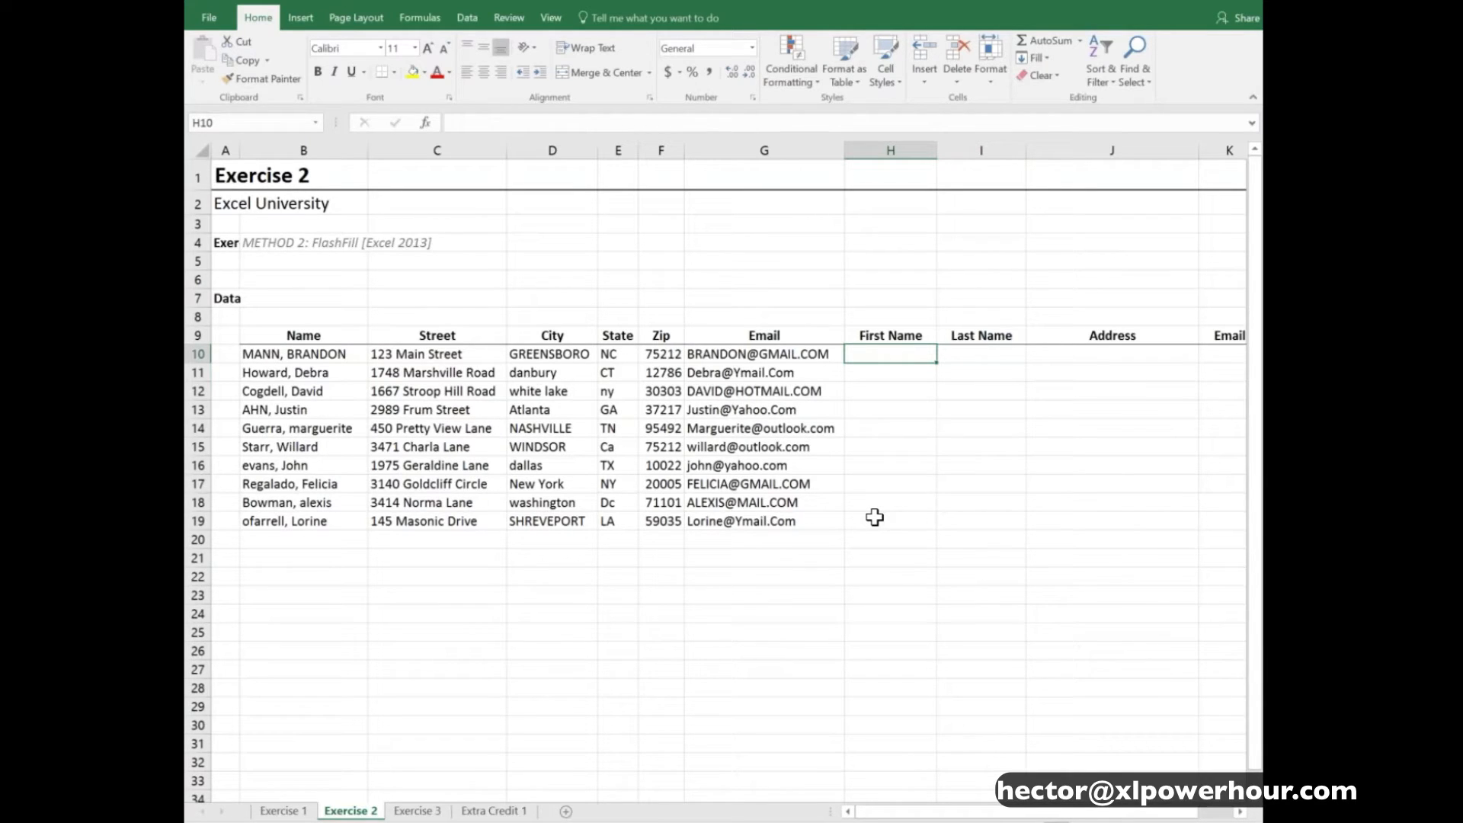
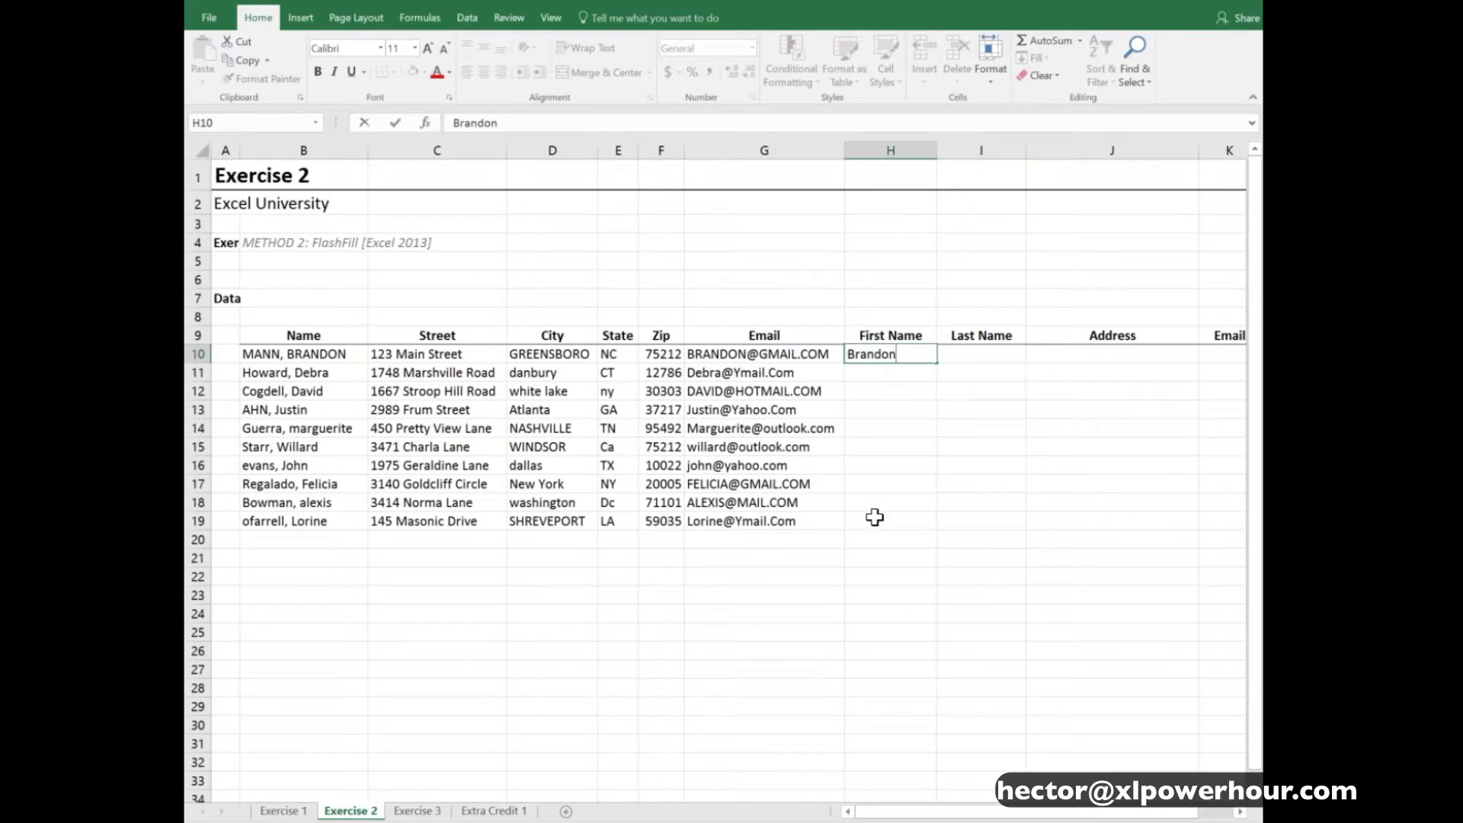
key("Return")
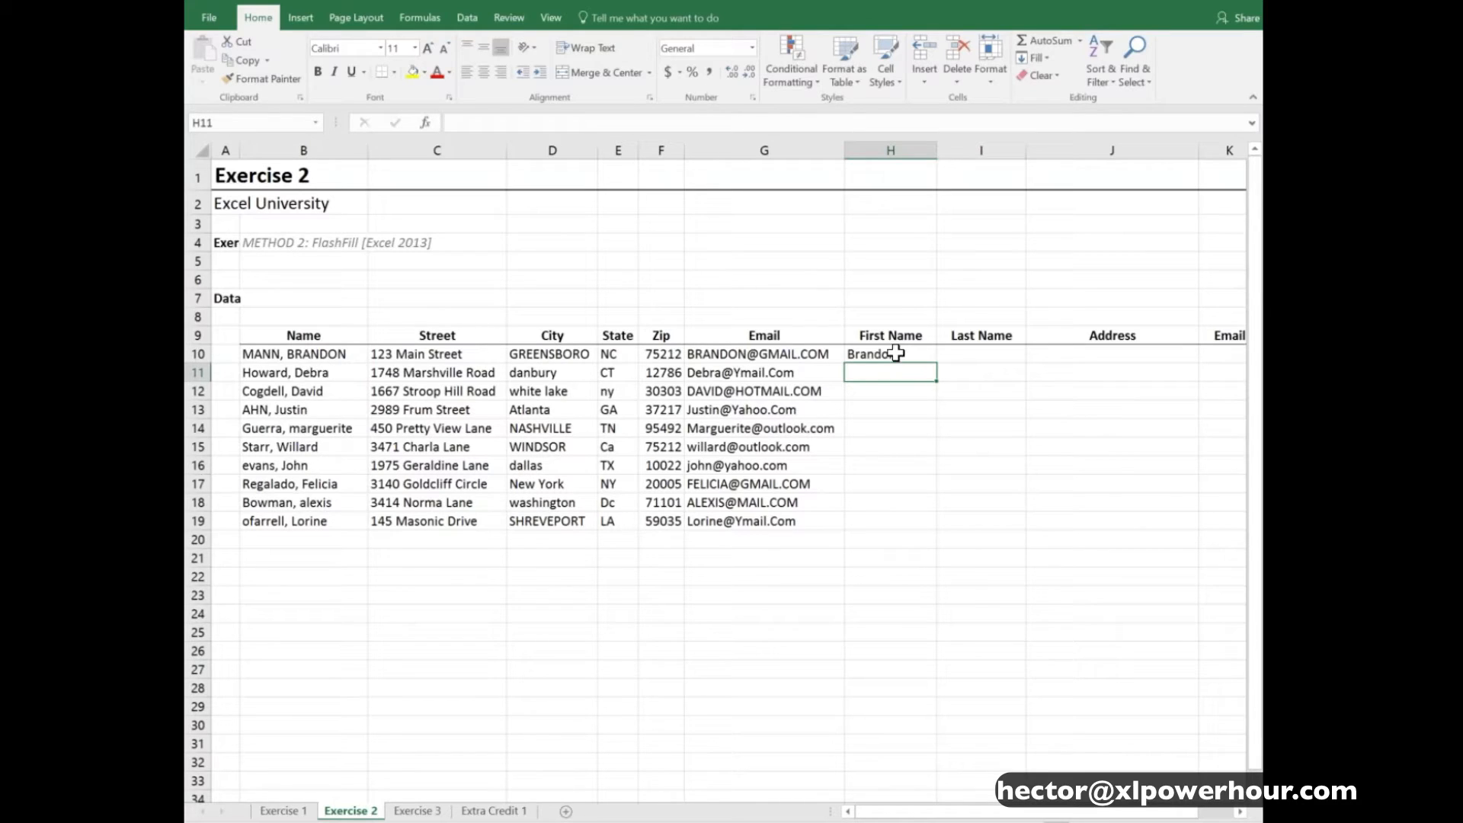
left_click(471, 17)
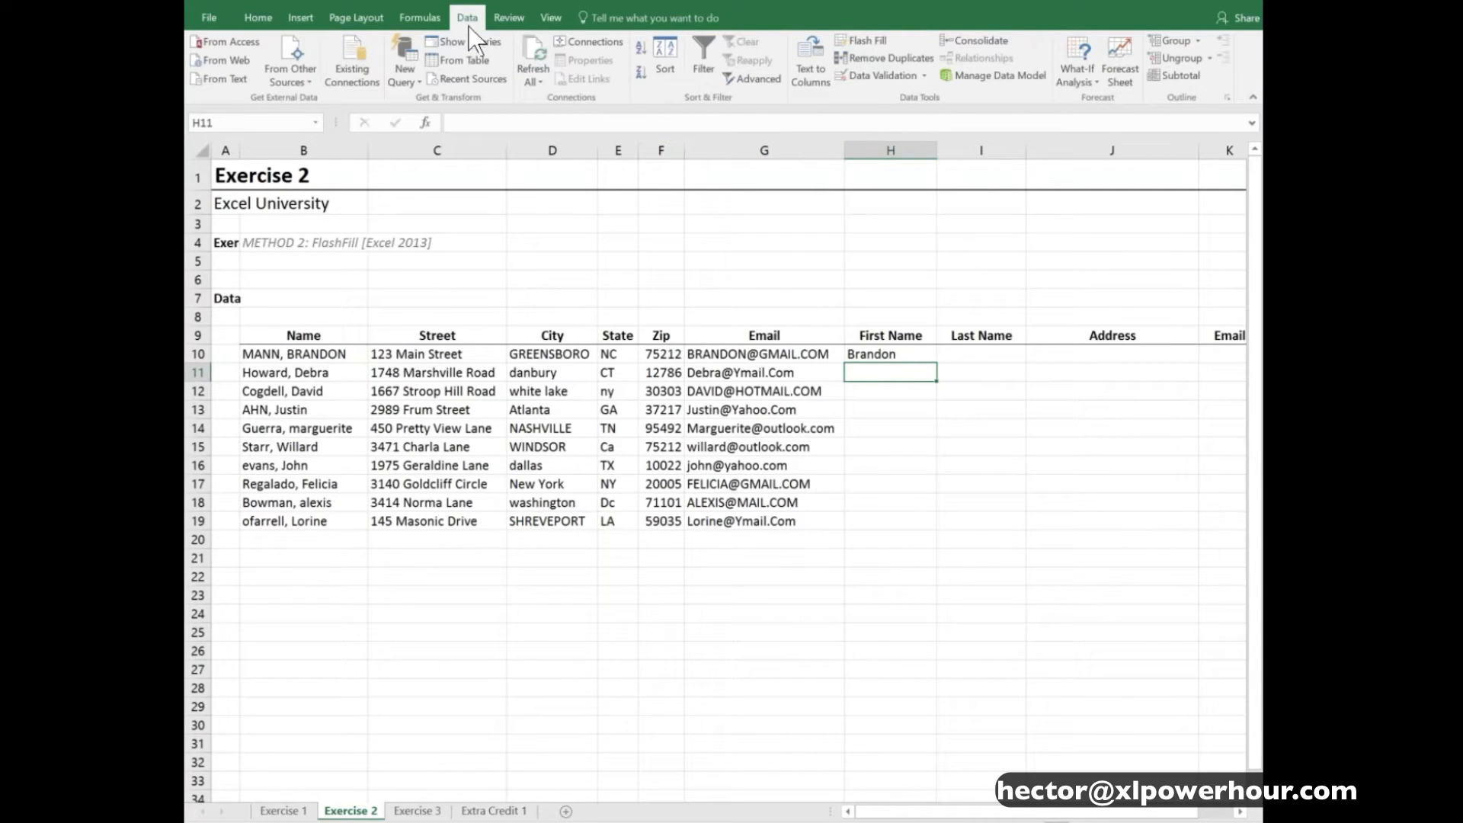
left_click(869, 39)
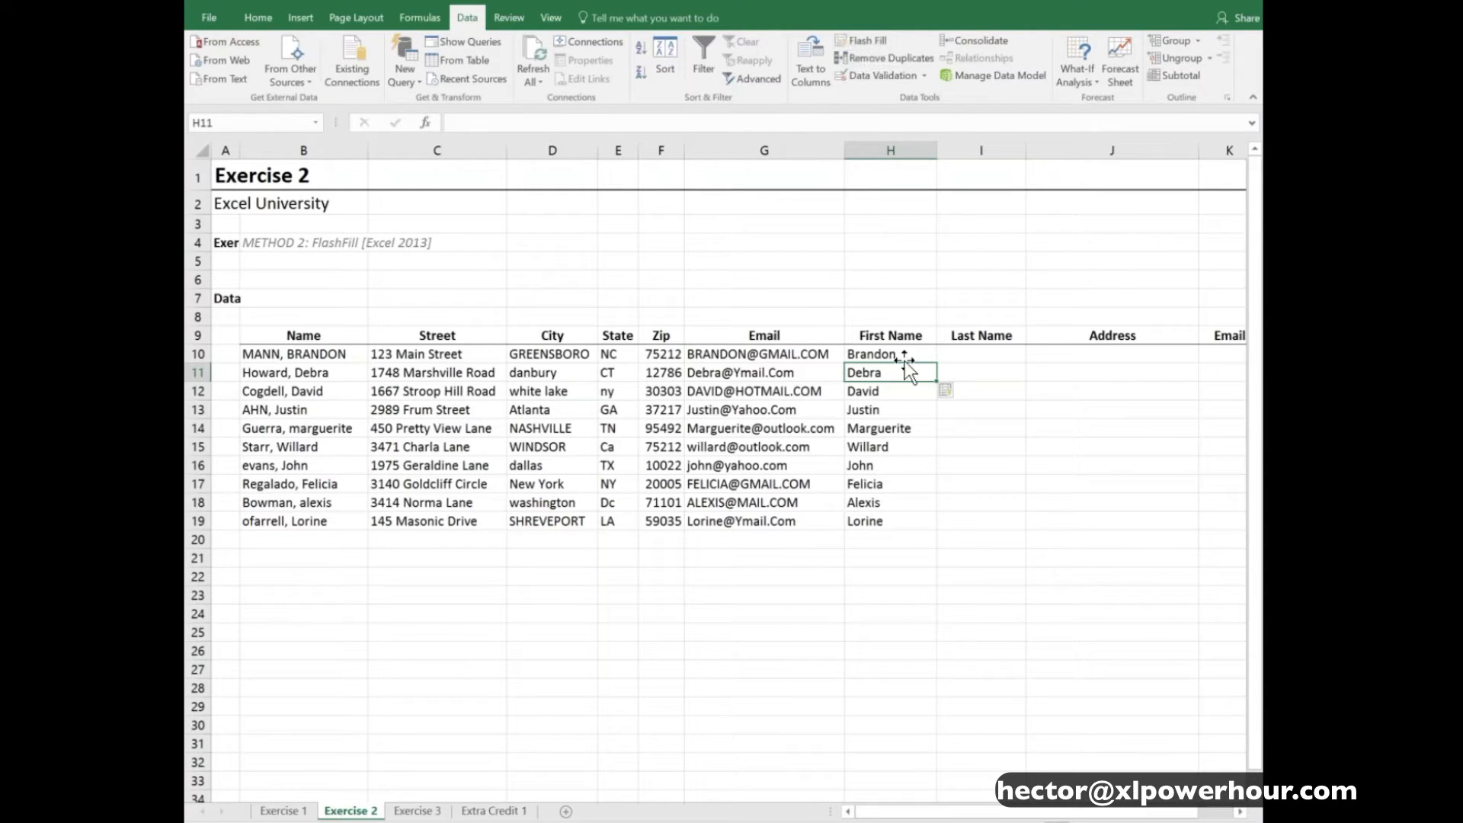
- Enter the first record's last name in proper case in I10 and Flash Fill the Last Name column from I11
key("Up")
key("Right")
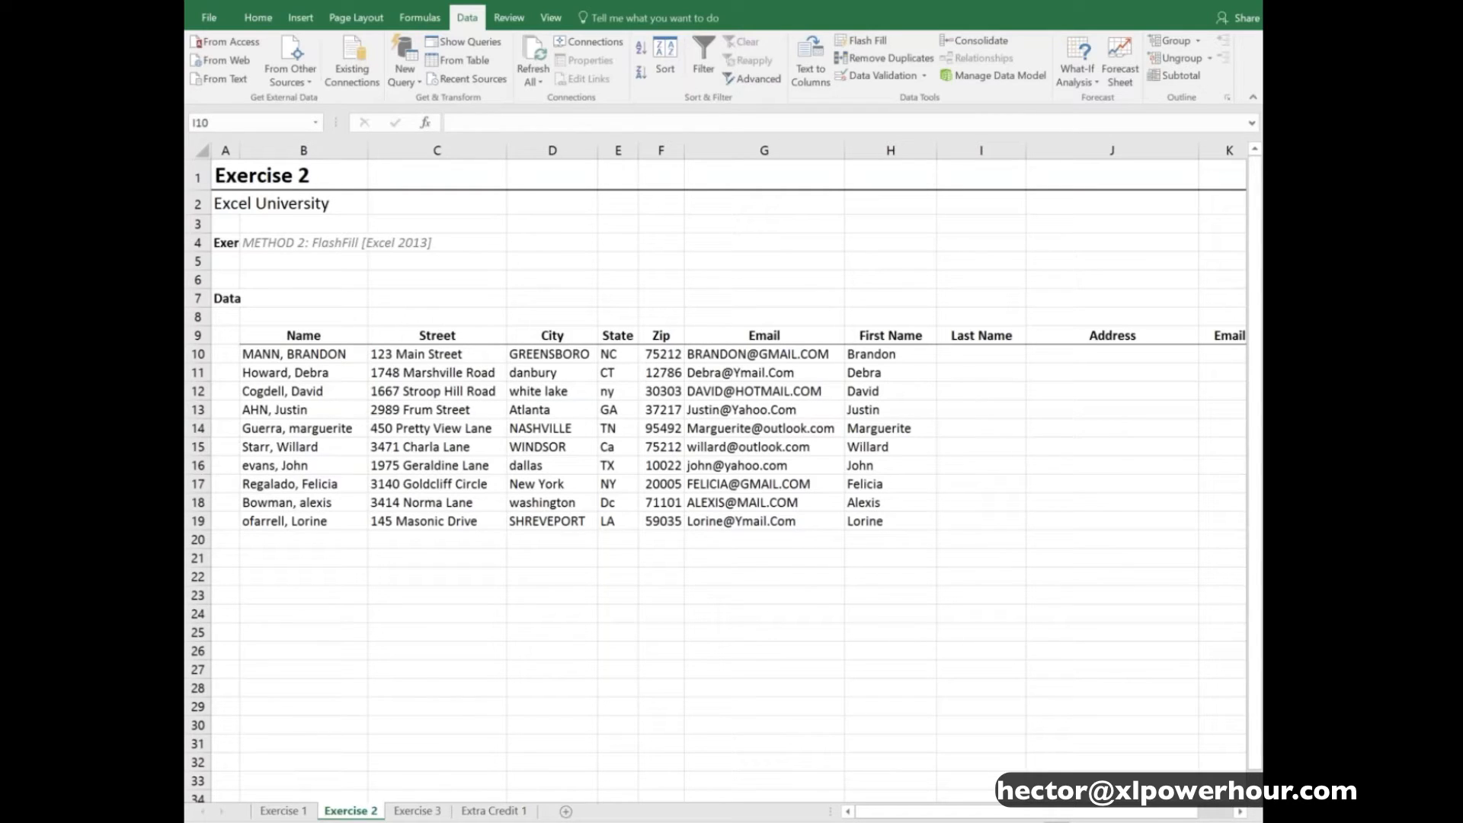
left_click(985, 417)
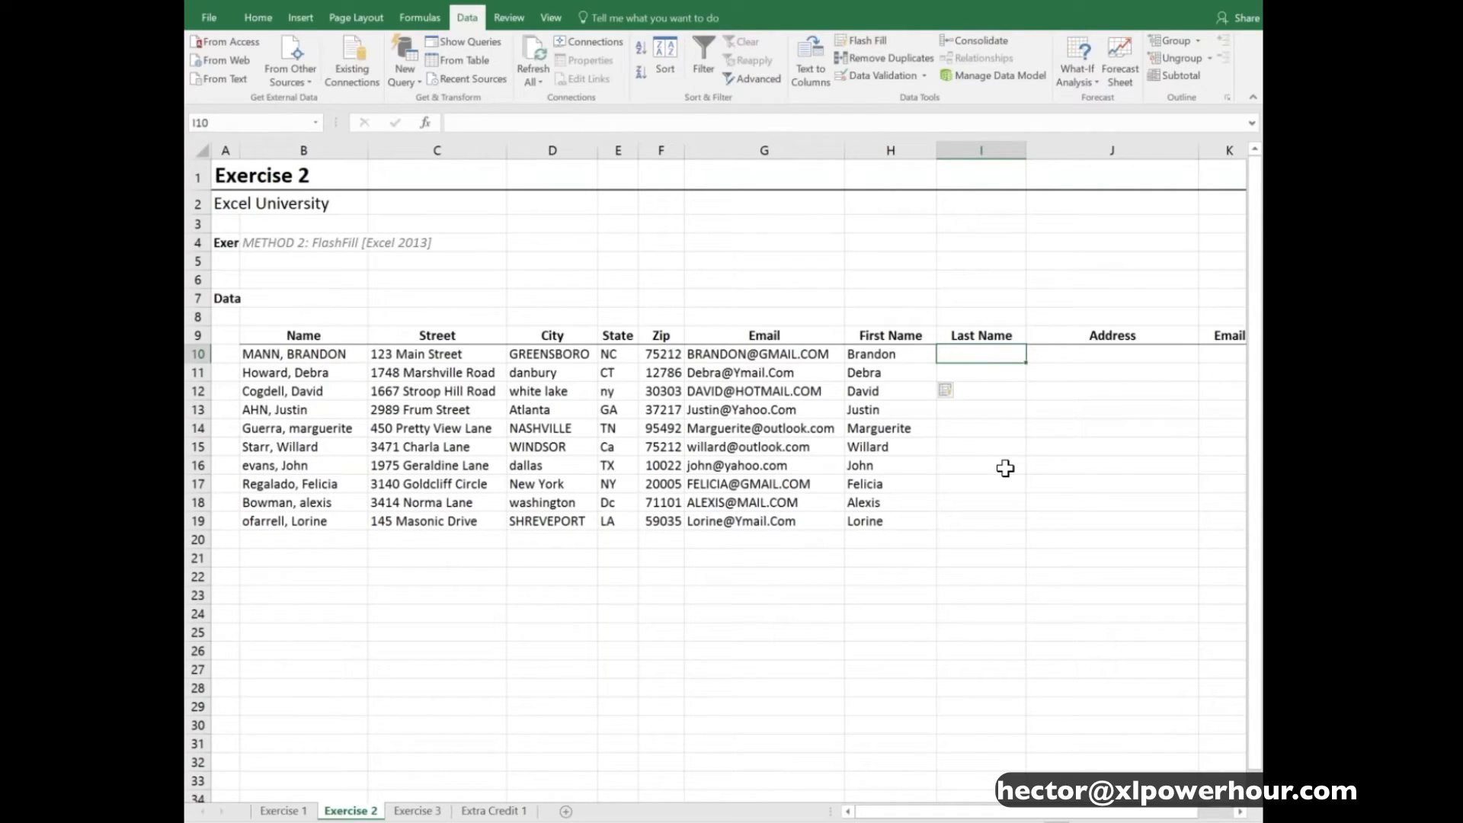
key("Return")
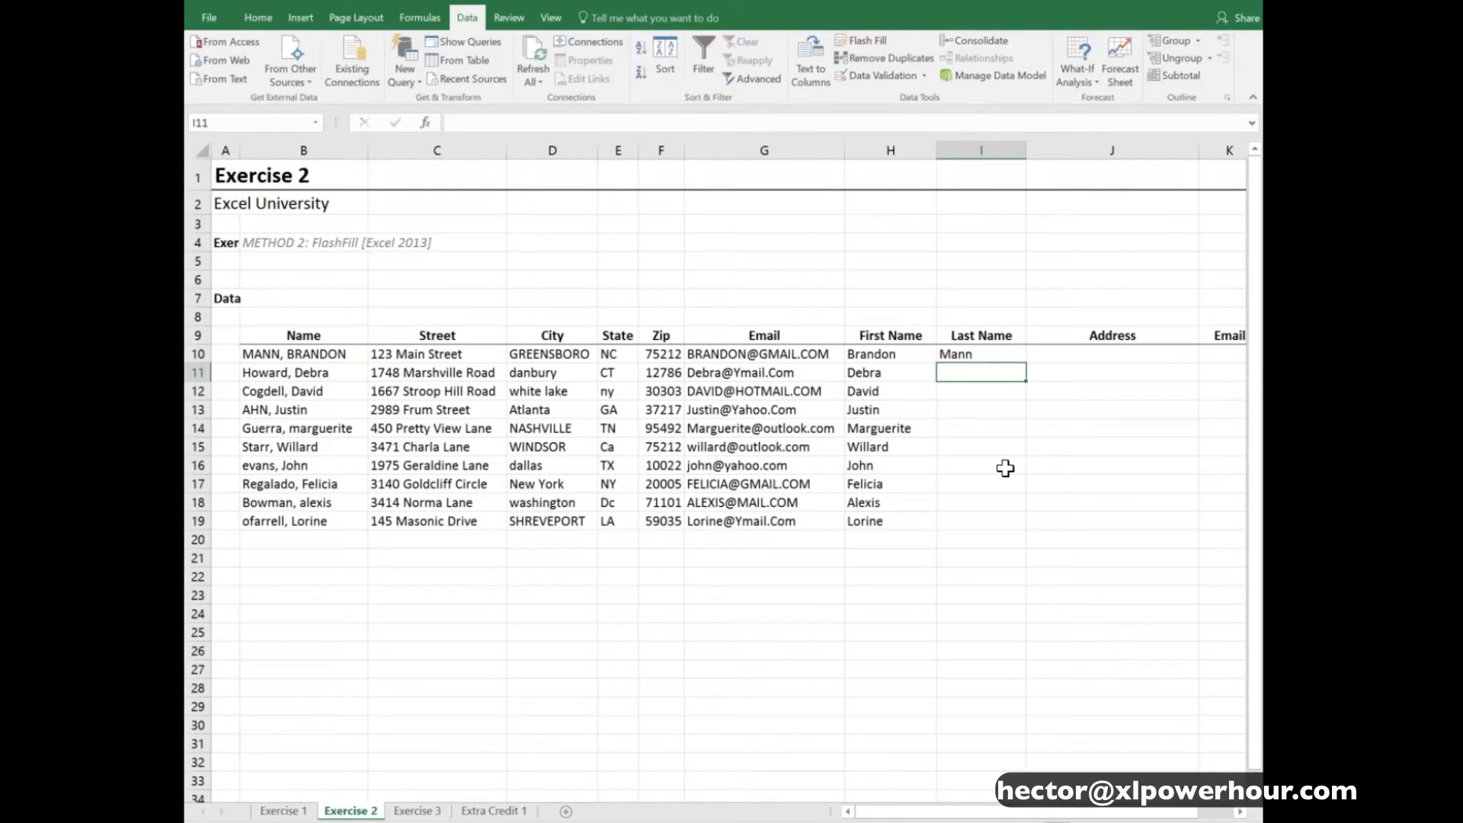
left_click(867, 43)
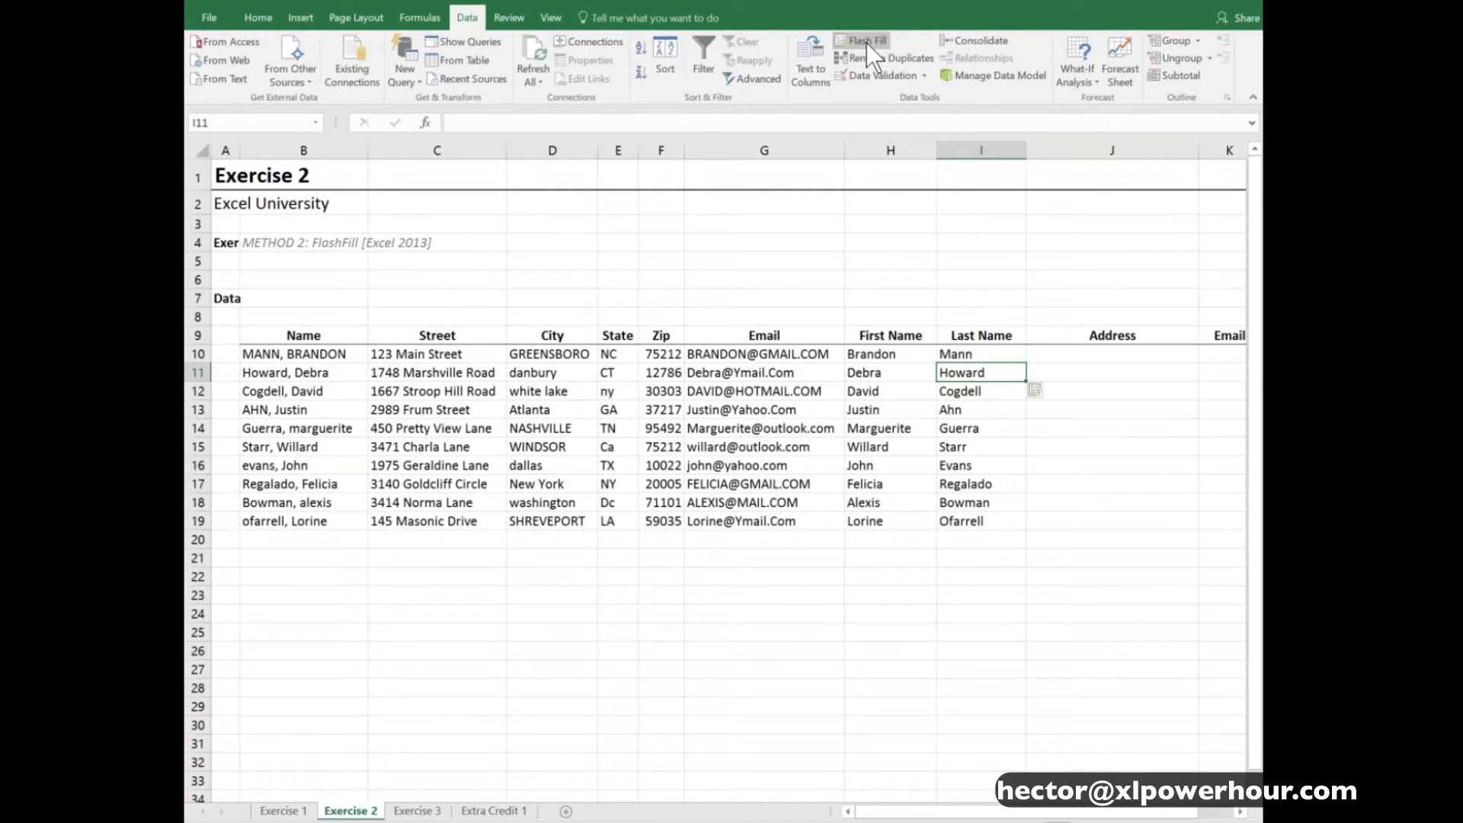
- Compare the Flash Fill names in Exercise 2 with the source data and formula results in Exercise 1, including F10's formula
left_click_drag(915, 358, 962, 439)
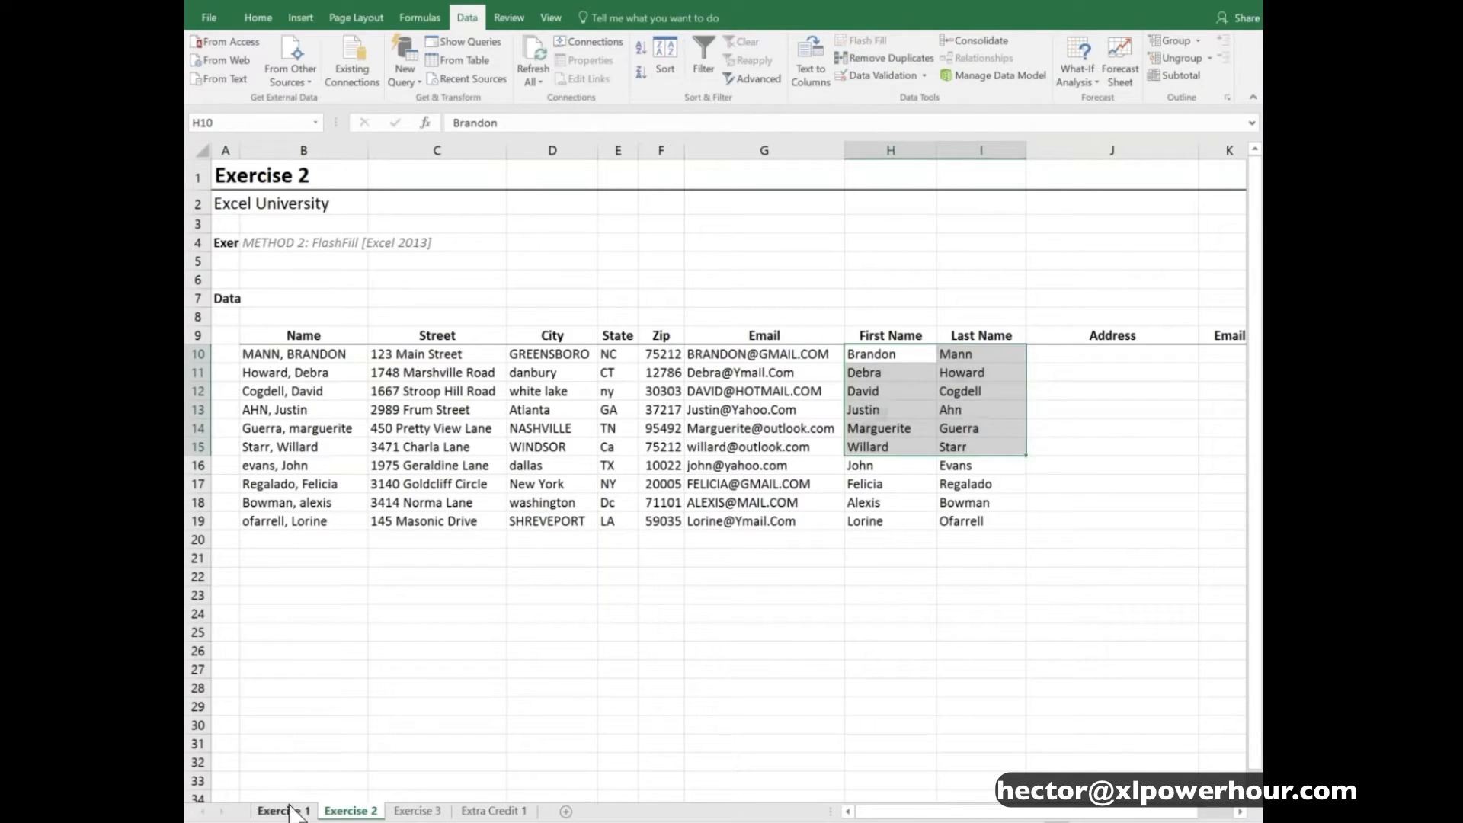
left_click(283, 811)
left_click_drag(839, 355, 1057, 540)
left_click(824, 357)
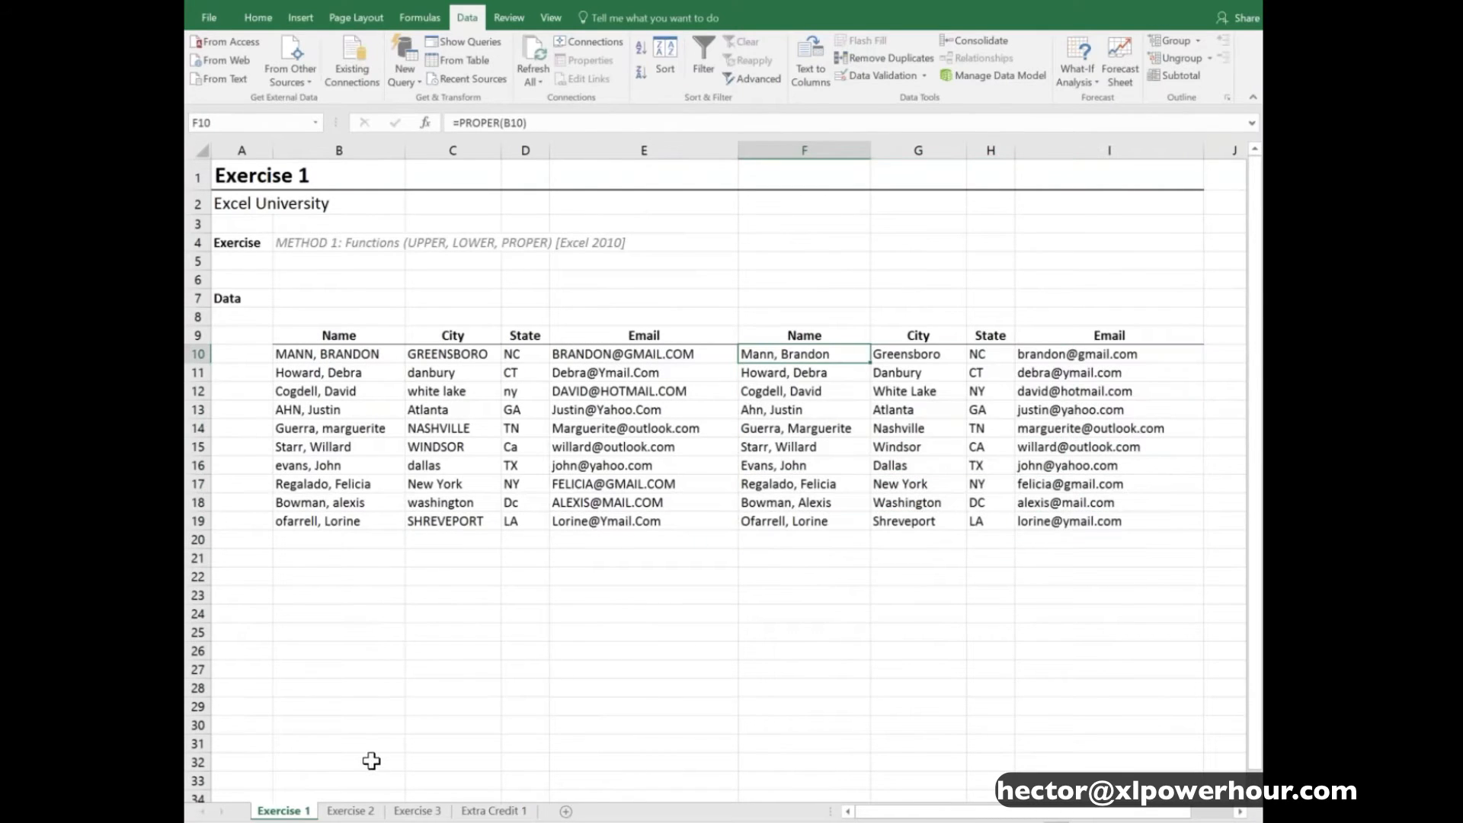
left_click(361, 812)
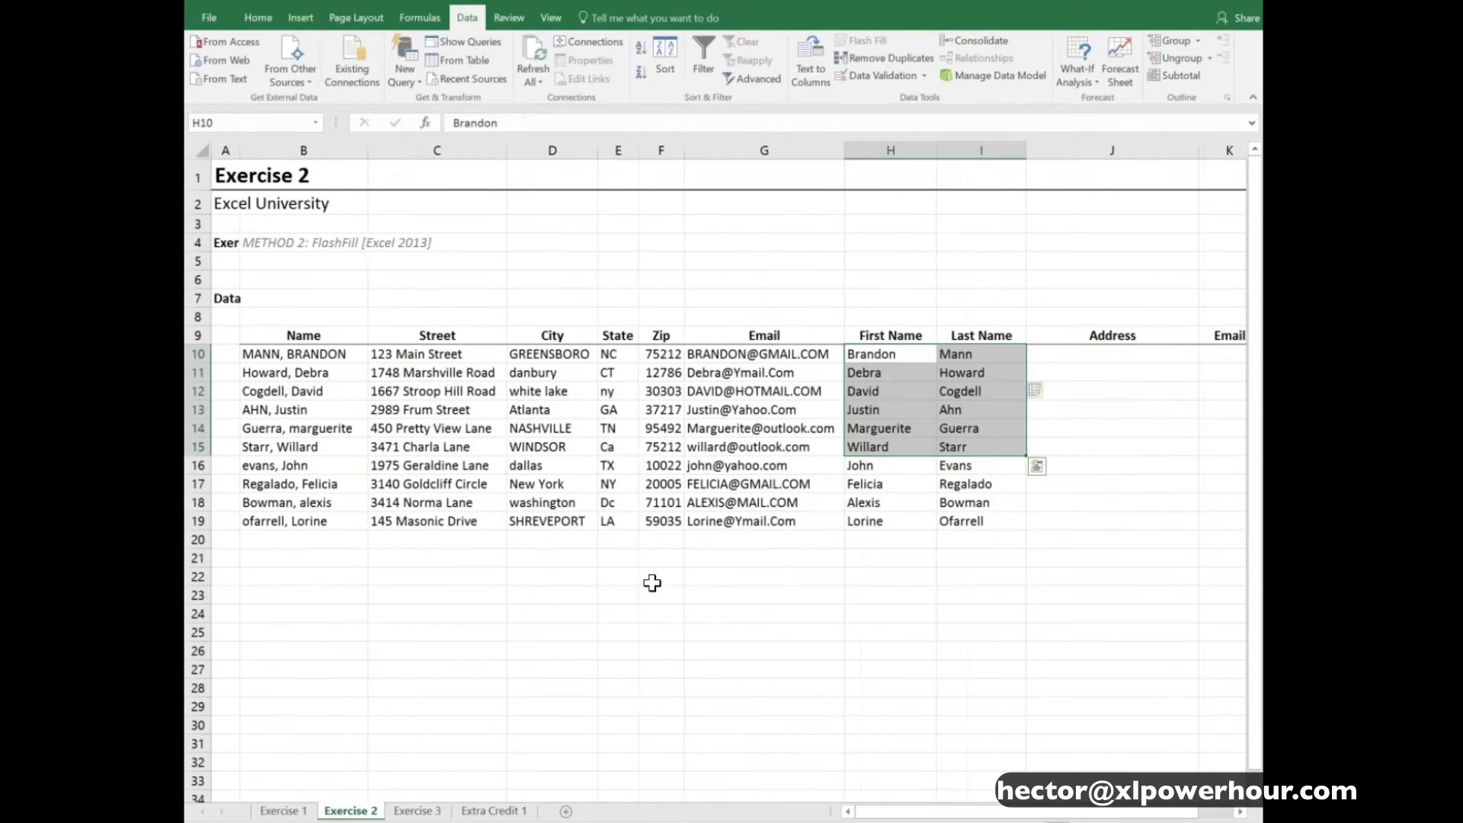
left_click(885, 355)
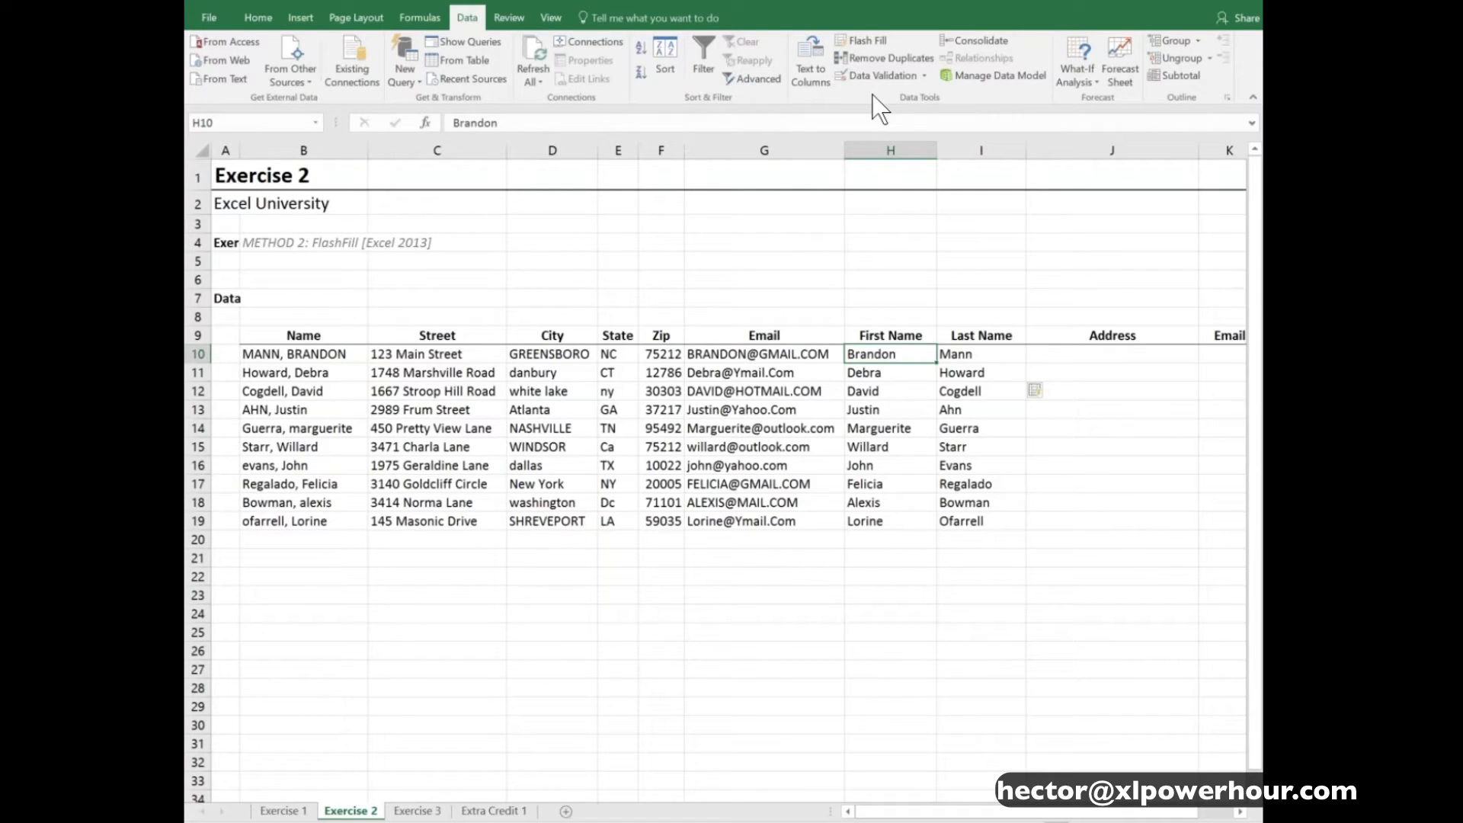
left_click(288, 813)
left_click_drag(839, 350, 1078, 523)
left_click_drag(358, 354, 671, 560)
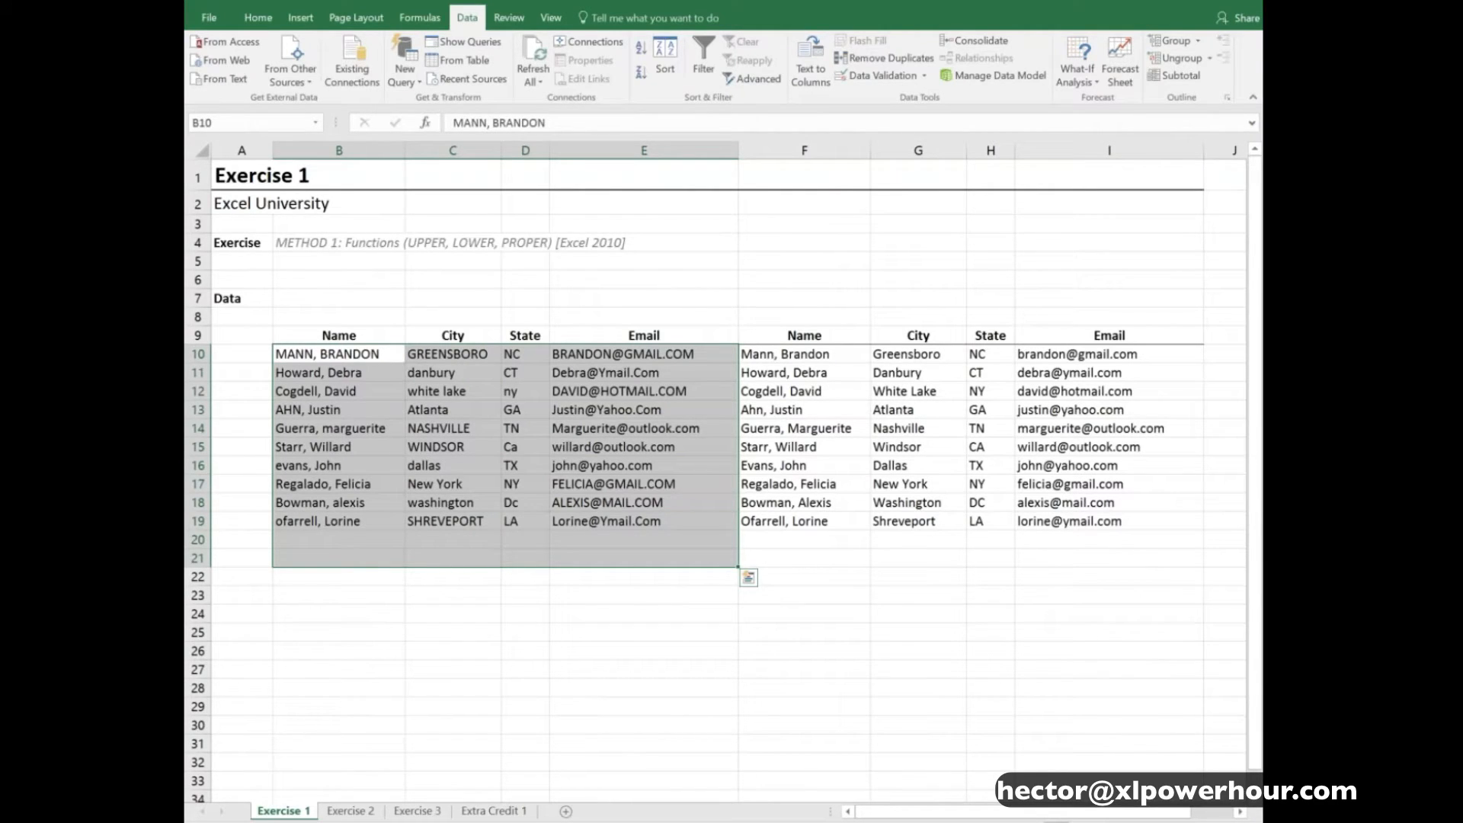
left_click(350, 811)
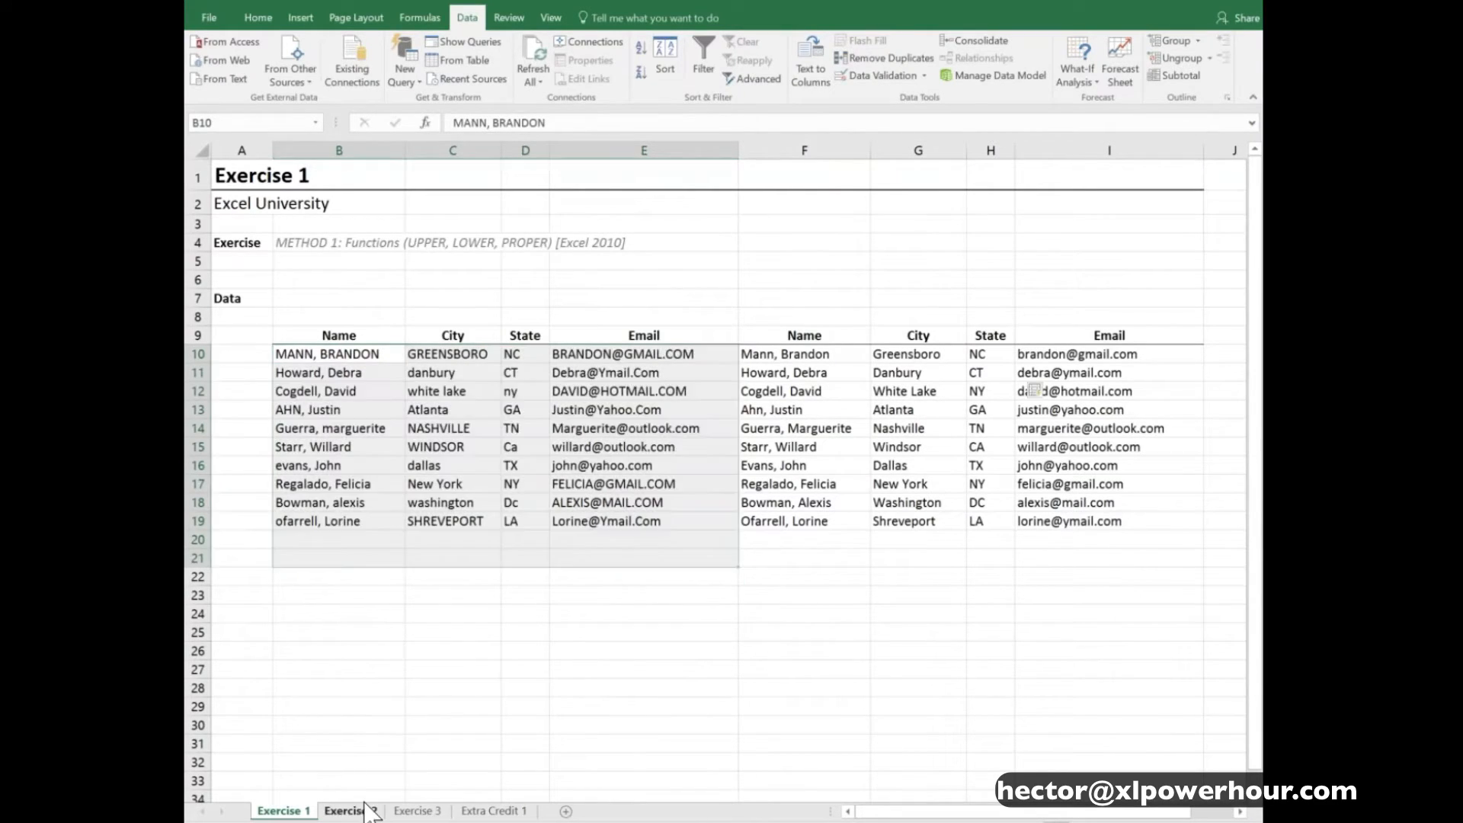
- Enter the first record's full address in J10, combining street, proper-case city, state and zip, with commas after street and city
left_click(1072, 355)
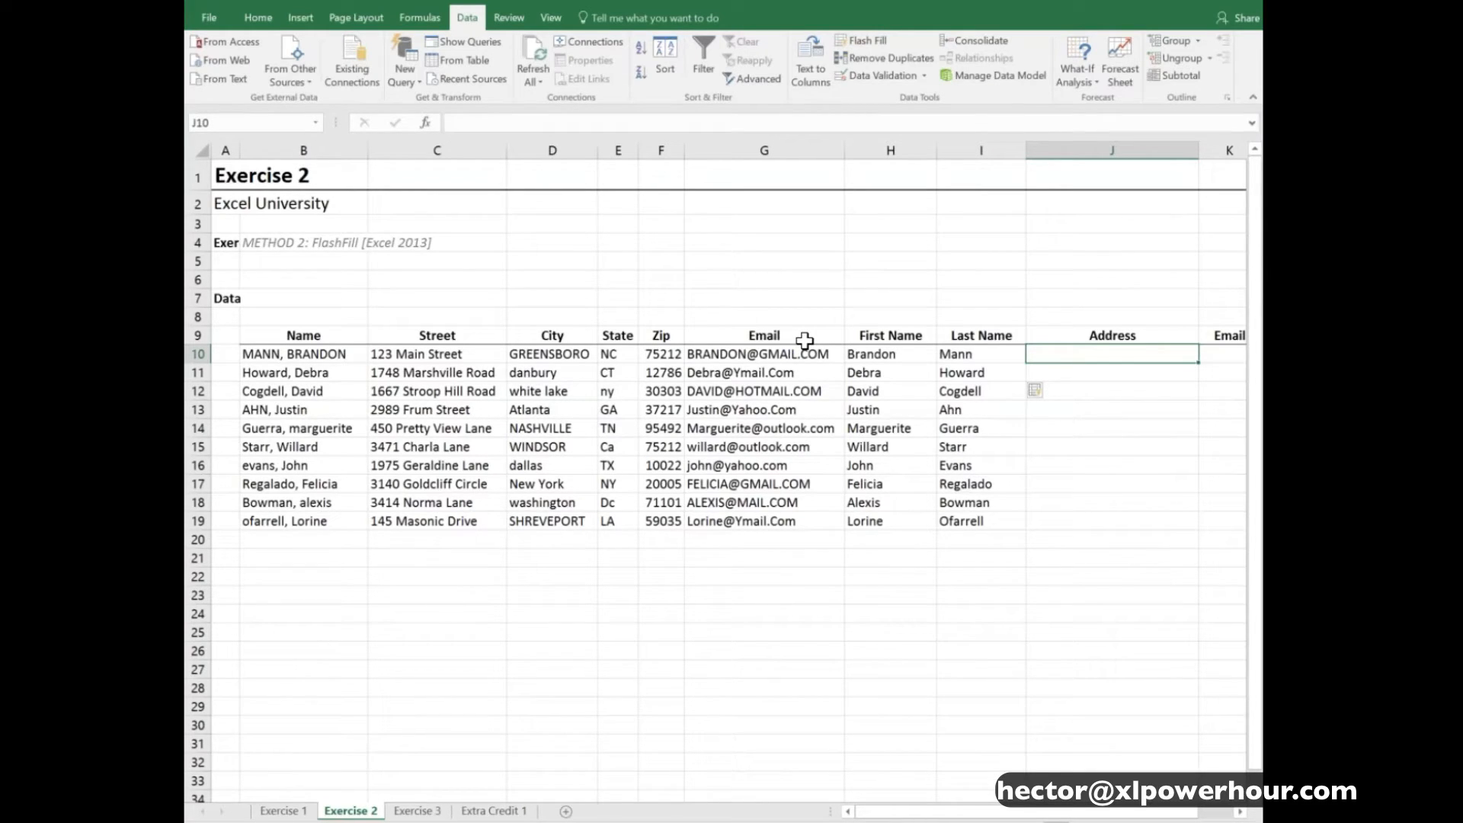
type("123 M")
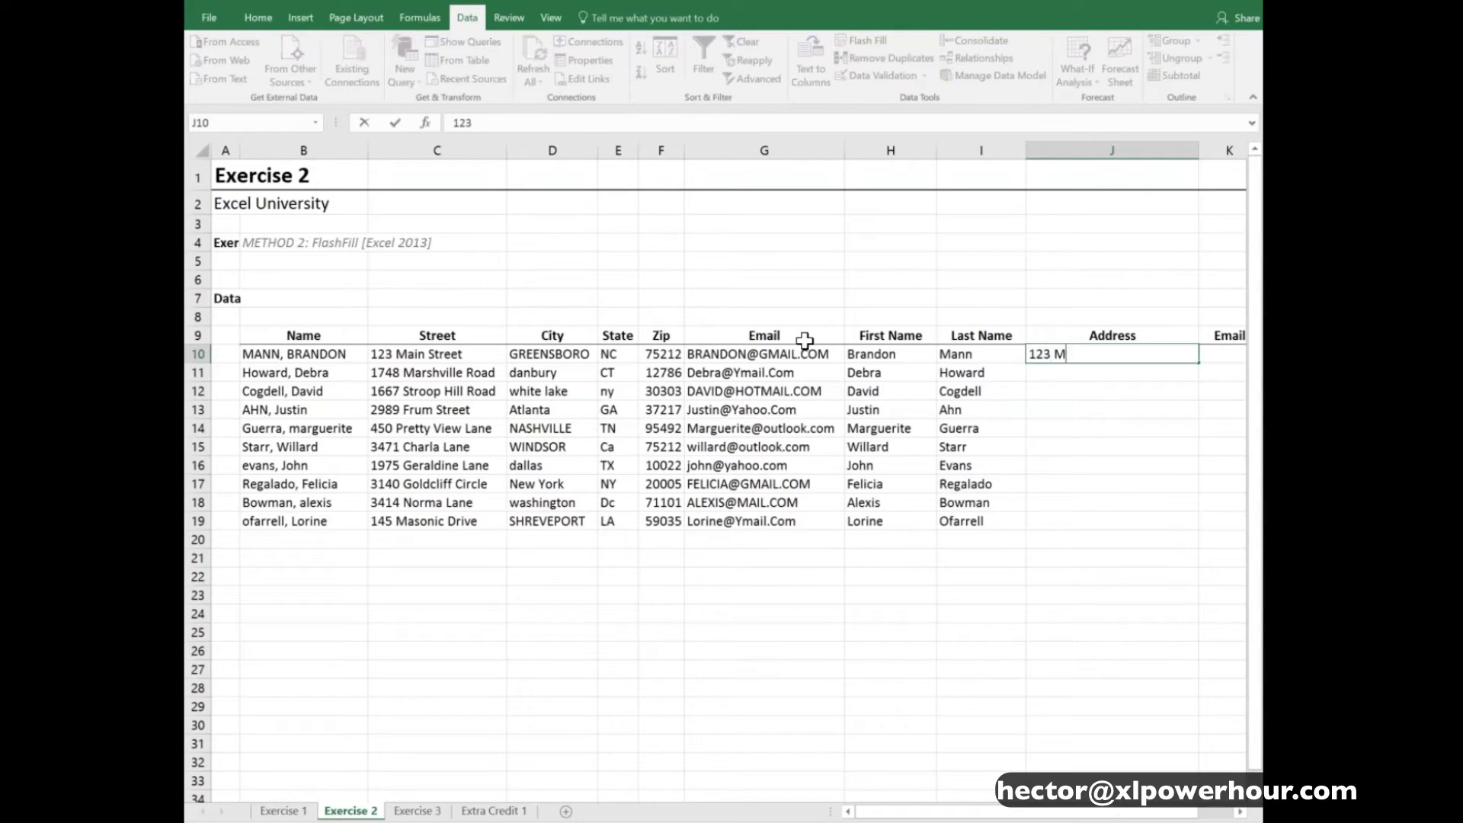
type("ain Street, Gree")
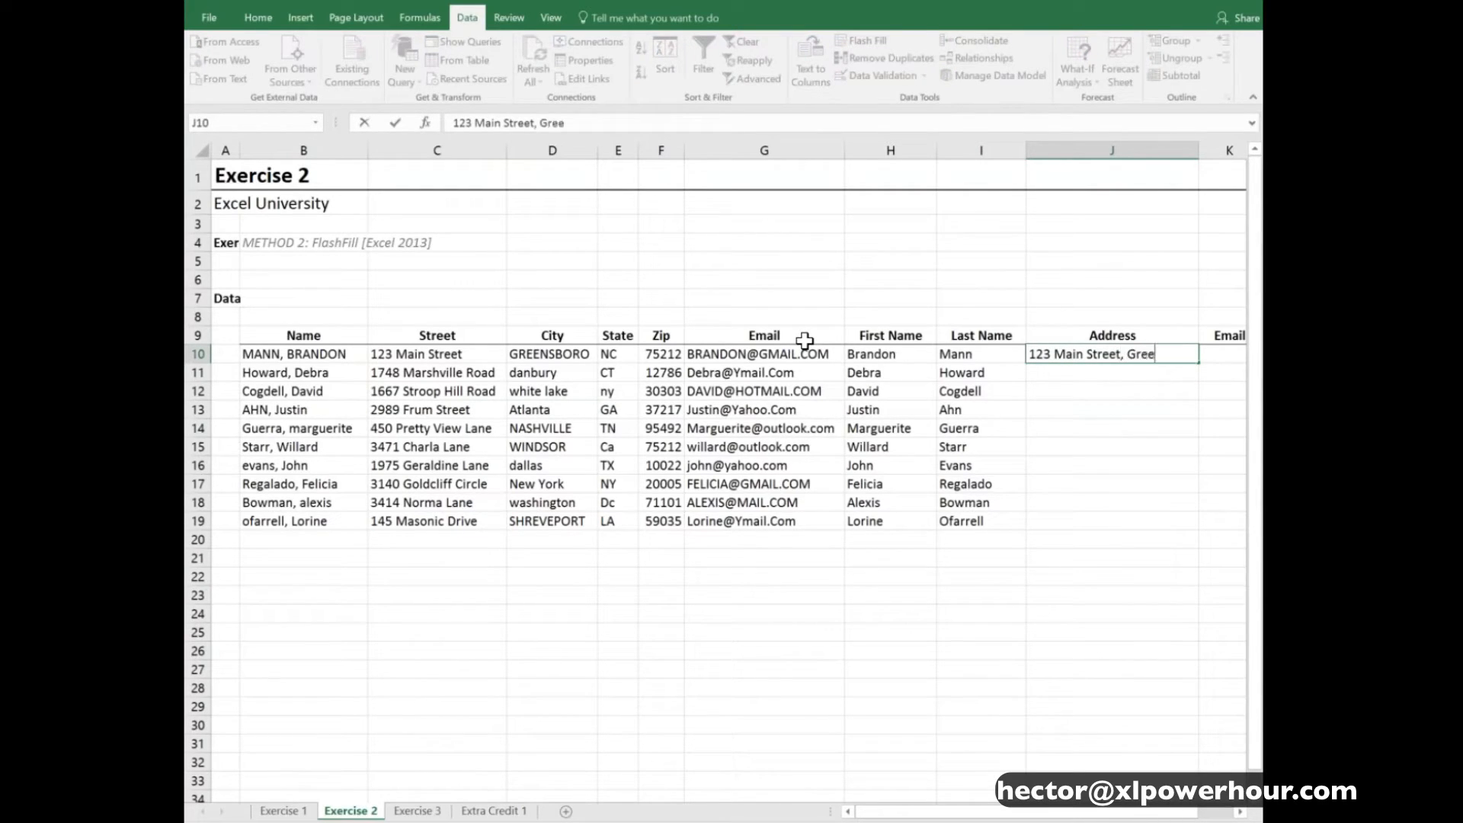
type("nsboro, NC 75212")
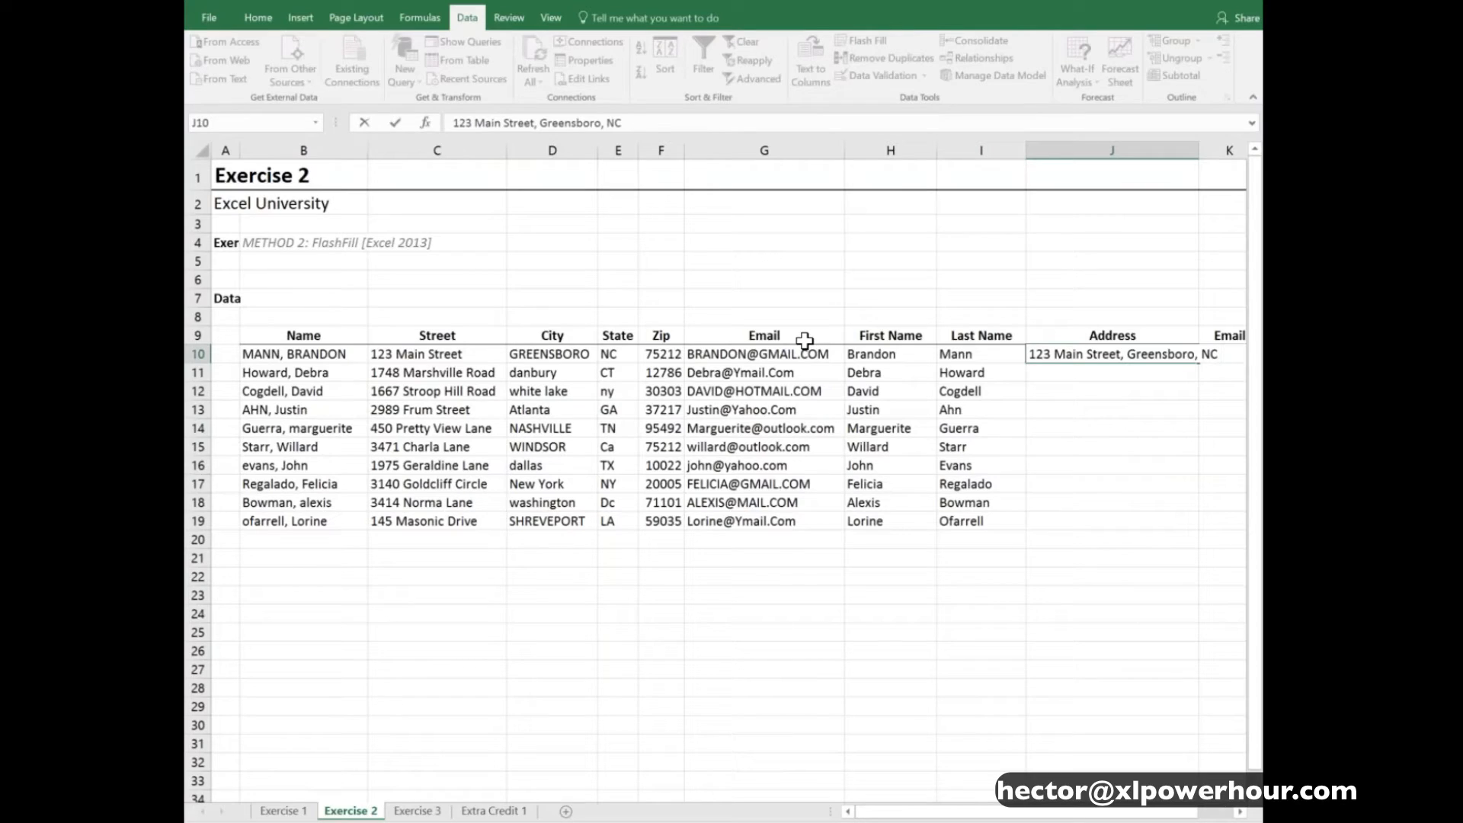
key("Return")
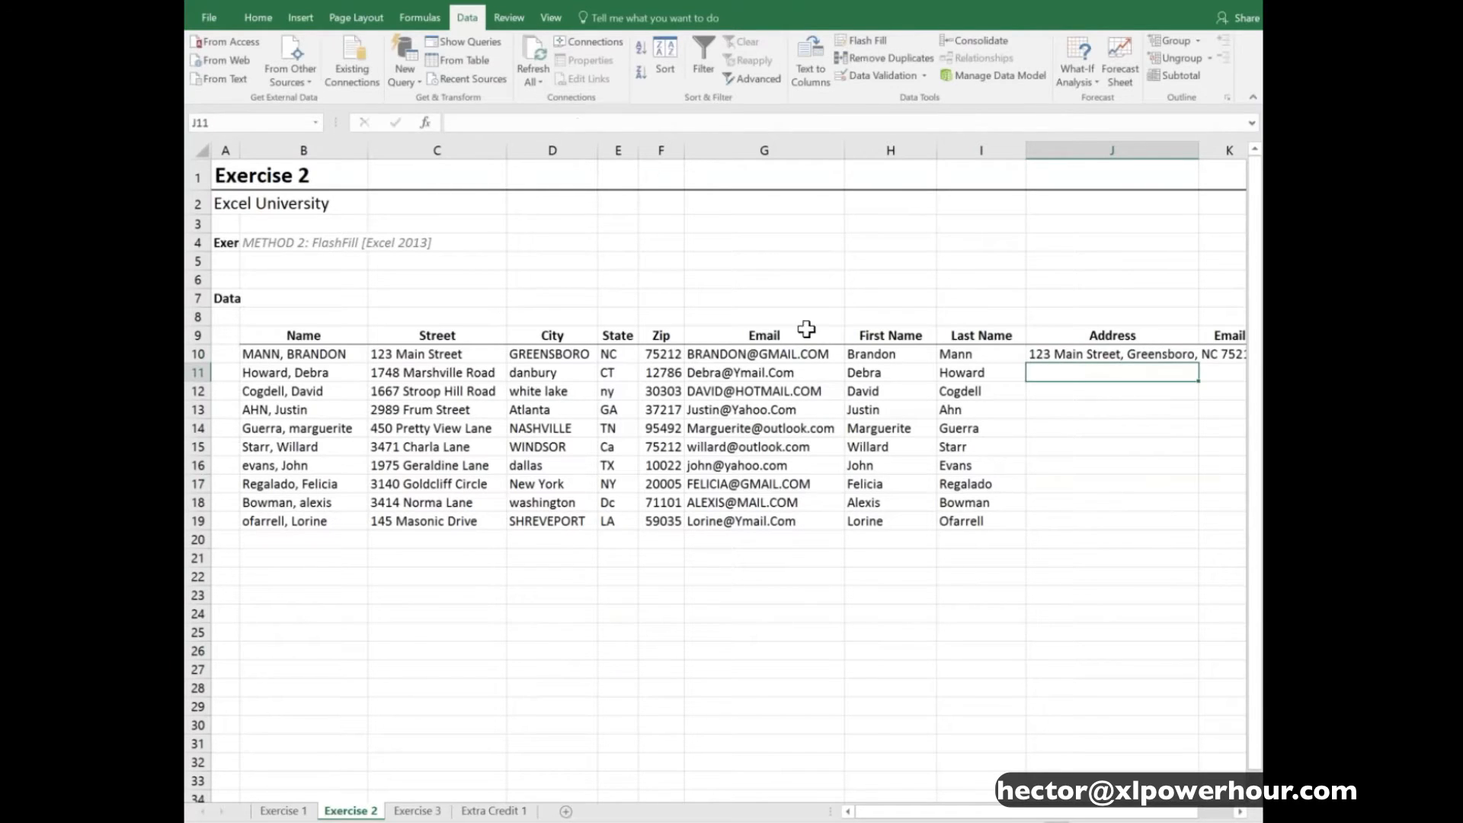
- Narrow column B and Flash Fill the Address column from J11
left_click_drag(368, 151, 329, 151)
left_click(1108, 353)
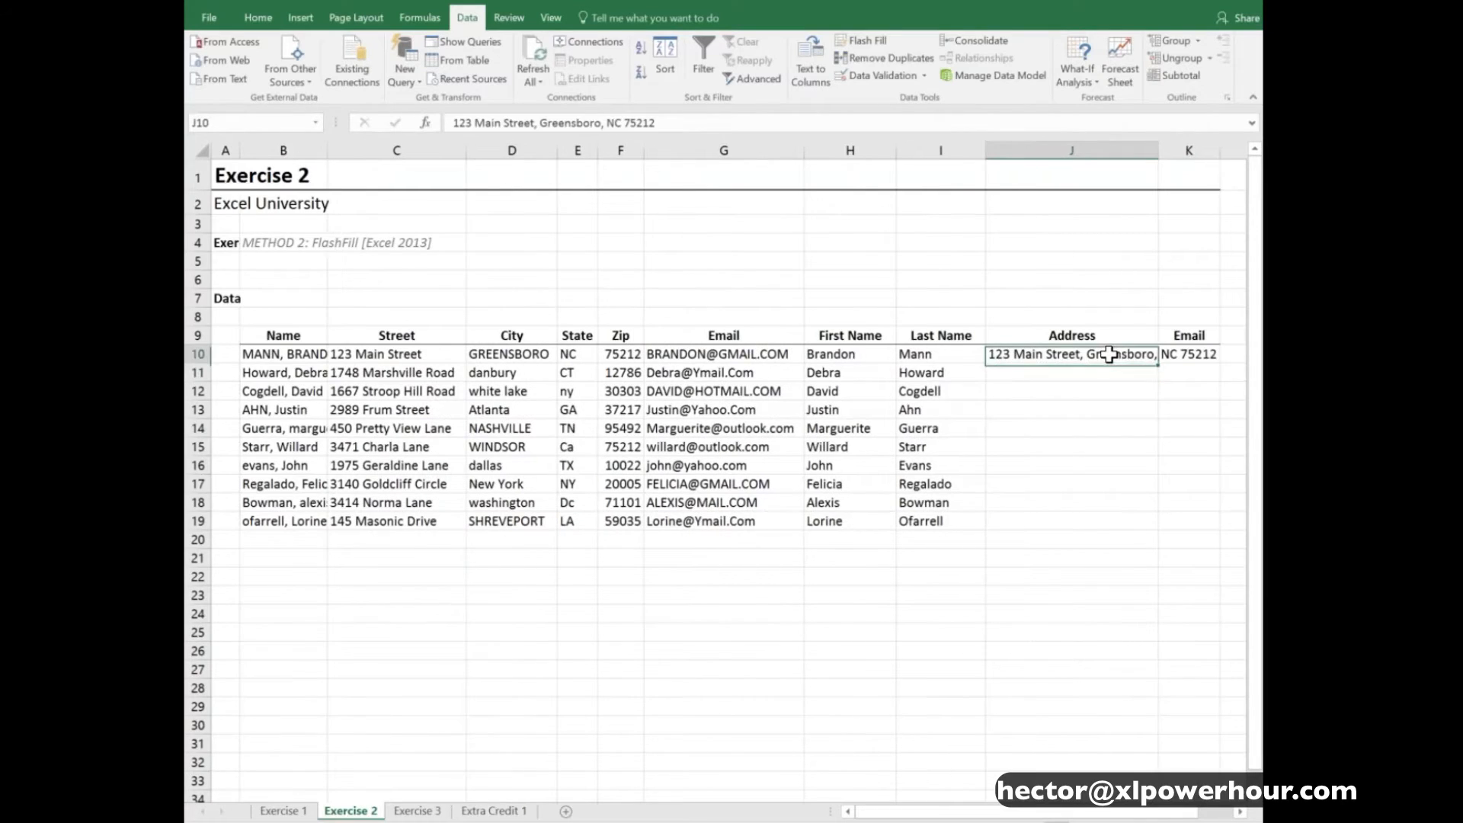
left_click(1099, 369)
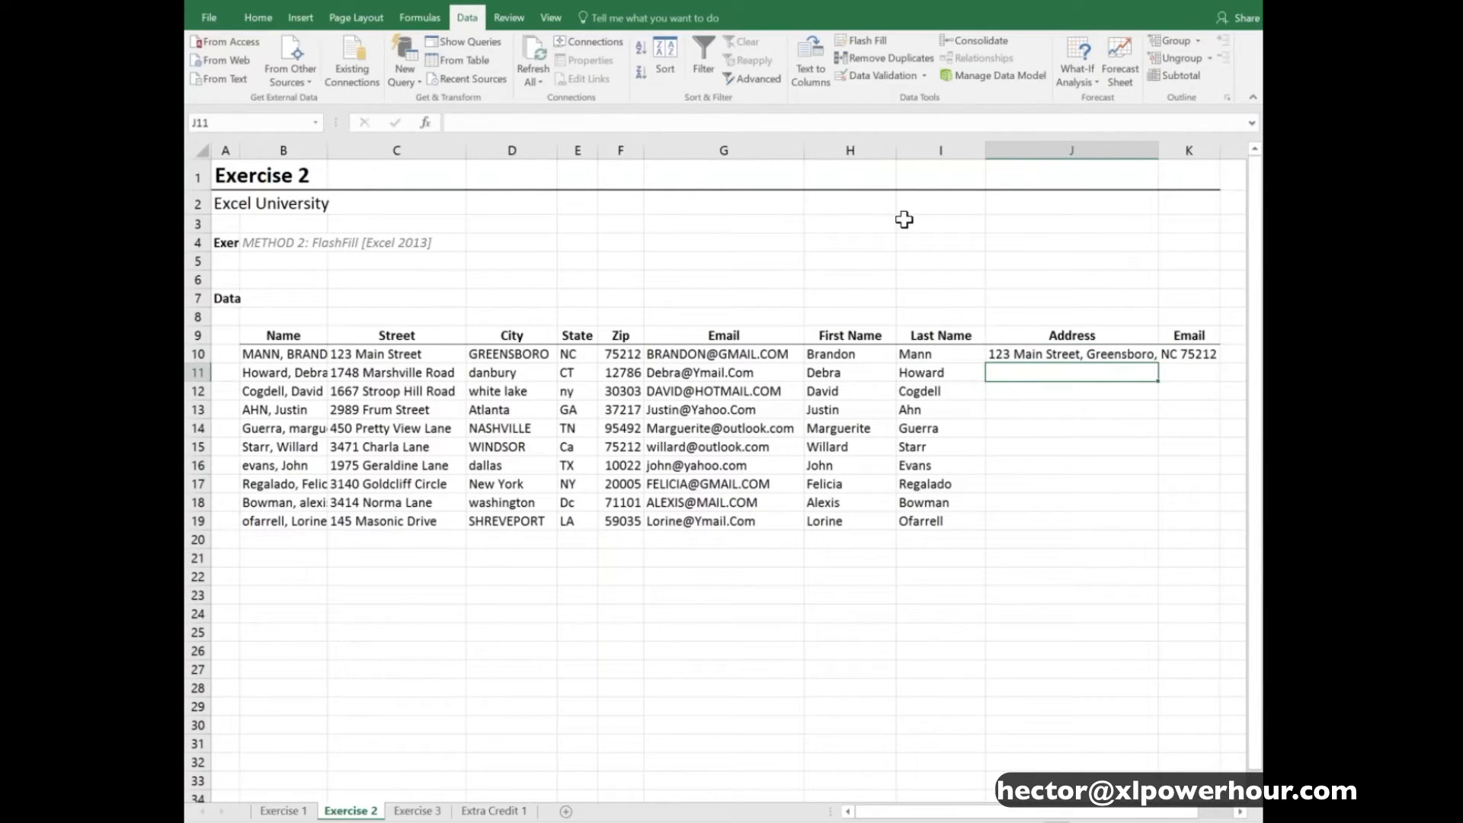
left_click(865, 41)
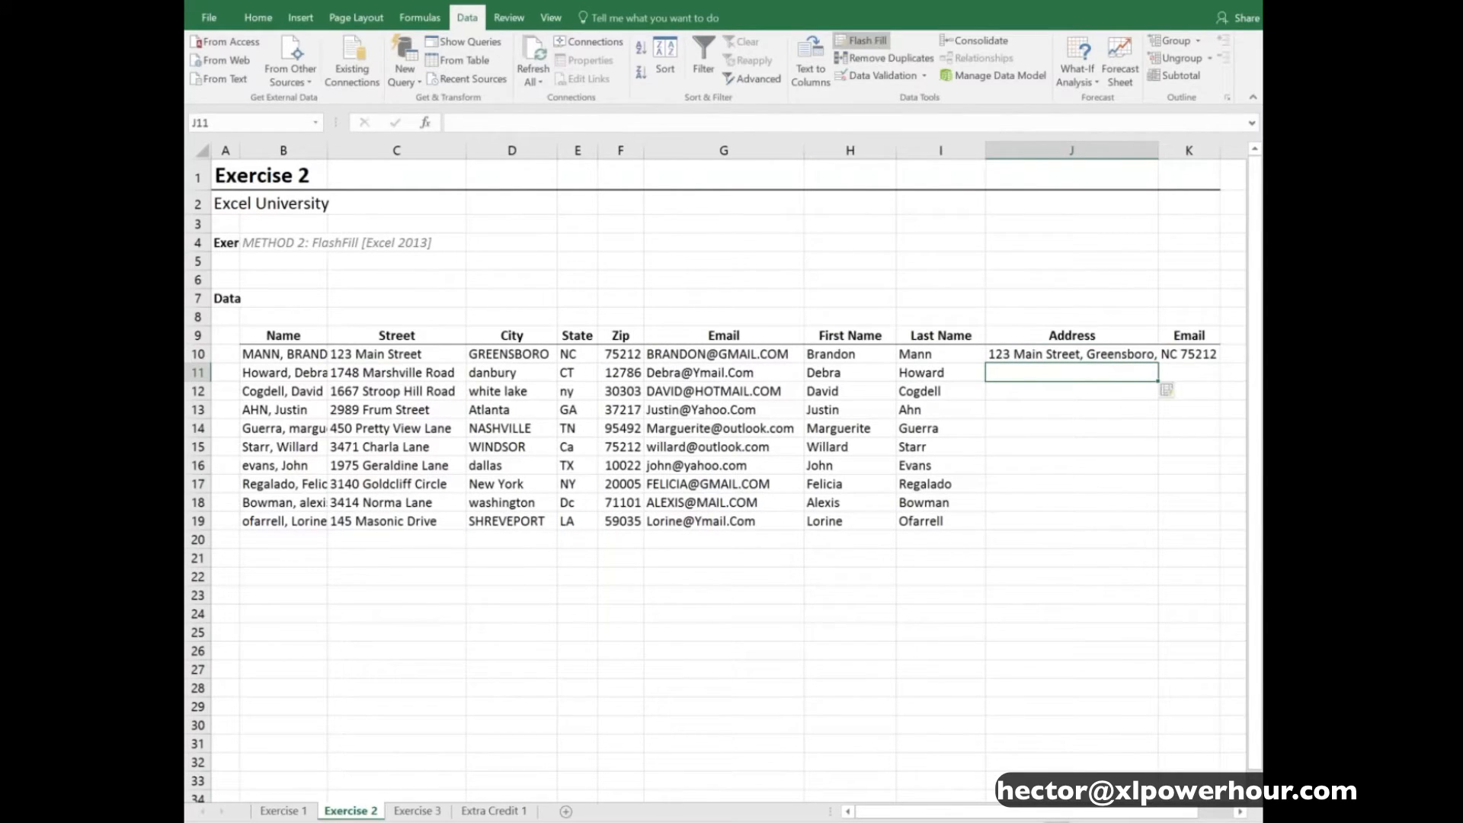
left_click(1078, 670)
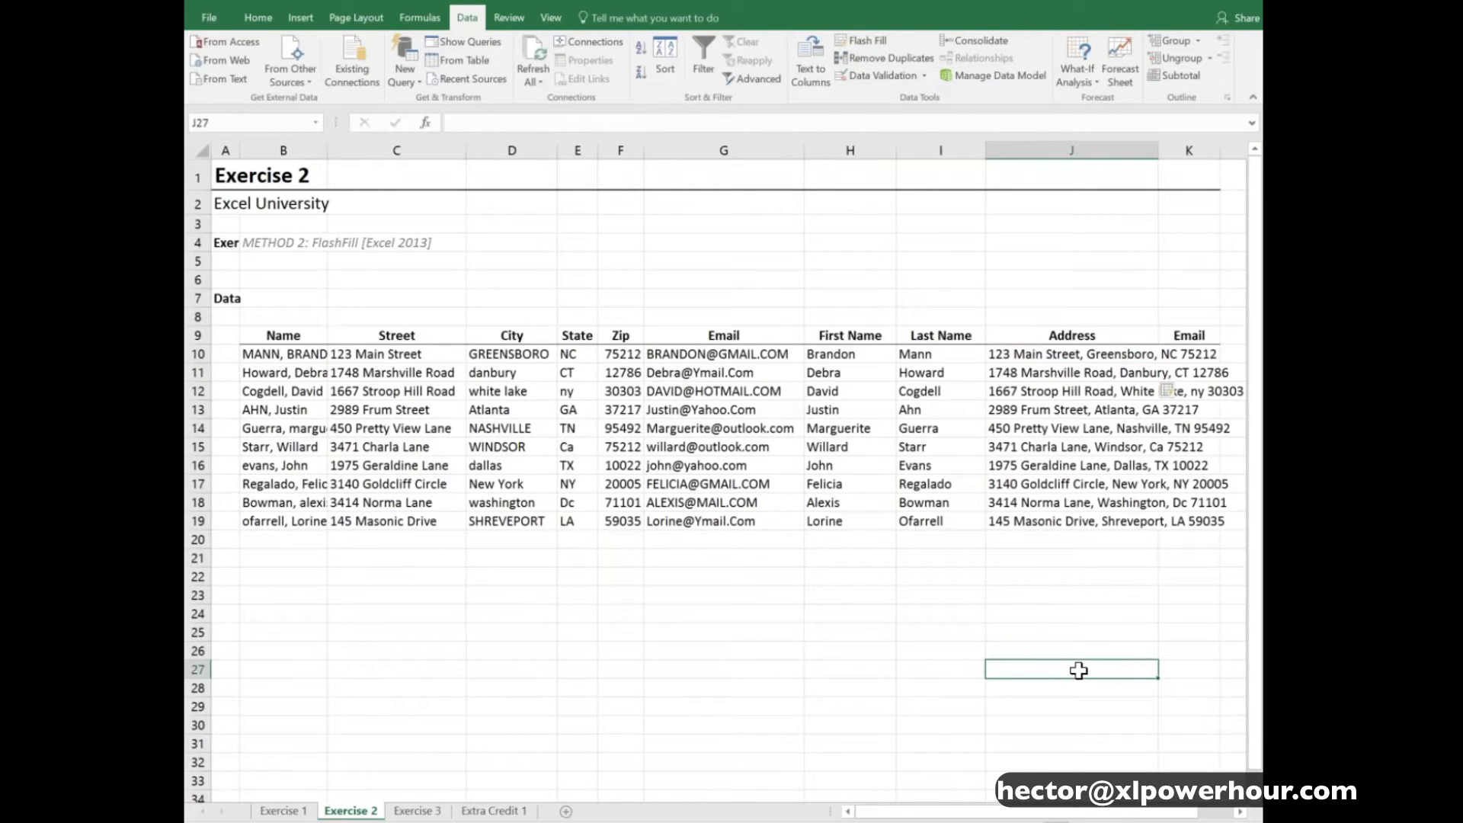
- Narrow column I, enter the first record's email in lowercase in K10, and Flash Fill the Email column from K11
left_click_drag(986, 150, 971, 150)
left_click(1186, 353)
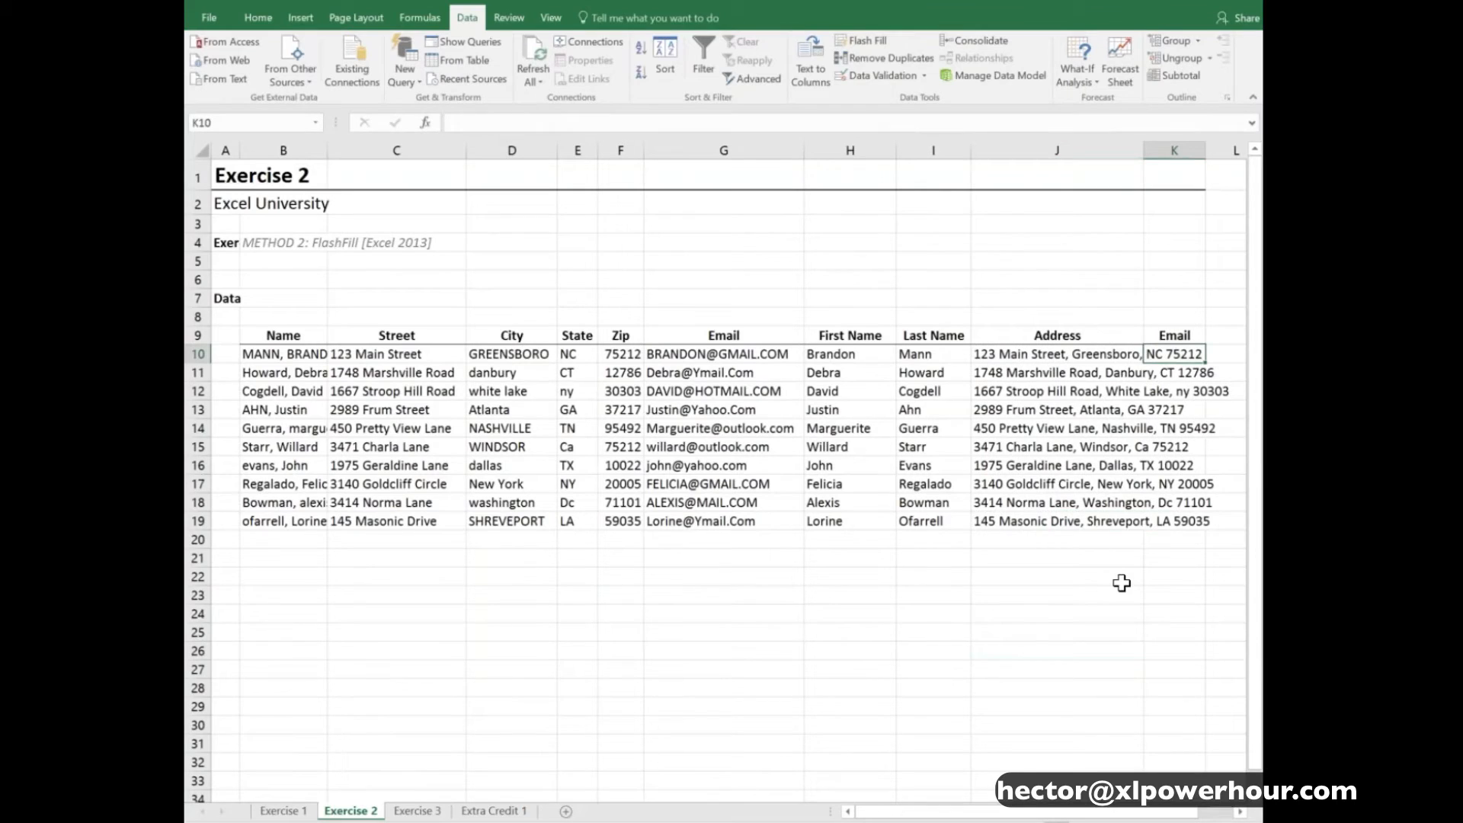
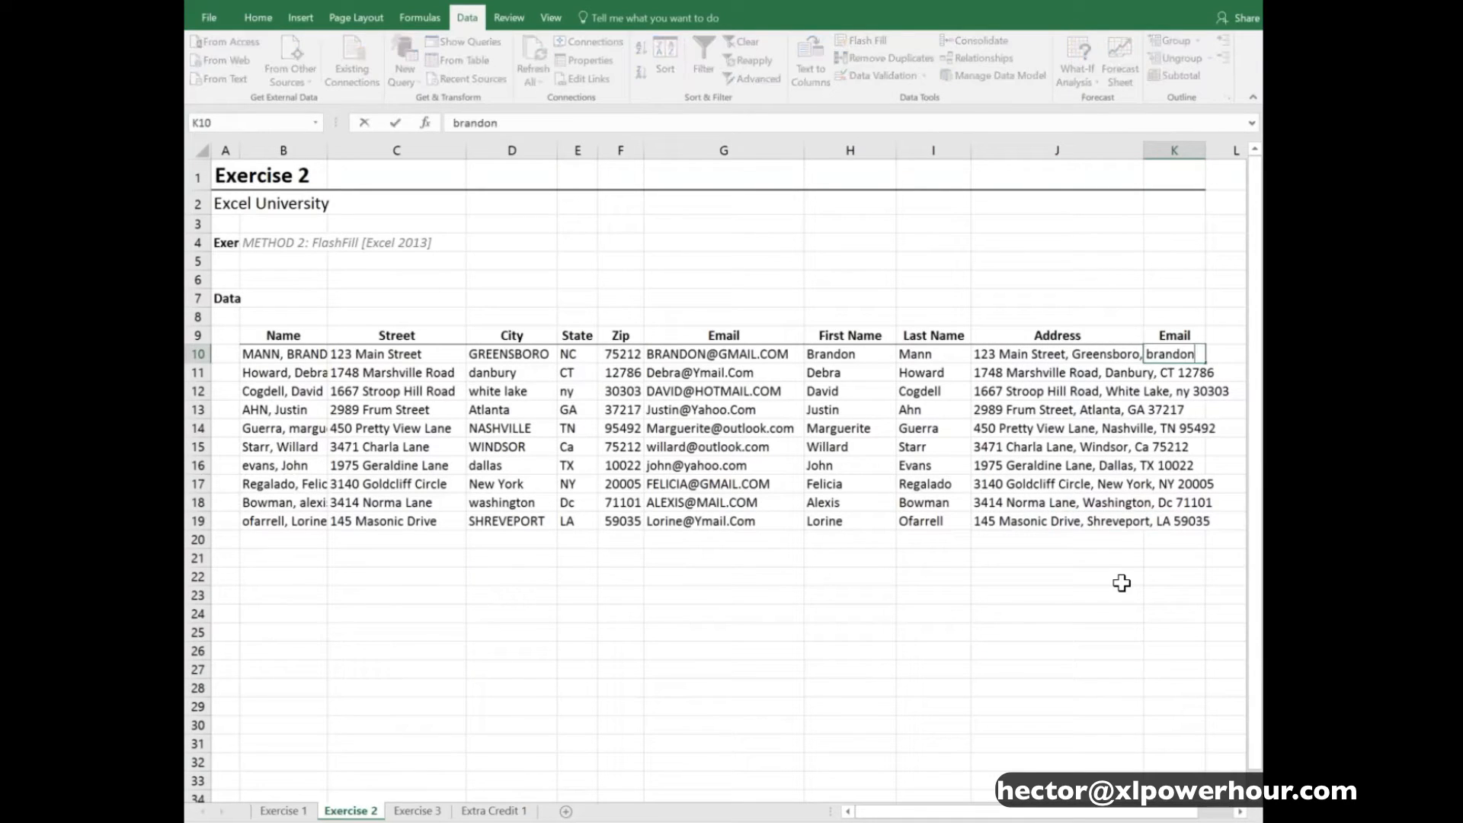
key("Return")
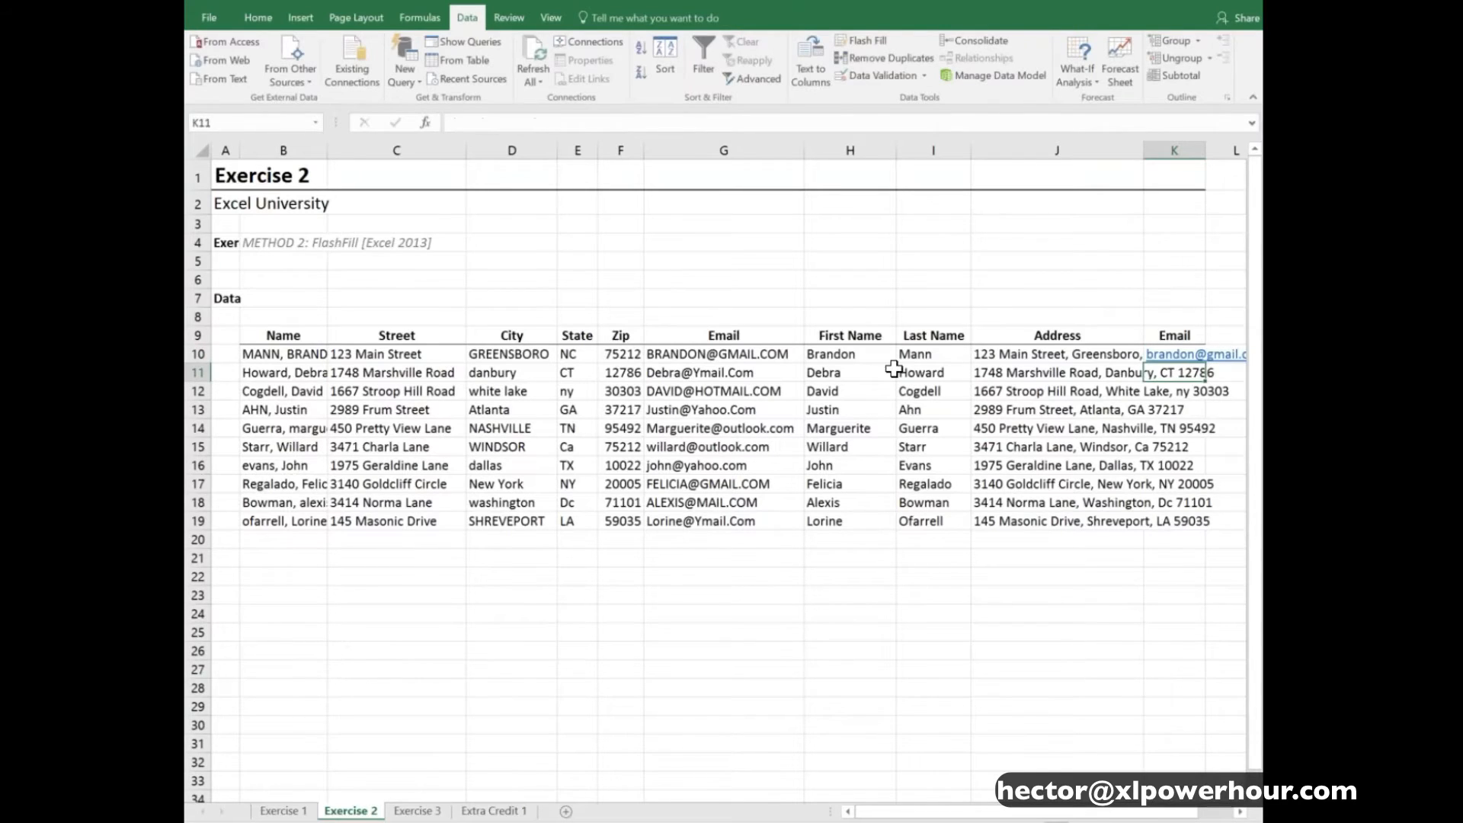
left_click(860, 44)
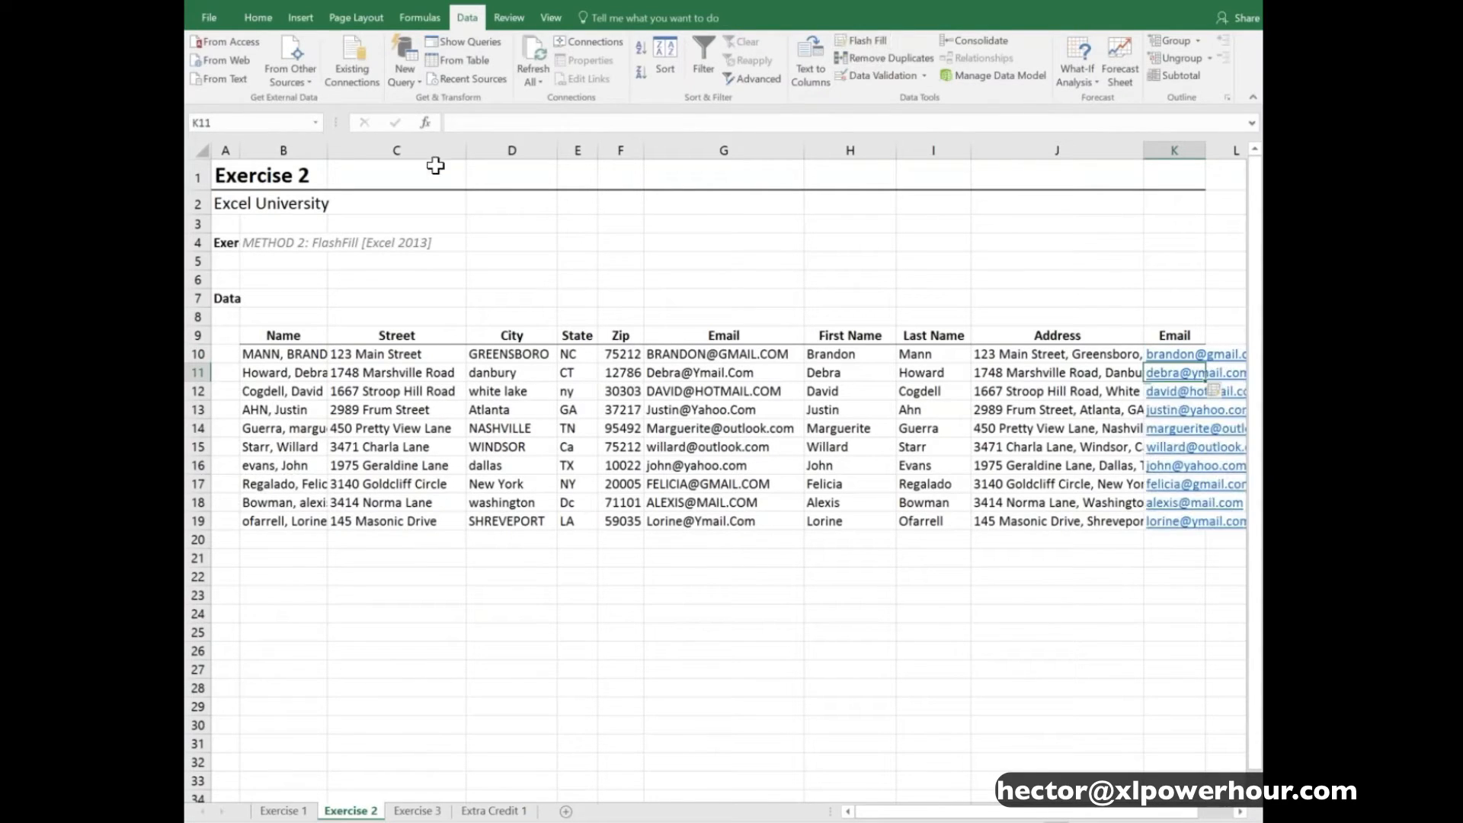
- Narrow the Street and City columns in Exercise 2, and clear the First Name through Email results in rows 10 to 19
mouse_move(466, 152)
left_mouse_down()
mouse_move(414, 151)
mouse_move(480, 150)
left_mouse_up()
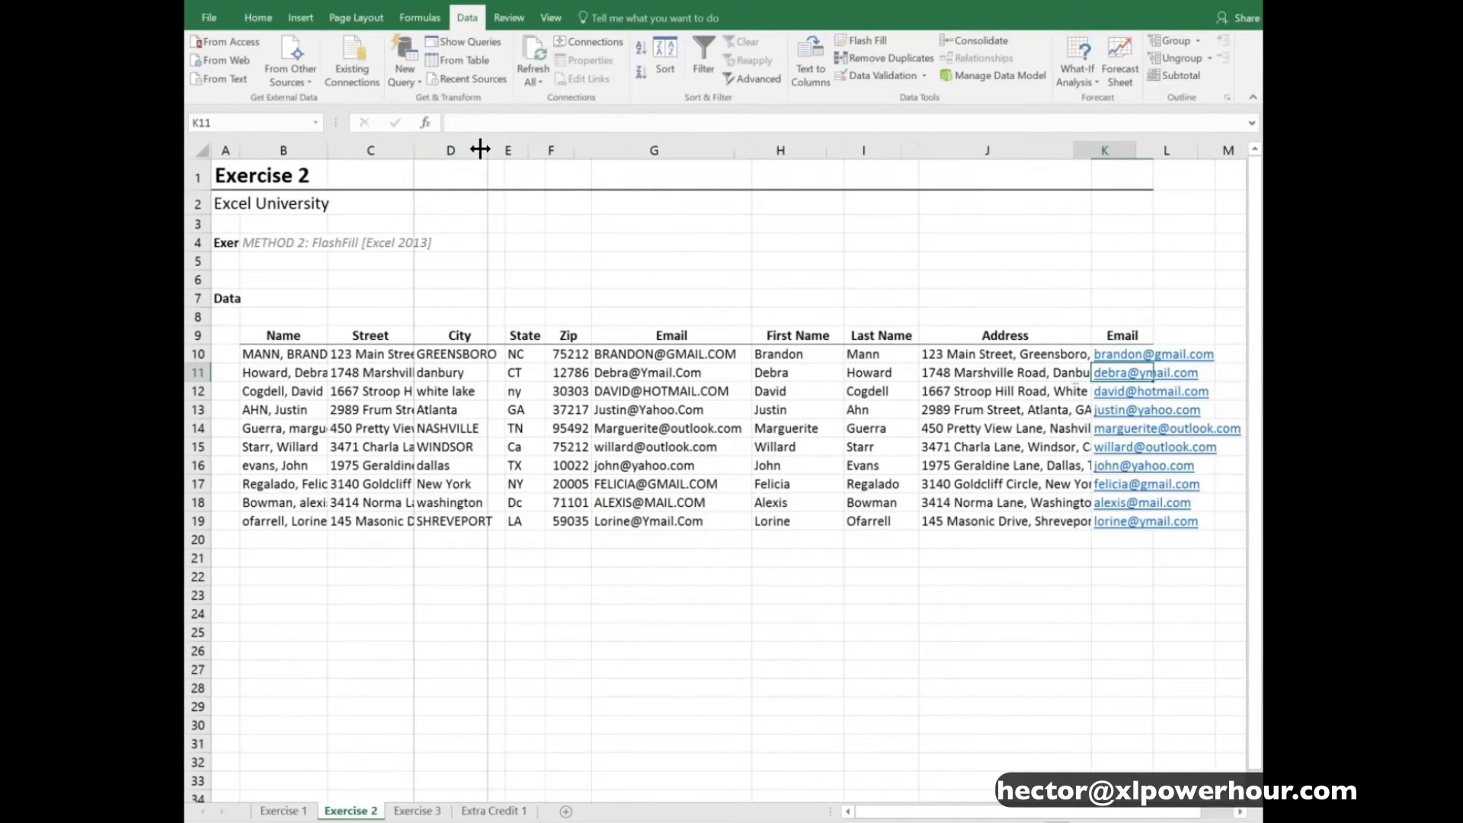
key("Left")
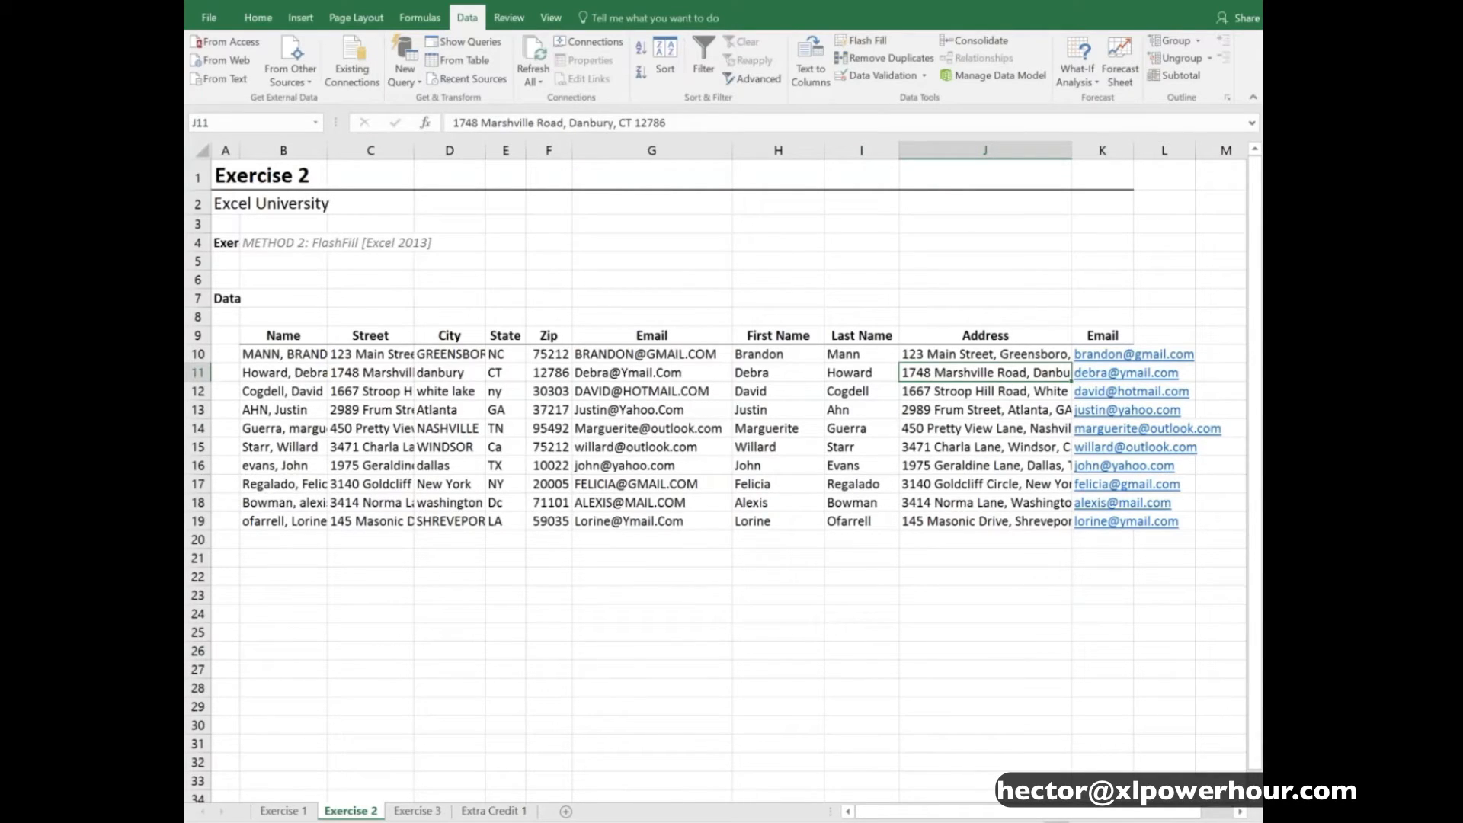
key("Left")
key("Left")
key("Up")
key("shift+Right")
key("shift+Right")
key("shift+Right")
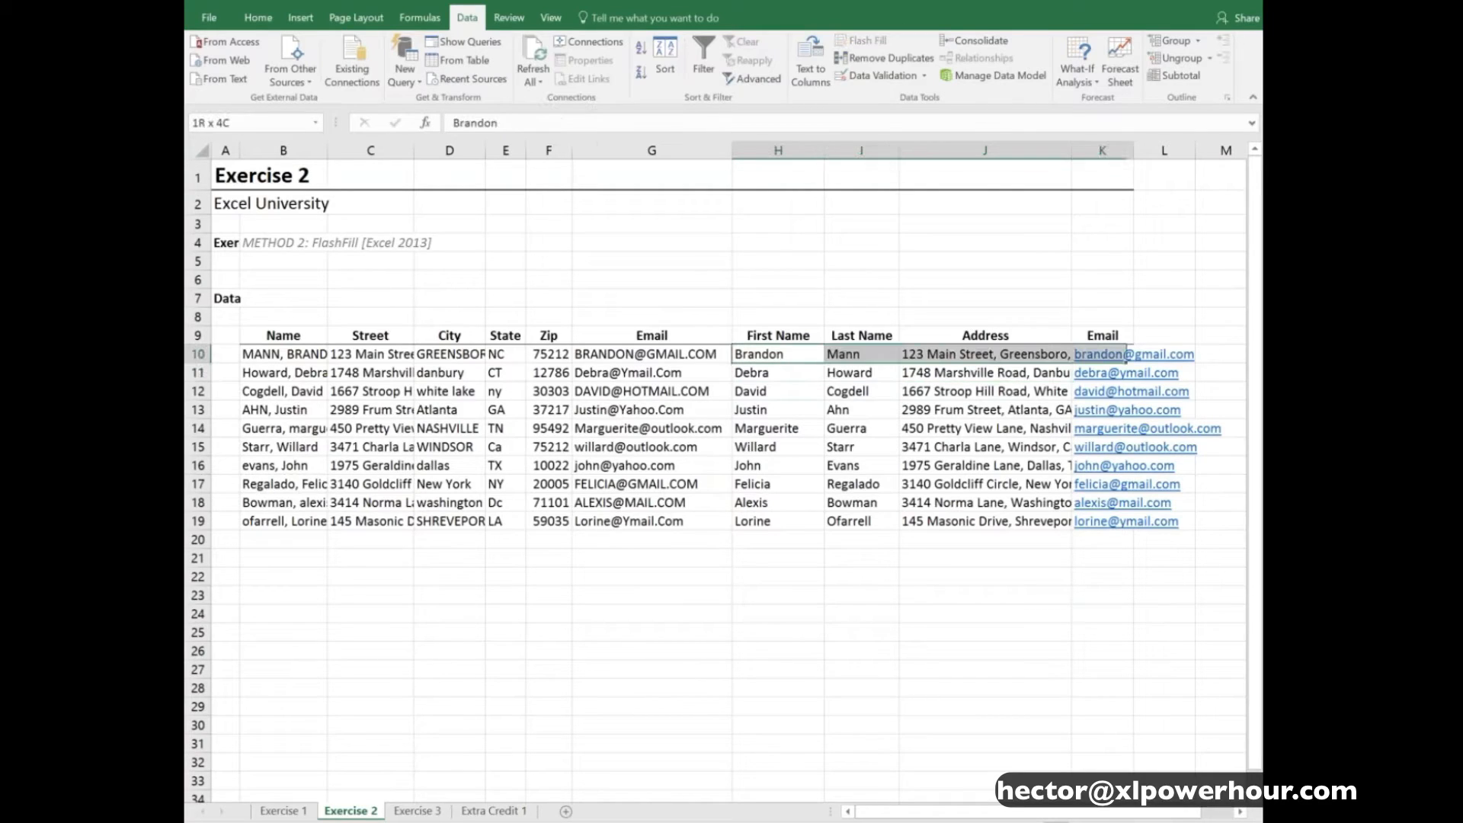
key("shift+Down")
key("shift+Down")
key("Delete")
key("Right")
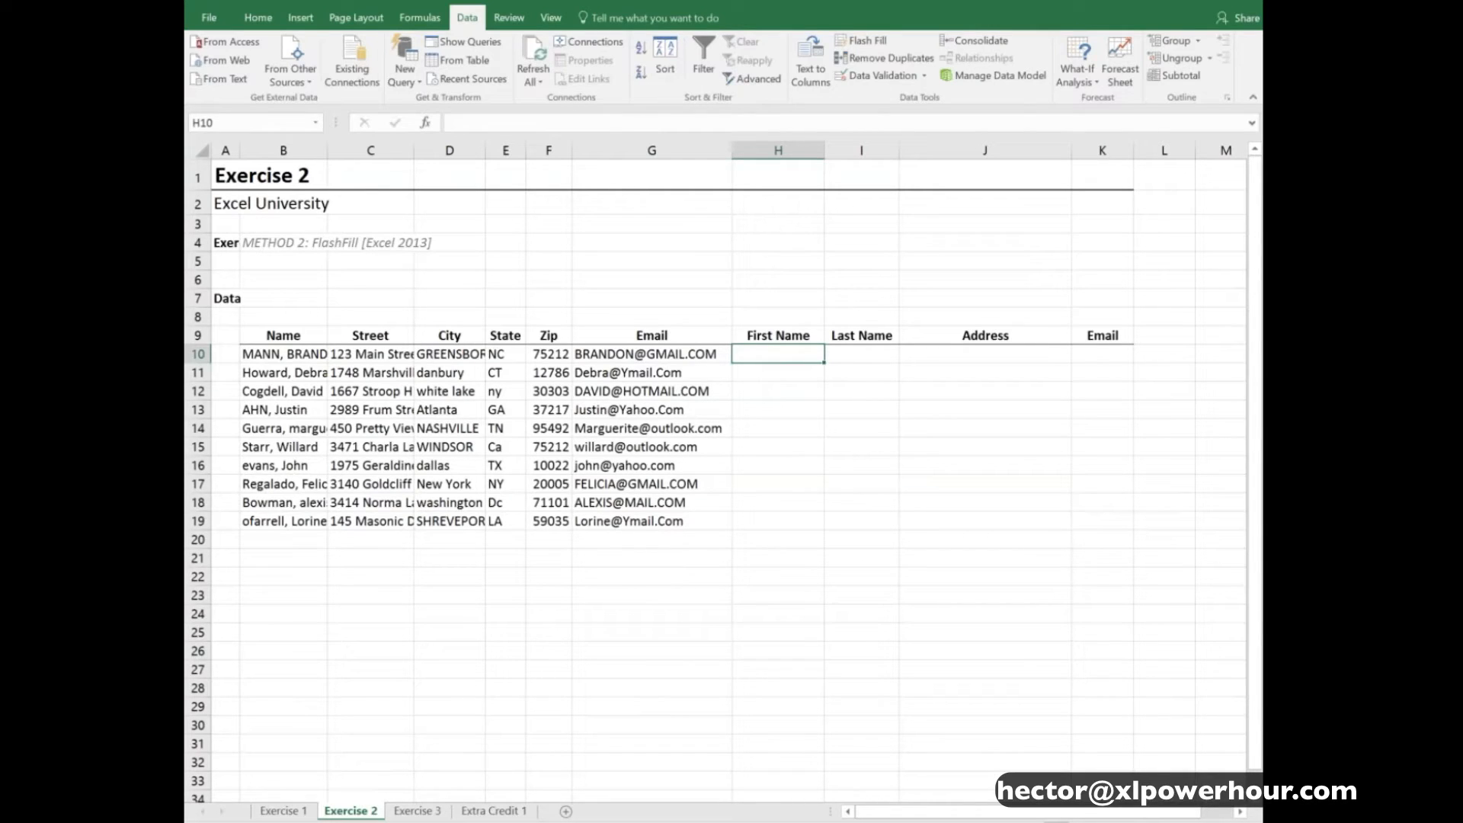
- Enter the first record's first name in proper case in H10, and Flash Fill the First Name column from H11
key("Return")
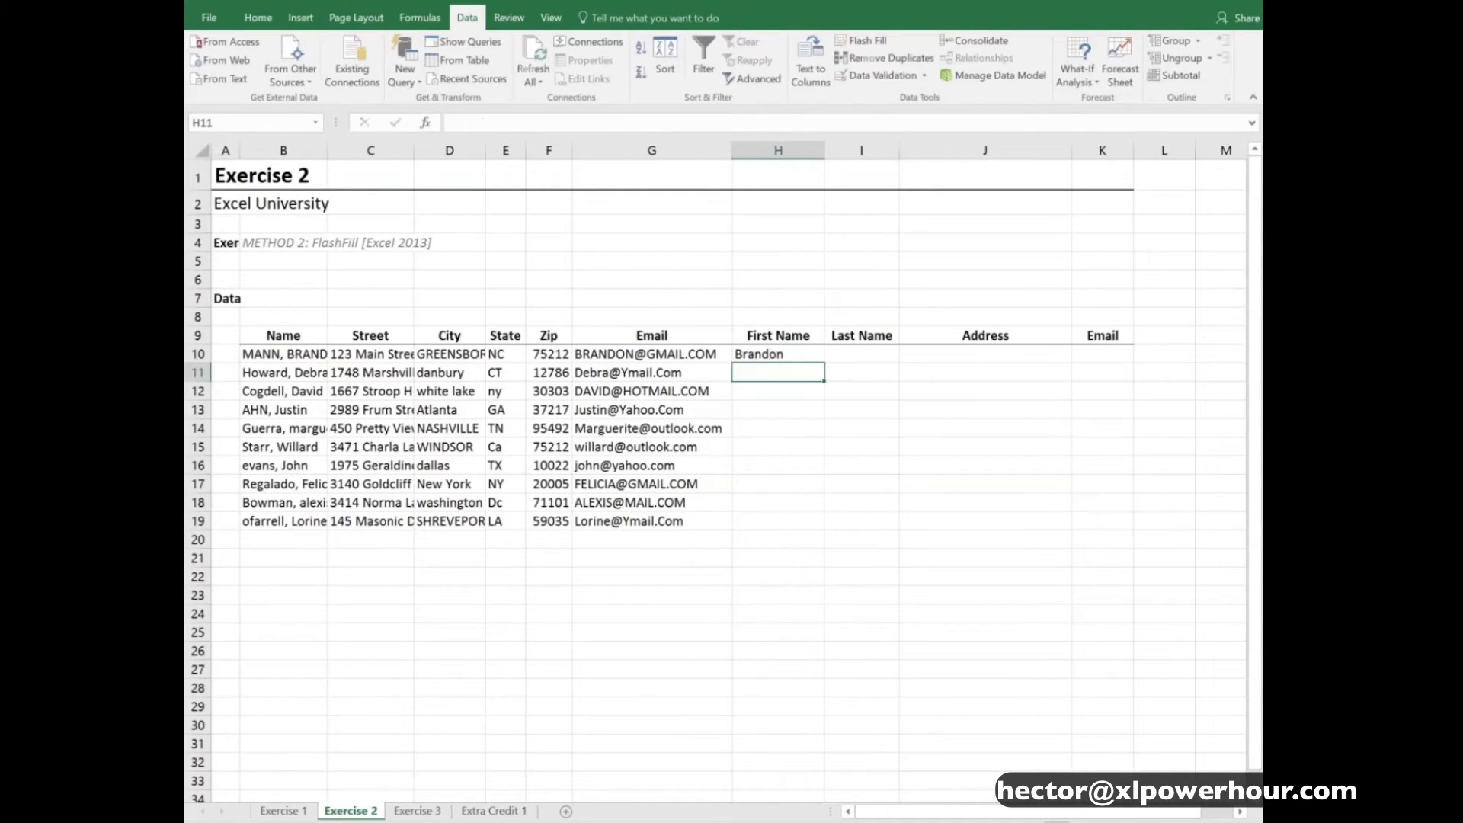
left_click(881, 40)
- Enter the first record's last name in proper case in I10, and Flash Fill the Last Name column from I11
key("Right")
key("Up")
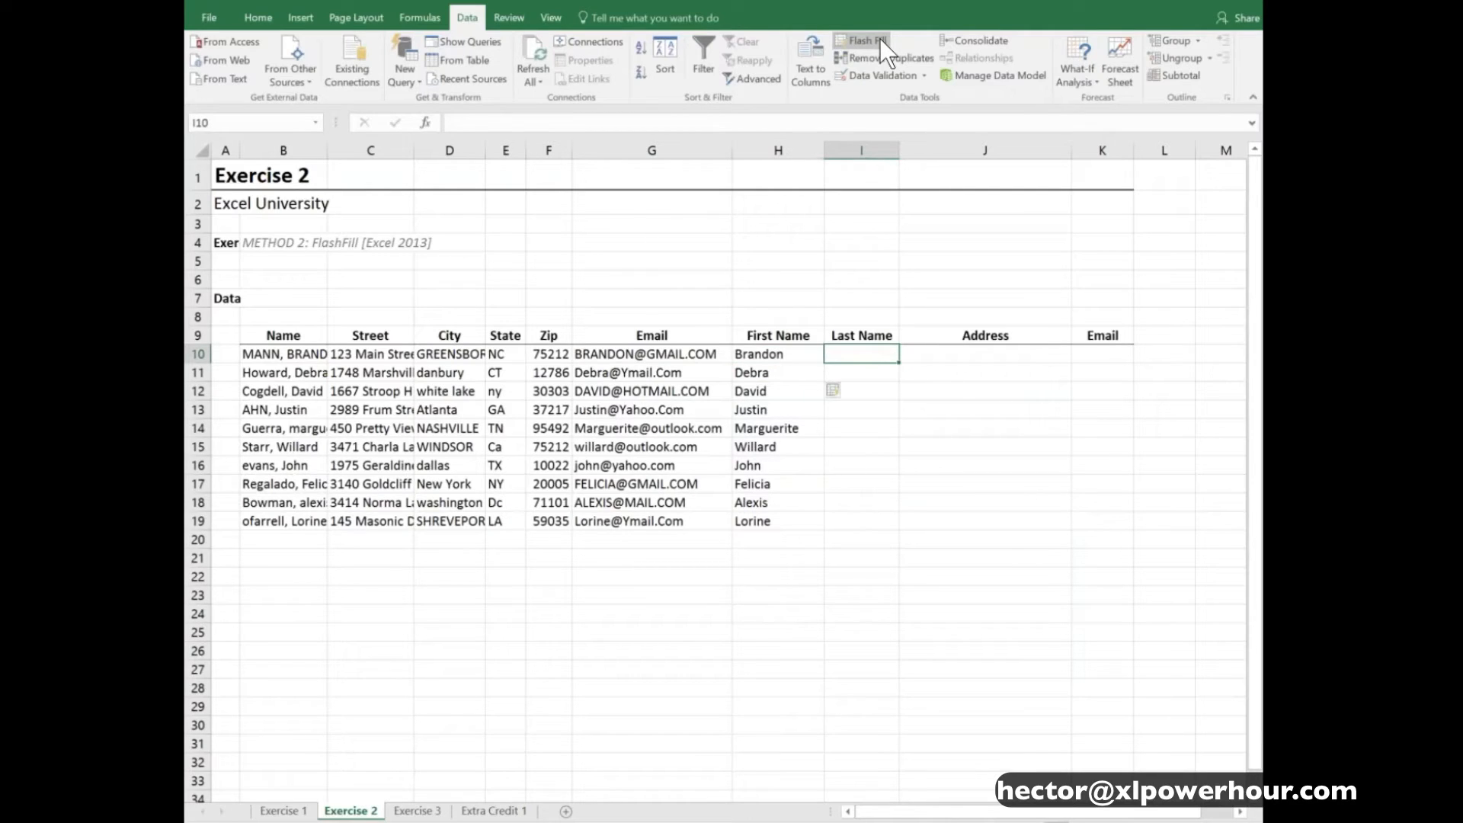
key("Return")
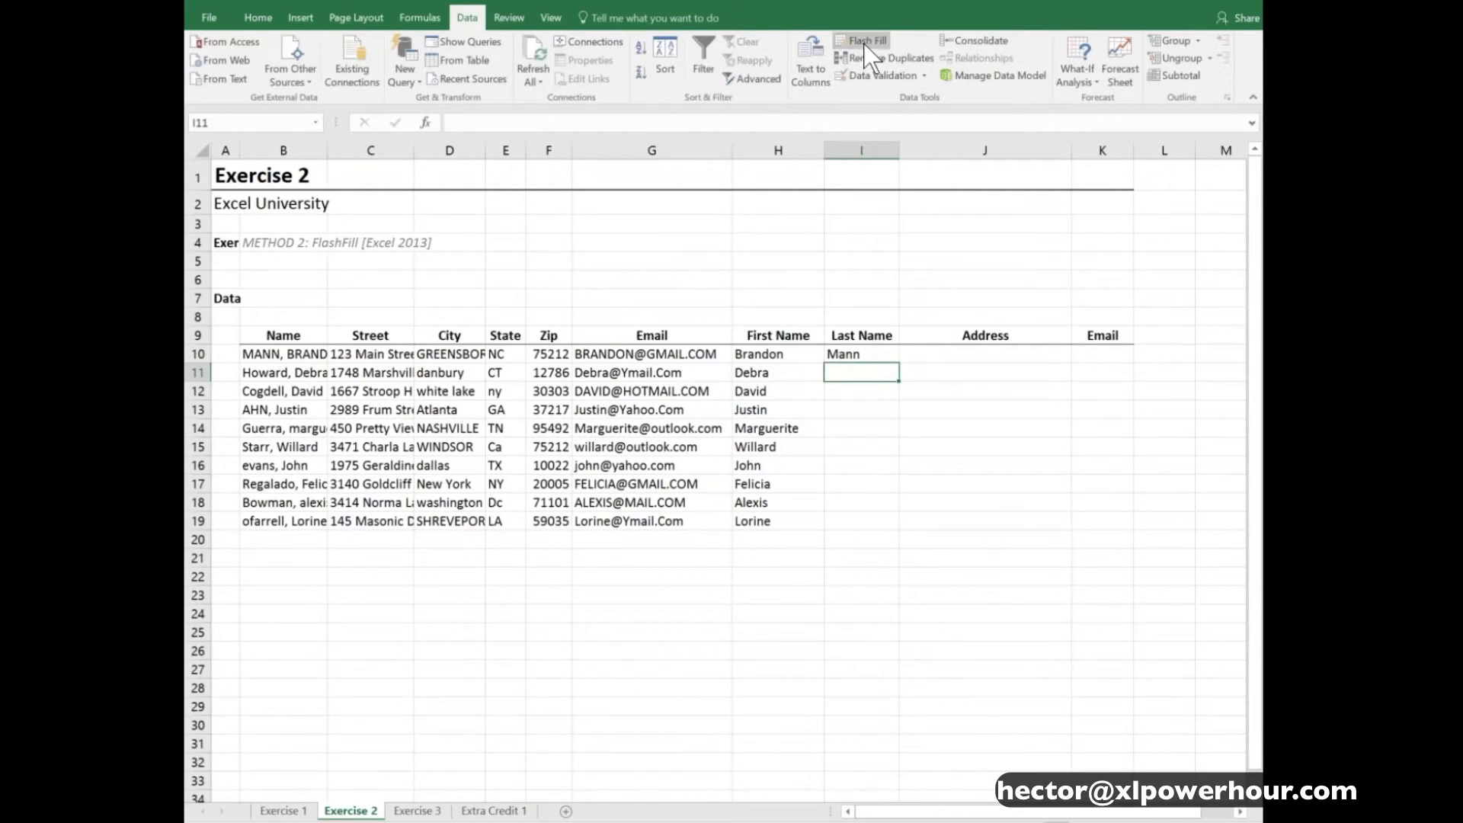
left_click(868, 41)
- Enter the first record's full address in J10, with commas after street and proper-case city, and Flash Fill the Address column from J11
key("Right")
key("Up")
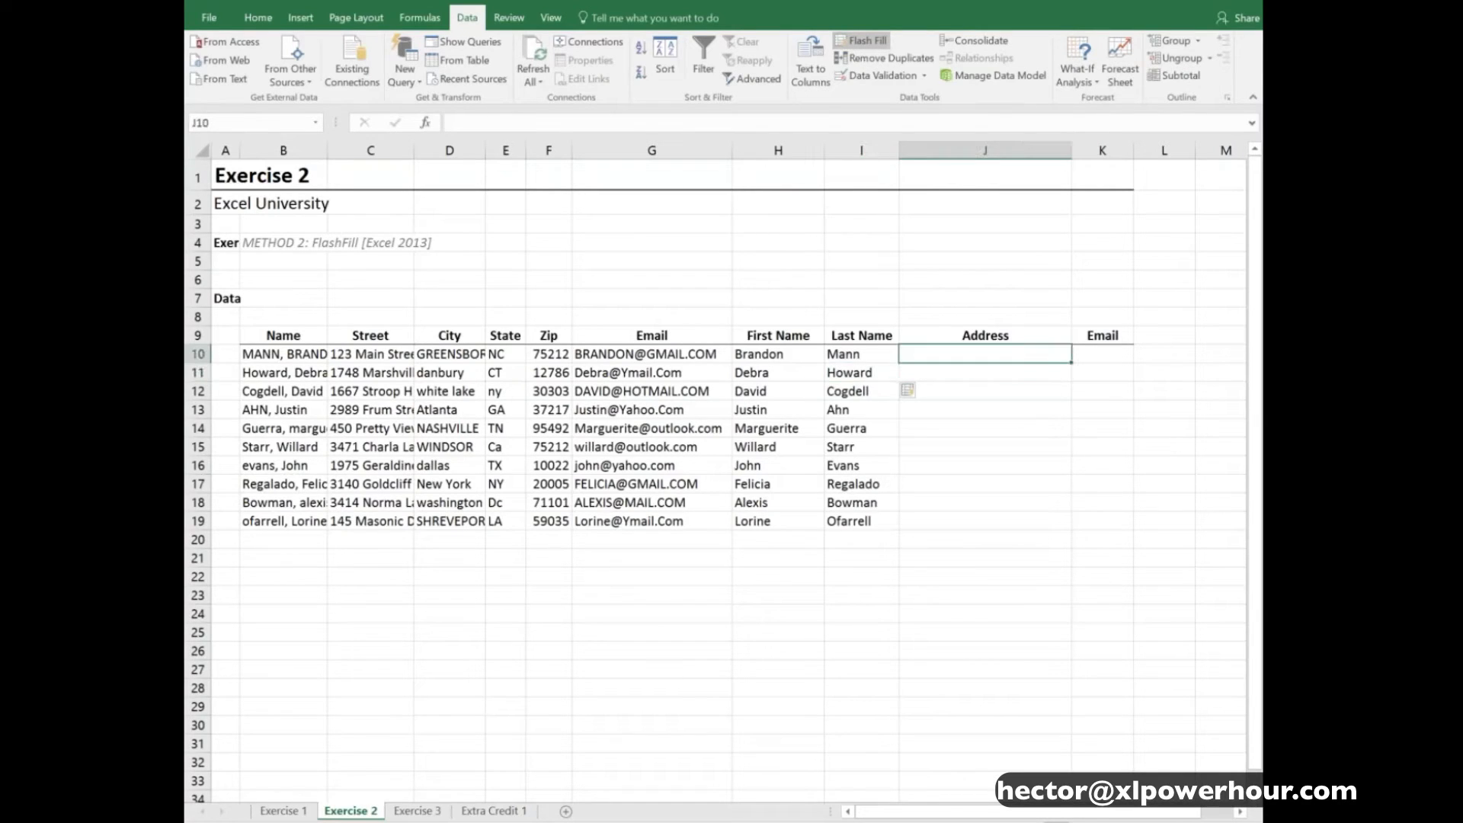
type("1")
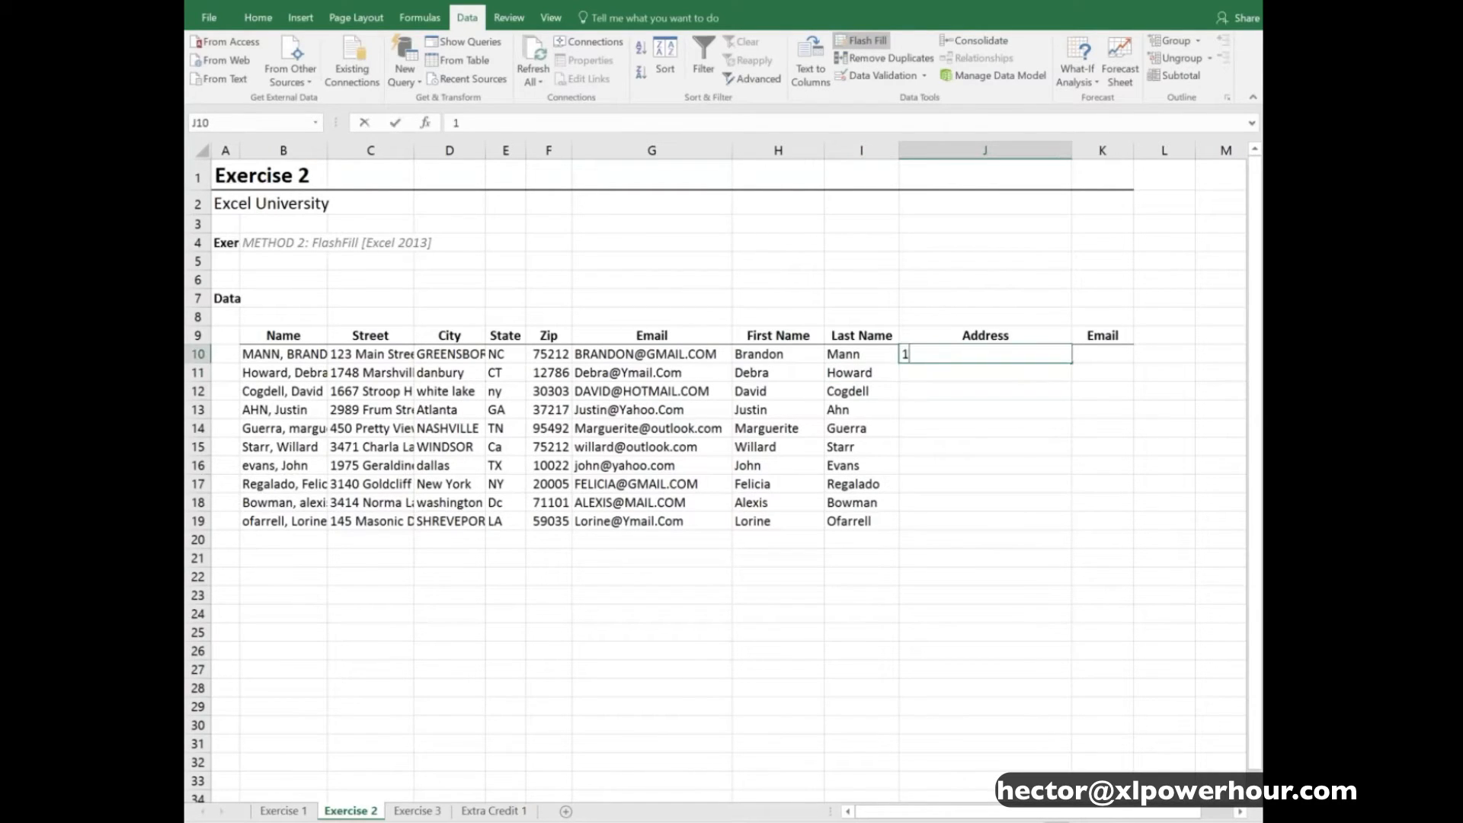
type("23 Main St")
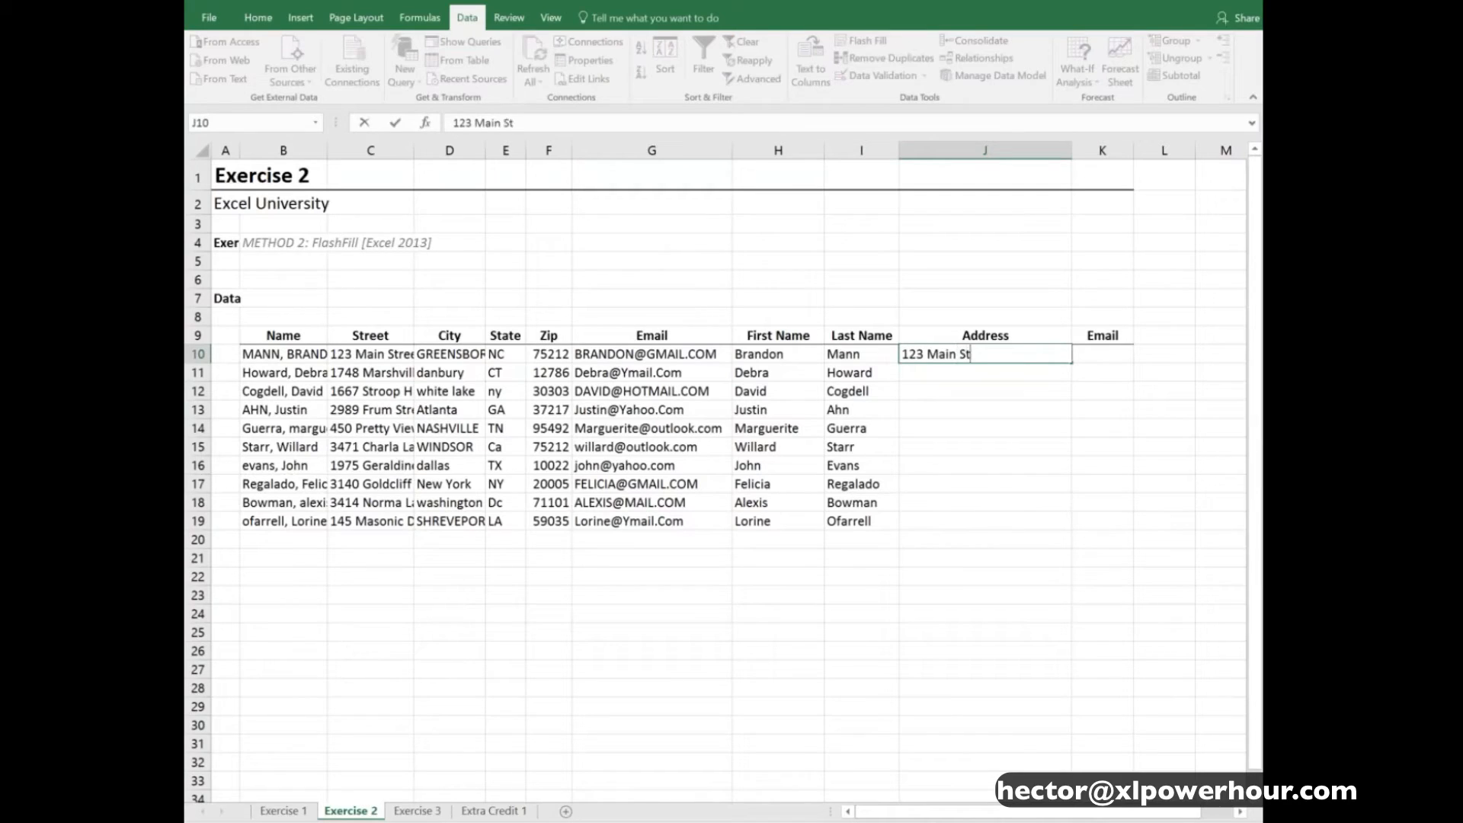
type("reet, Greensboro")
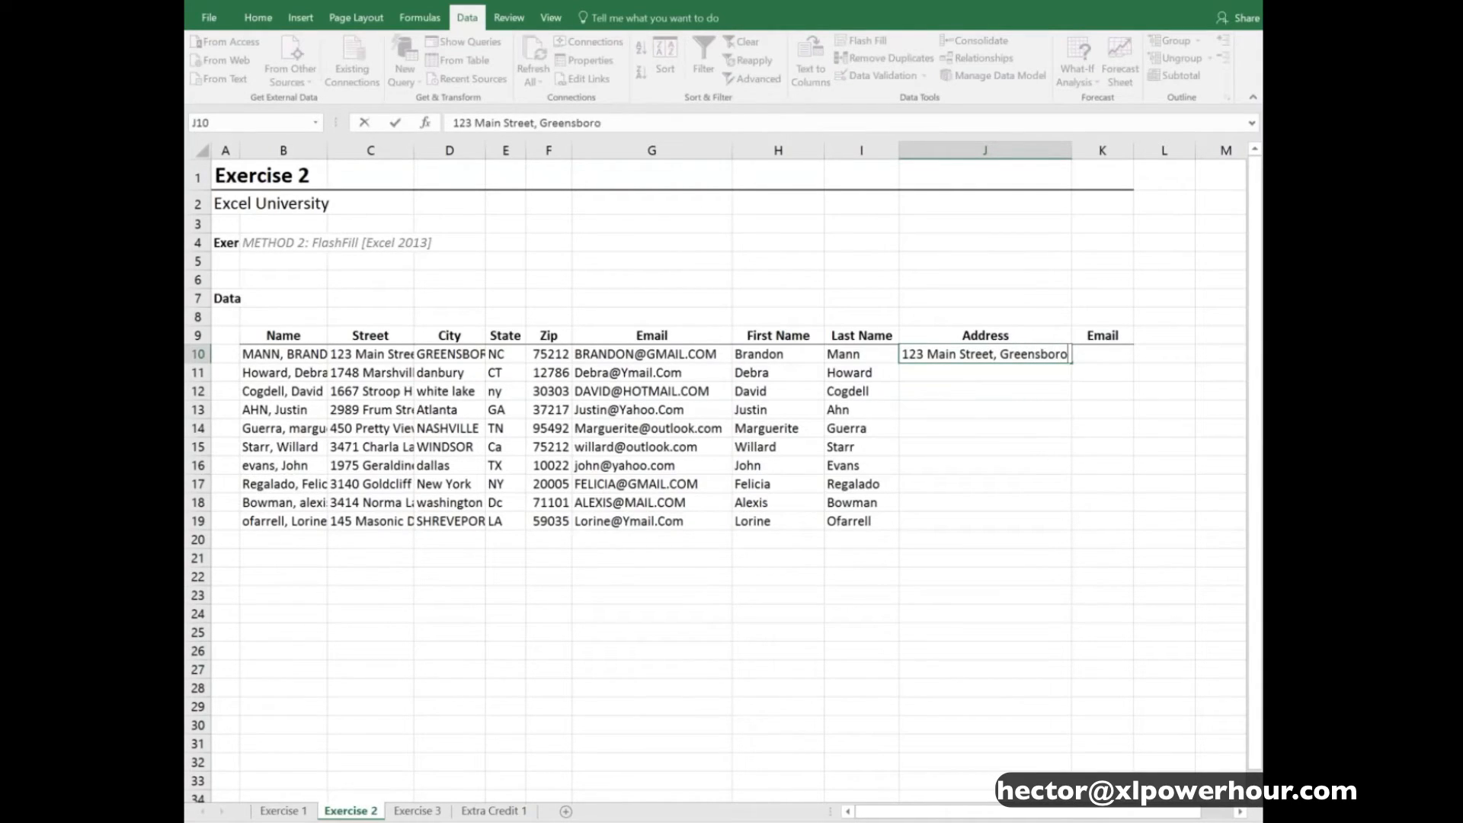
type(", NC 75212")
key("Return")
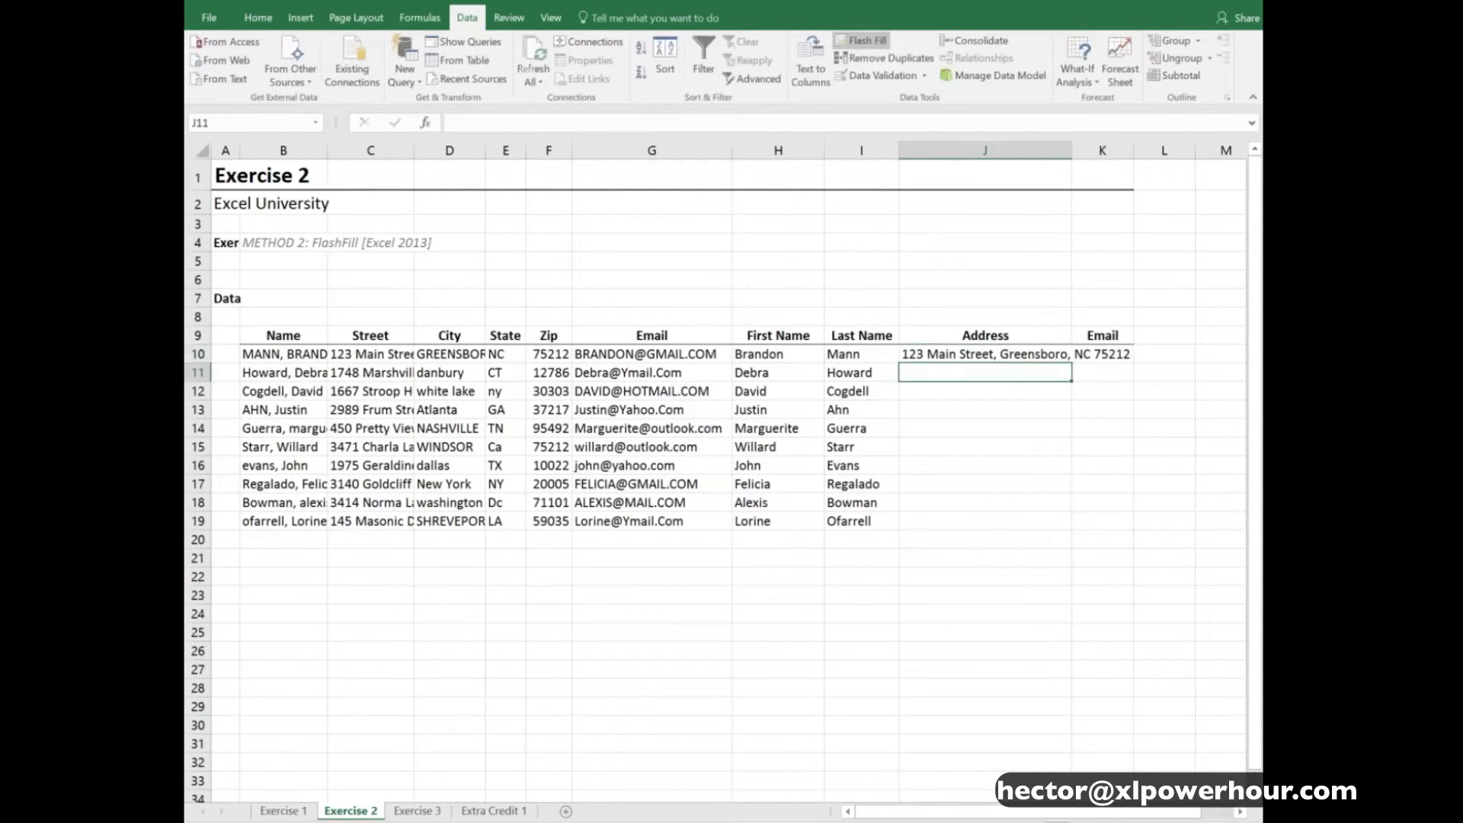
left_click(865, 42)
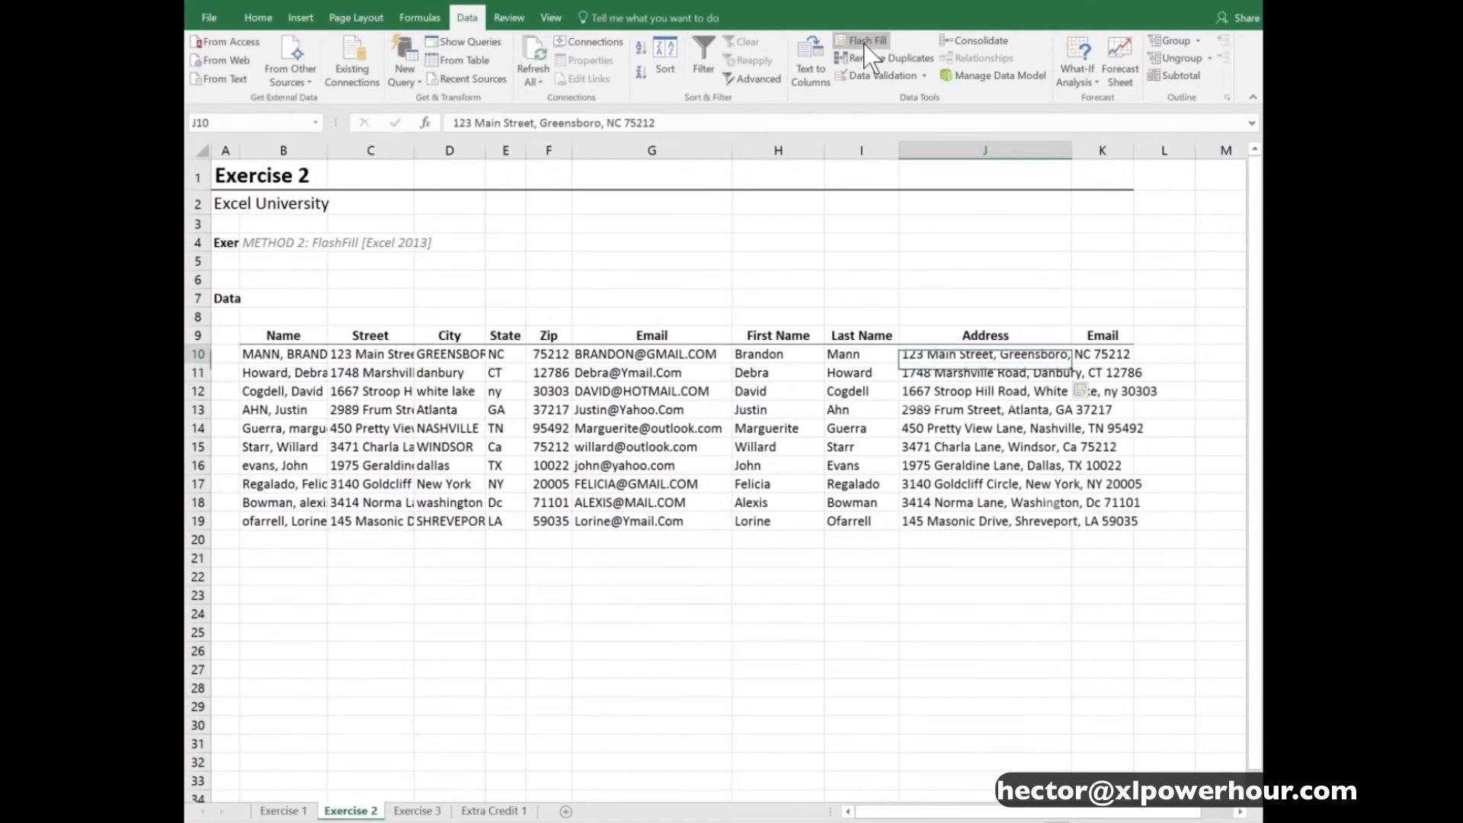
- Enter the first record's email address in lowercase in K10, and Flash Fill the Email column from K11
key("Right")
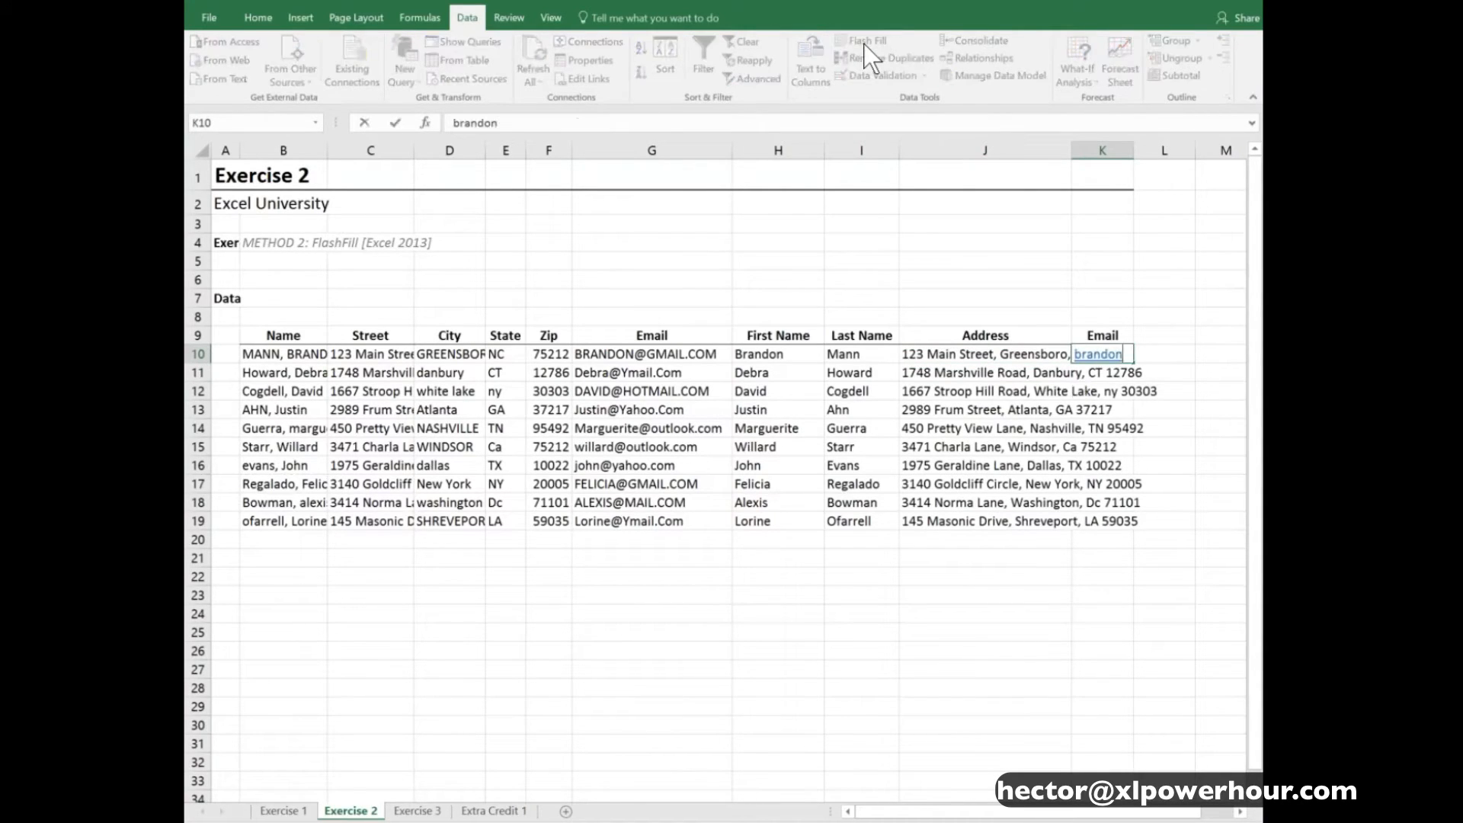
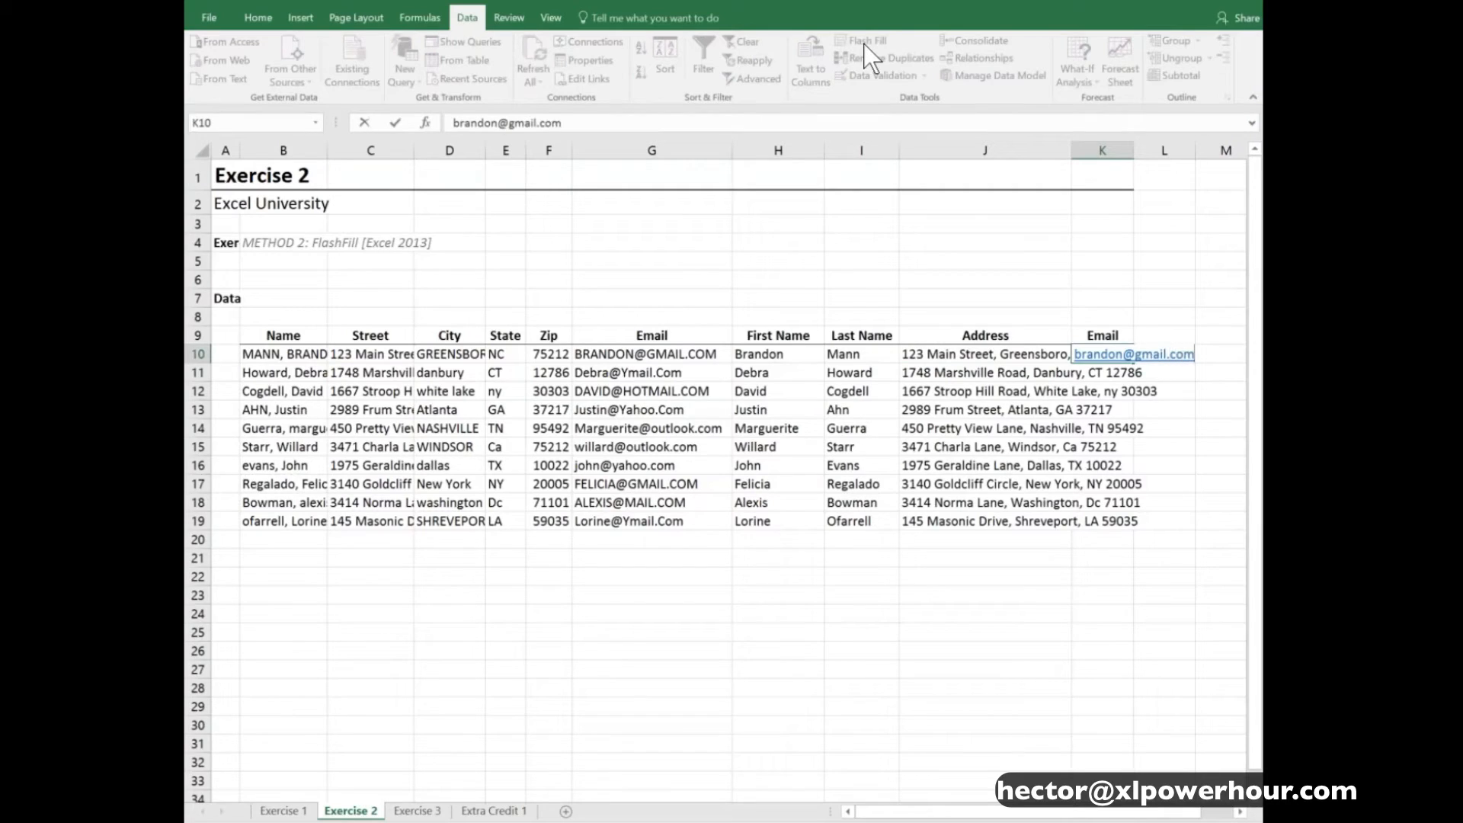
key("Return")
left_click(863, 42)
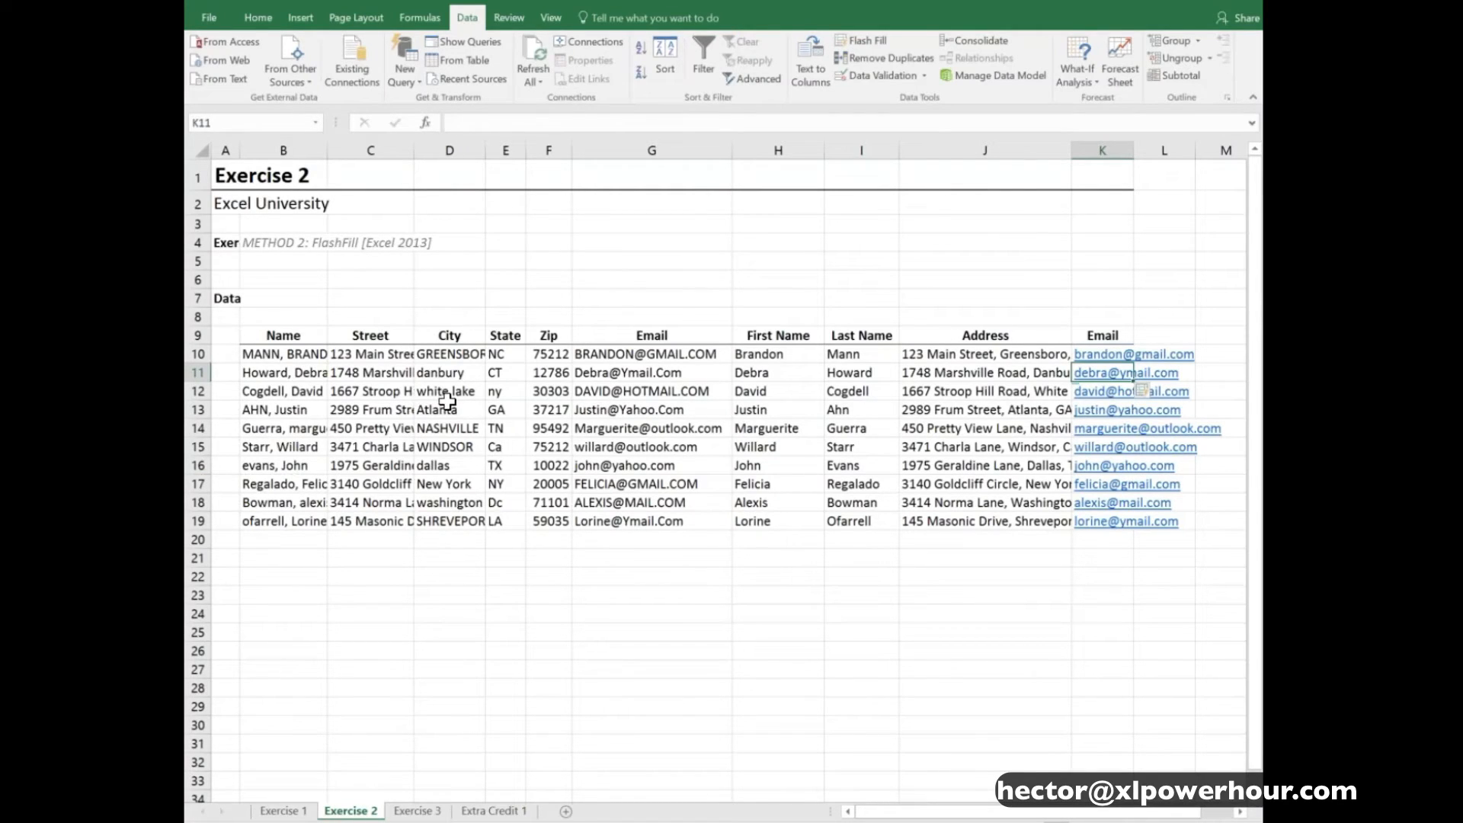
- Widen column B to fit the full names, and review the source names in B10:B19 and the address in J10
left_click(987, 357)
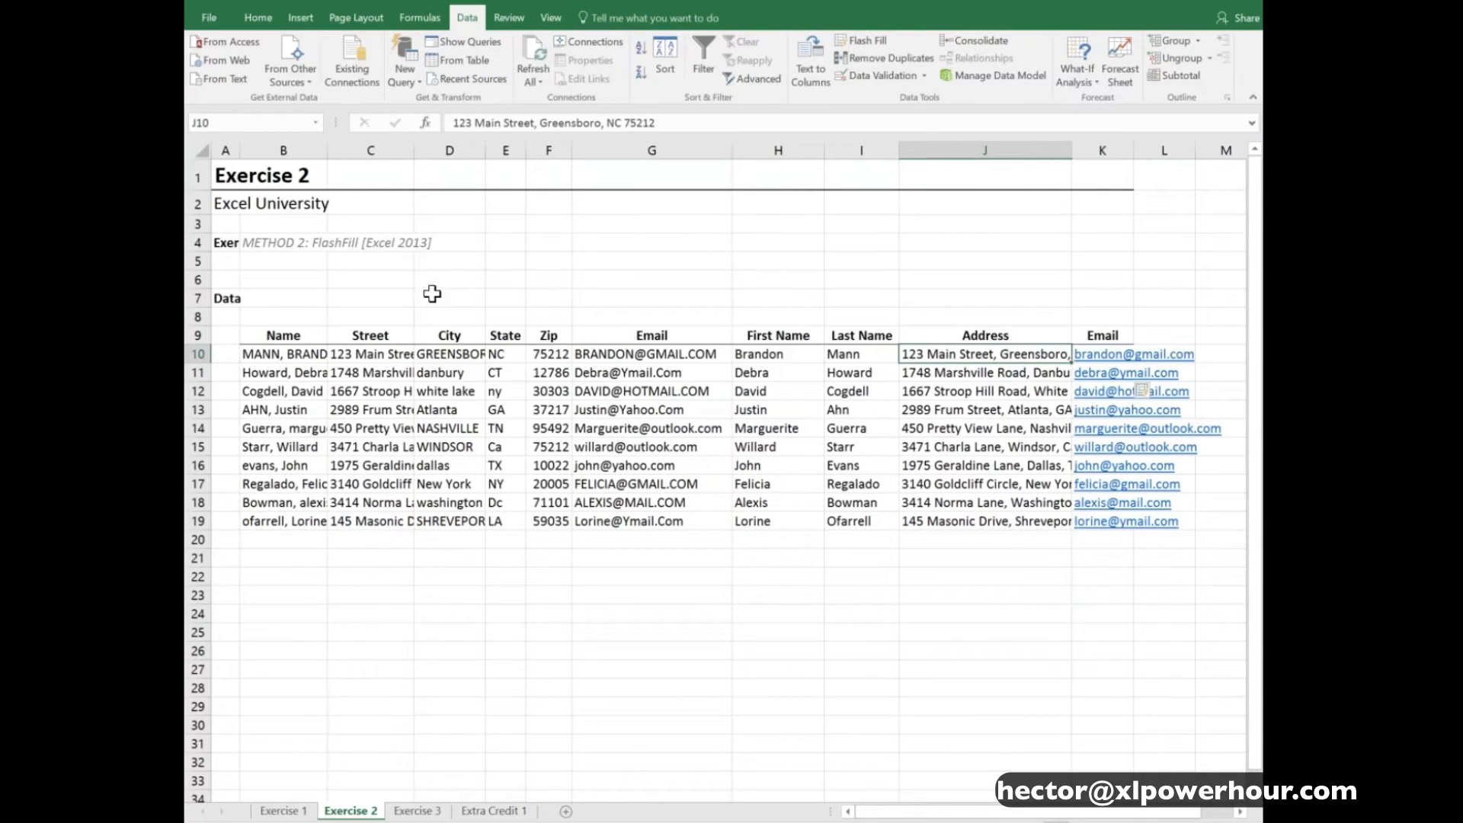
left_click_drag(328, 150, 364, 152)
left_click_drag(301, 356, 340, 515)
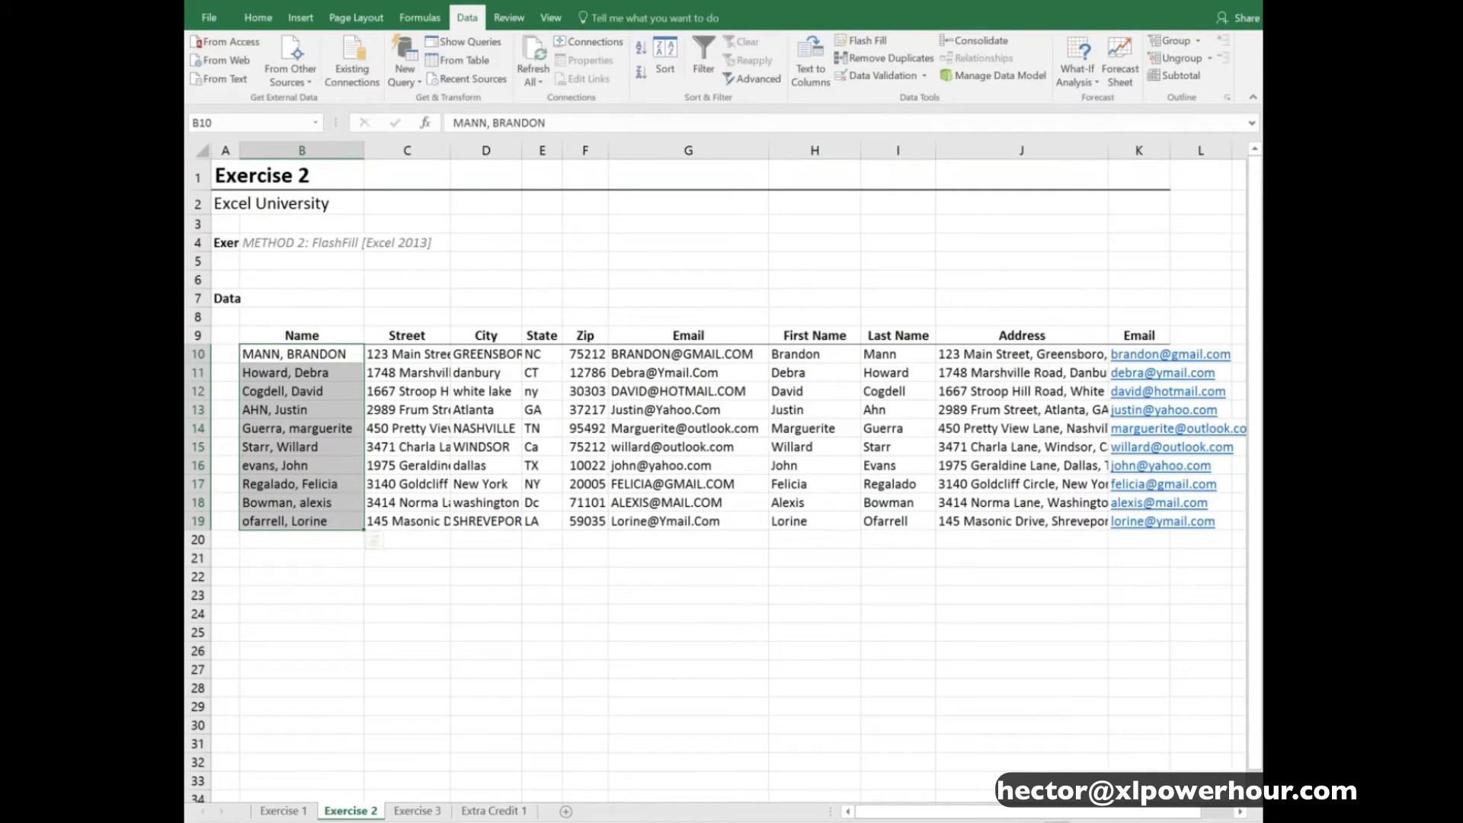
mouse_move(986, 353)
left_mouse_down()
mouse_move(998, 503)
mouse_move(987, 356)
left_mouse_up()
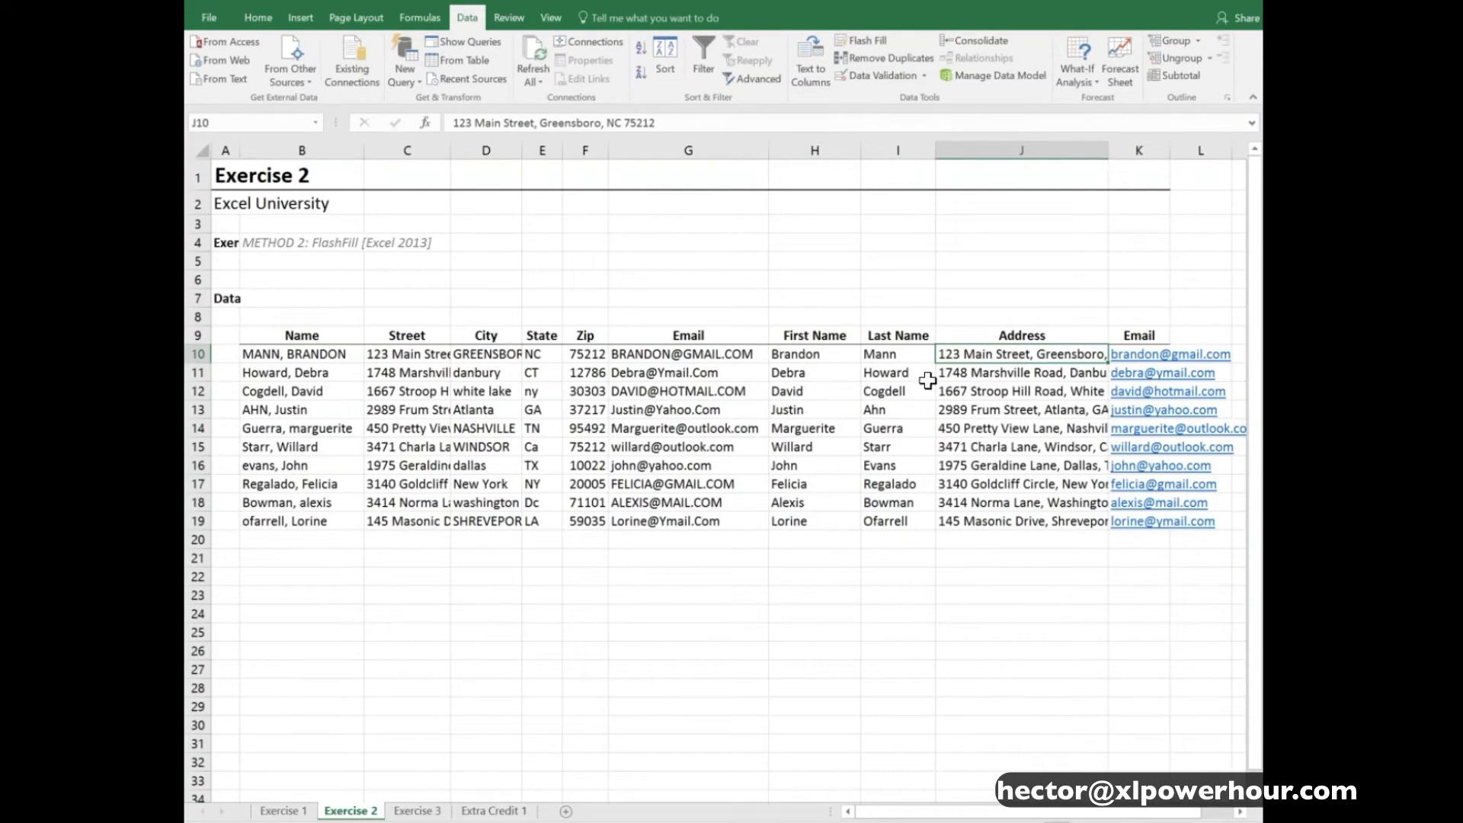
- Examine the Get & Transform data in Exercise 3 and the data range B8:E13 for the unpivot task in Extra Credit 1
key("ctrl+Page_Down")
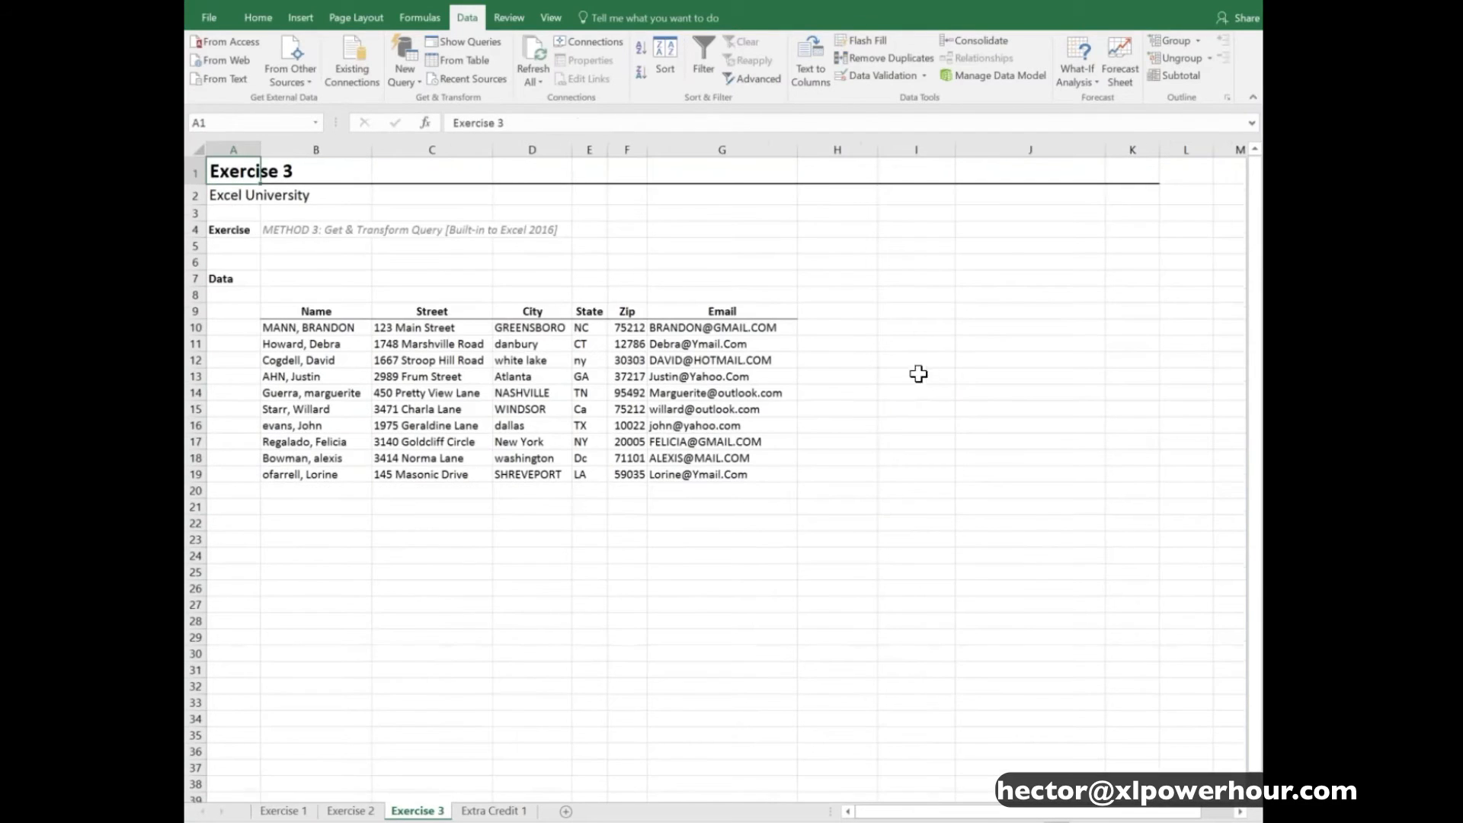
scroll(860, 471, "up", 3)
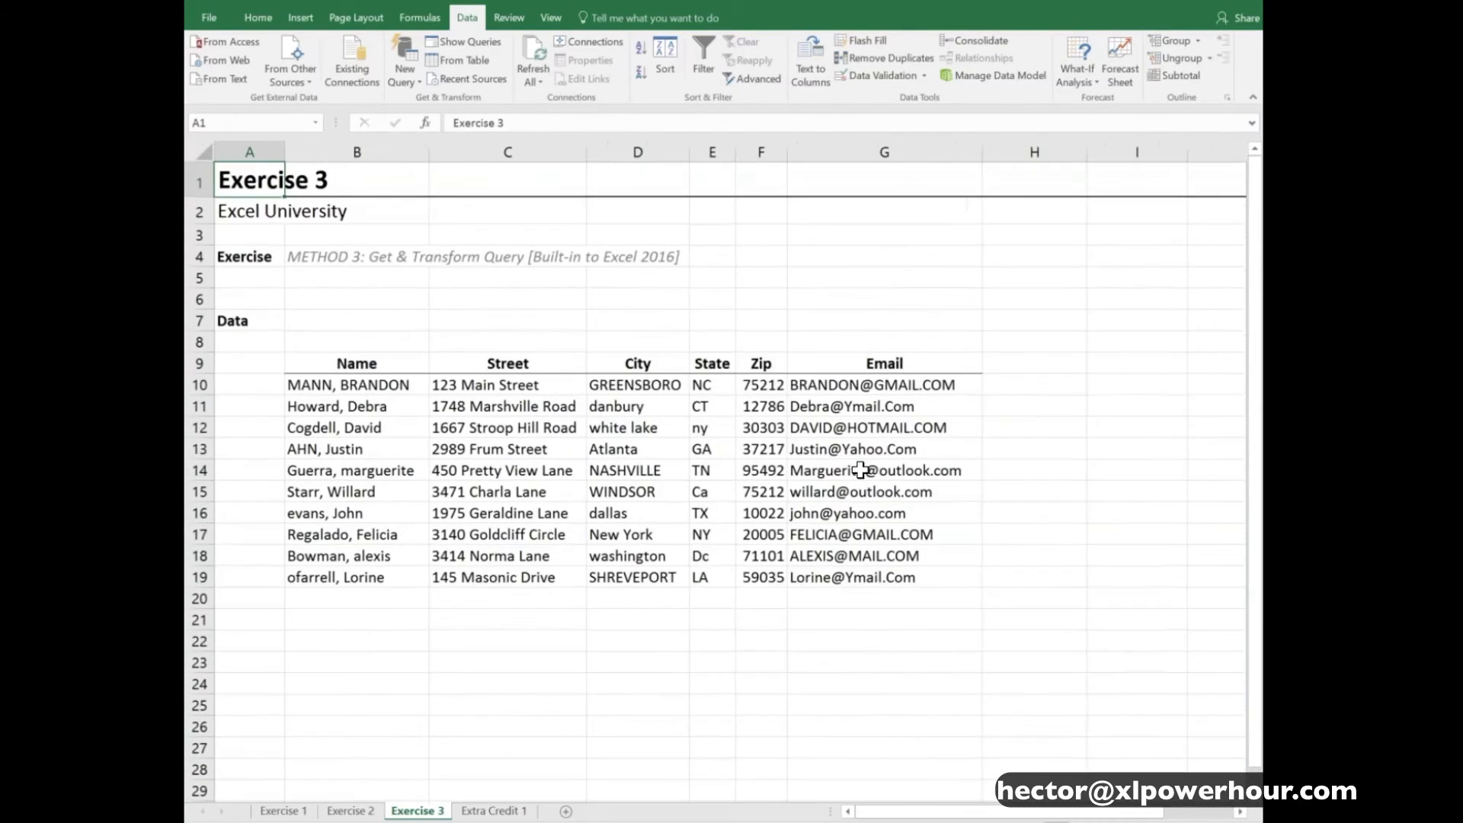
scroll(860, 471, "up", 1)
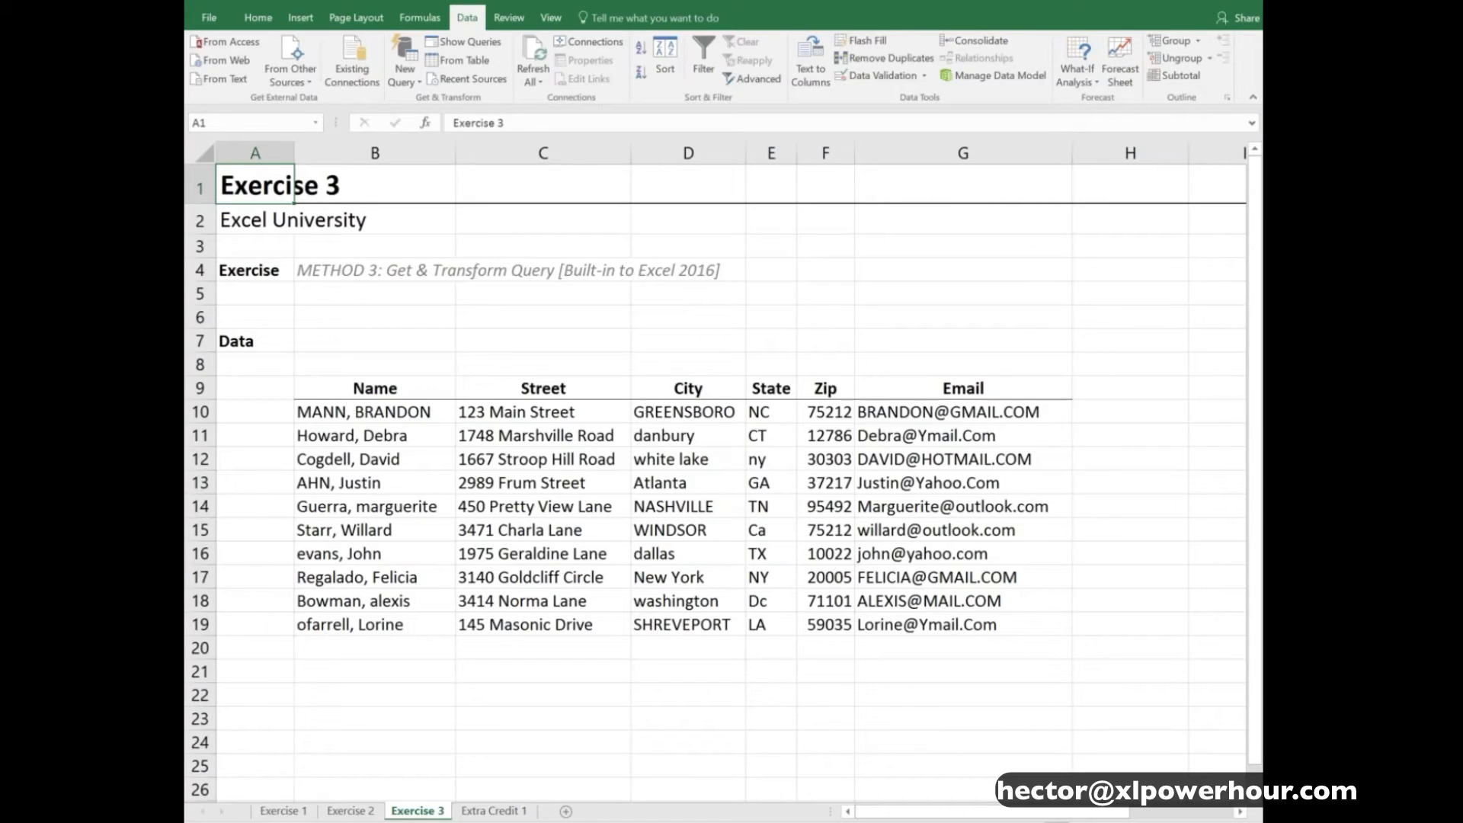
left_click(420, 381)
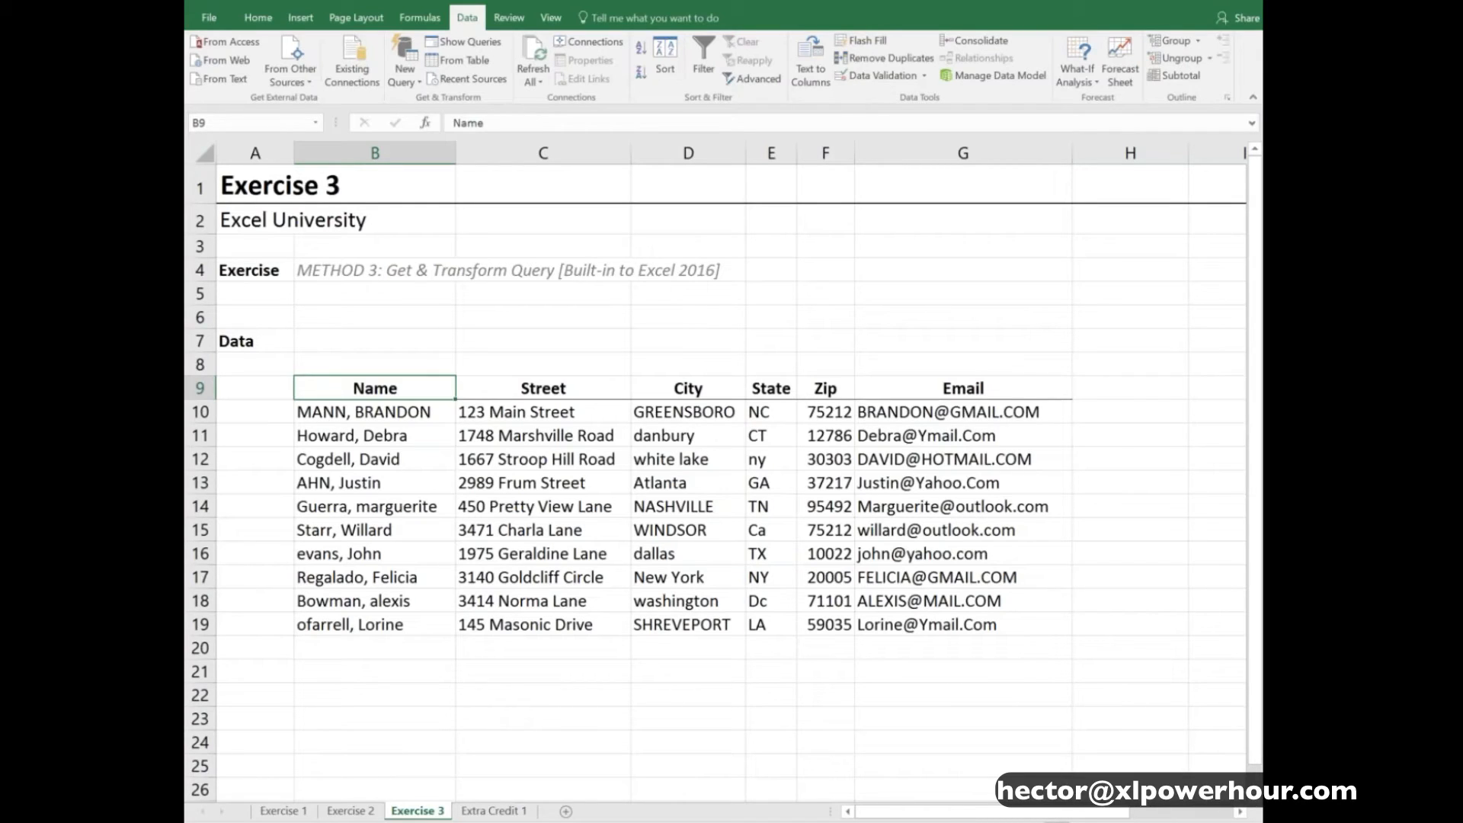
left_click(501, 811)
scroll(604, 672, "up", 4)
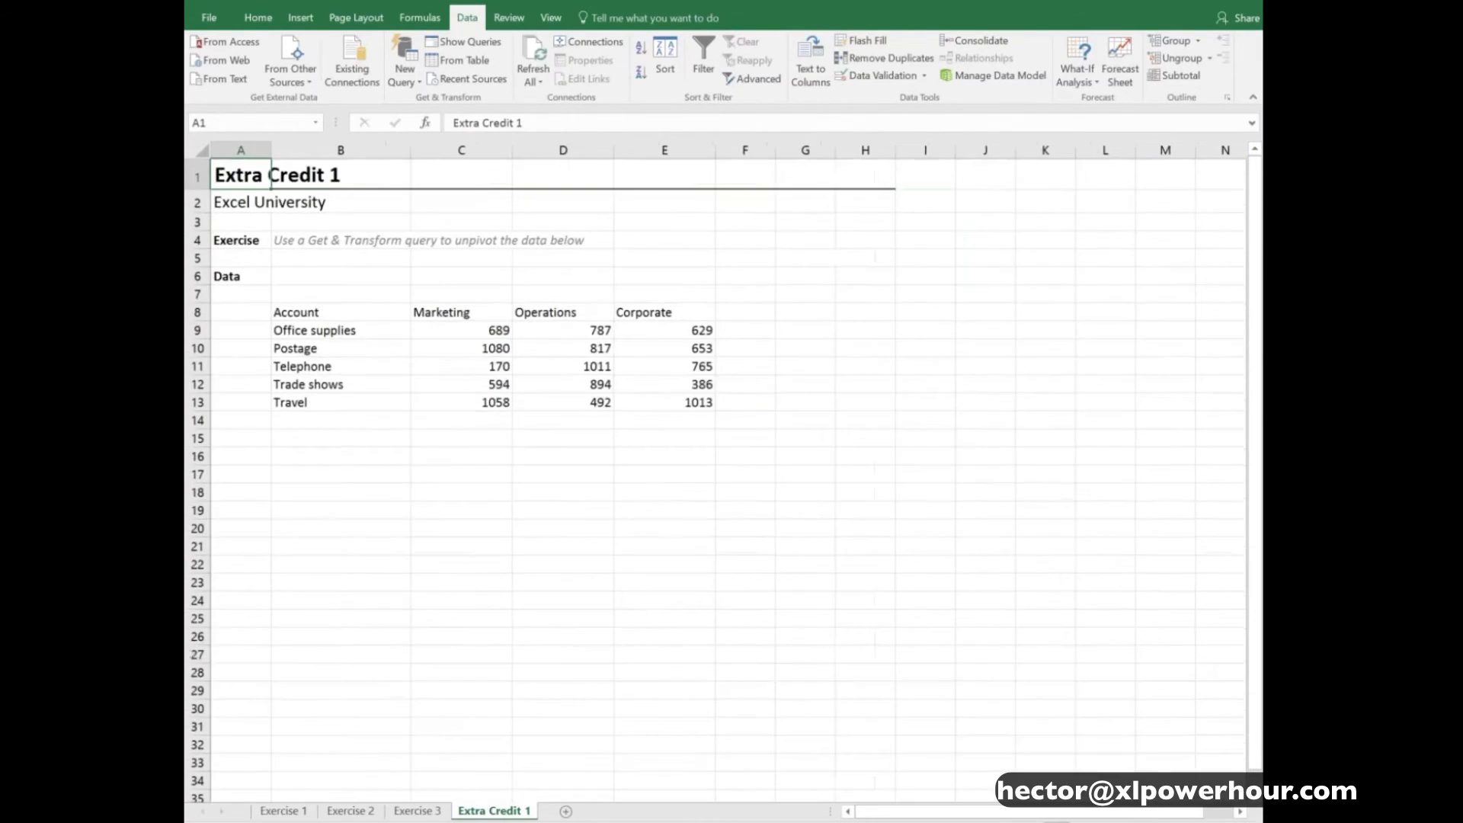
left_click_drag(327, 385, 899, 514)
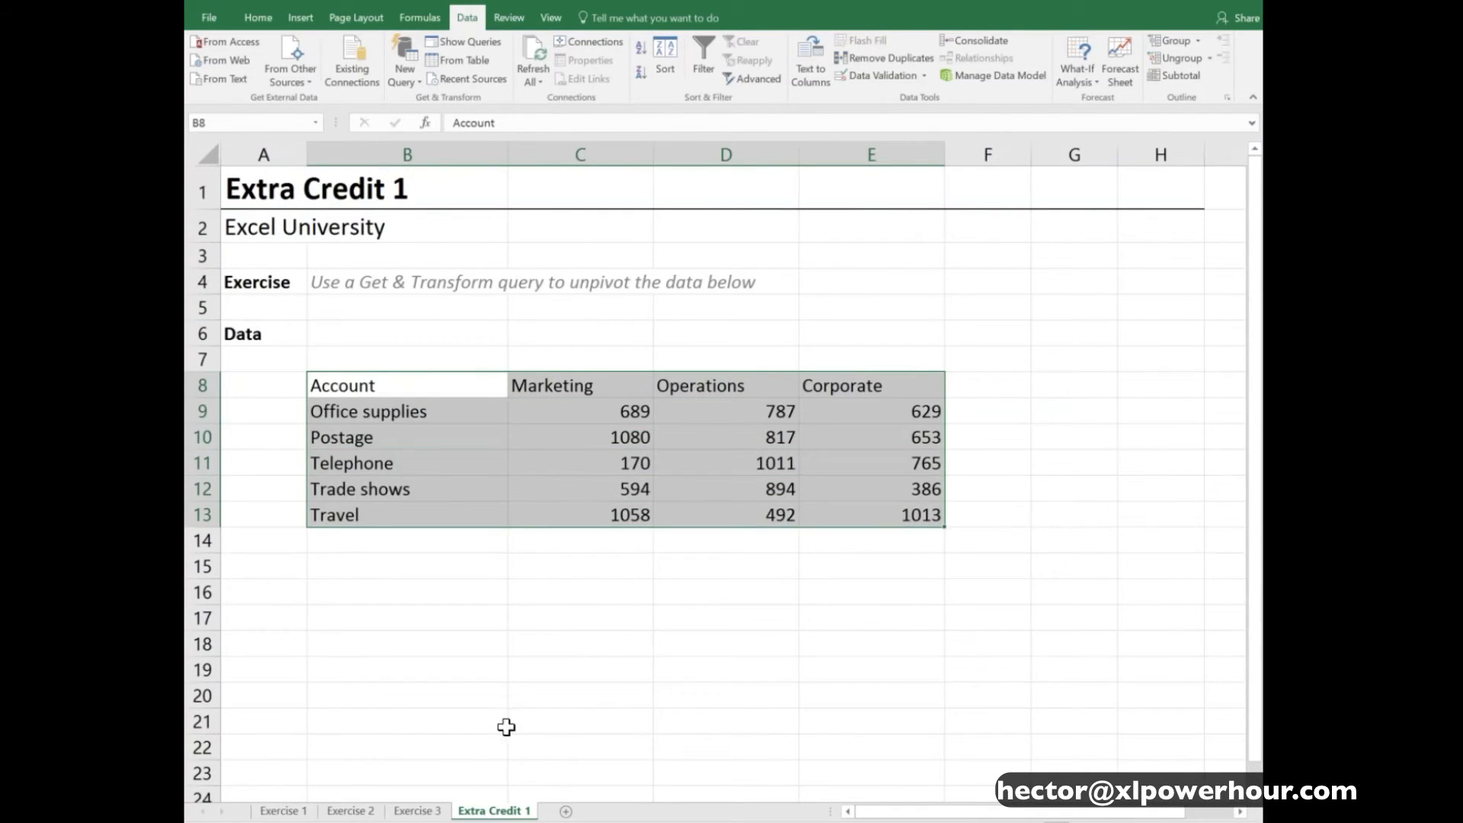
- Return to Exercise 3 and inspect the header row and the Street entries of the data range
left_click(420, 811)
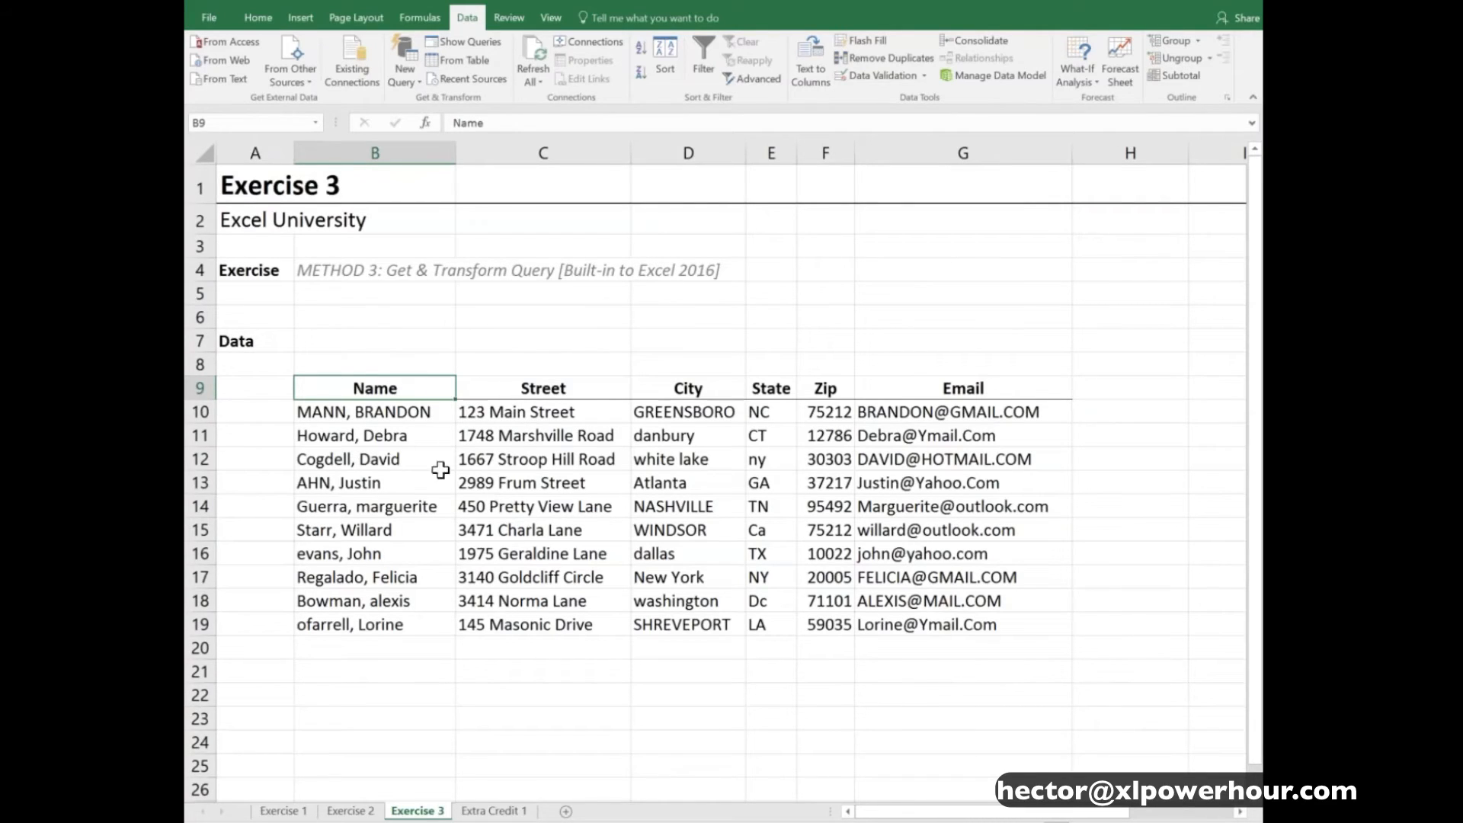
left_click(506, 390)
key("Down")
left_click(516, 387)
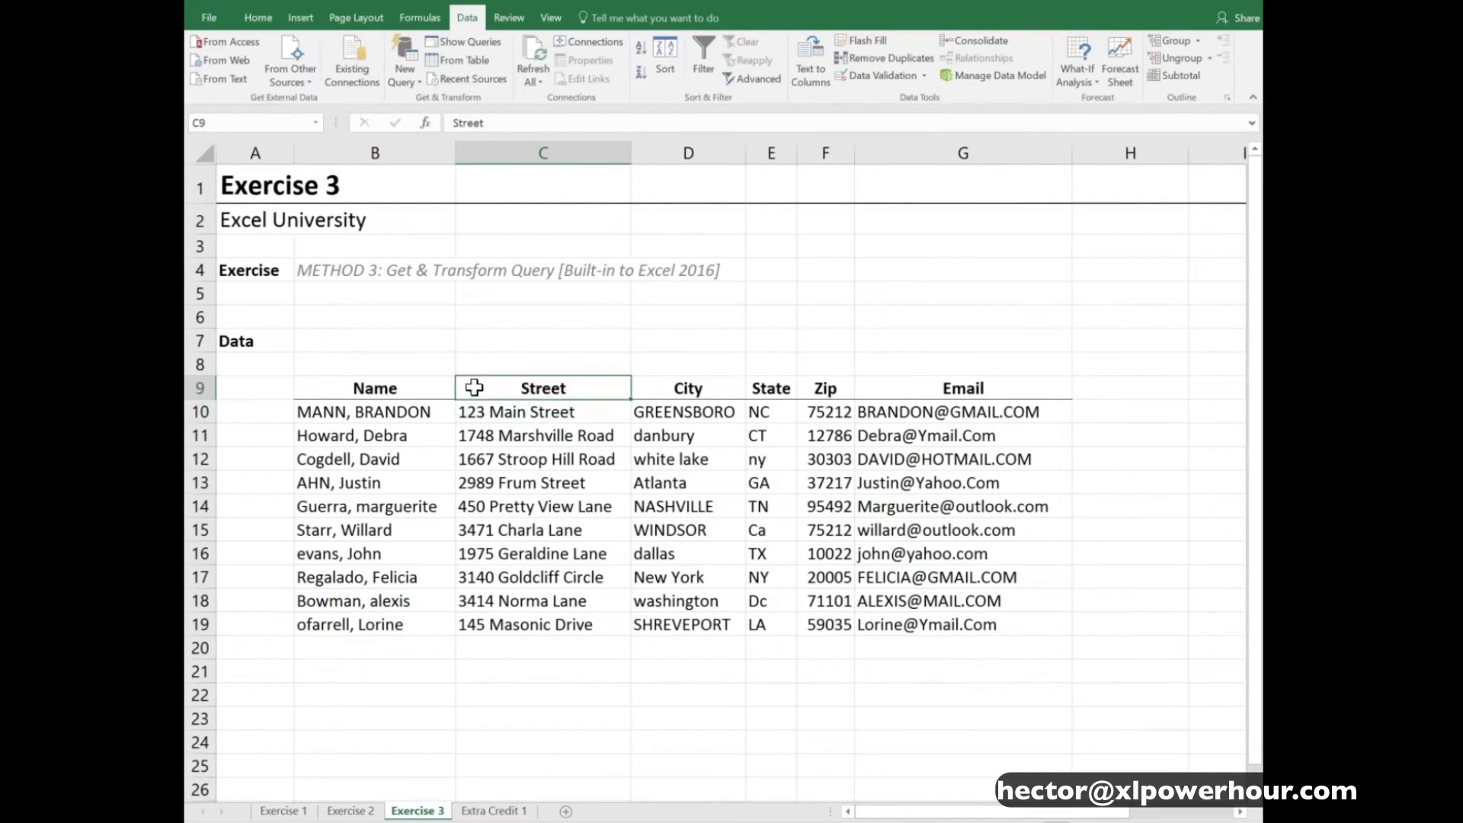
left_click(441, 389)
left_click(539, 435)
left_click(501, 480)
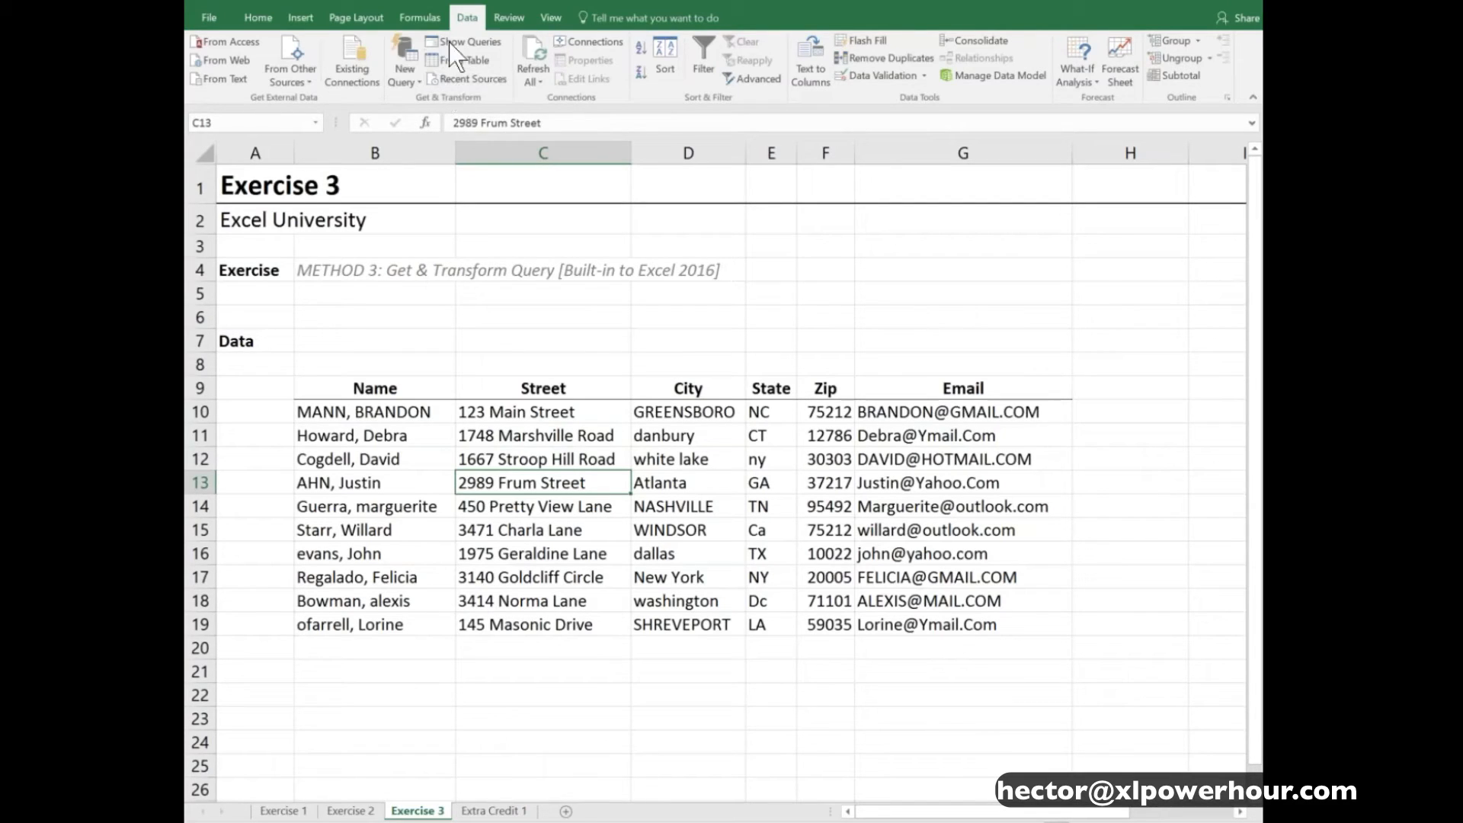
- Examine the source types offered for a new query, such as files, databases, Azure and other sources, and select C11 in the data
left_click(414, 82)
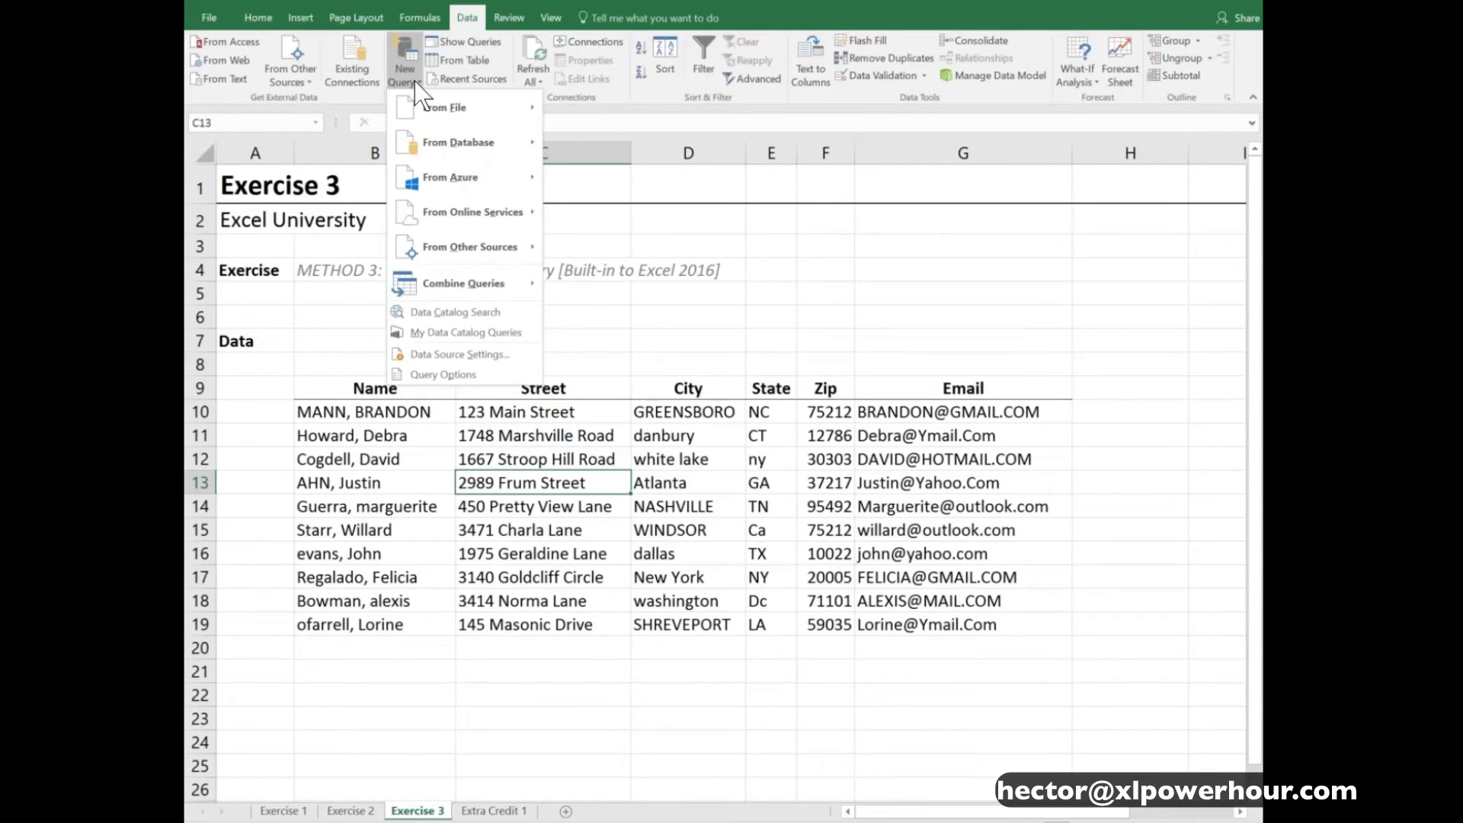
mouse_move(420, 101)
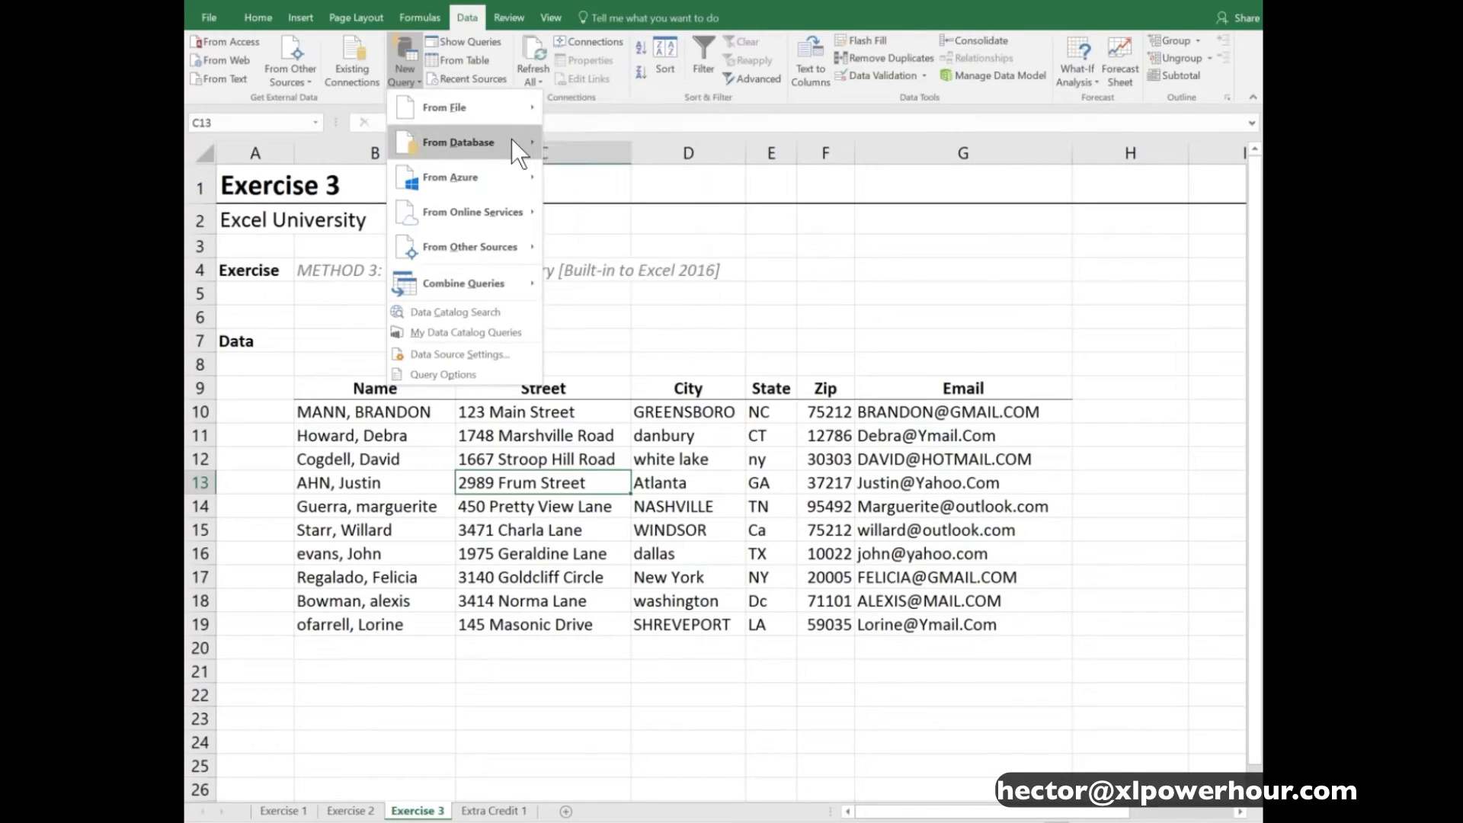
mouse_move(515, 141)
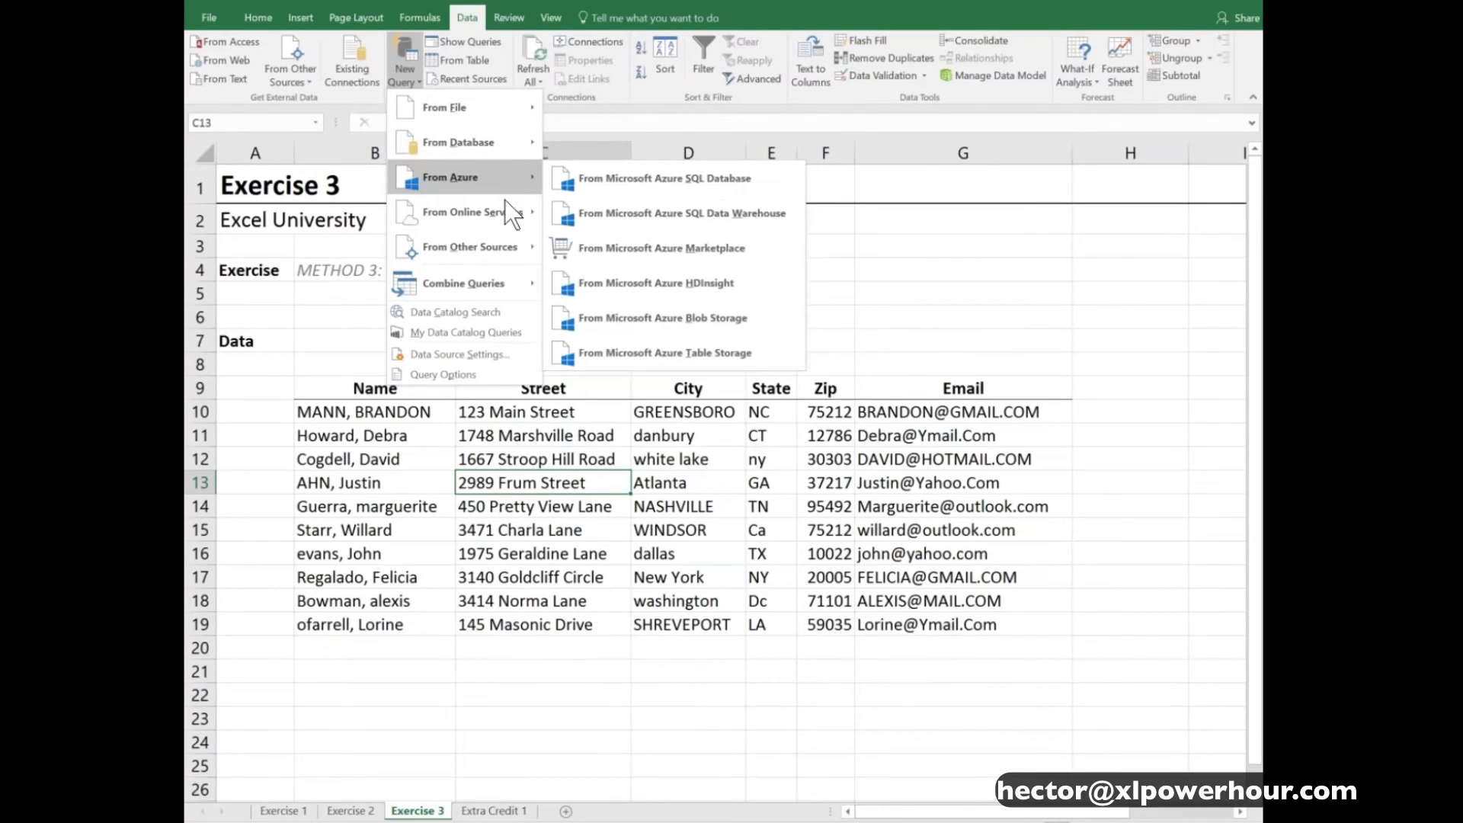
mouse_move(506, 216)
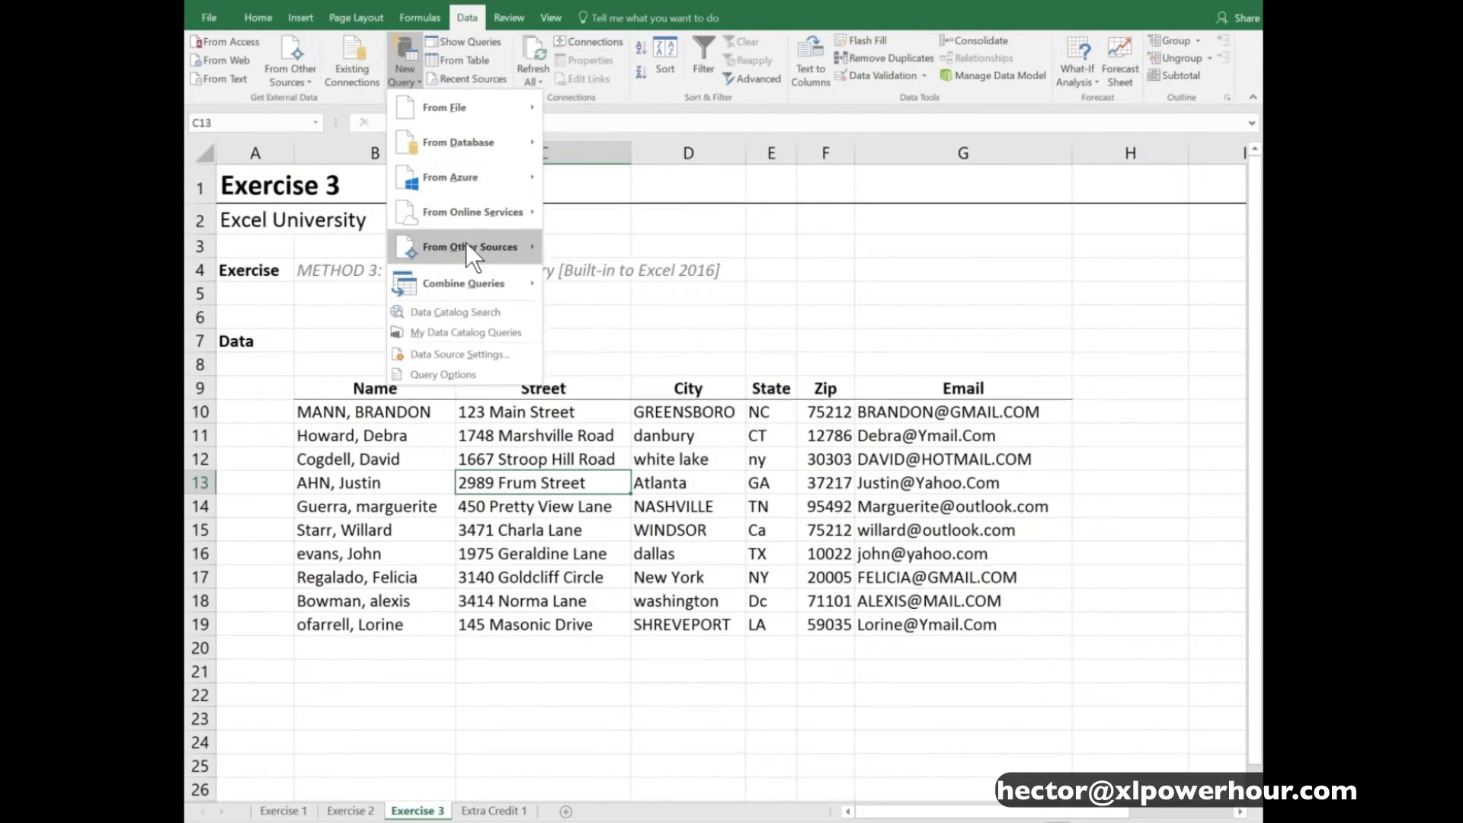
mouse_move(466, 245)
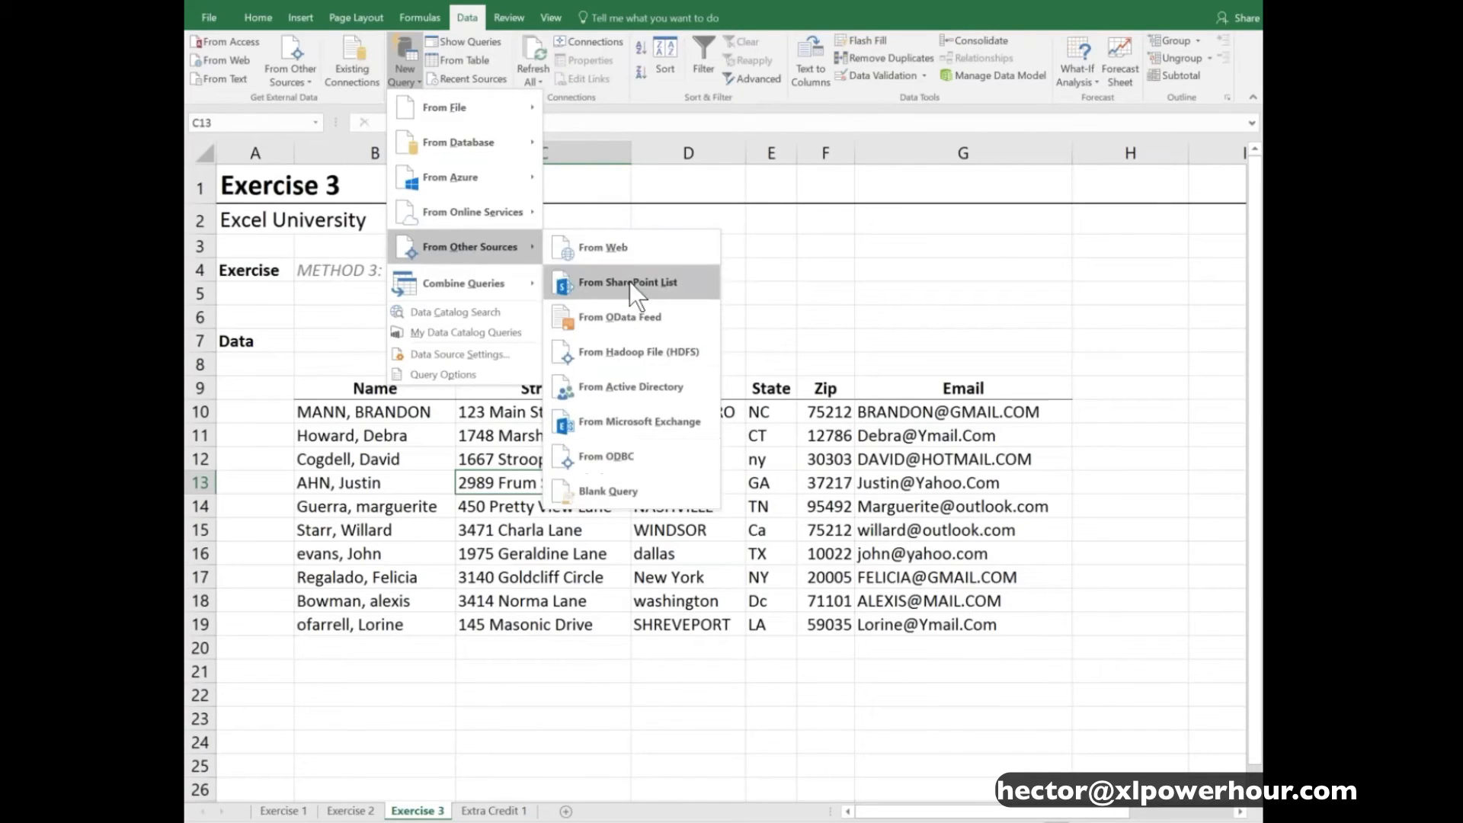
mouse_move(495, 282)
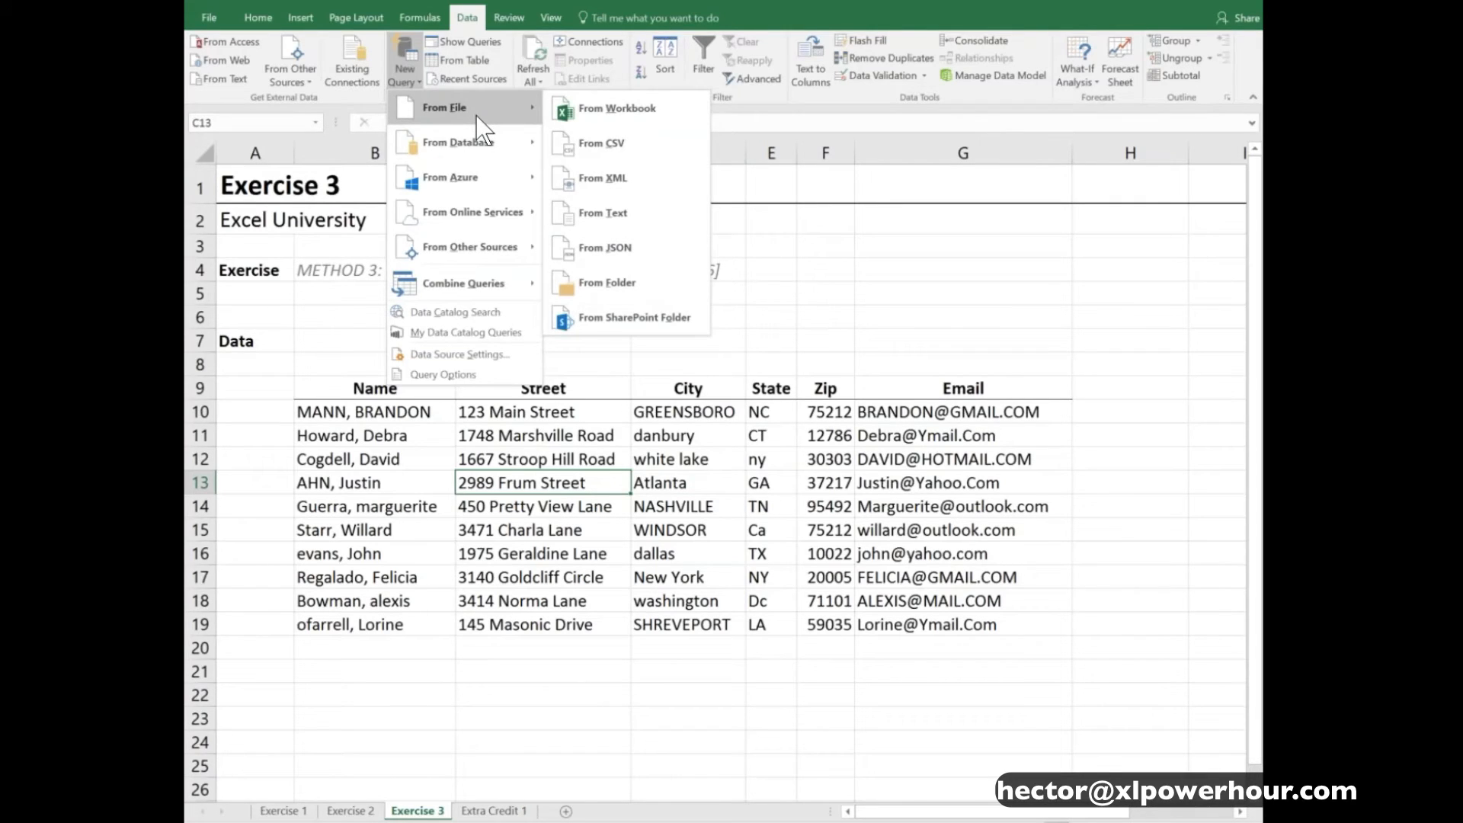
left_click(612, 435)
left_click(612, 435)
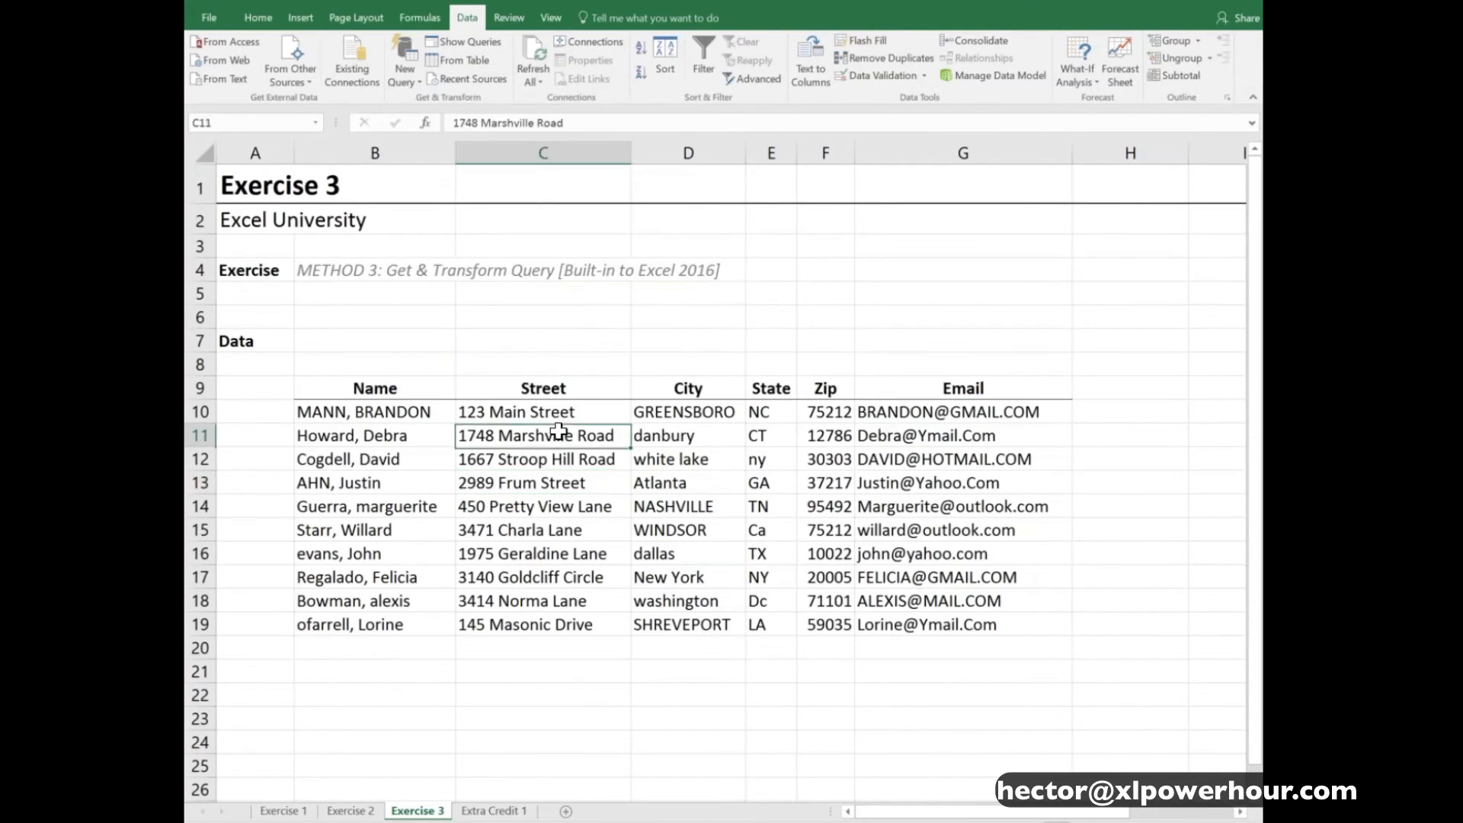
- Create a query from the Exercise 3 data range B9:G19 as a table with headers, and enlarge and reposition the query window
left_click(468, 62)
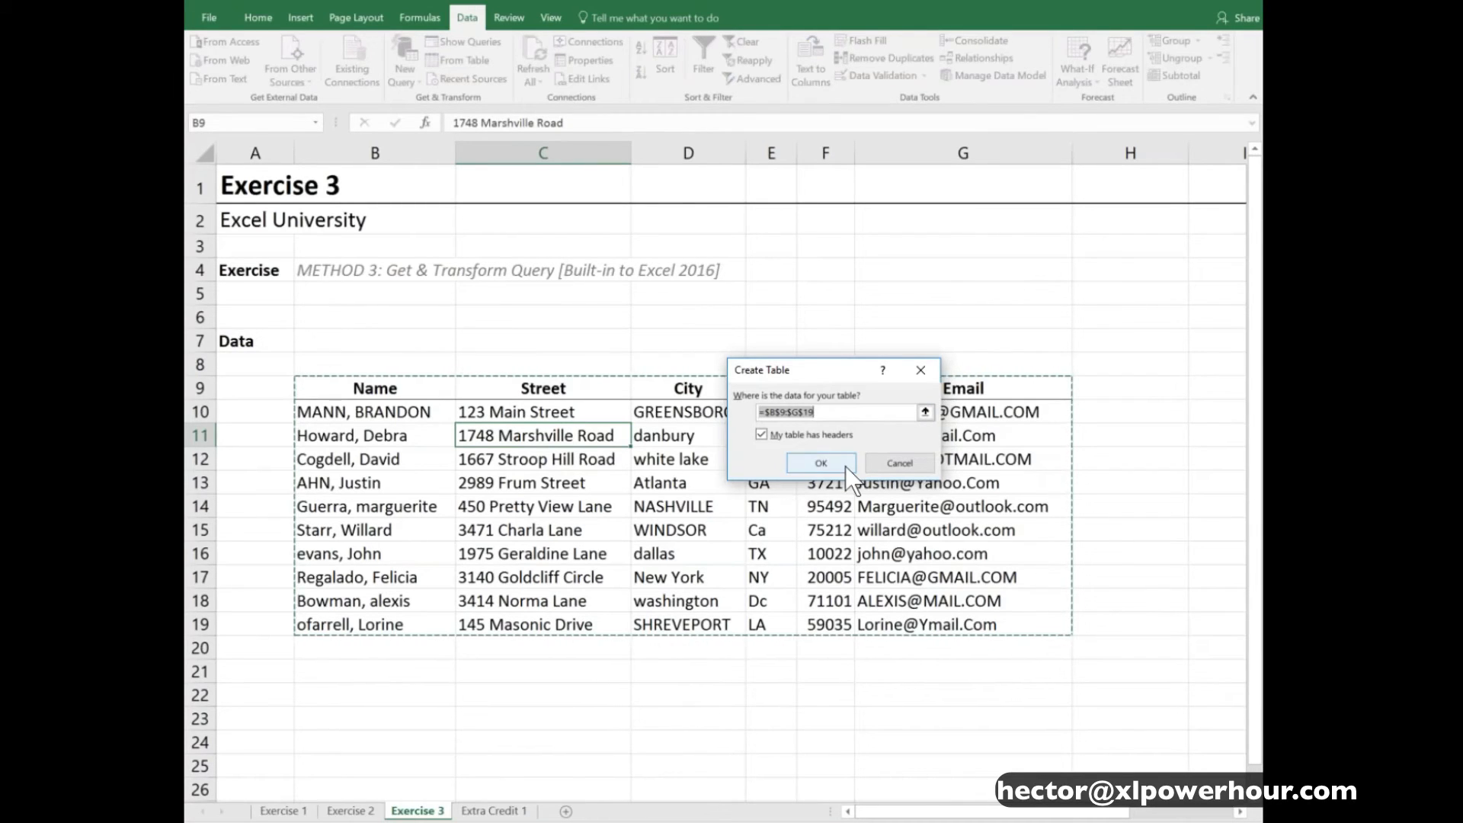
left_click(823, 463)
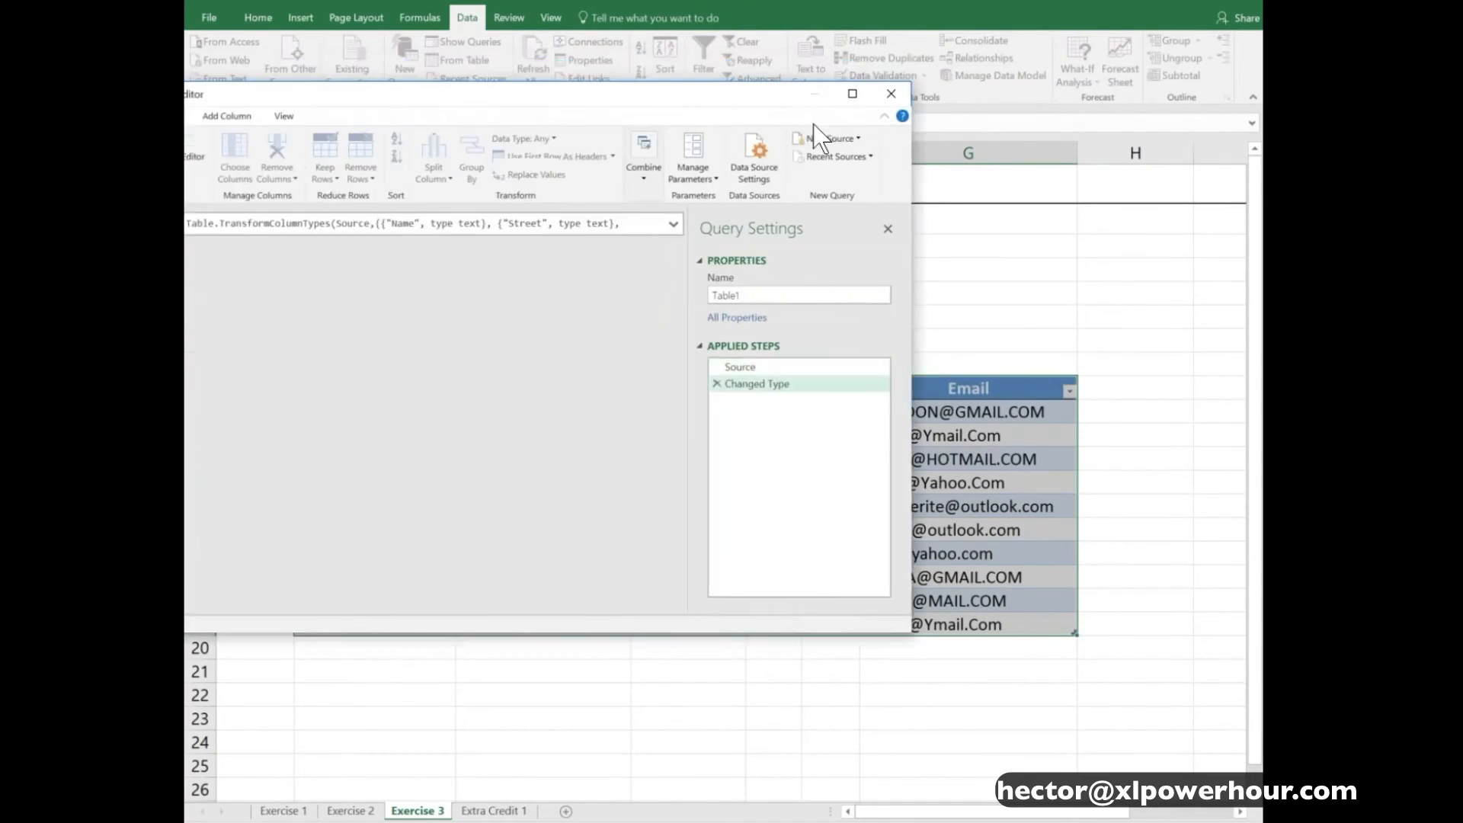
left_click_drag(899, 137, 953, 51)
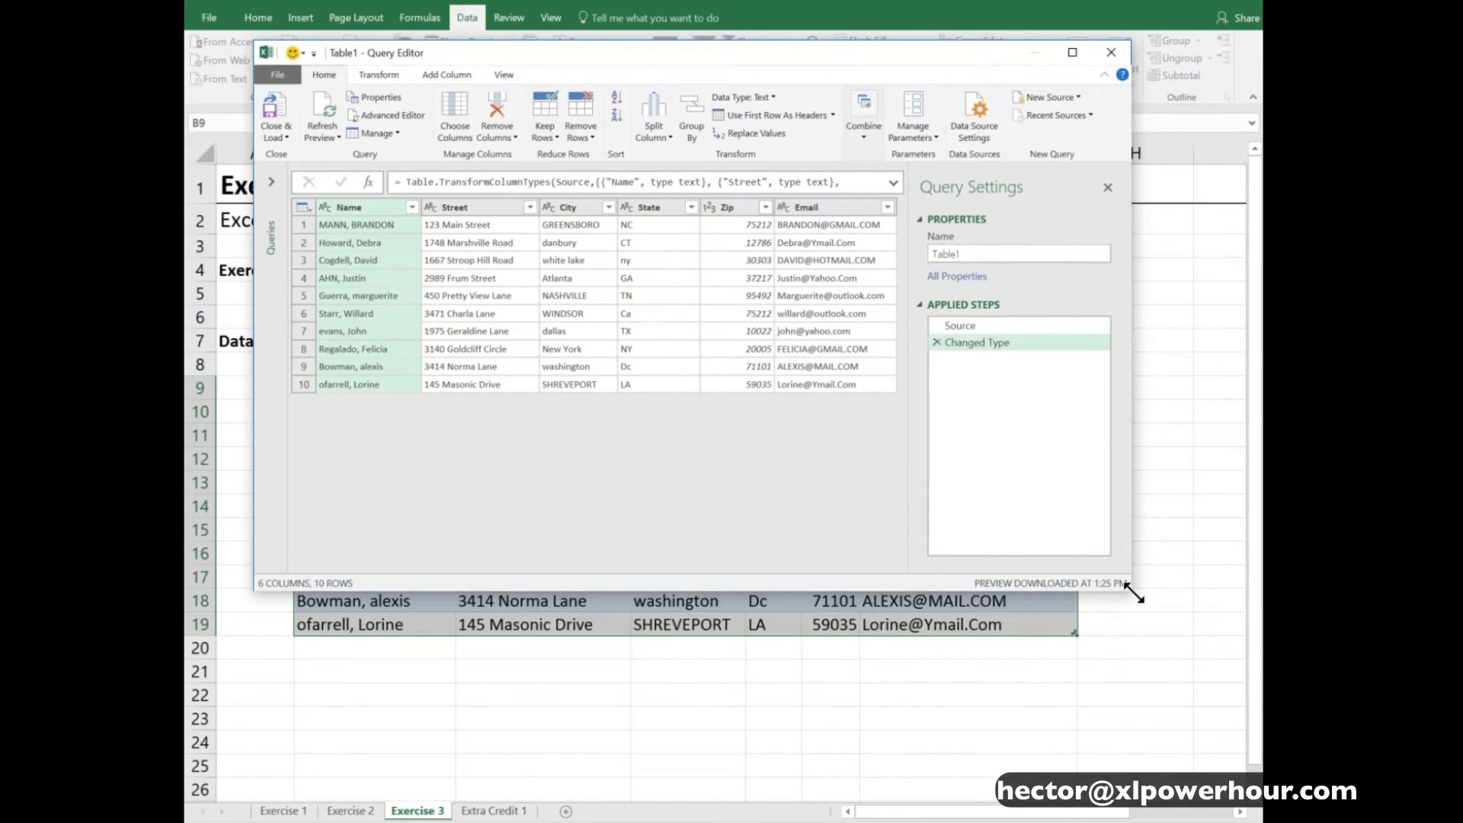
left_click_drag(1143, 594, 1219, 617)
left_click_drag(766, 49, 742, 81)
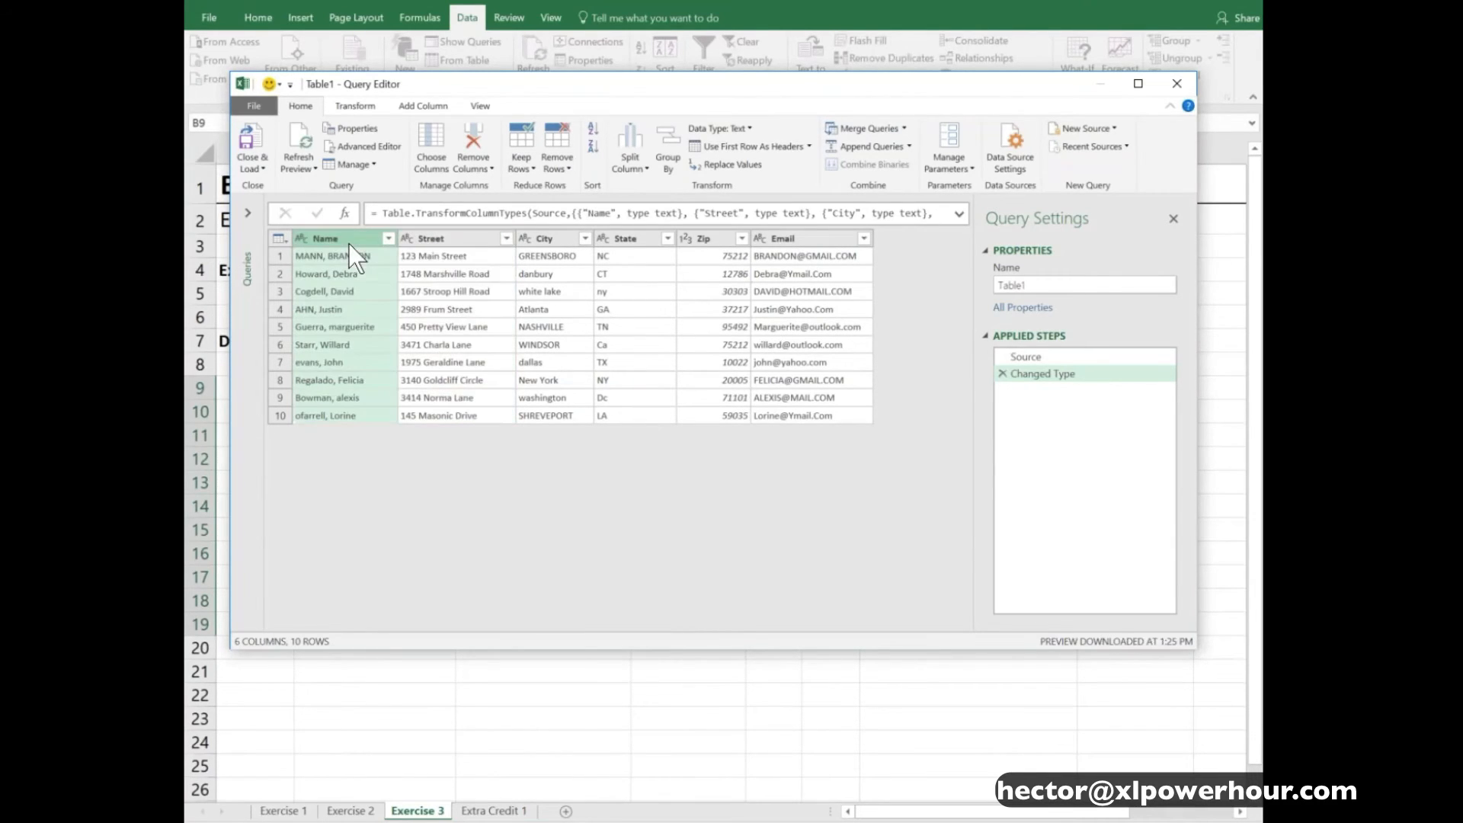
- Split the Name column at the left-most comma delimiter, and check the two resulting name columns
left_click(632, 169)
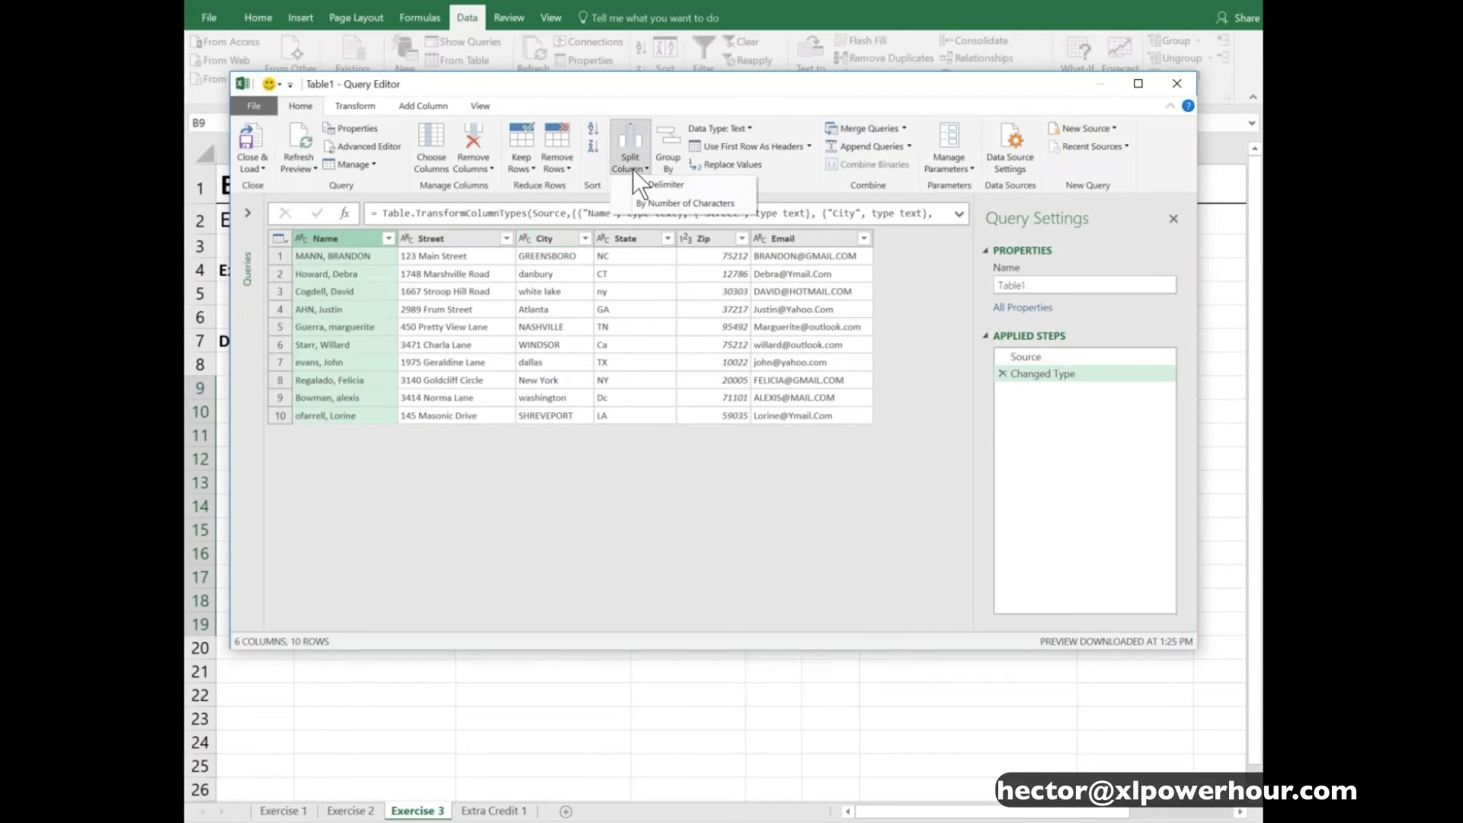
left_click(712, 188)
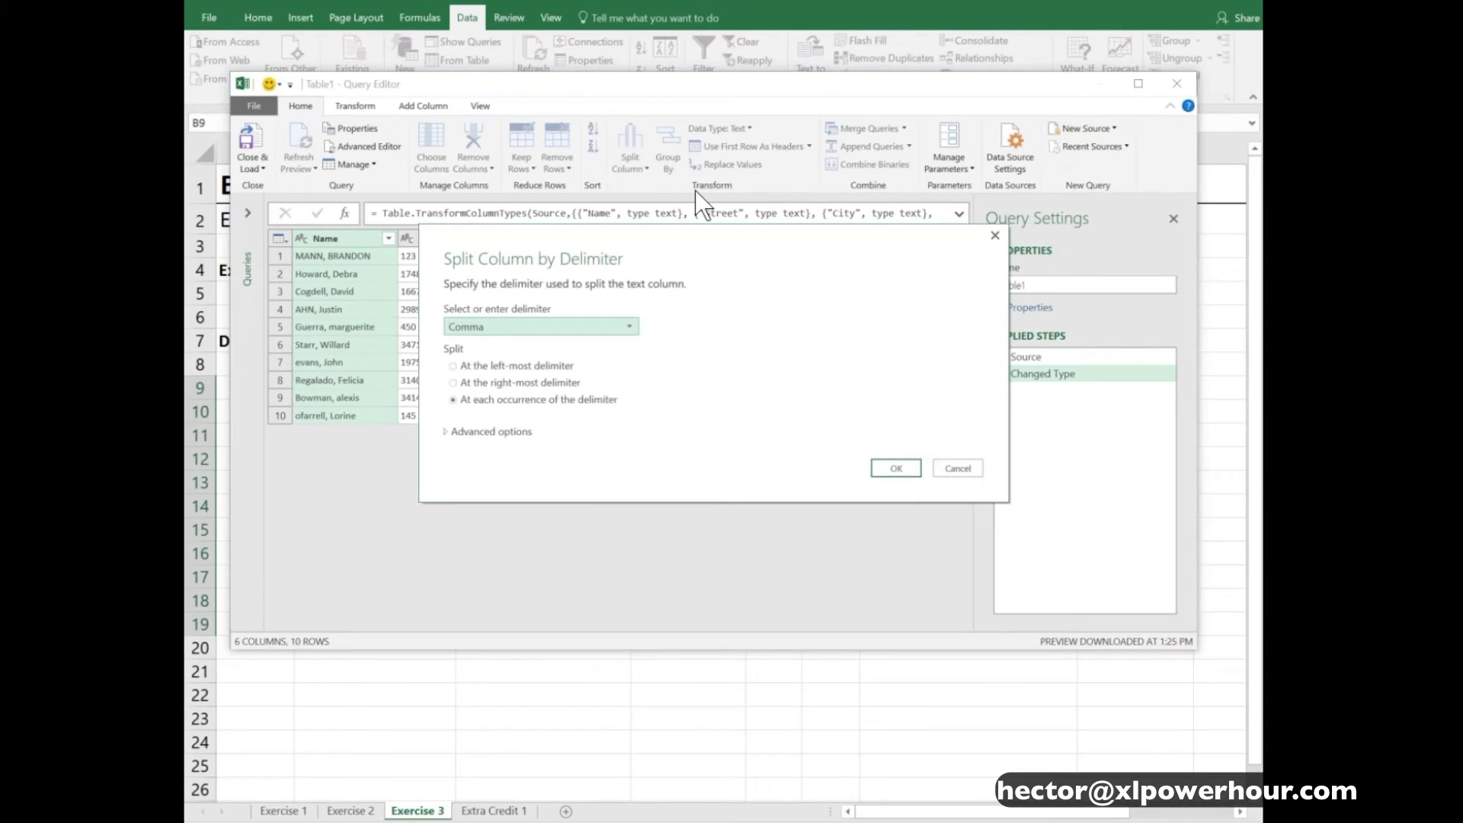
left_click(629, 327)
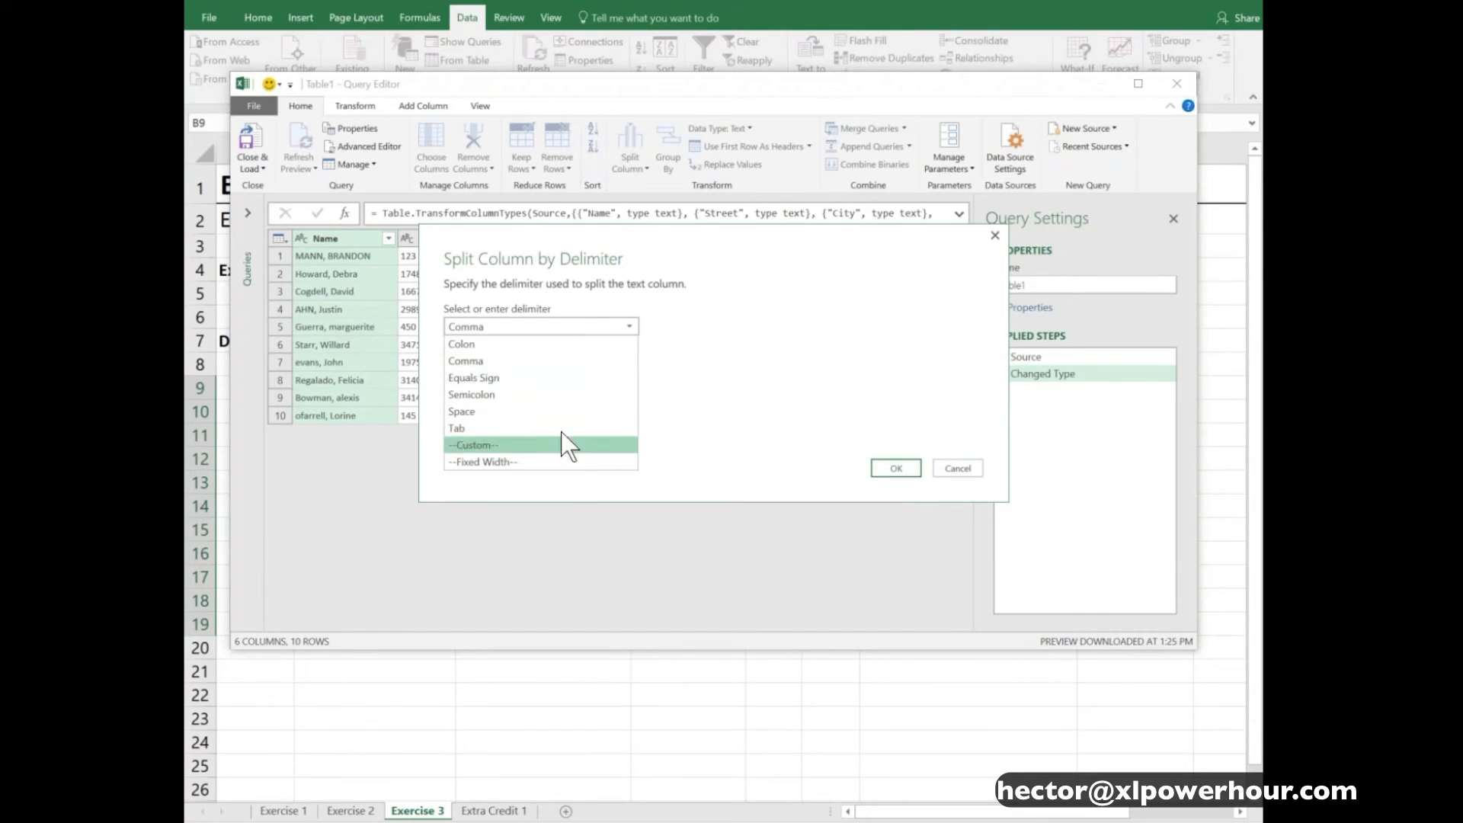
left_click(538, 362)
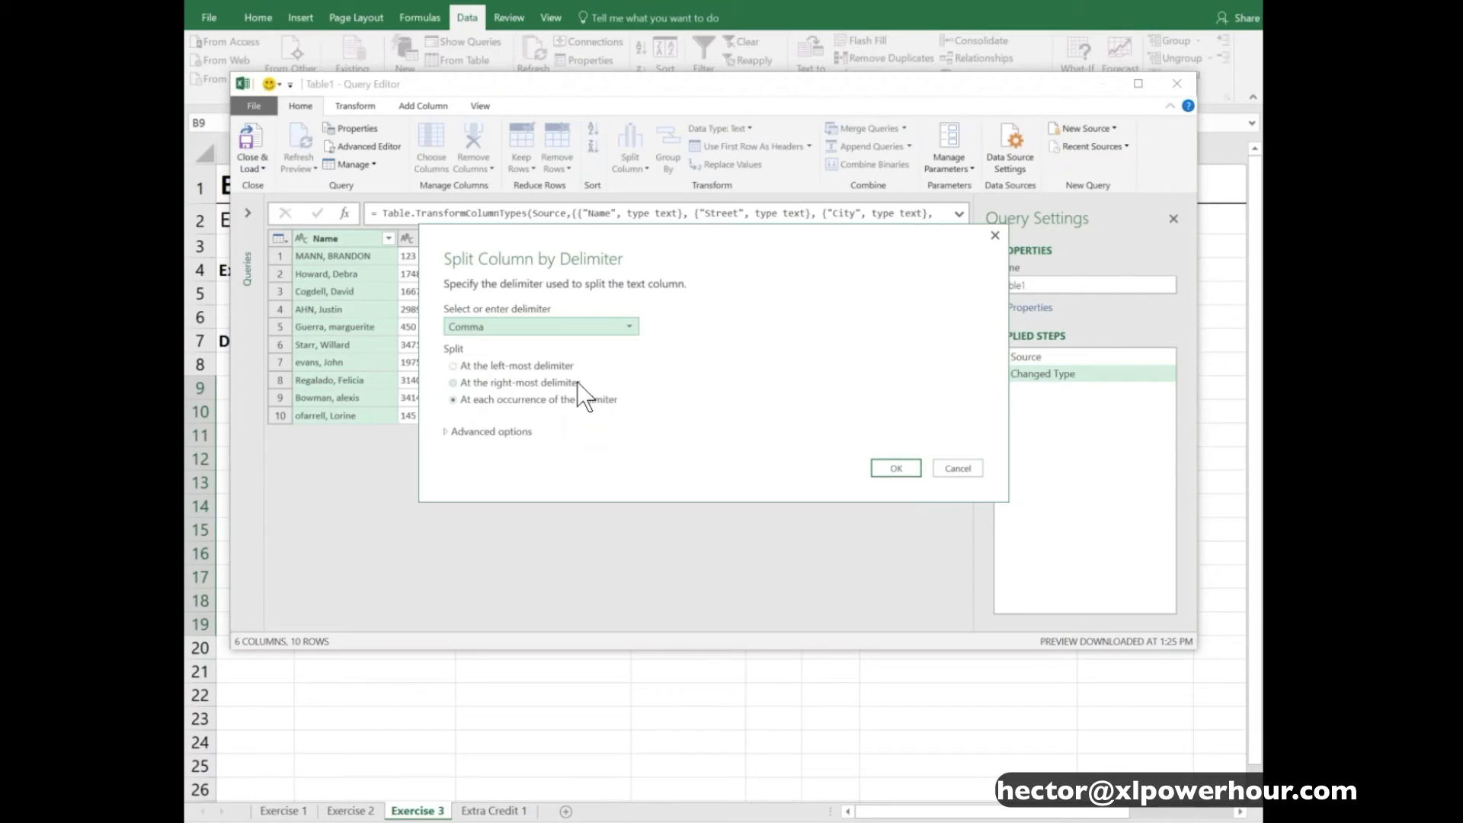
left_click(549, 365)
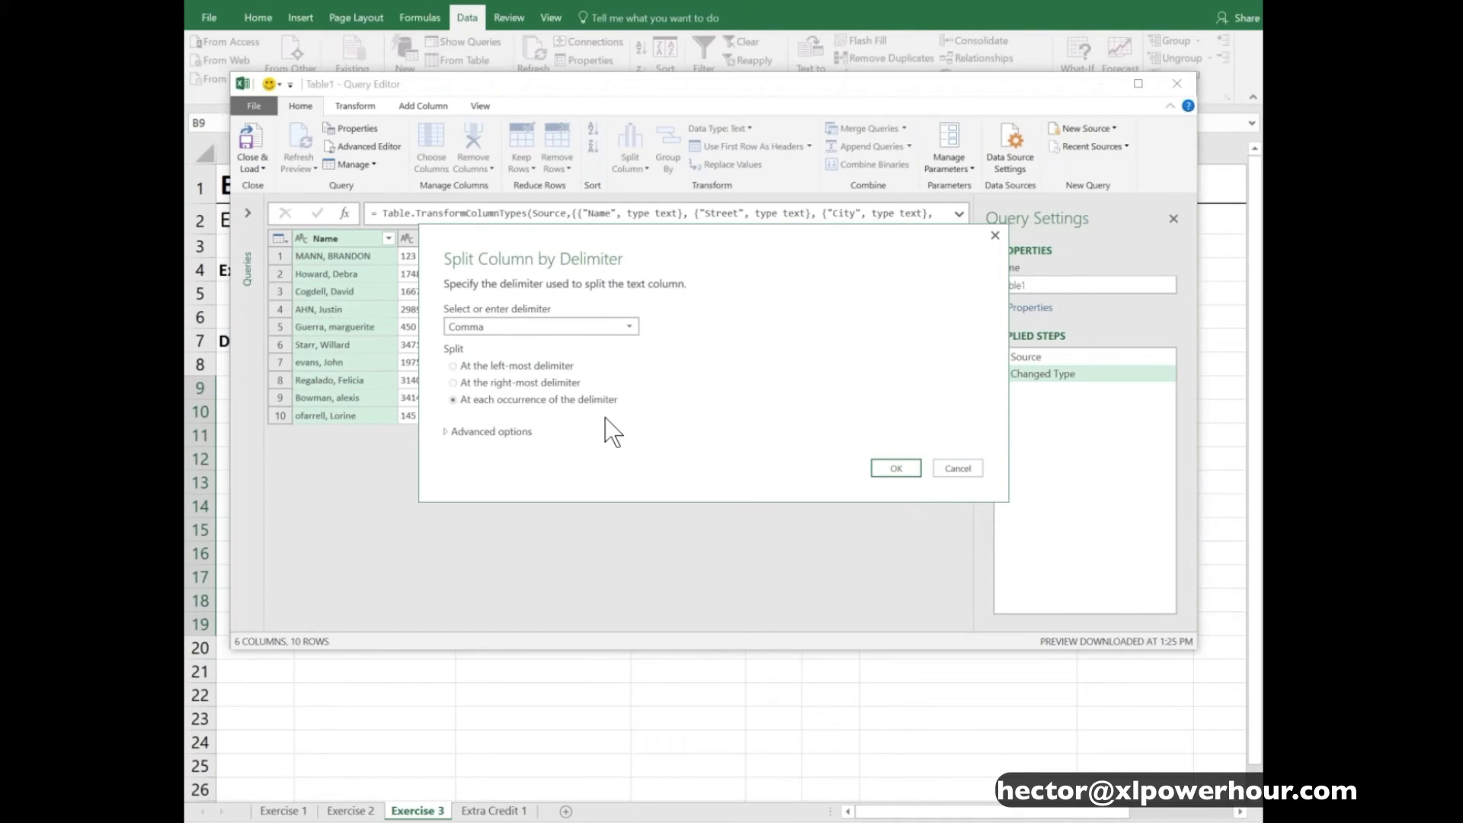
left_click(558, 366)
left_click(896, 469)
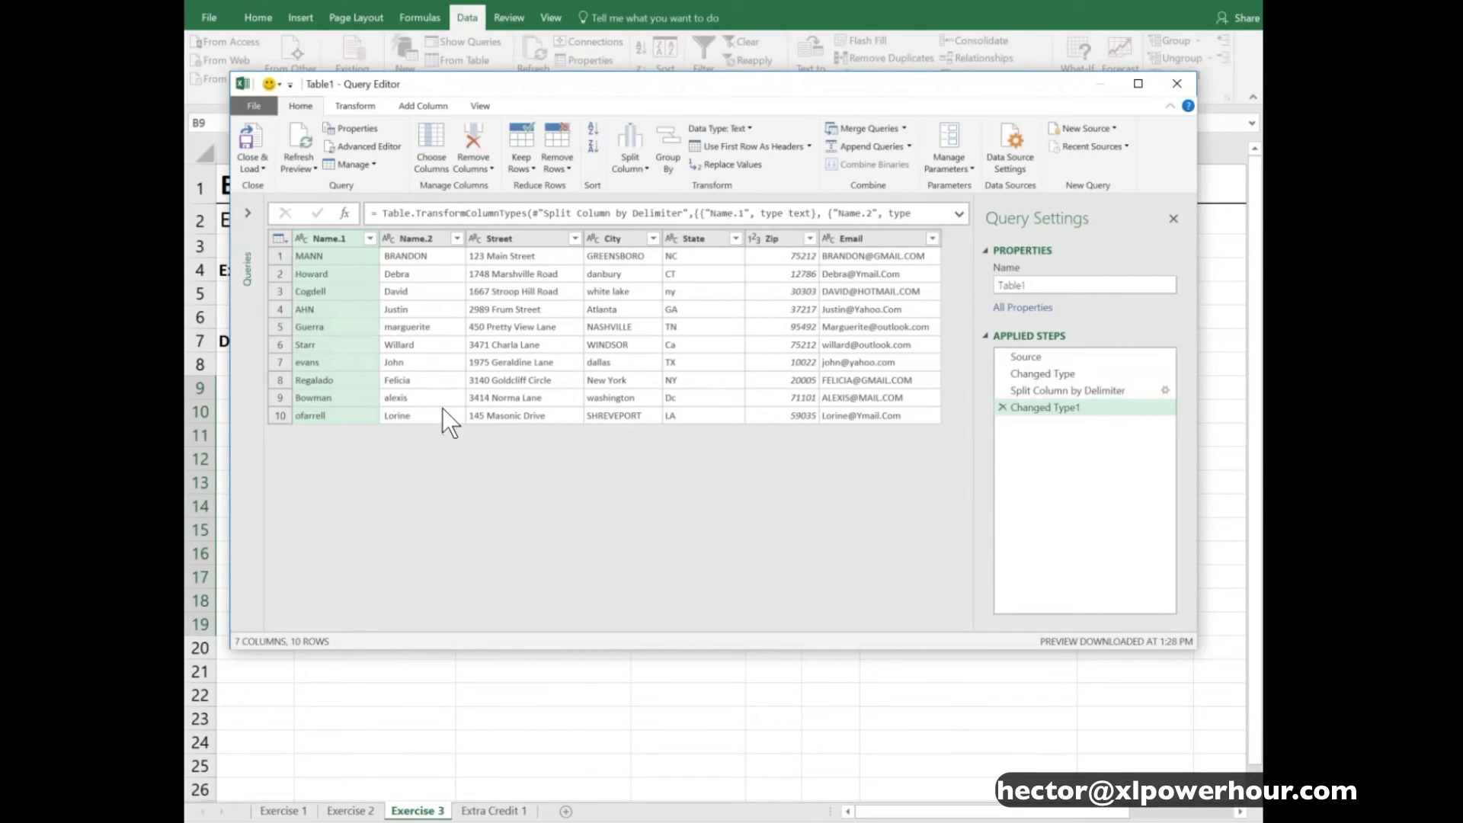
left_click(407, 239)
left_click(351, 239)
left_click(404, 240)
left_click(342, 240)
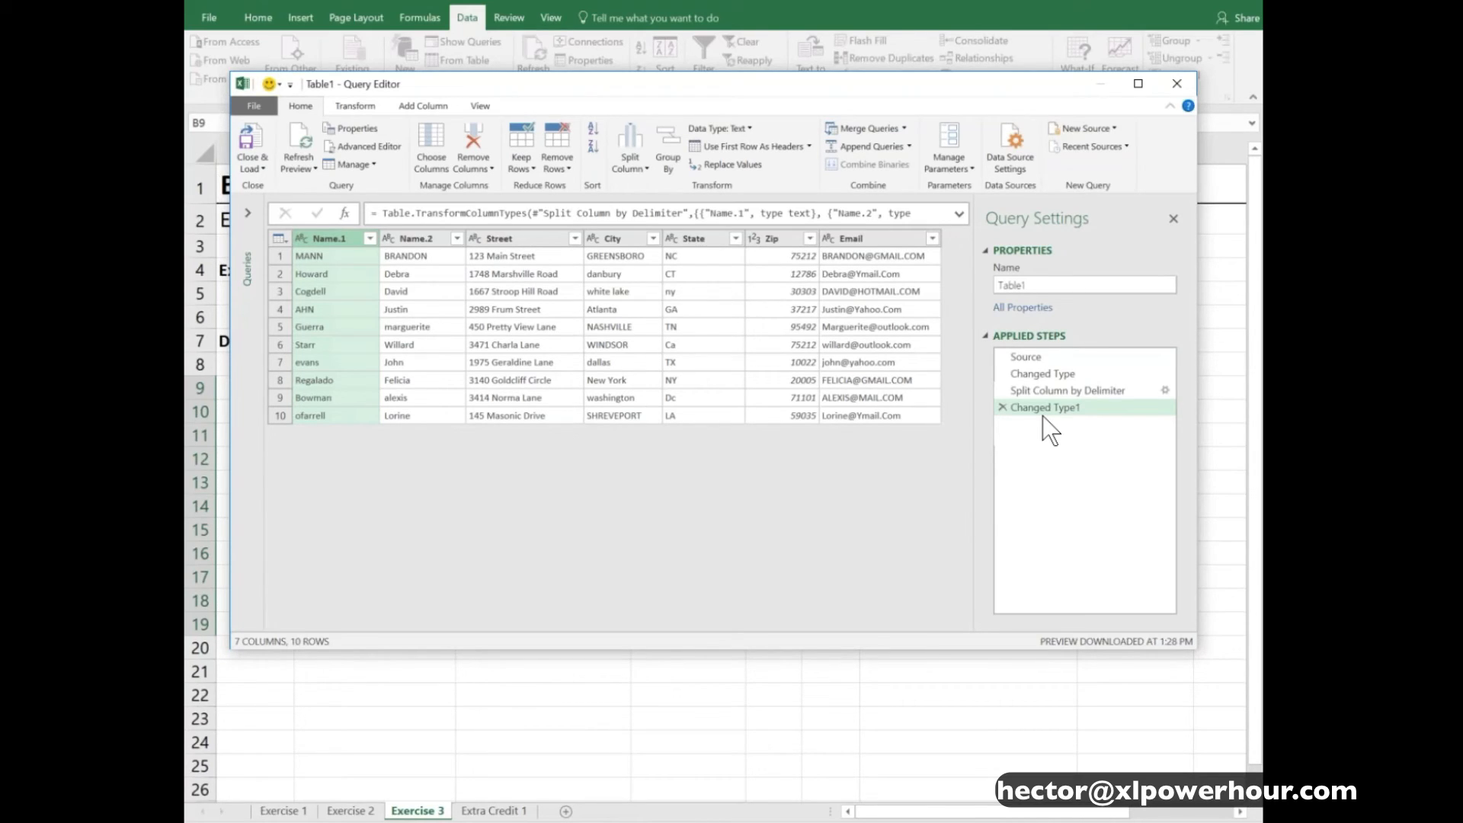
- Merge the Street, City and State columns using a custom separator of a comma followed by a space
left_click(527, 239)
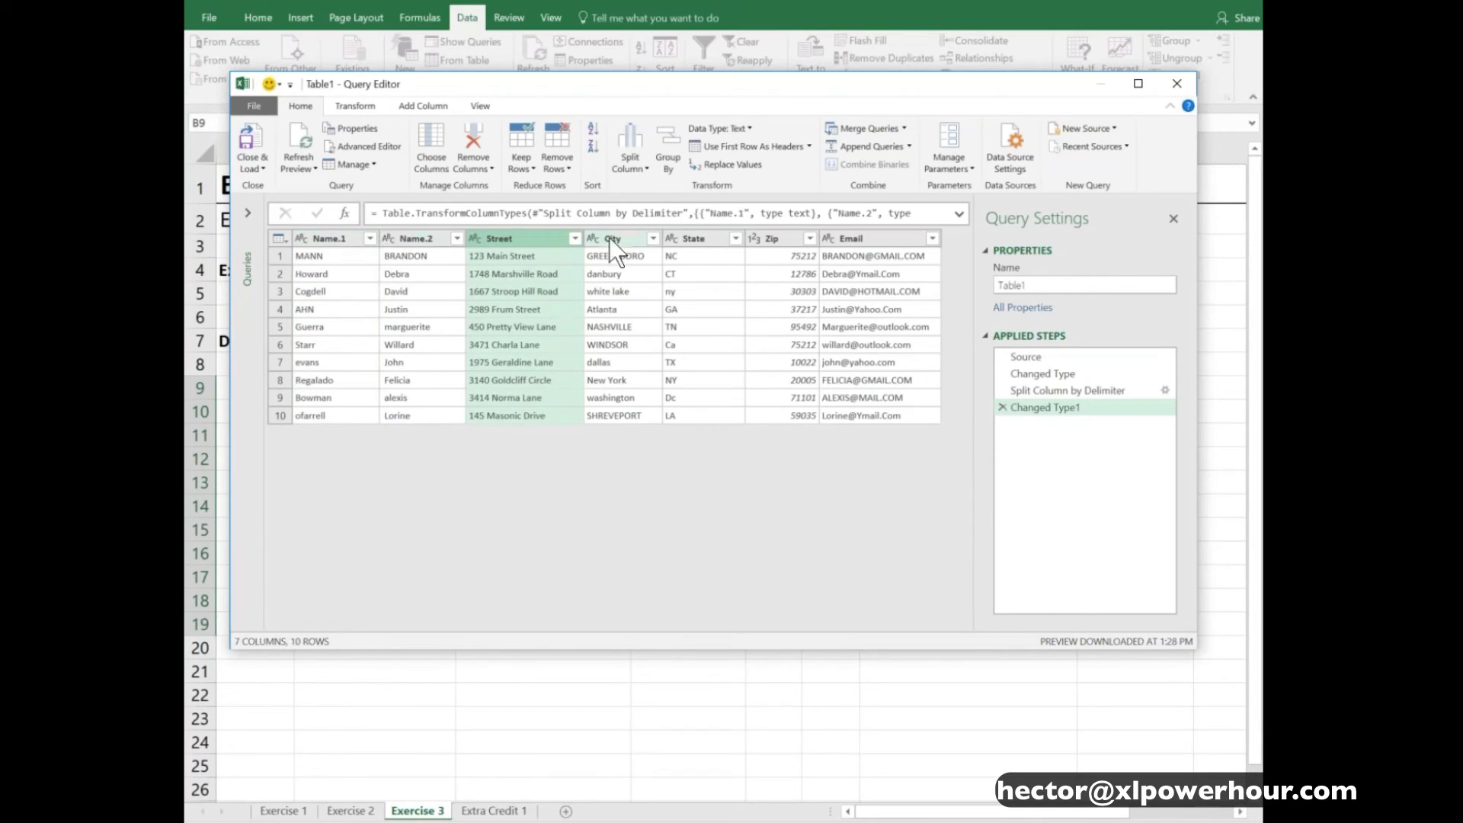
left_click(693, 240, "shift")
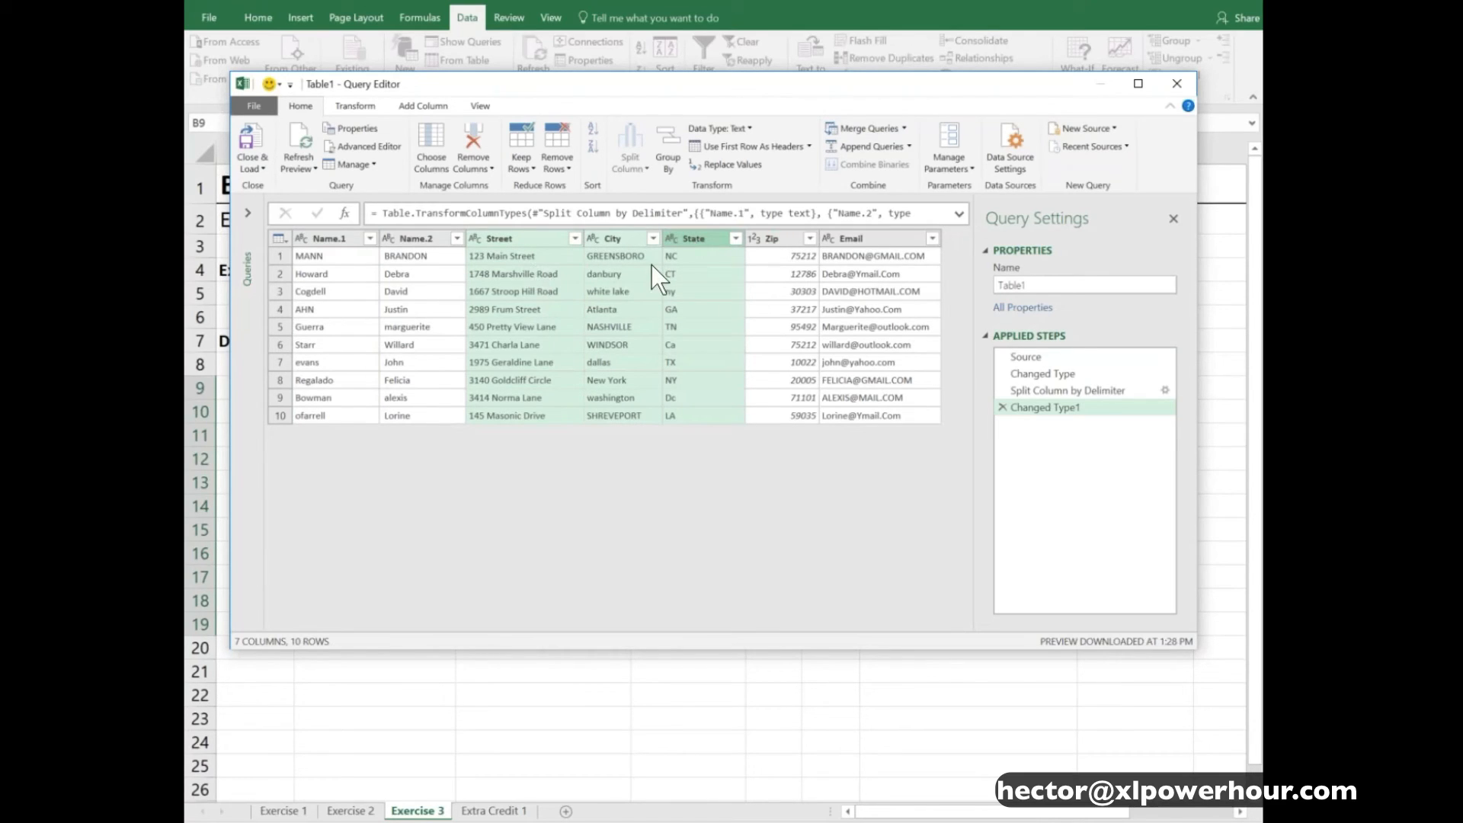
left_click(362, 112)
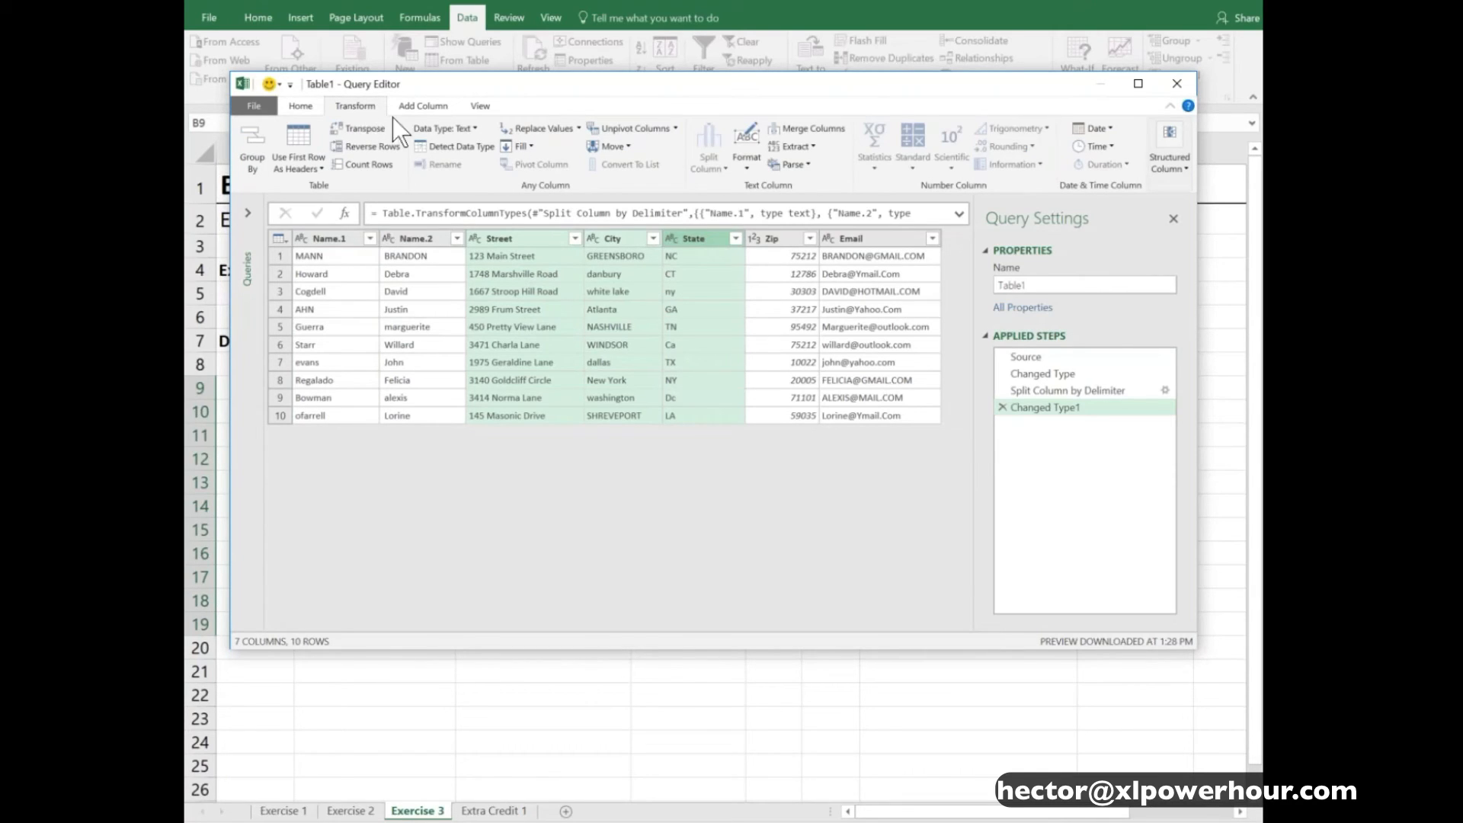
left_click(833, 129)
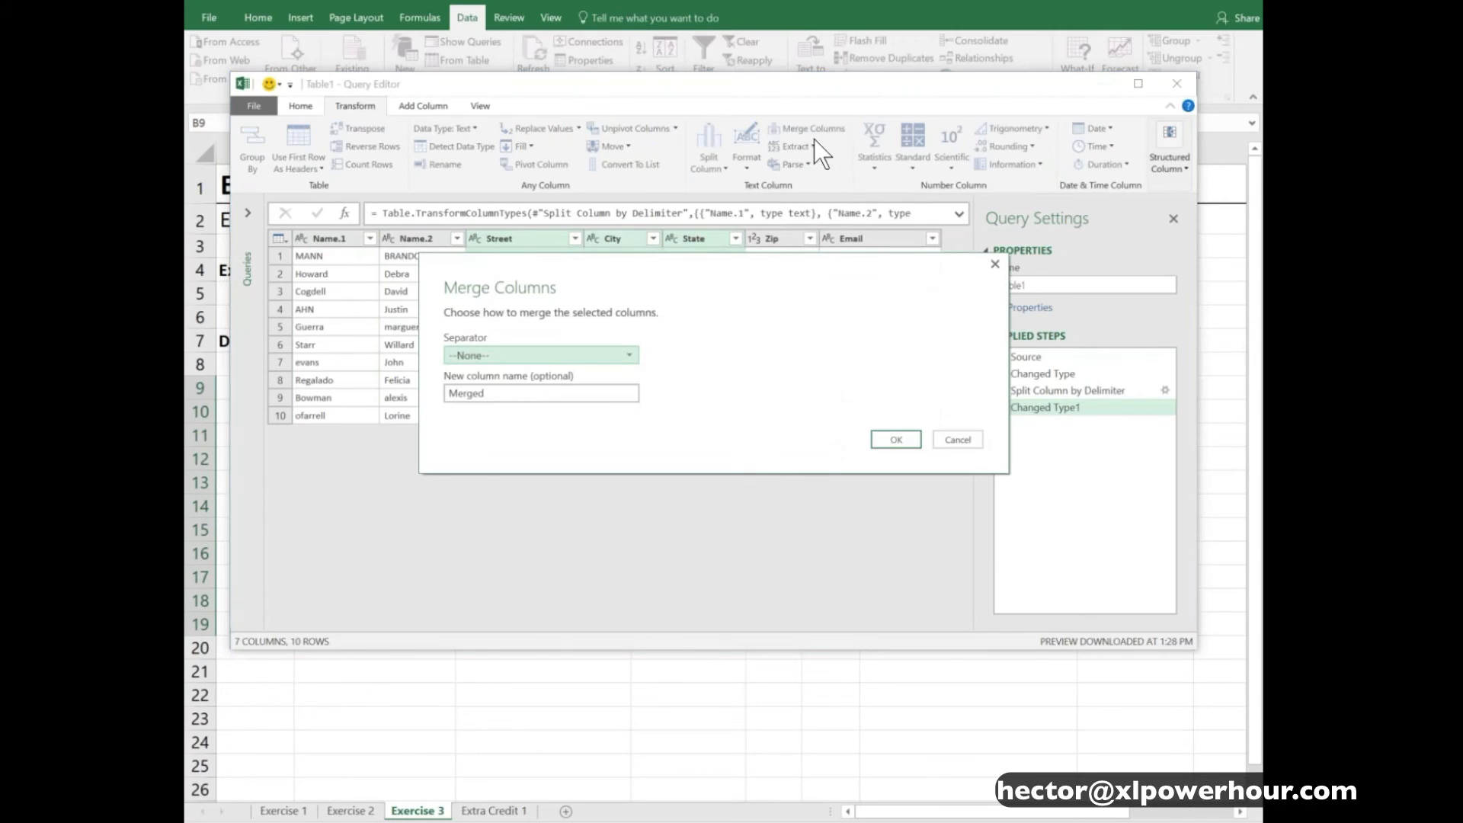
left_click(624, 358)
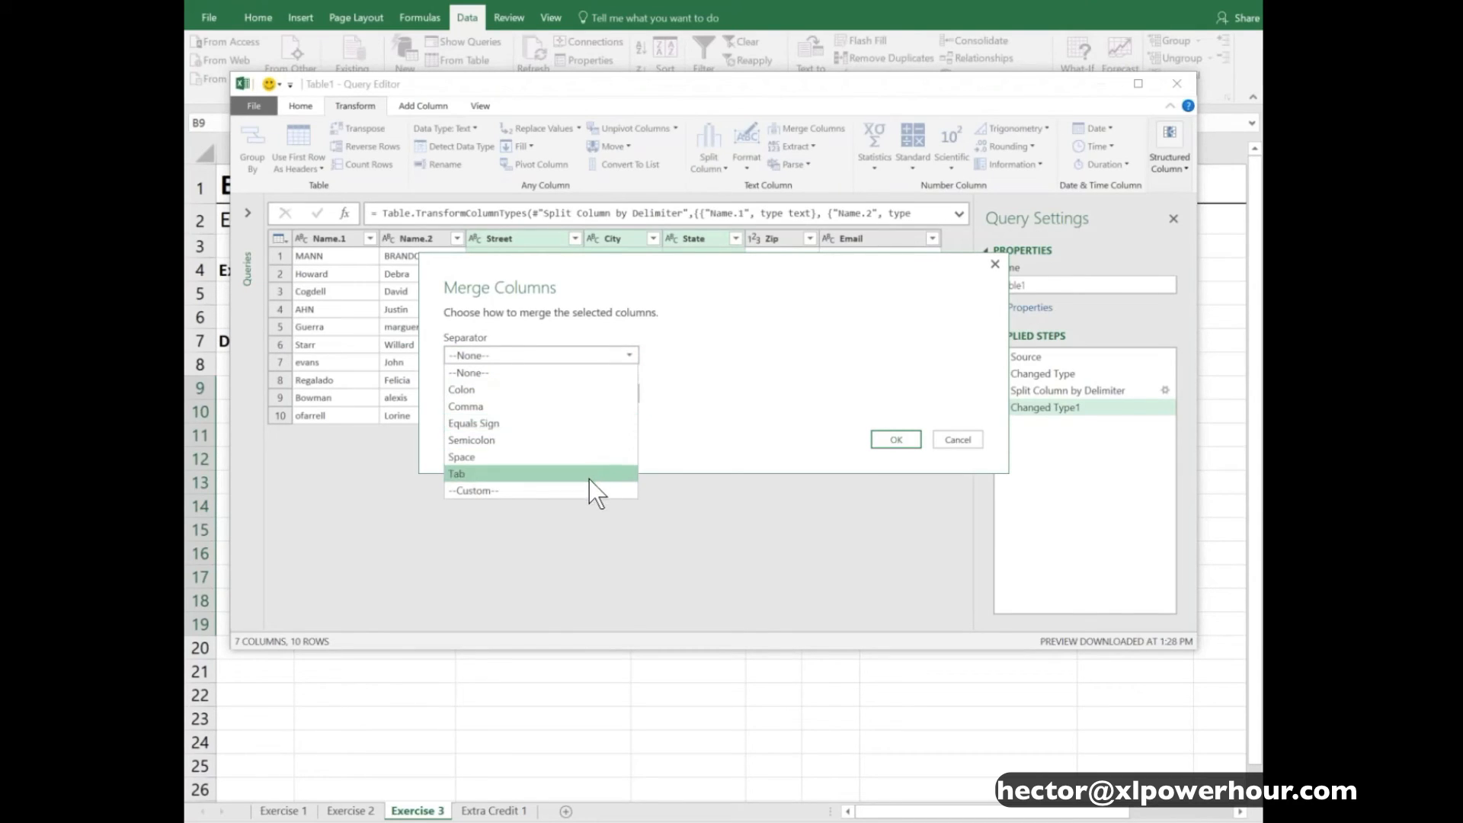
left_click(556, 491)
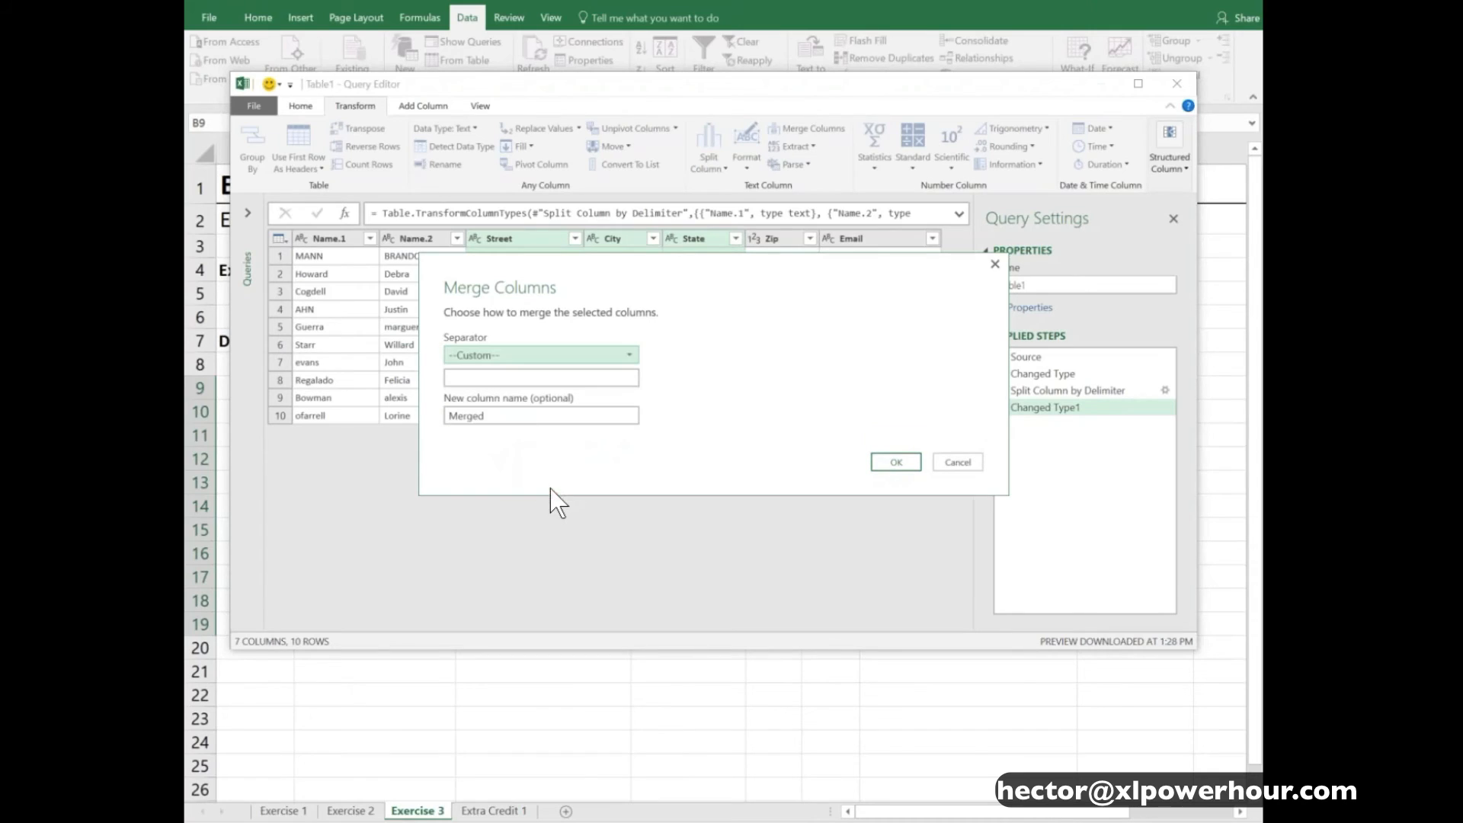
left_click(519, 378)
type(",")
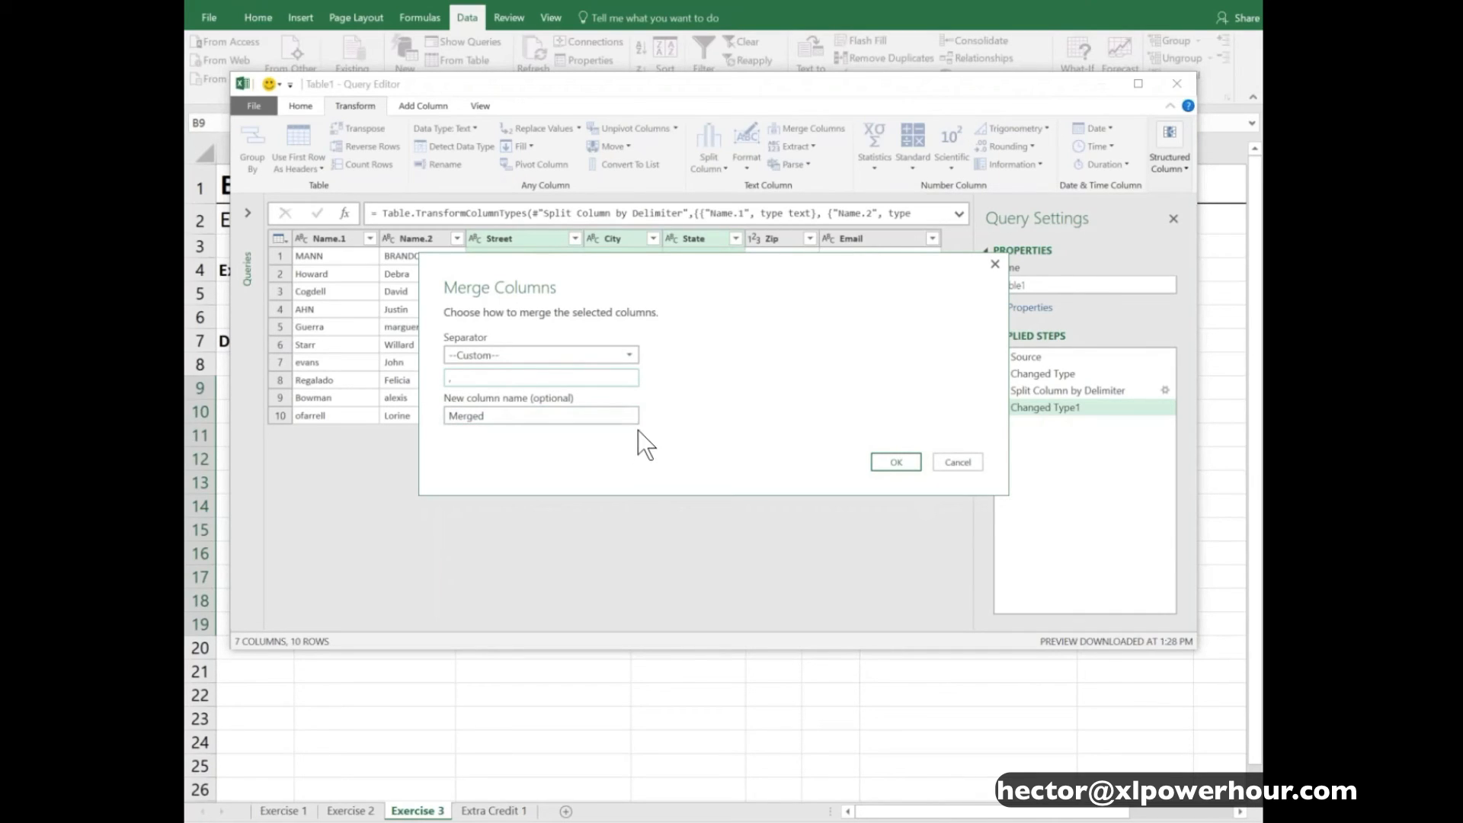
left_click(907, 459)
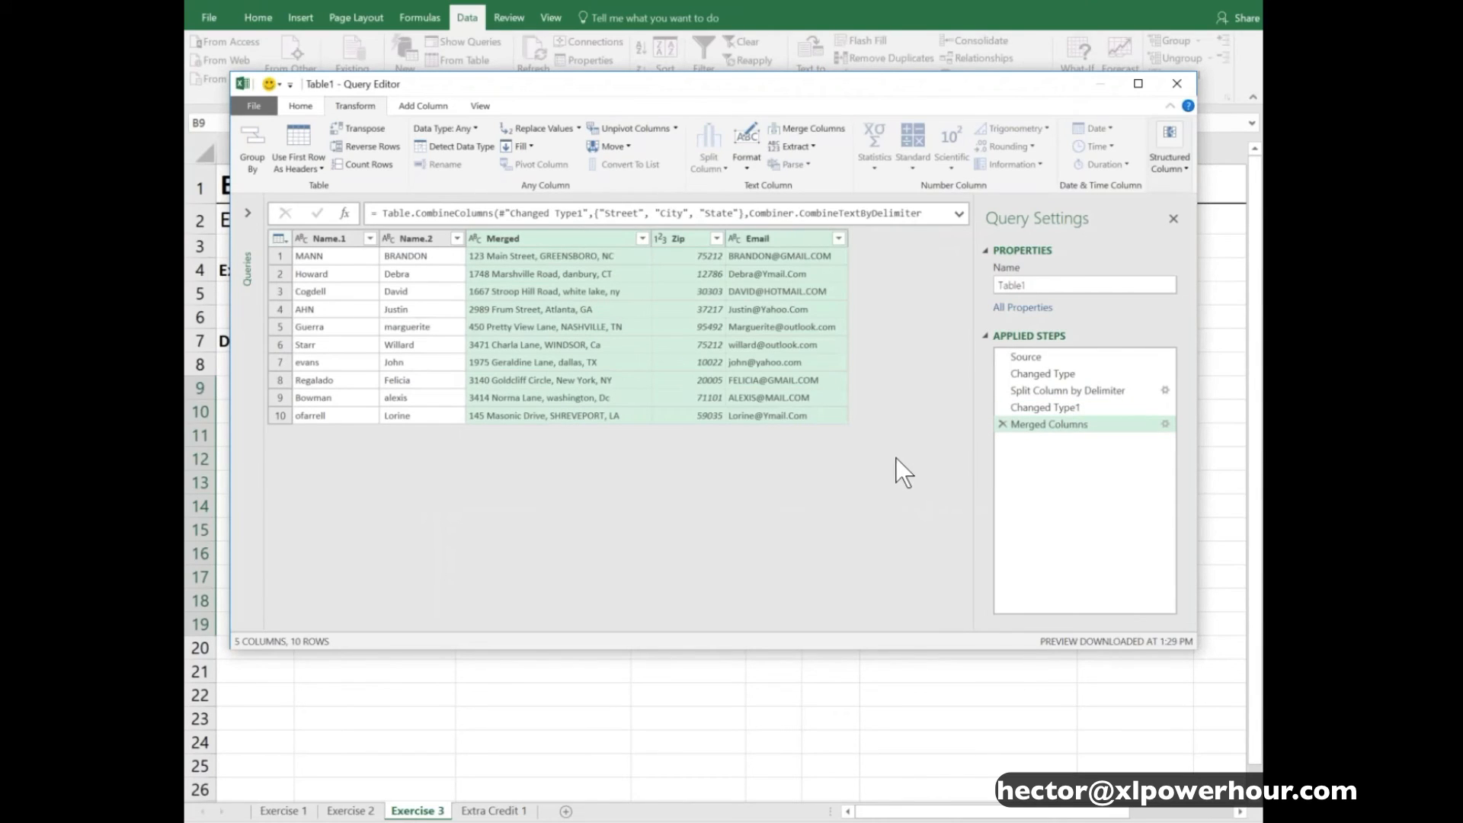
- Merge the combined street, city and state column with Zip using a space separator, naming the new column Address, and check the result
left_click(574, 241)
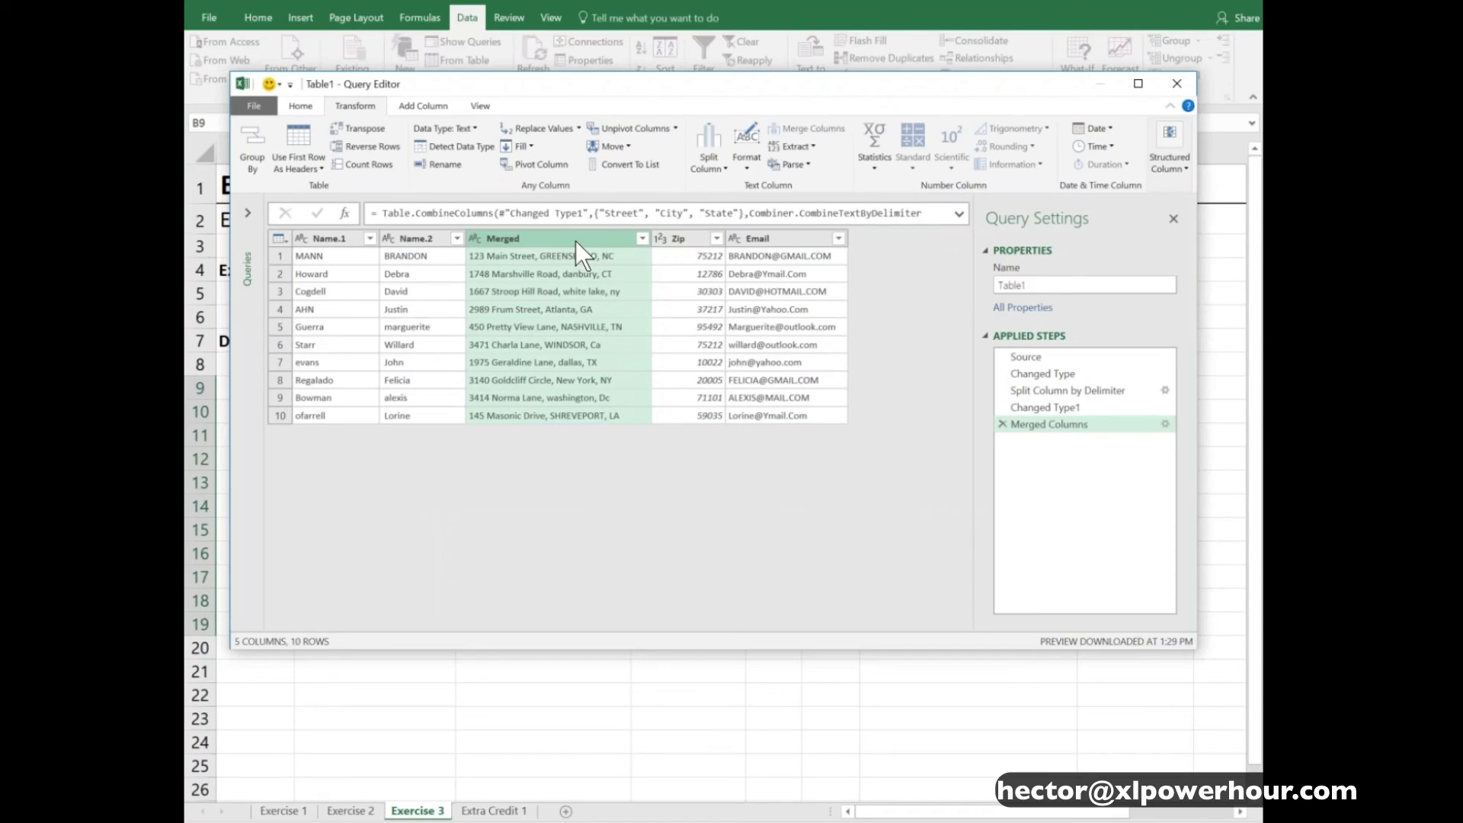
left_click(683, 239, "ctrl")
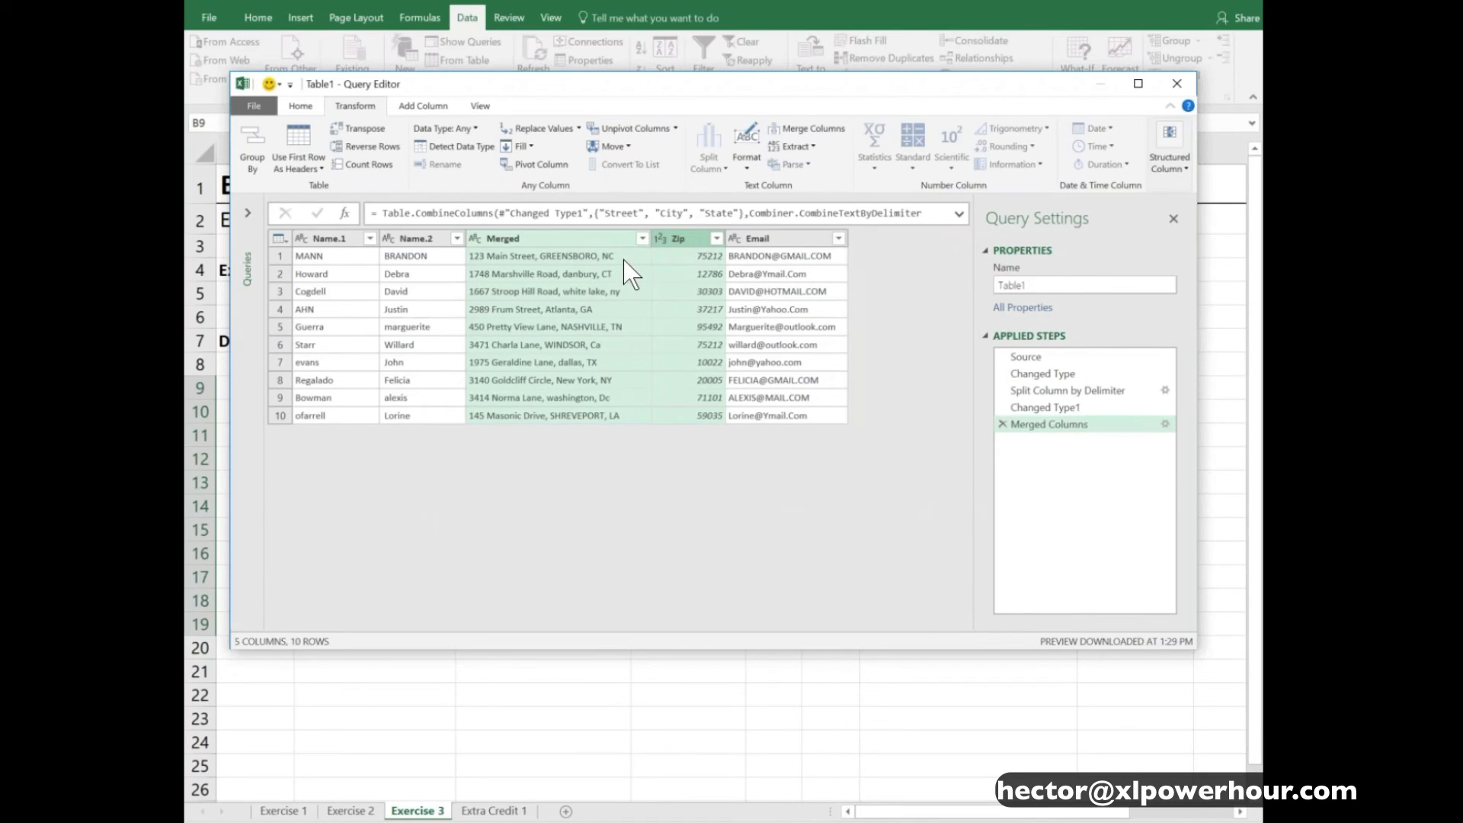
left_click(807, 126)
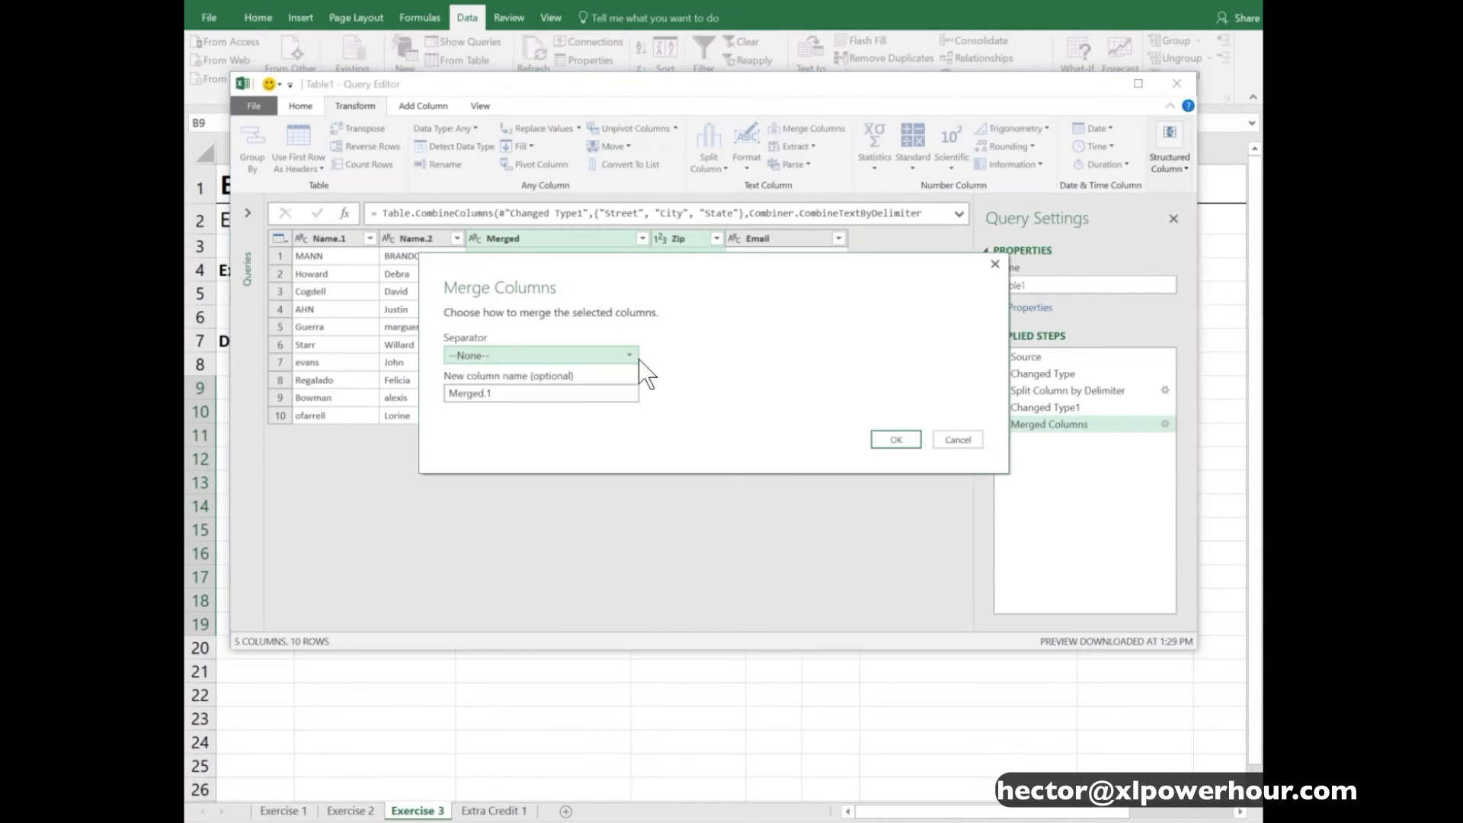
left_click(628, 357)
left_click(532, 454)
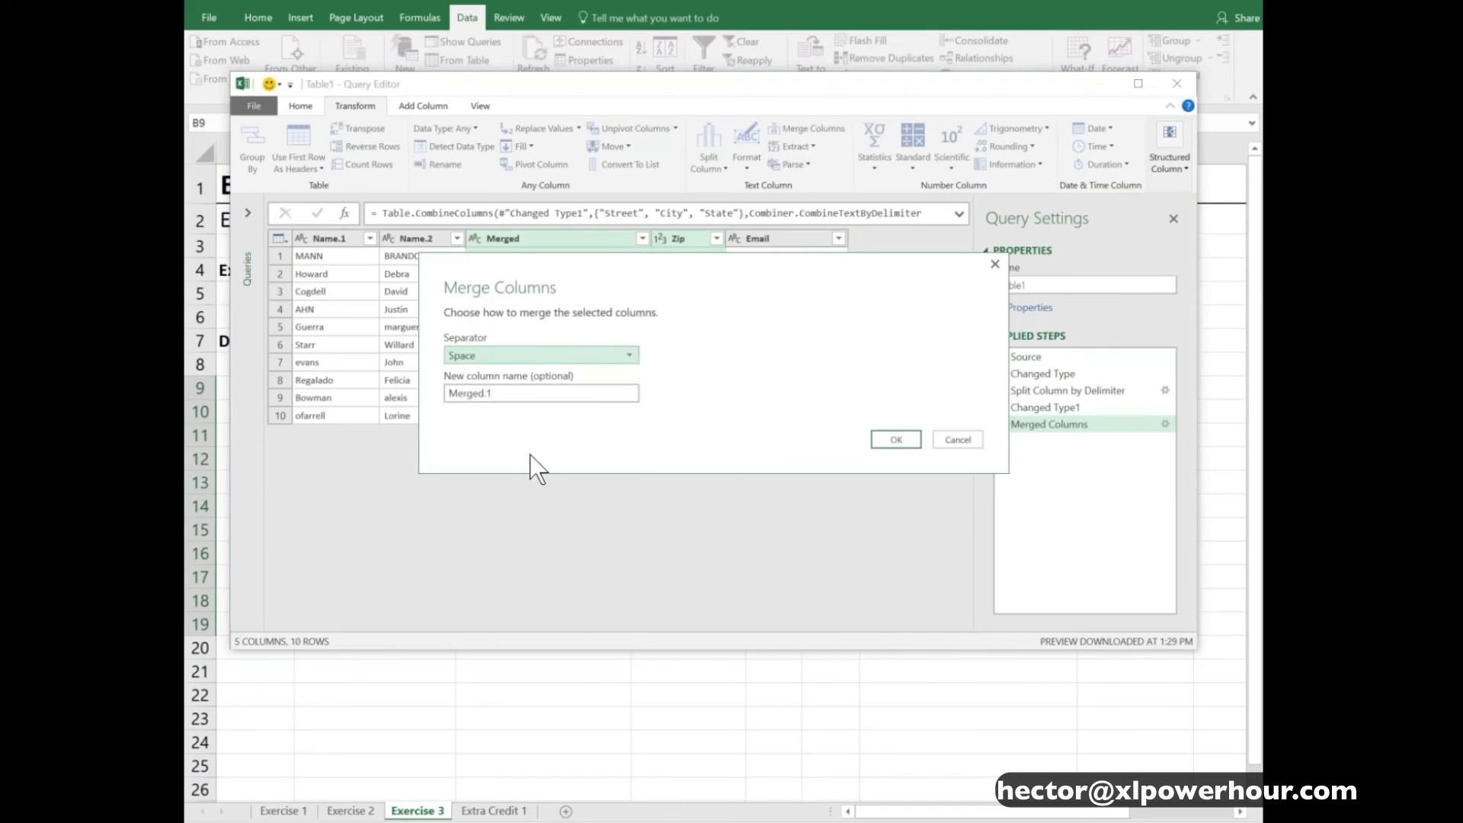
left_click_drag(534, 395, 446, 393)
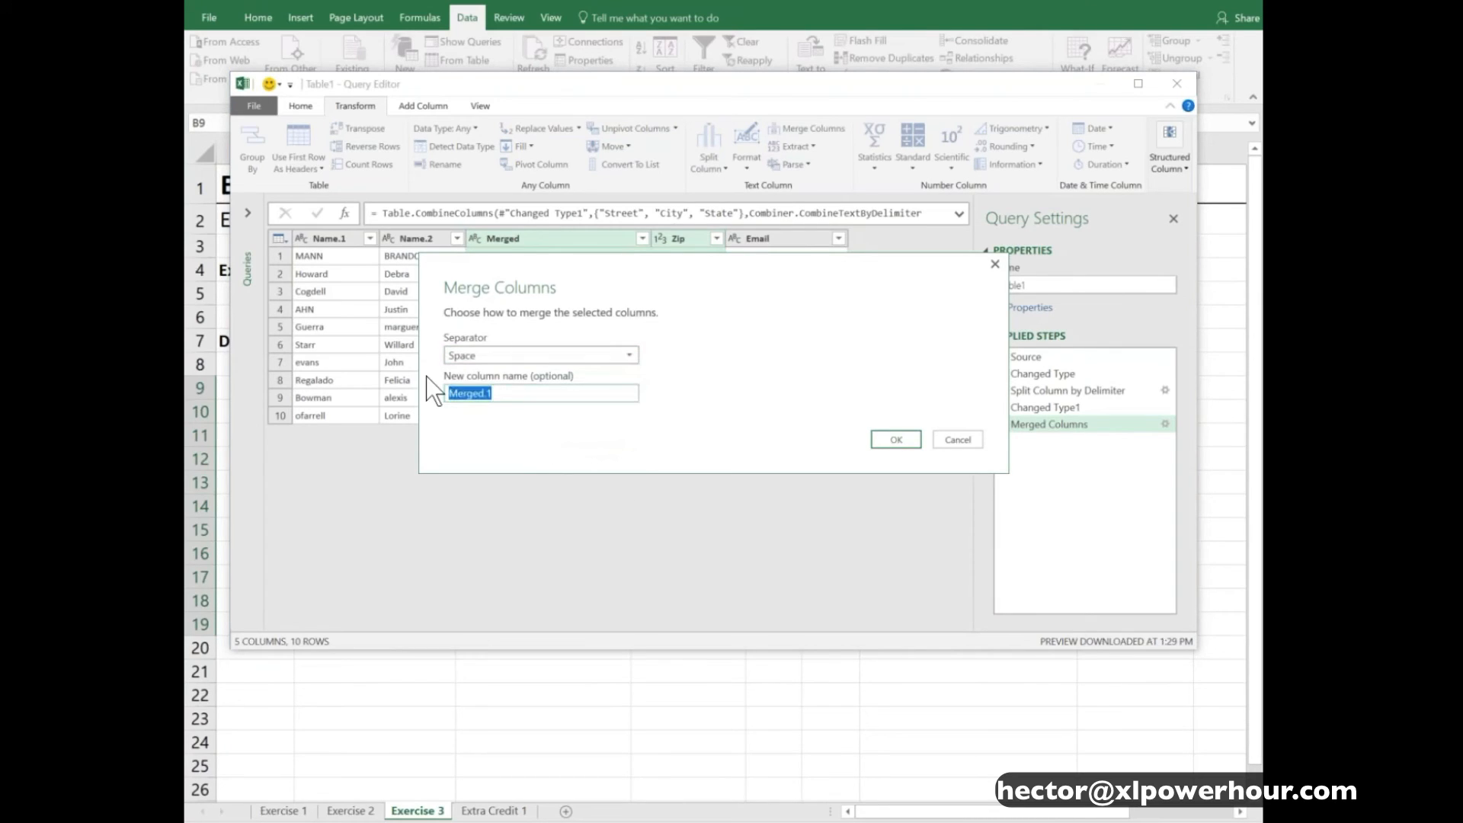
type("Address")
left_click(884, 440)
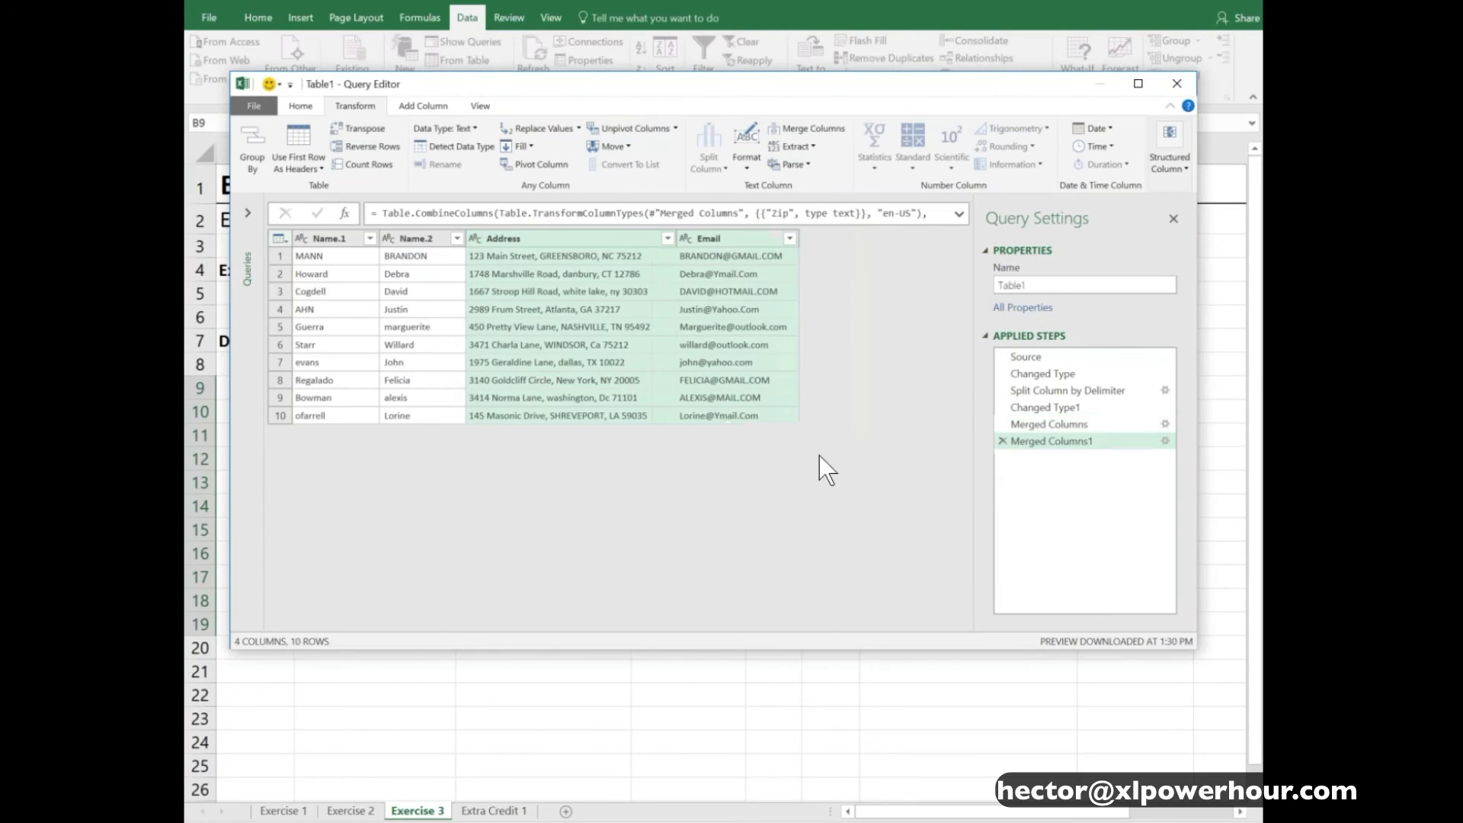
left_click(647, 259)
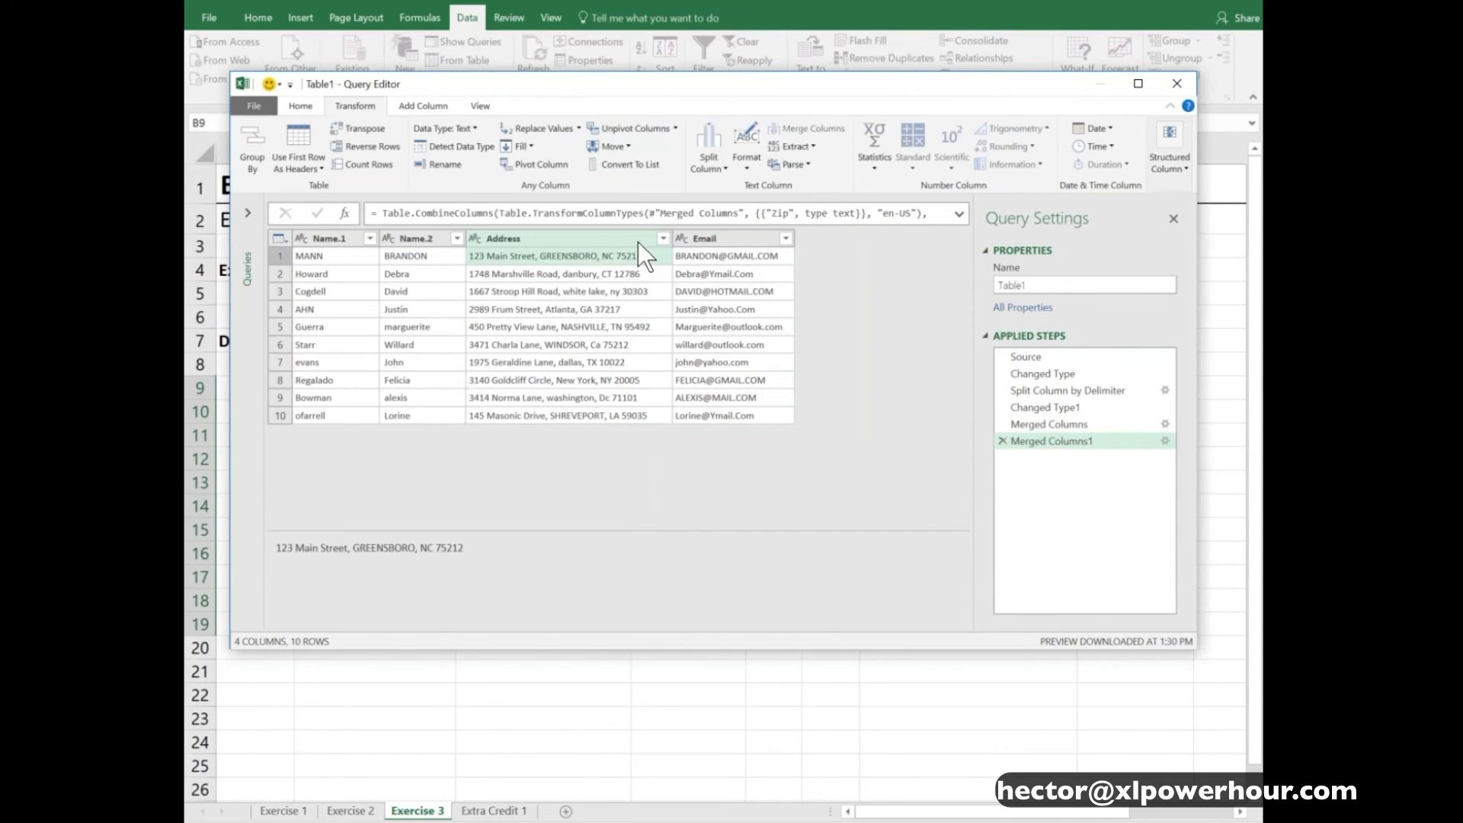
left_click(720, 239)
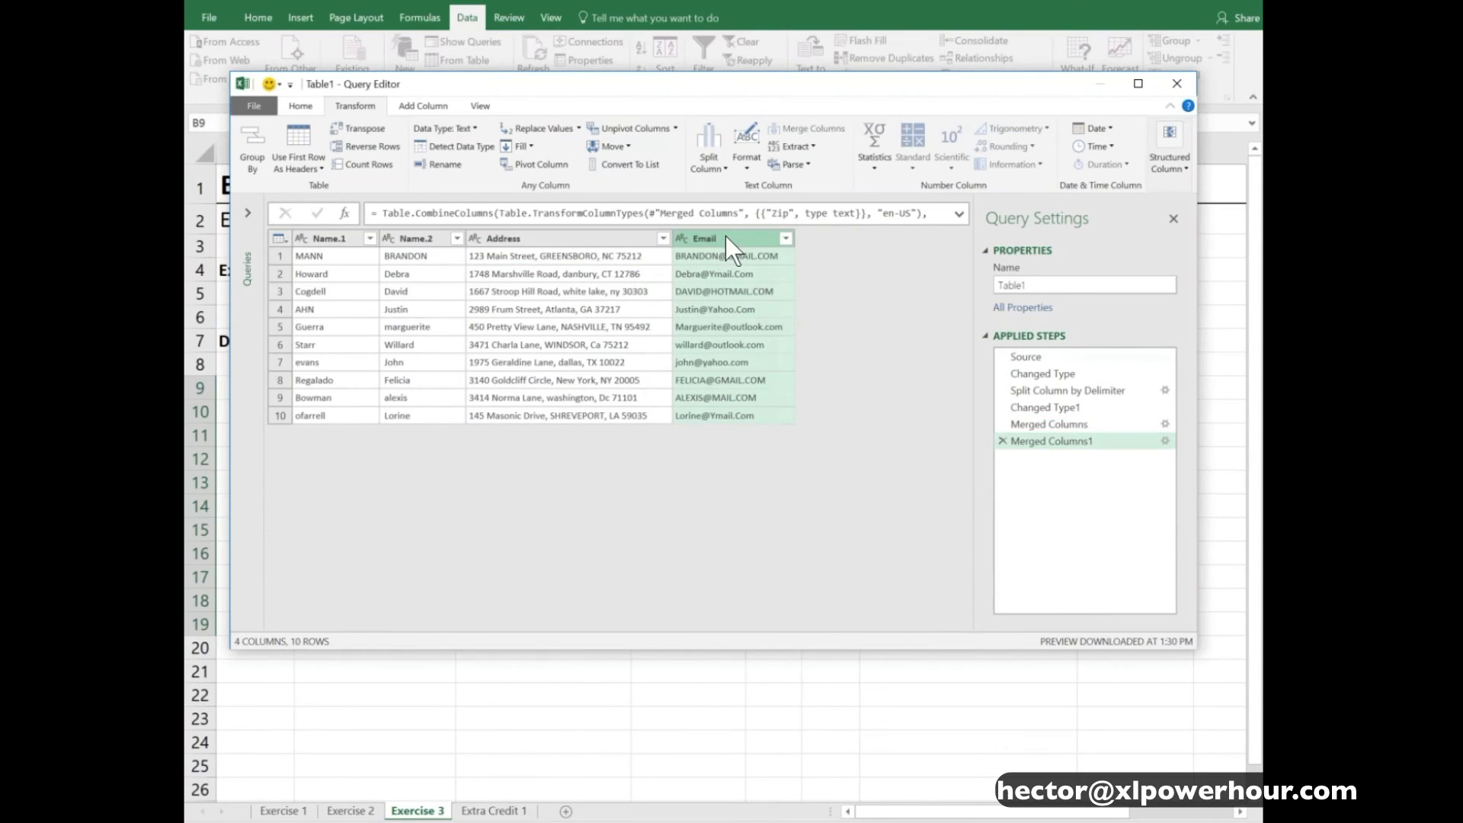
- Apply the Capitalize Each Word transform to the Name.1 and Name.2 columns
left_click(332, 238)
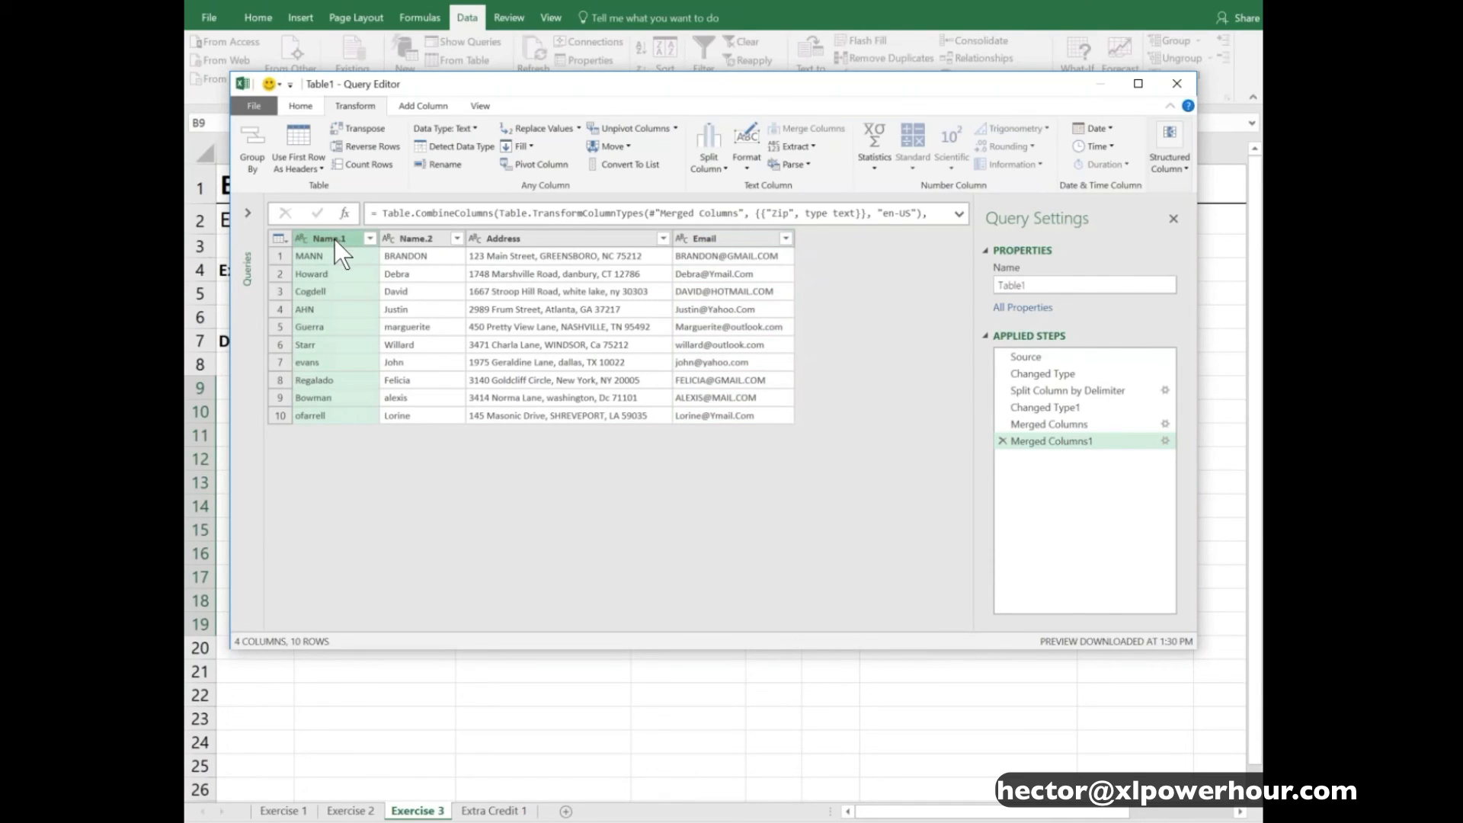
right_click(335, 240)
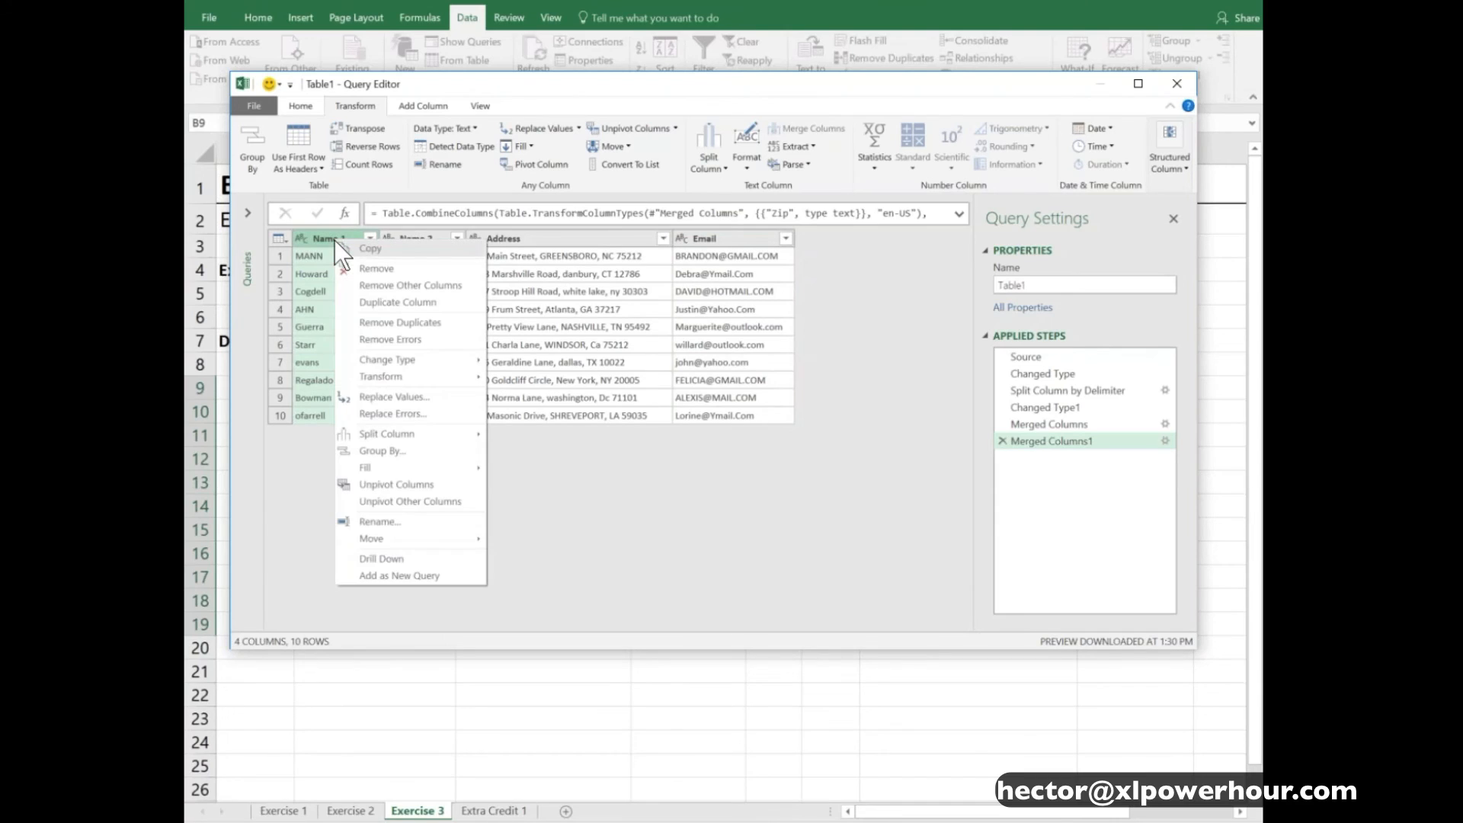
mouse_move(404, 373)
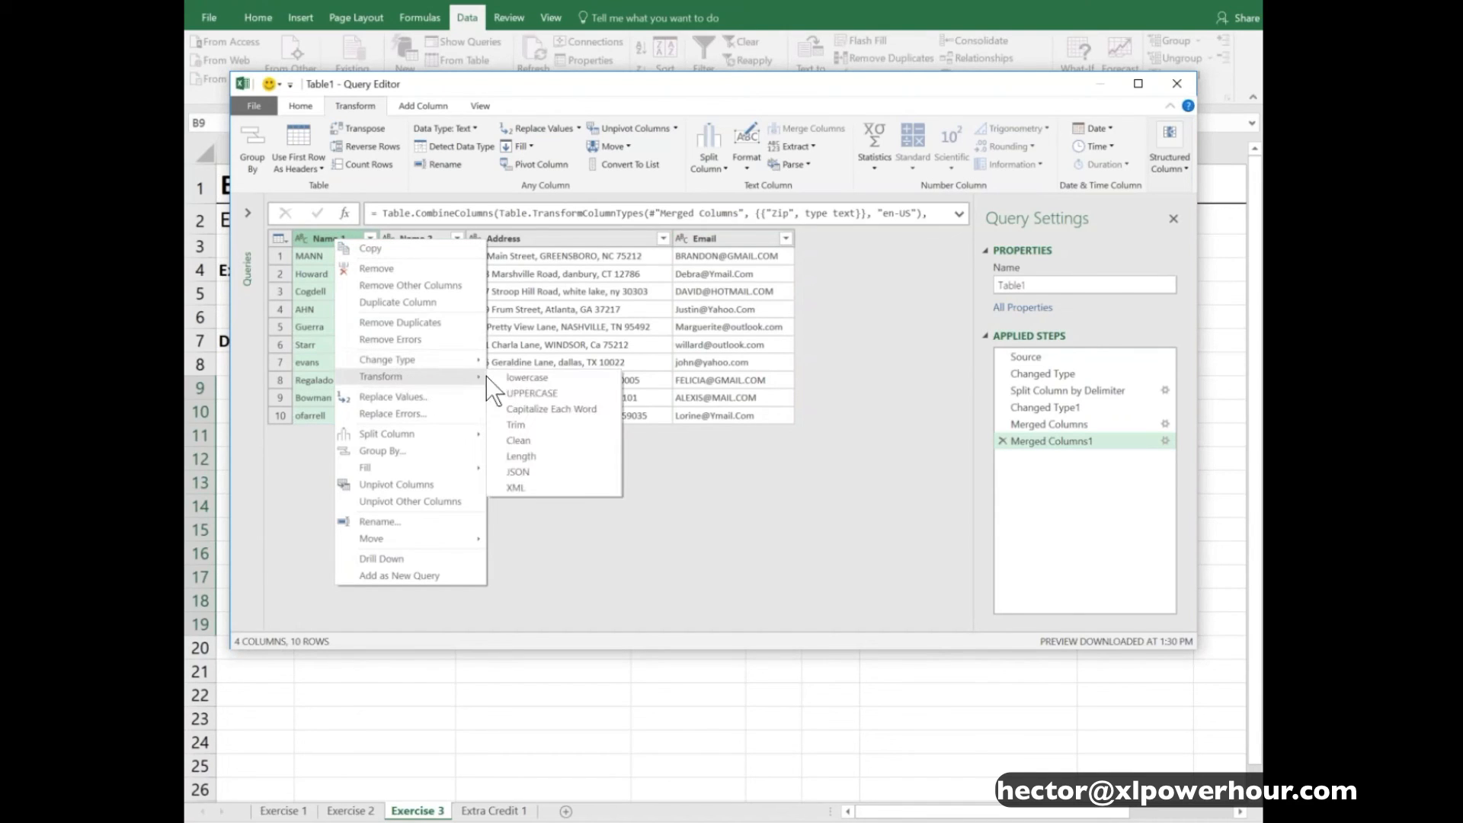
left_click(593, 412)
left_click(427, 238)
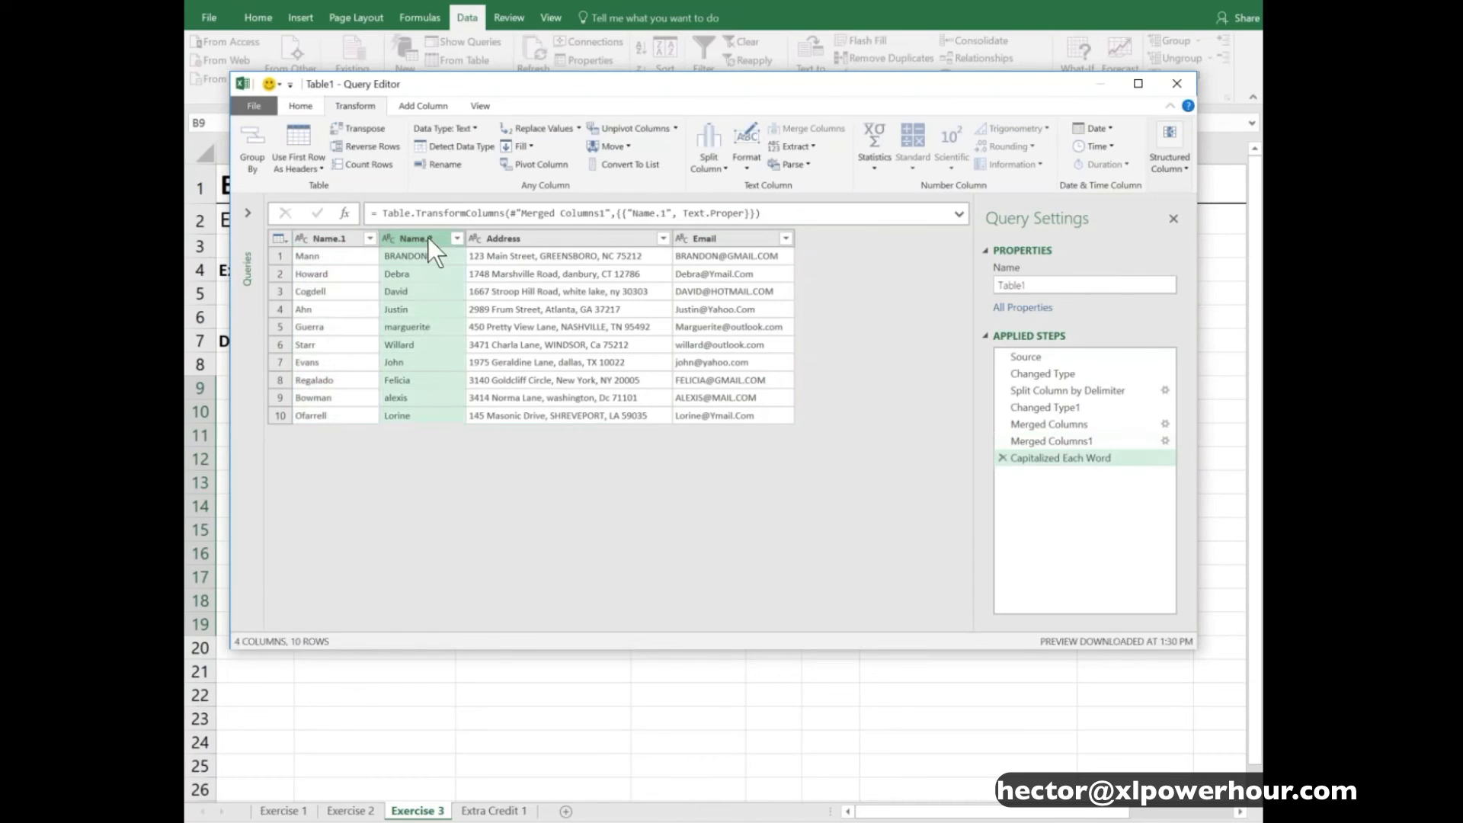
right_click(427, 238)
mouse_move(500, 373)
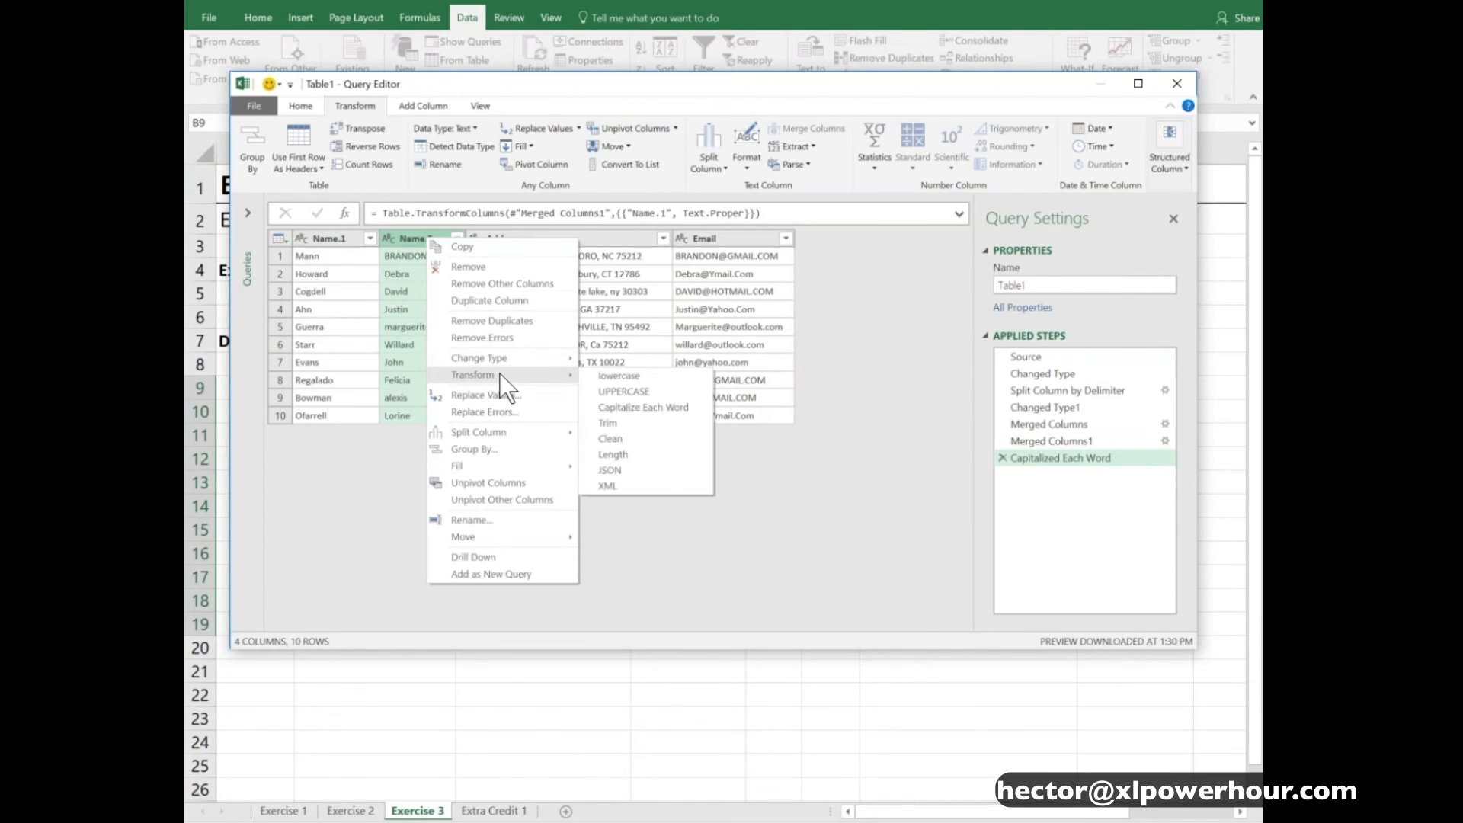
left_click(640, 406)
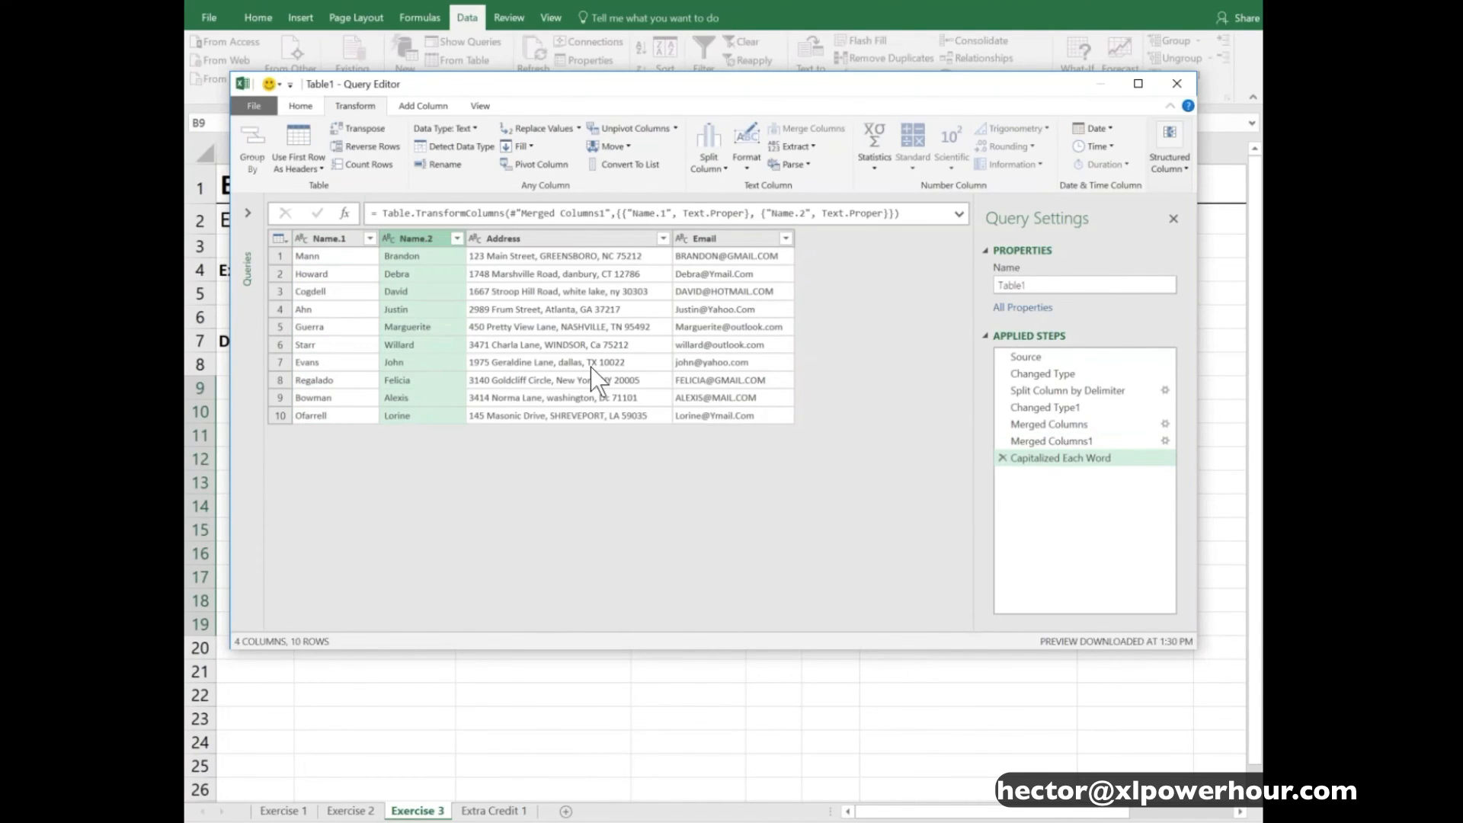
- Apply the Capitalize Each Word transform to the Address column
left_click(536, 241)
right_click(538, 242)
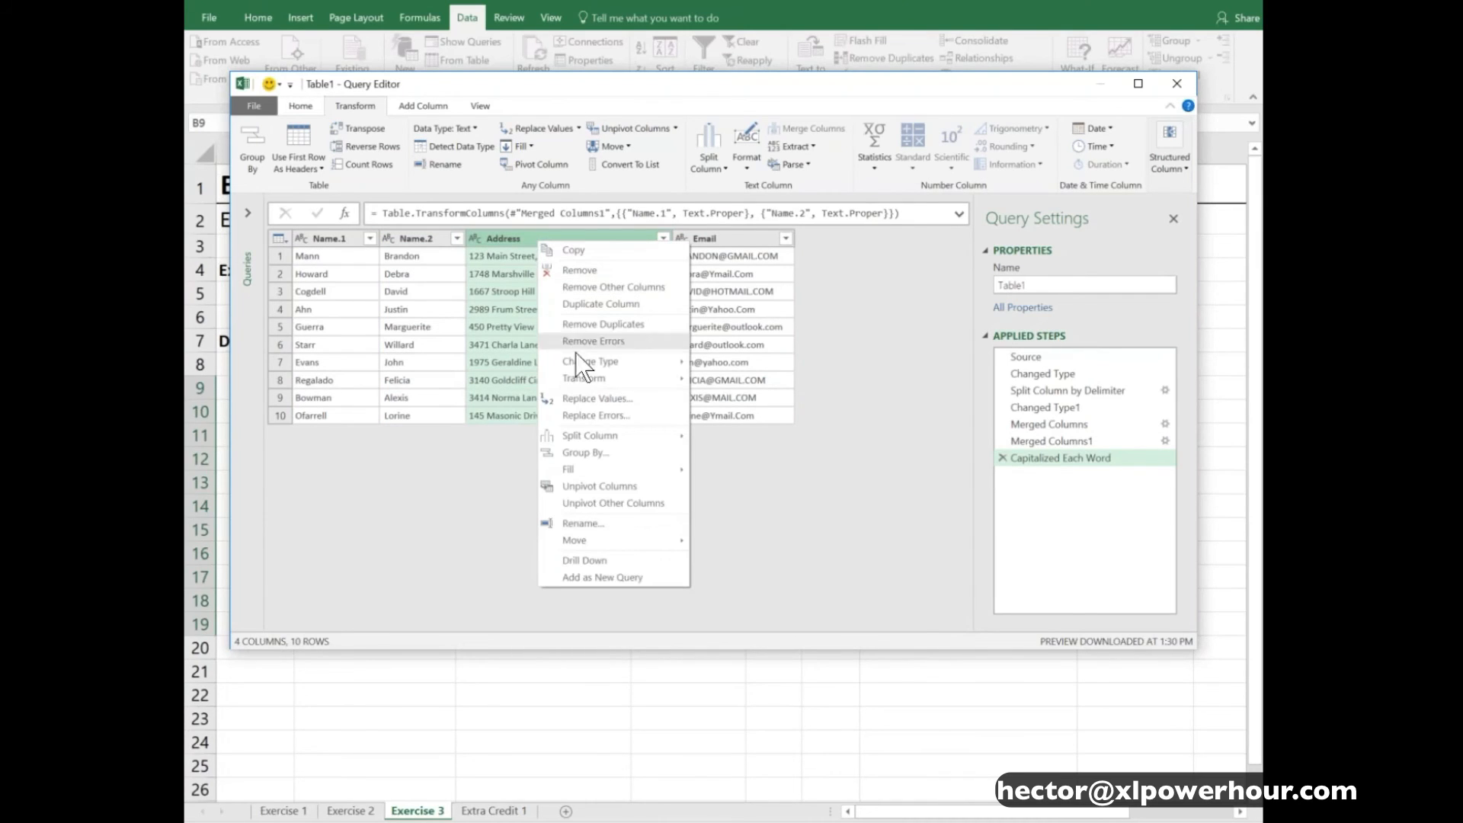
mouse_move(601, 381)
left_click(762, 413)
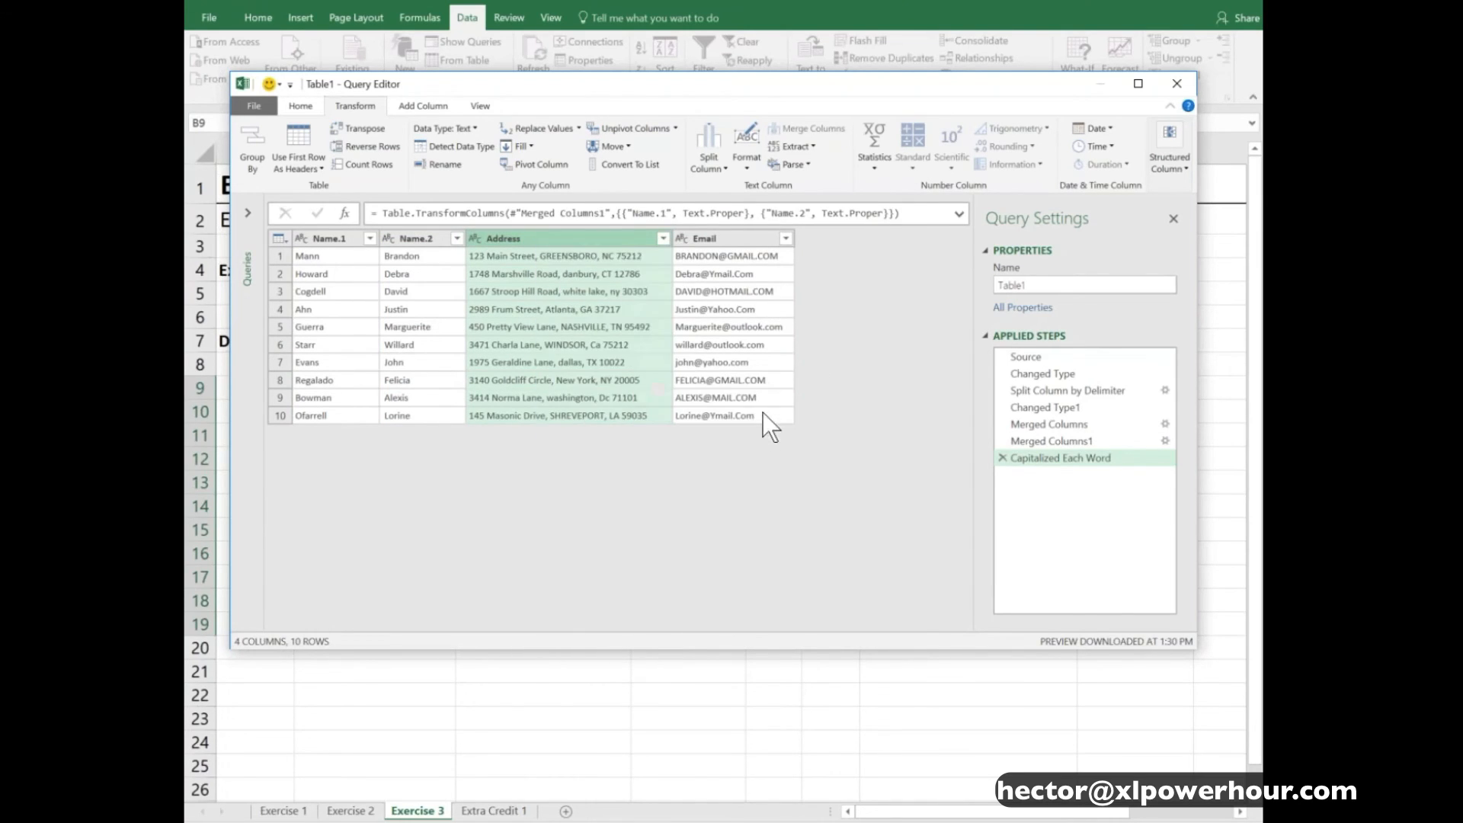
- Apply the lowercase transform to the Email column
left_click(743, 239)
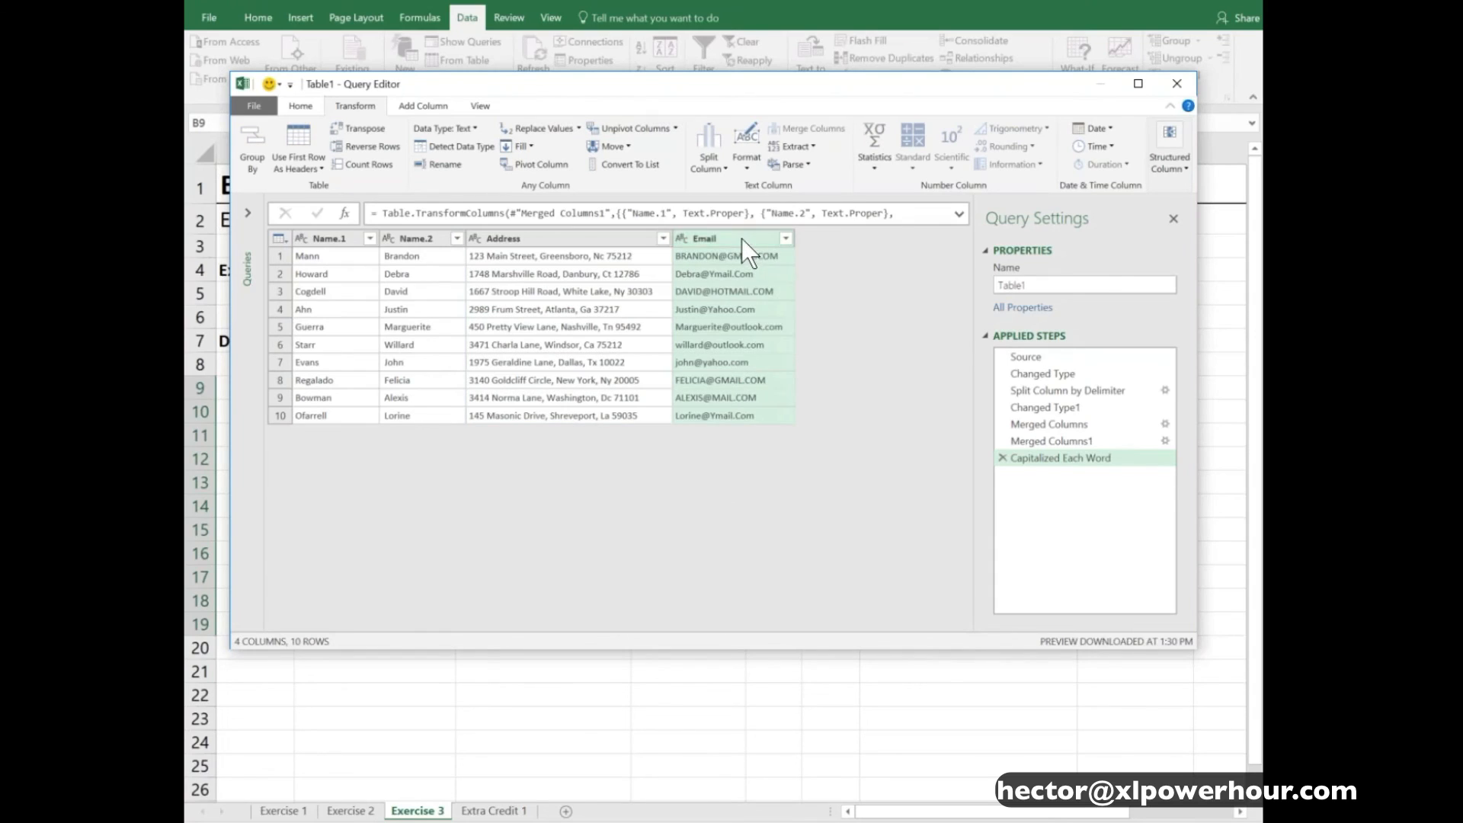
right_click(743, 239)
mouse_move(811, 371)
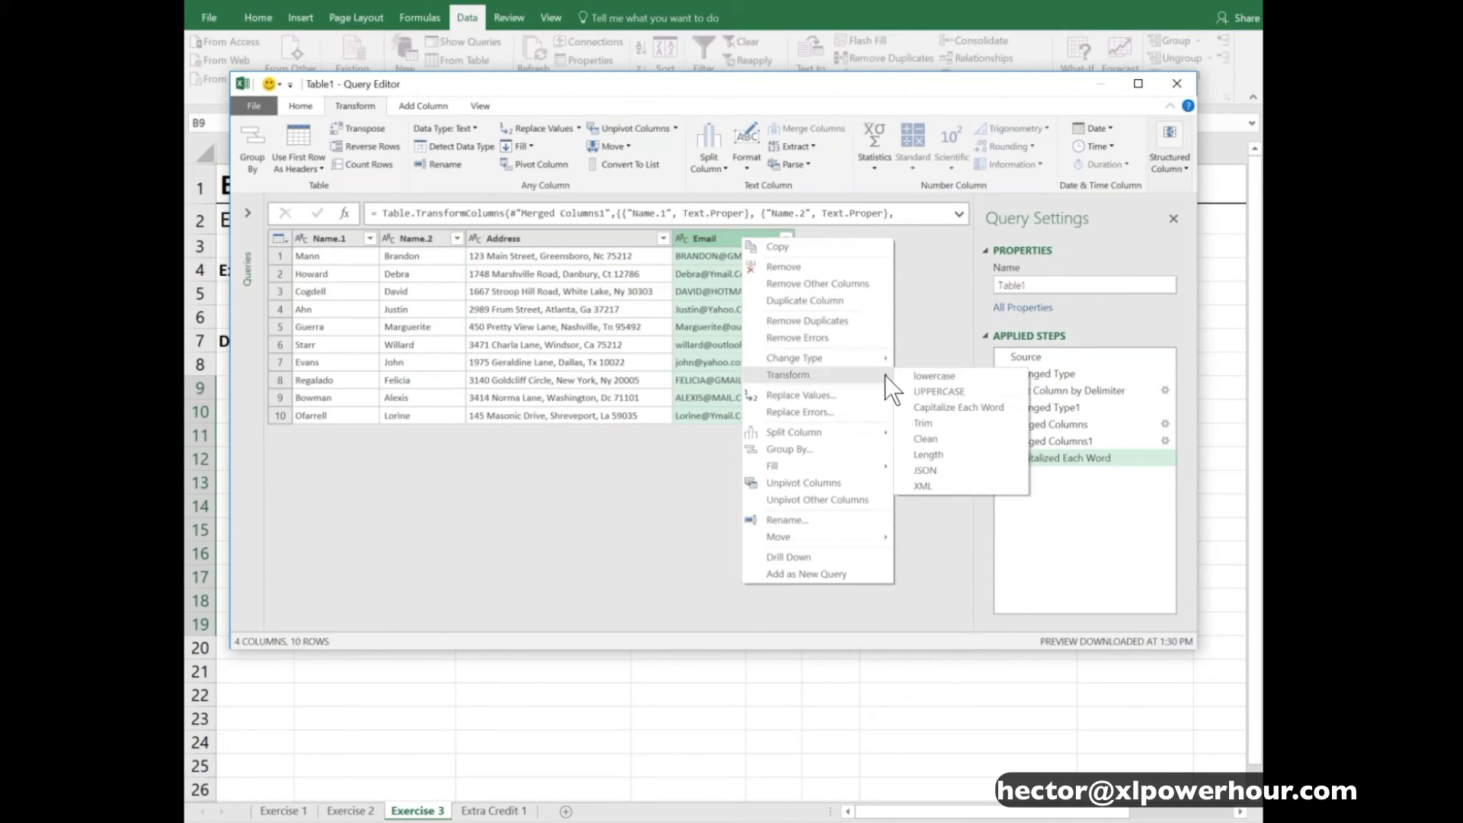
left_click(932, 376)
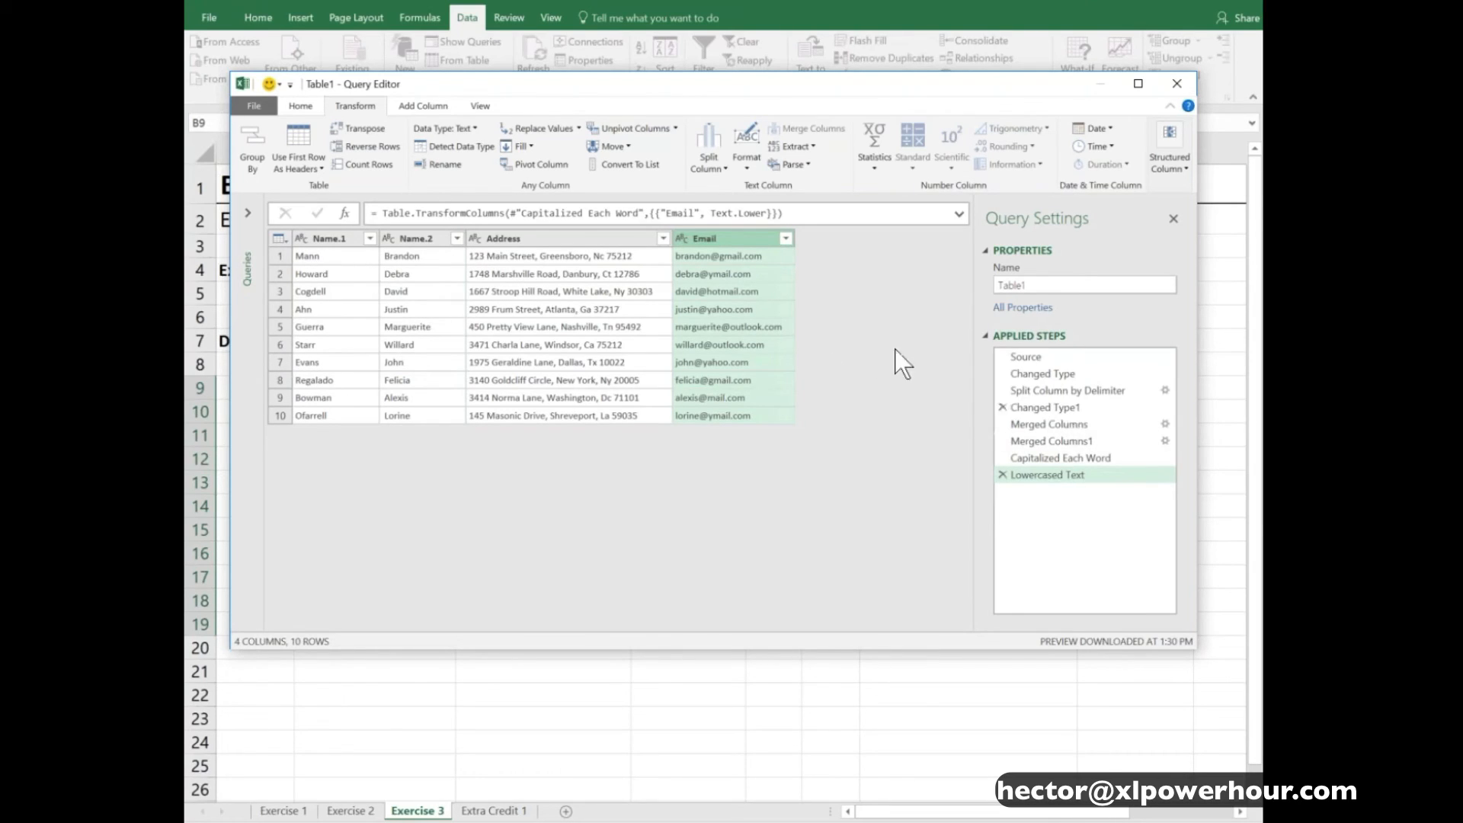
- Close and load the query to a new worksheet, and check the resulting Address and Email columns
left_click(300, 106)
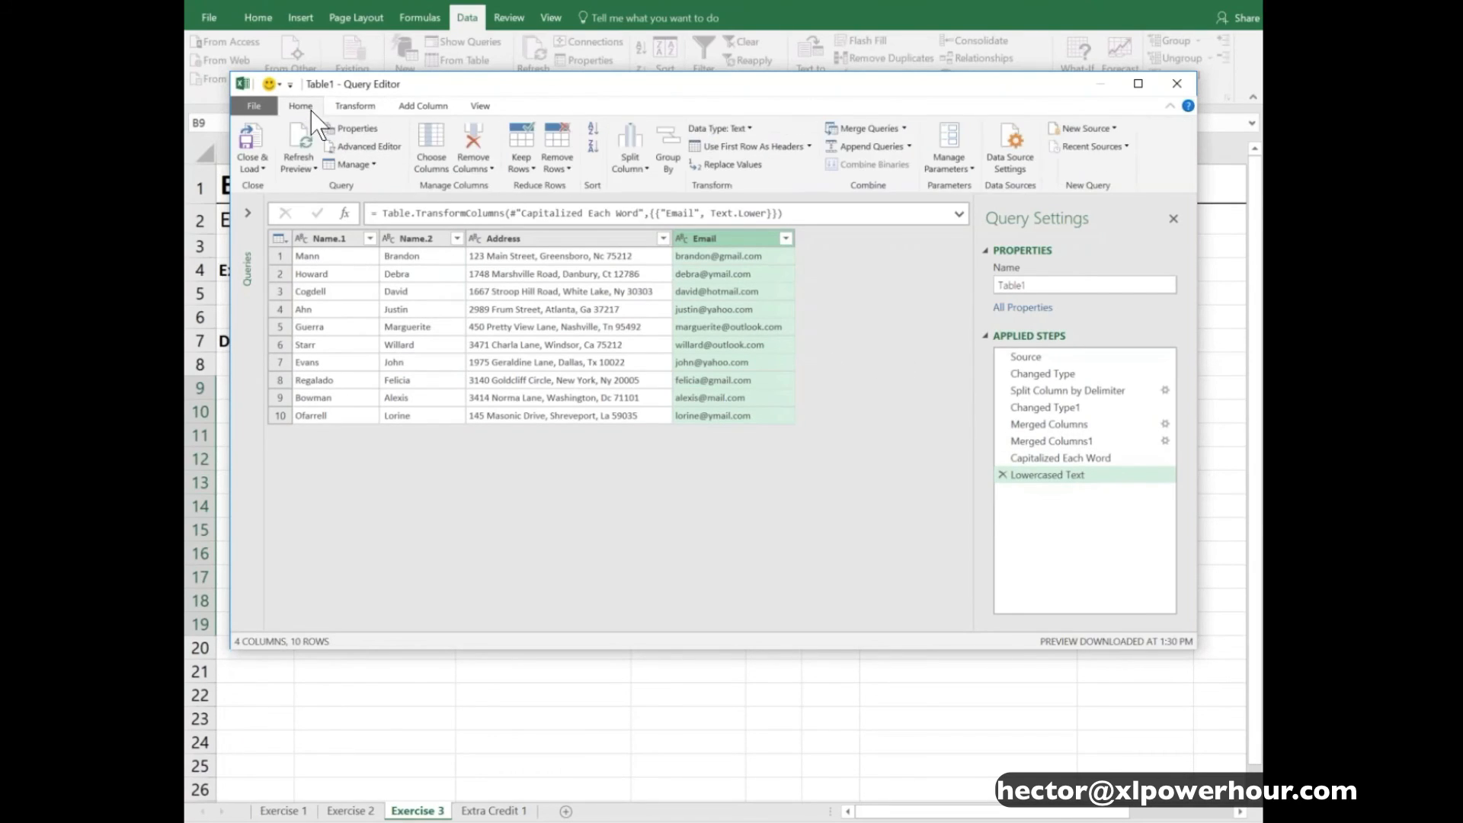
left_click(253, 135)
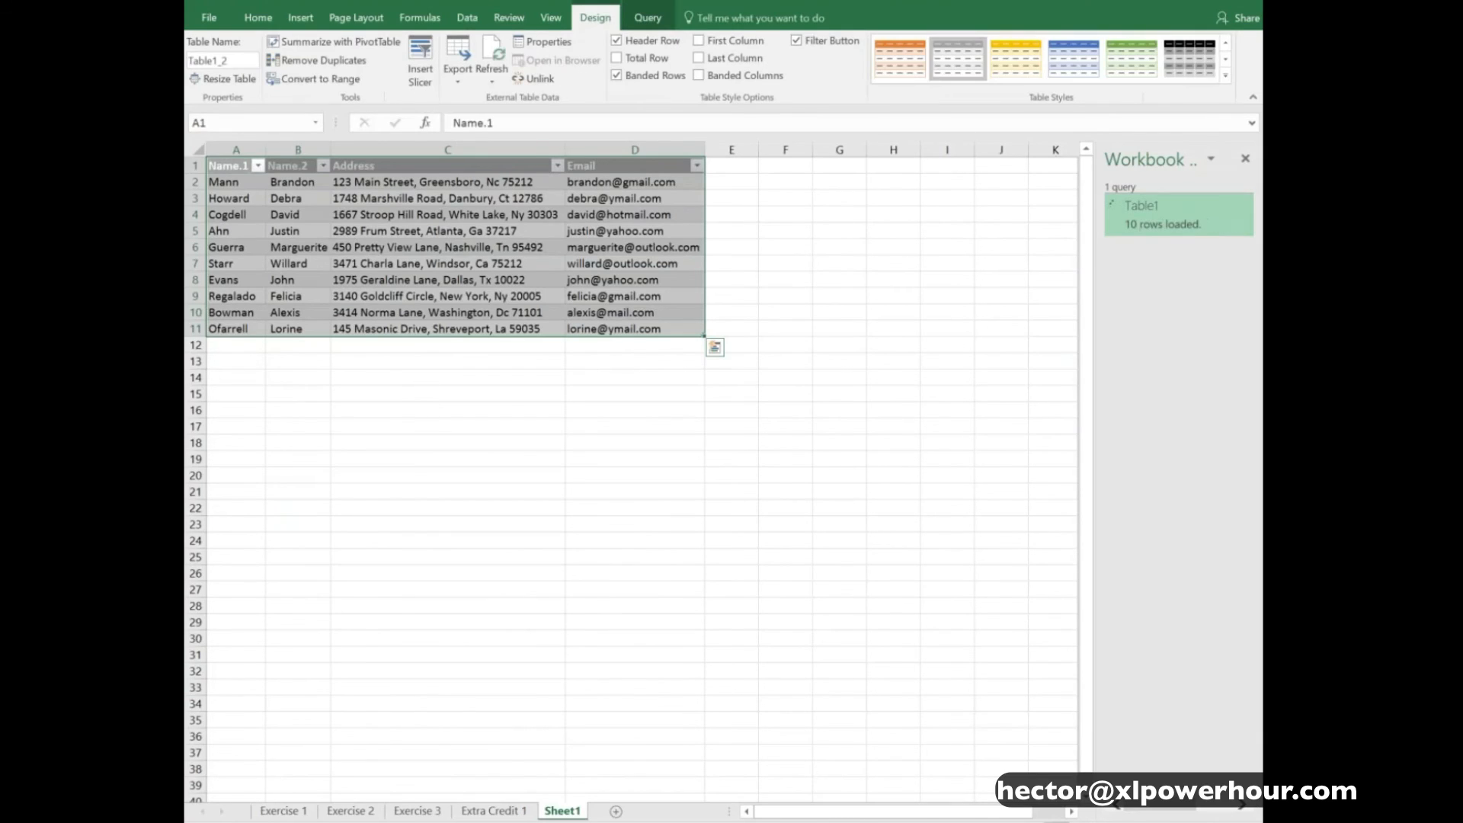
left_click(388, 184)
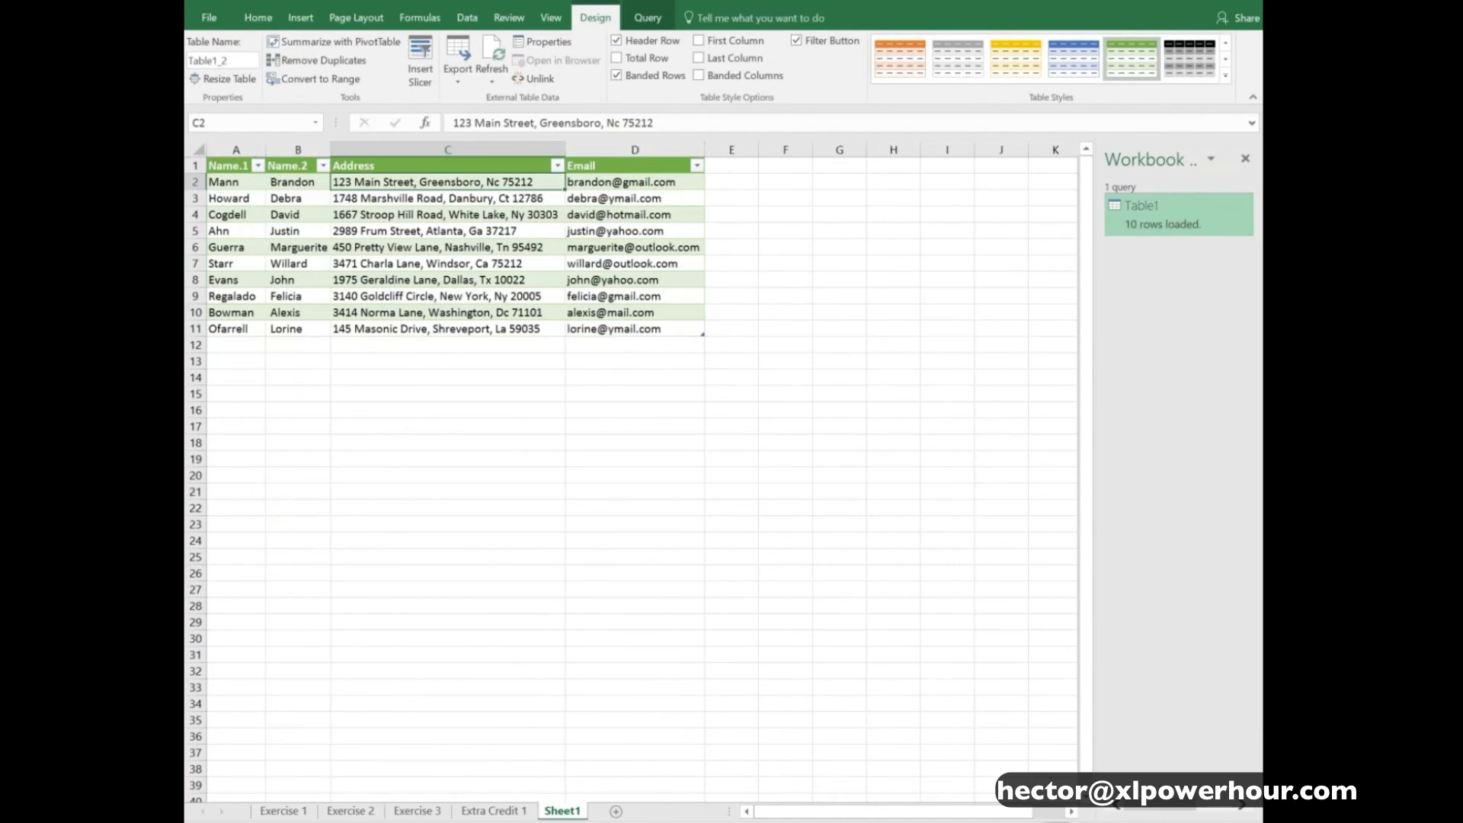
left_click(604, 184)
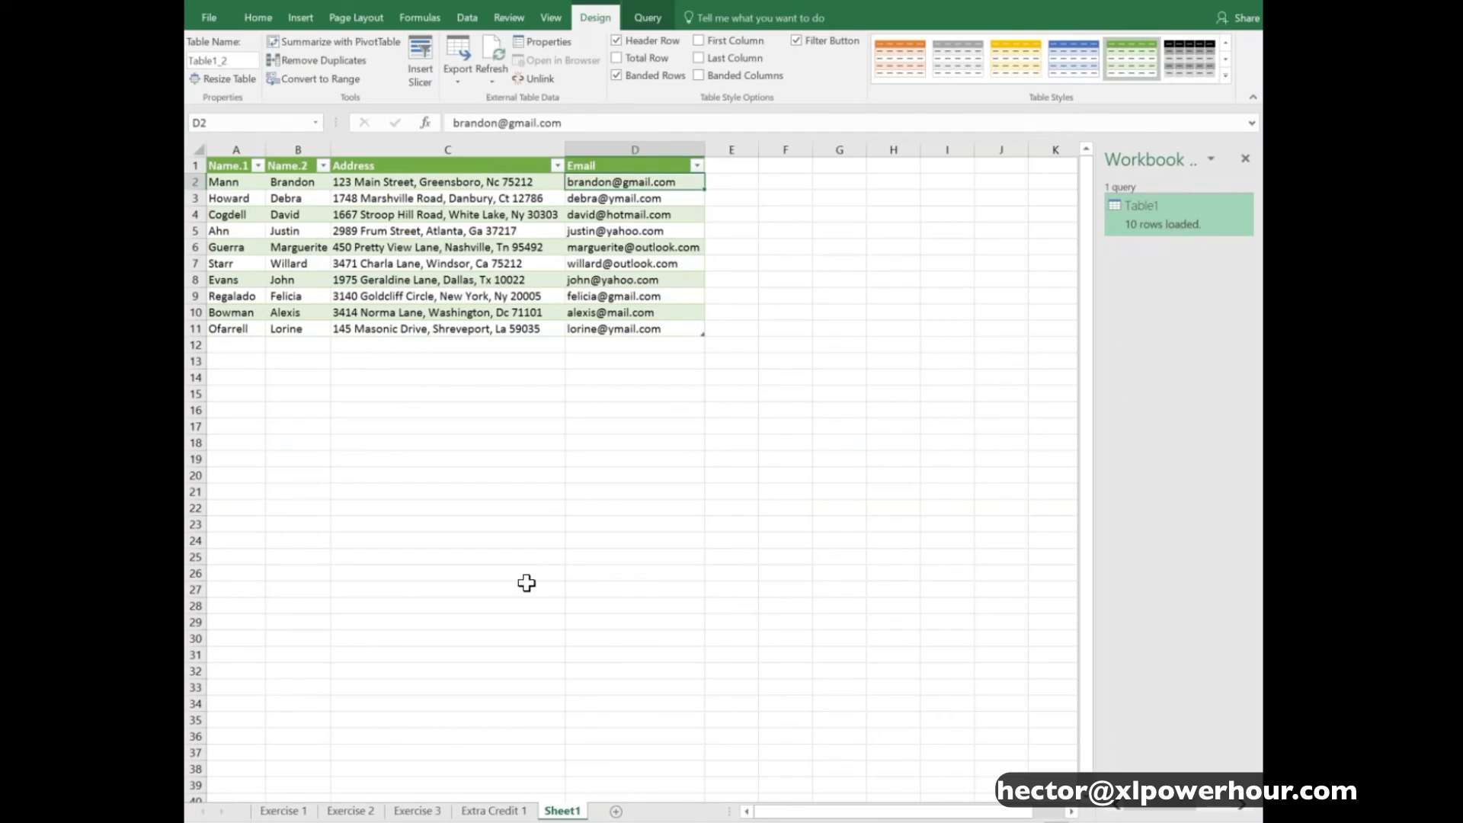
- Review the source table on the Exercise 3 sheet and refresh the query results table on Sheet1
left_click(425, 812)
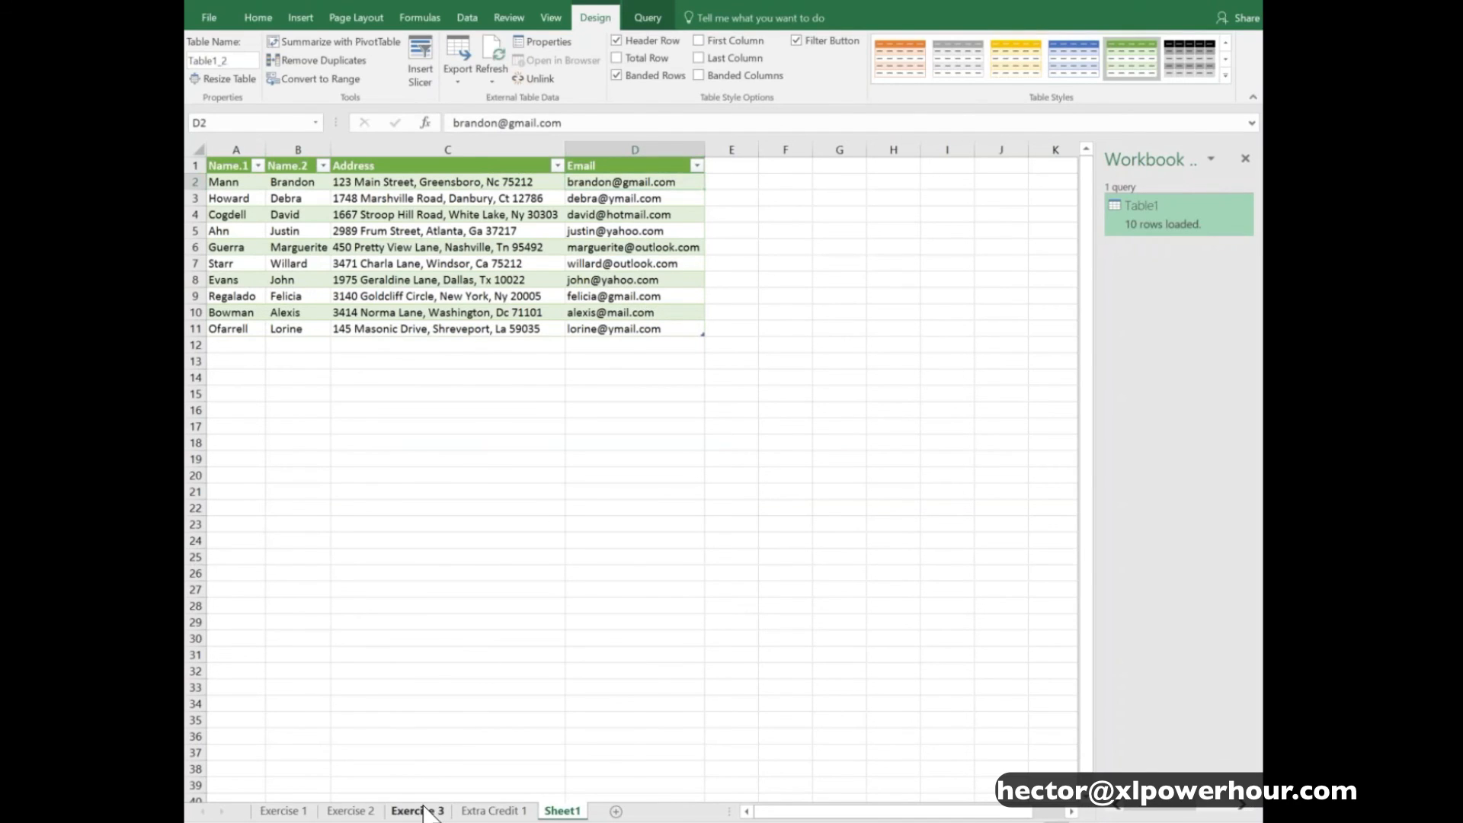
left_click_drag(392, 412, 936, 623)
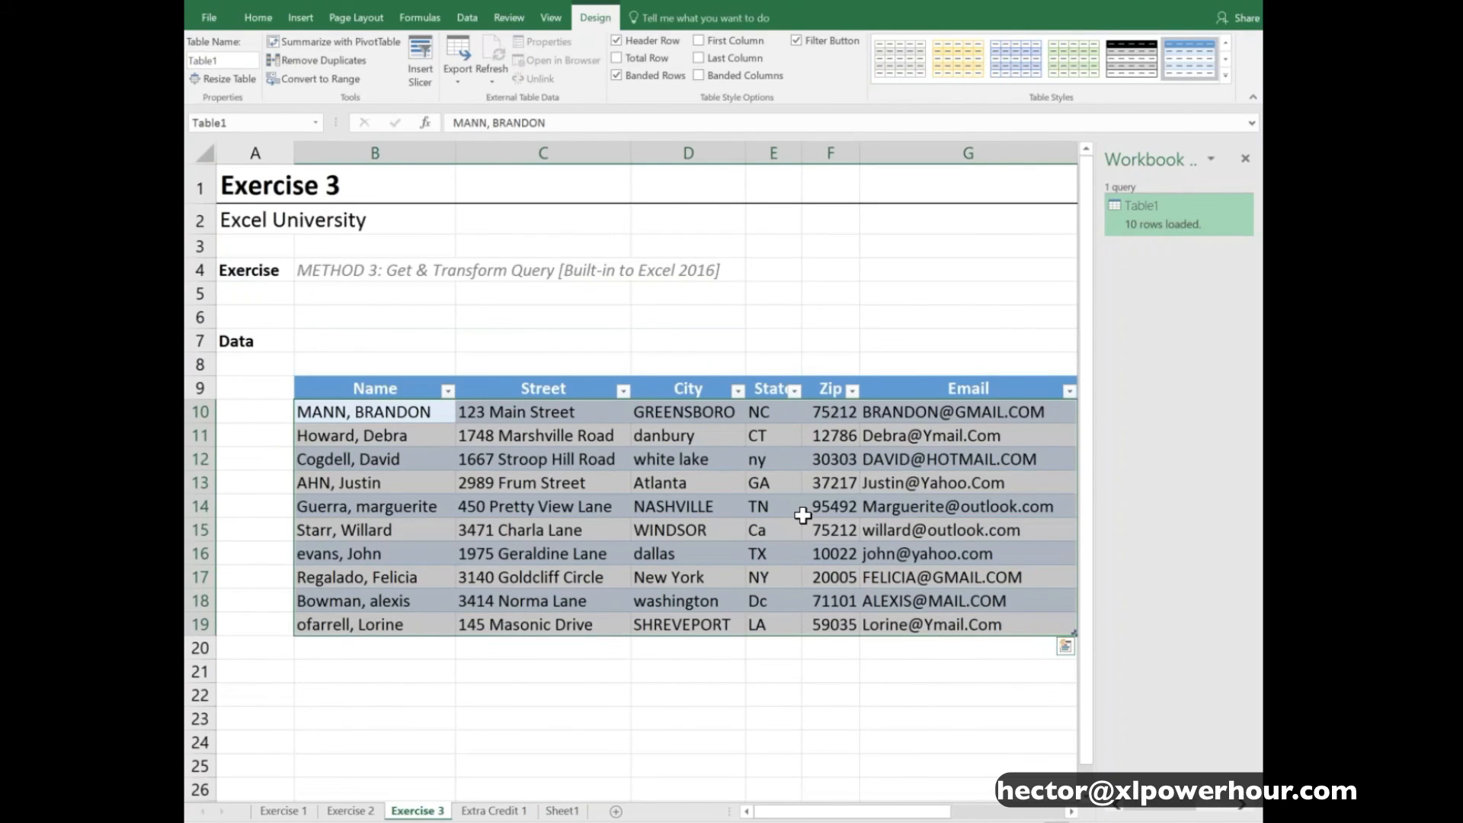
left_click(402, 416)
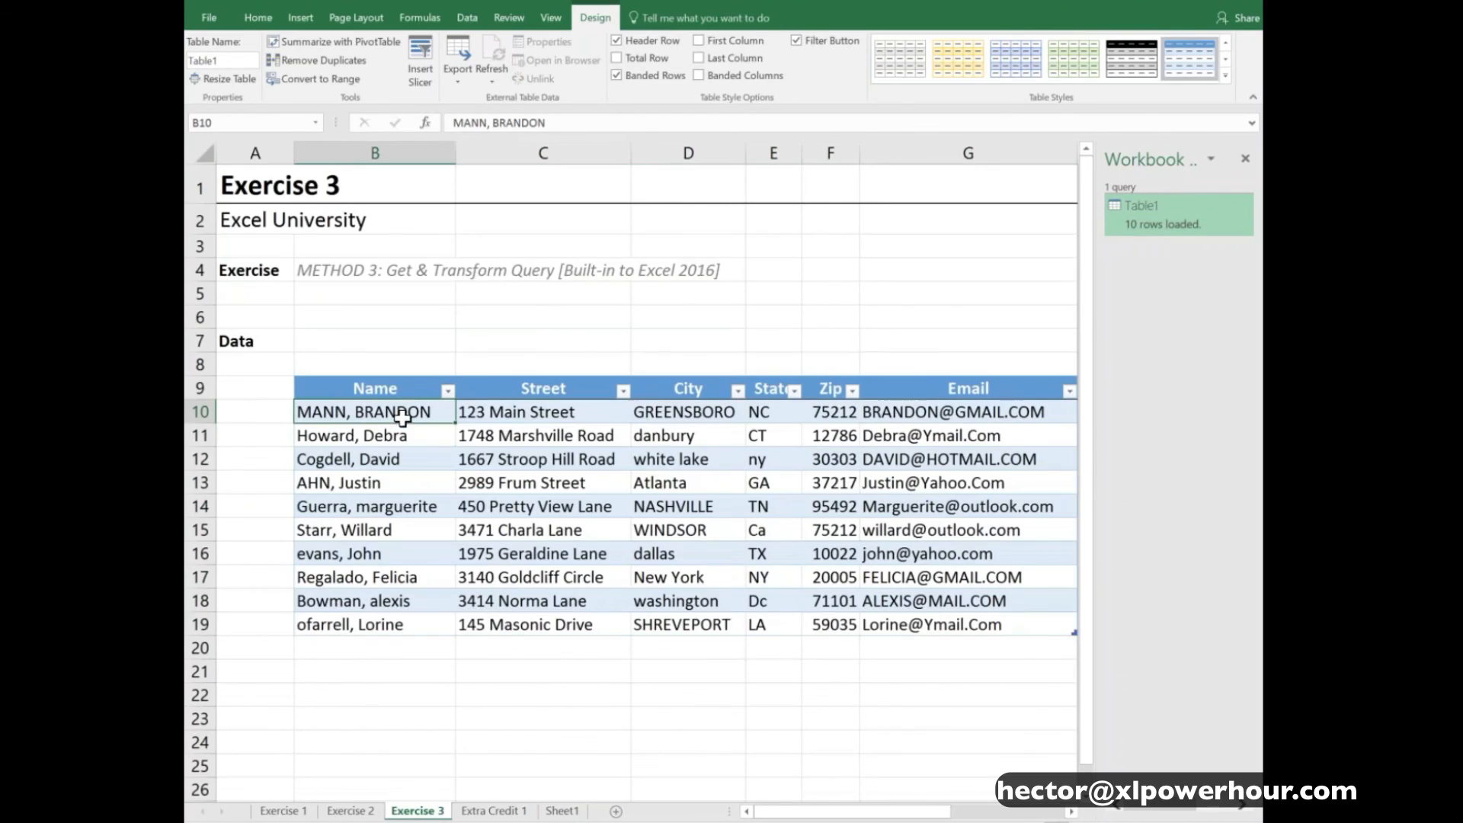
left_click(570, 812)
right_click(422, 214)
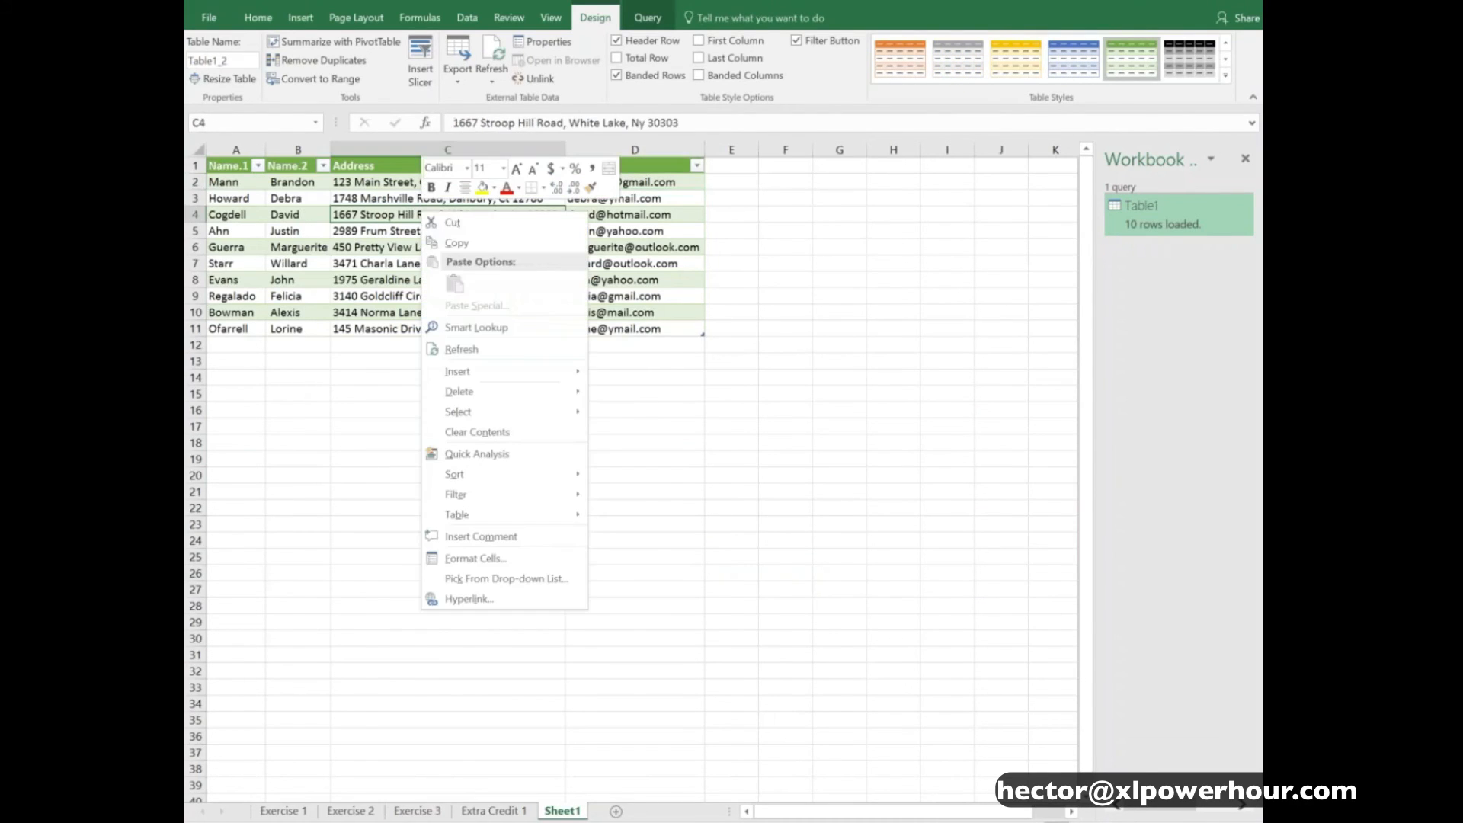
left_click(460, 349)
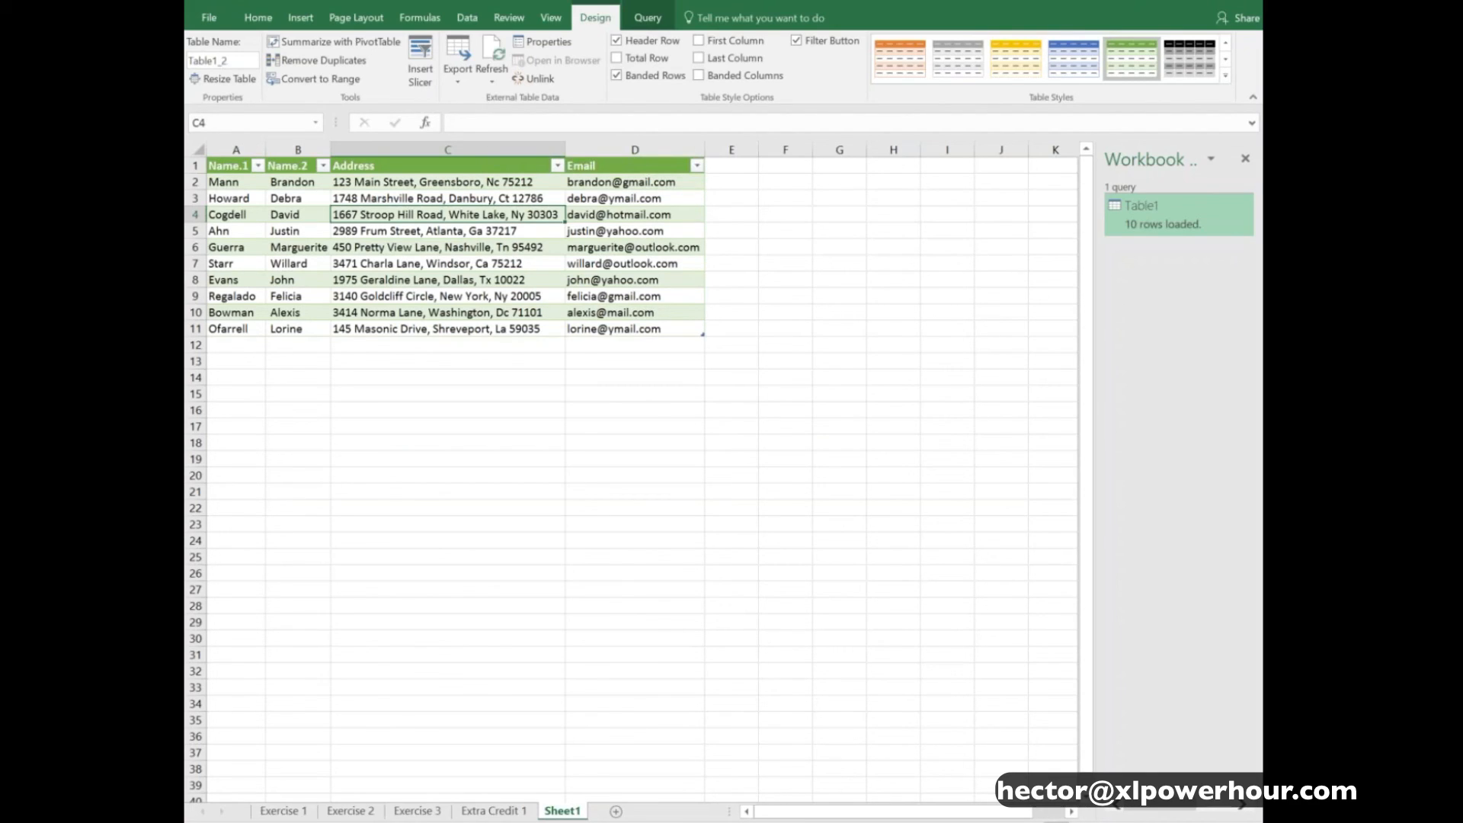
left_click(537, 393)
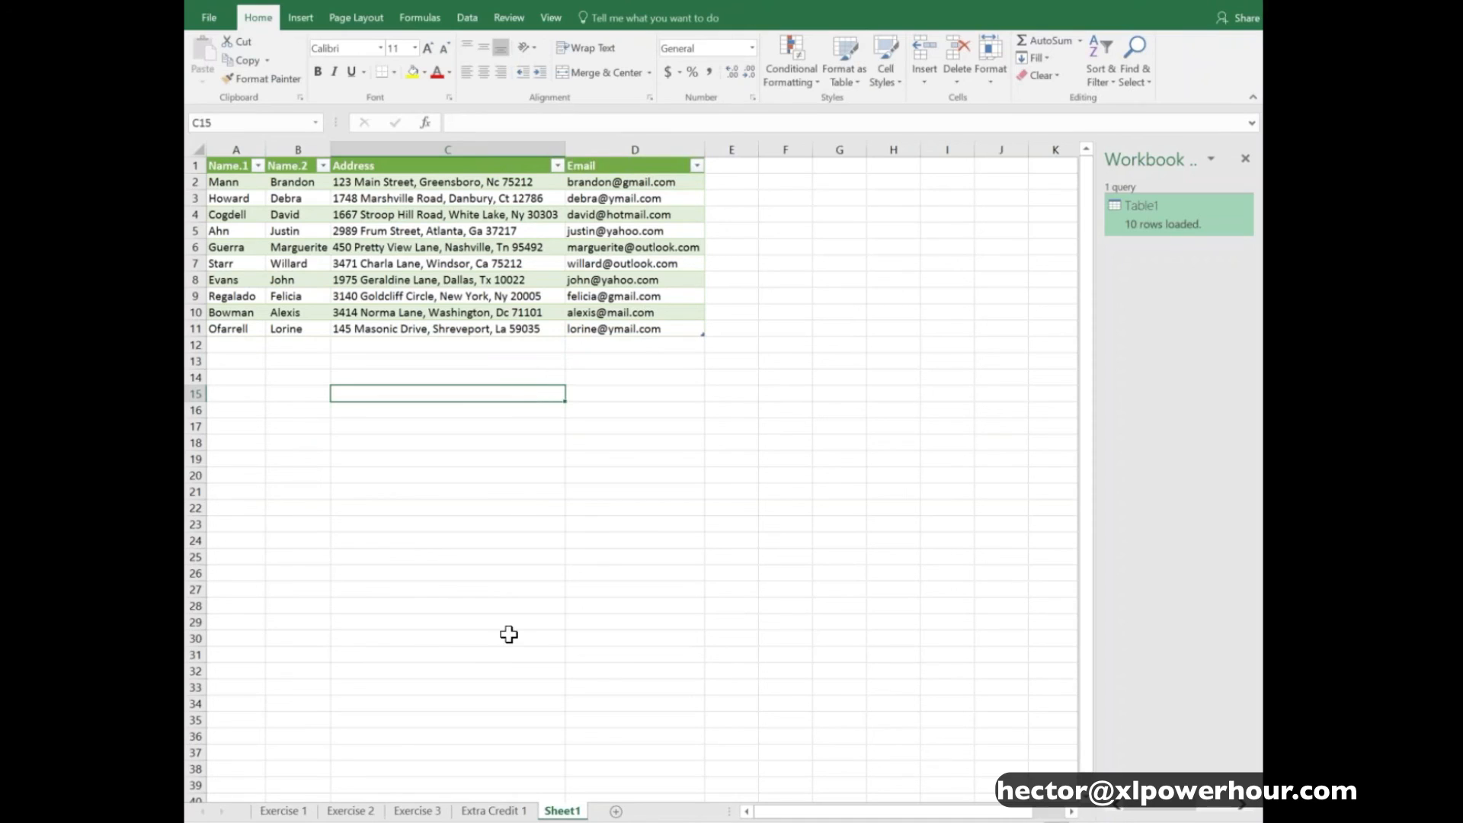
- Go to the Extra Credit 1 sheet and examine how the account rows and department columns are laid out
left_click(509, 811)
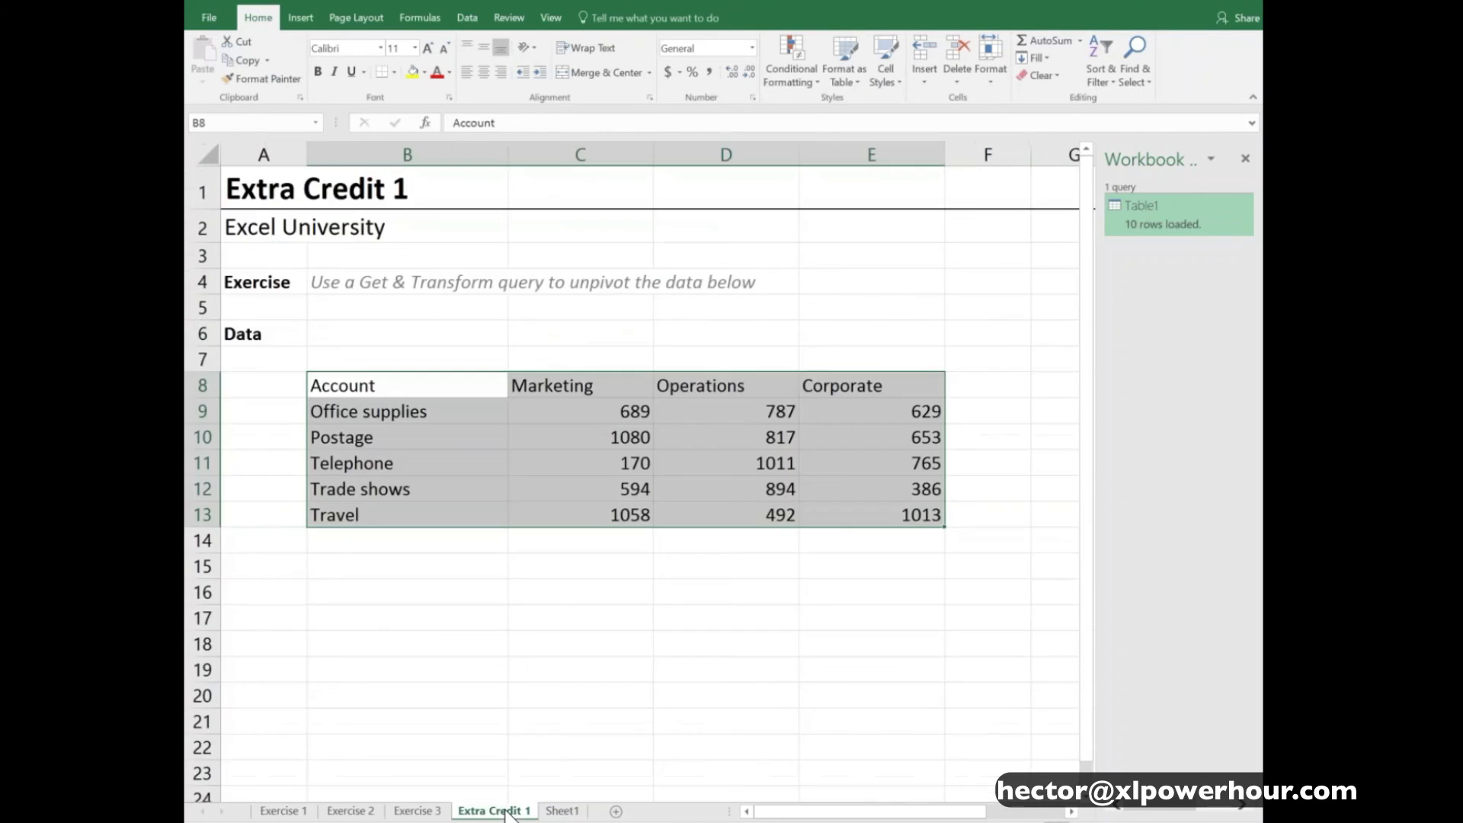
left_click(465, 391)
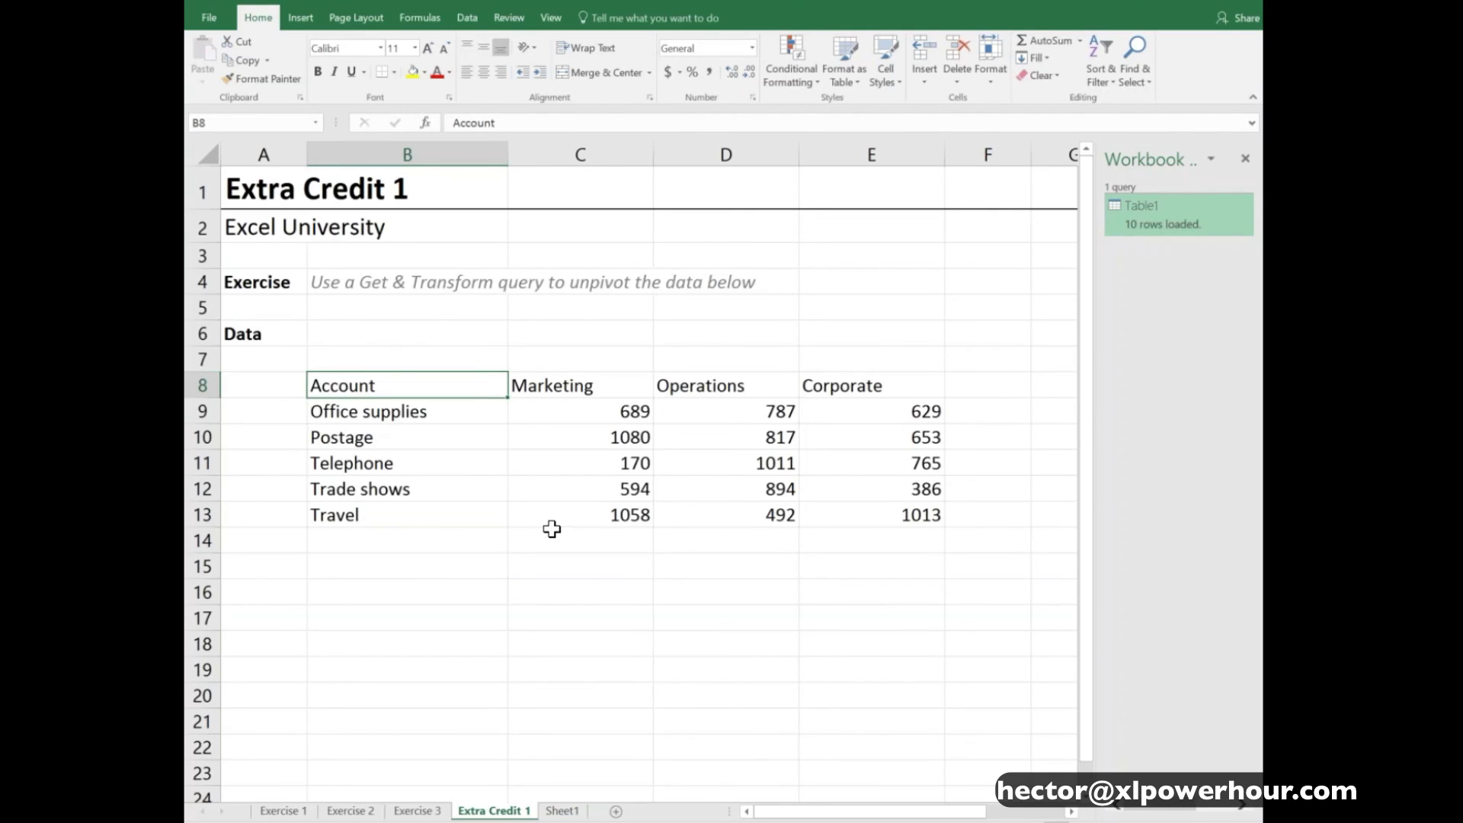
left_click_drag(487, 392, 895, 512)
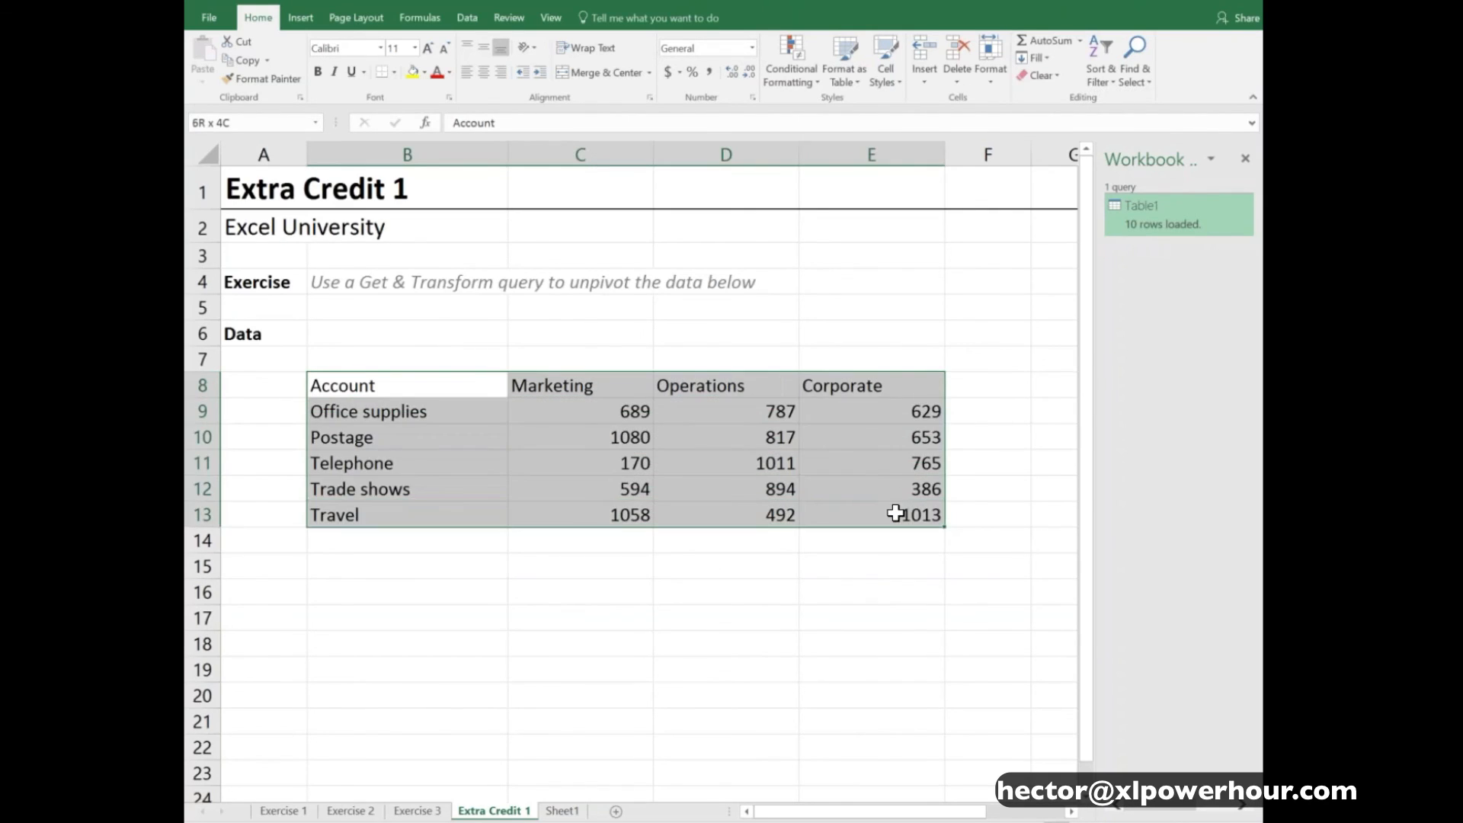
left_click(480, 391)
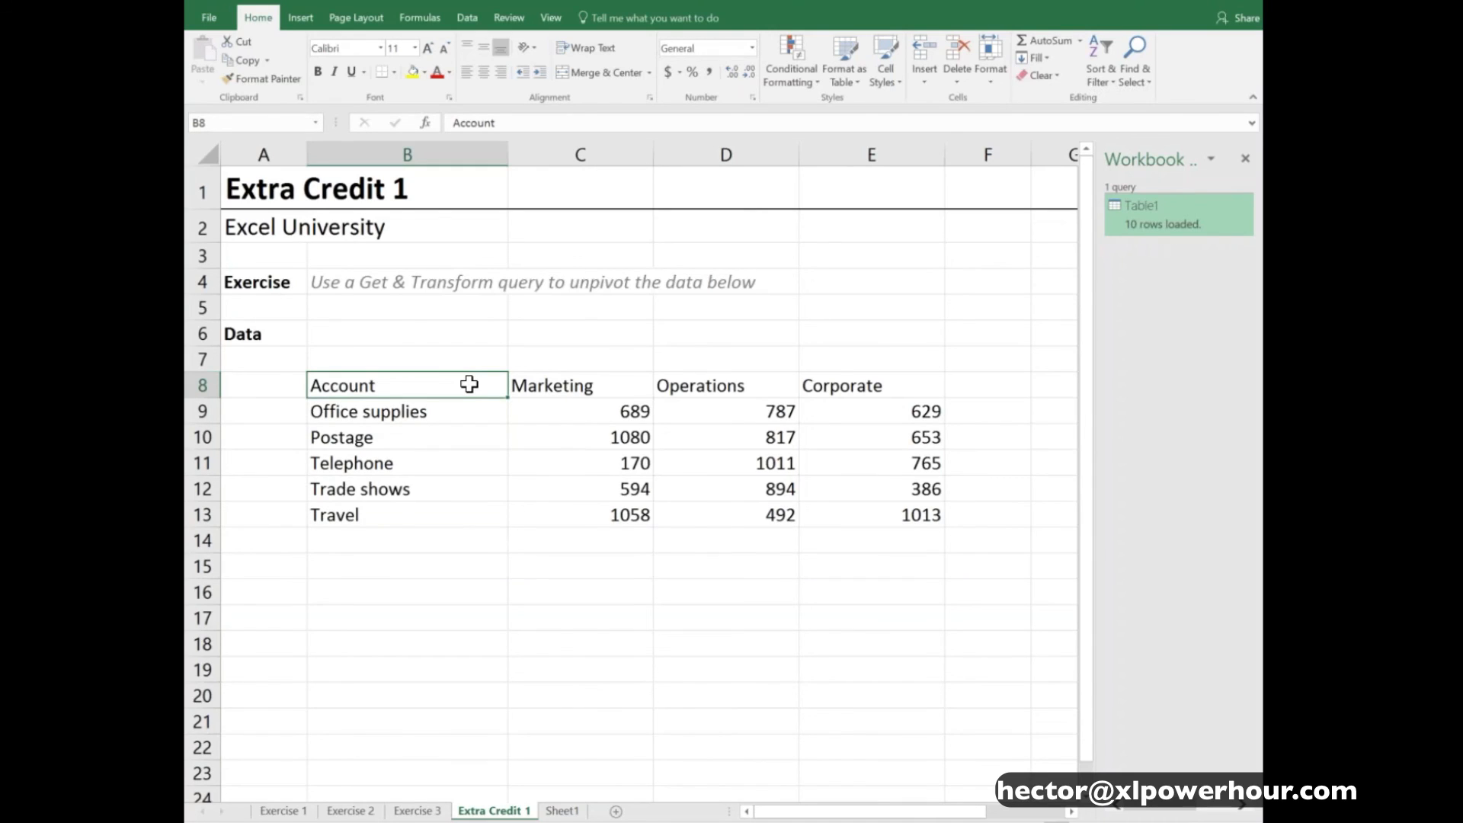
left_click_drag(595, 391, 894, 511)
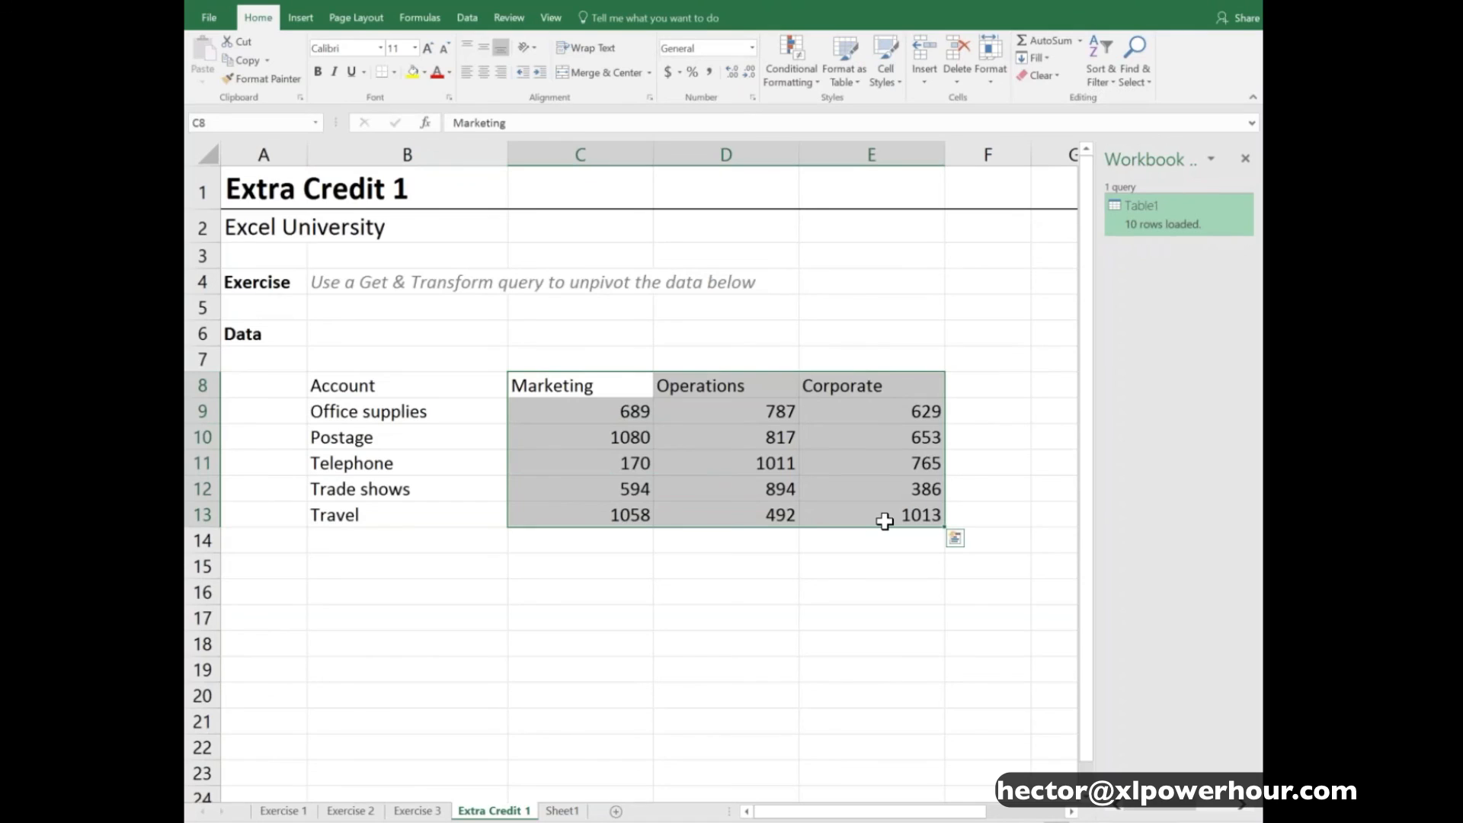
left_click_drag(618, 387, 849, 384)
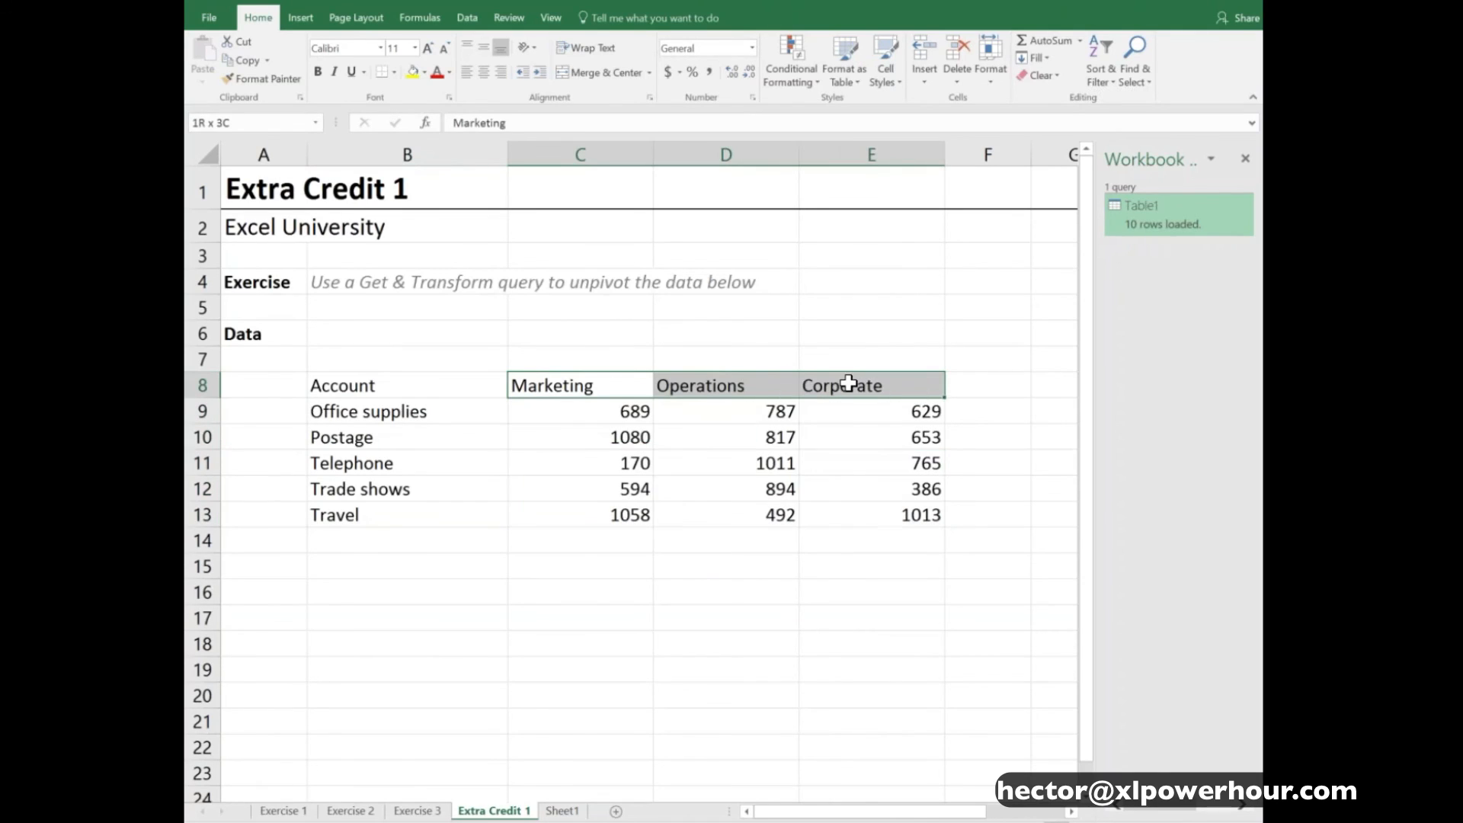
left_click(450, 387)
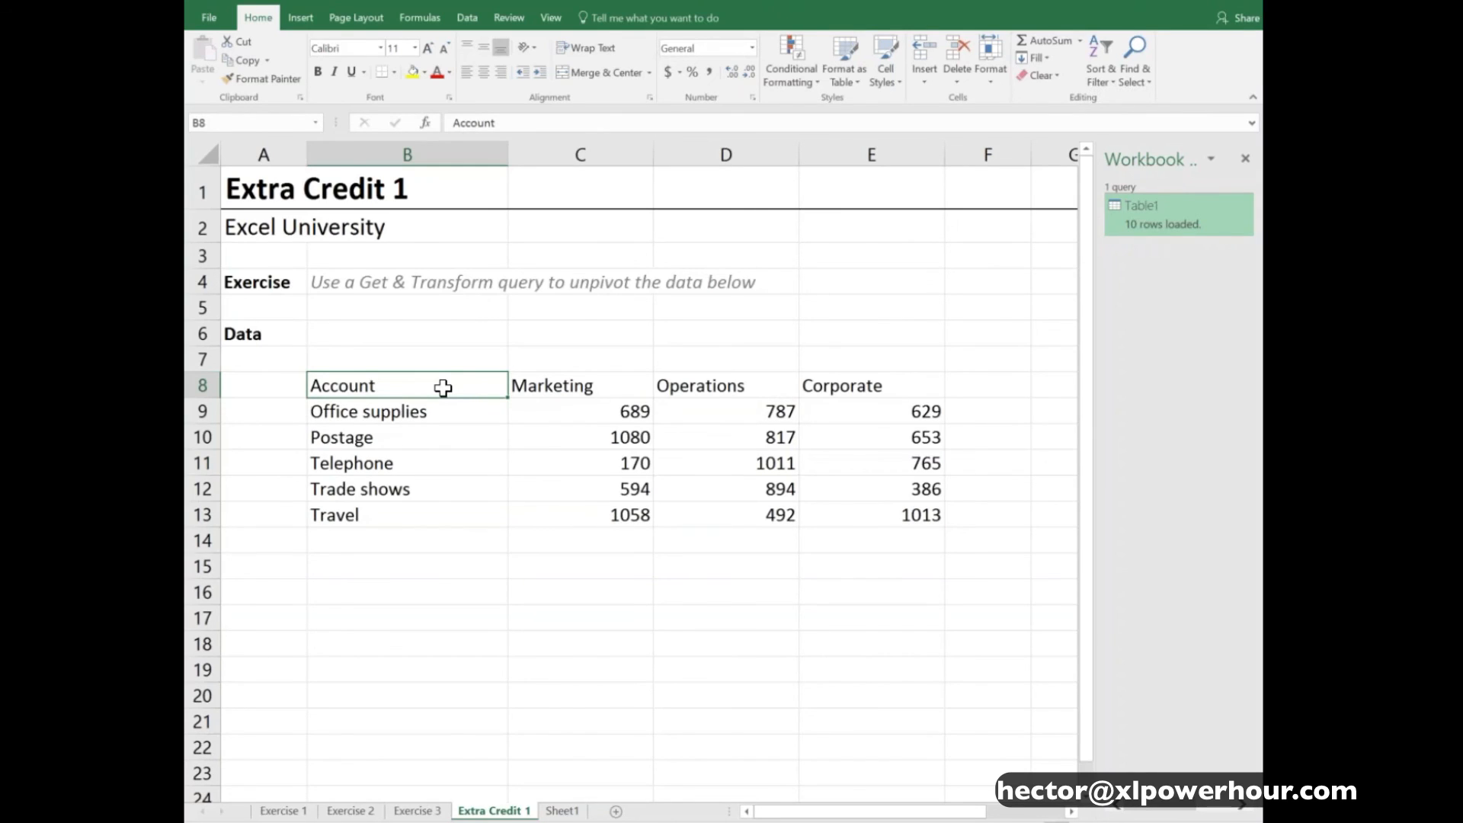
- Try a transposed paste of the account table B8:E13 at B16, and clear the pasted range
left_click_drag(477, 386, 930, 513)
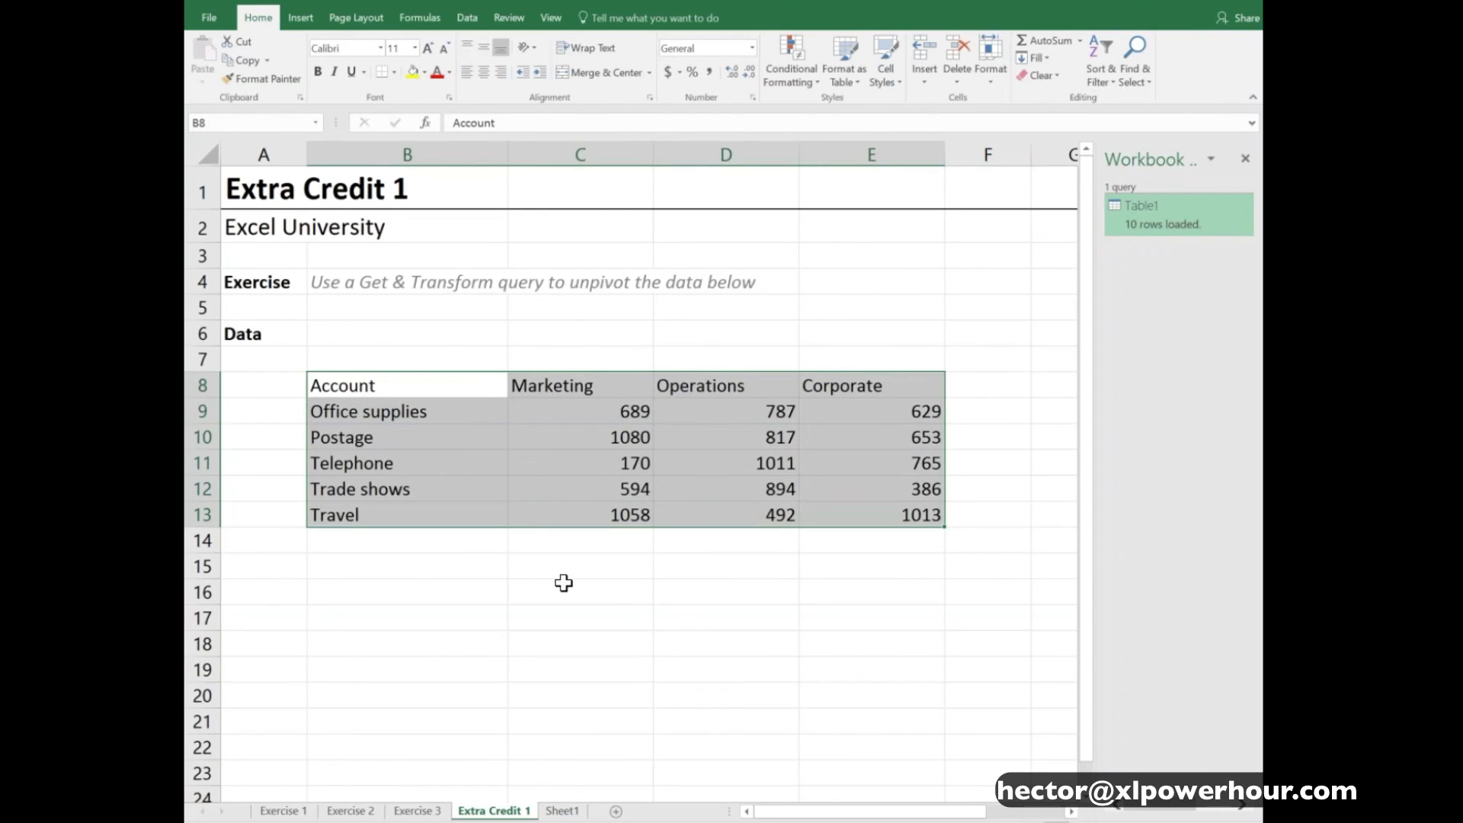
key("ctrl+c")
left_click(408, 599)
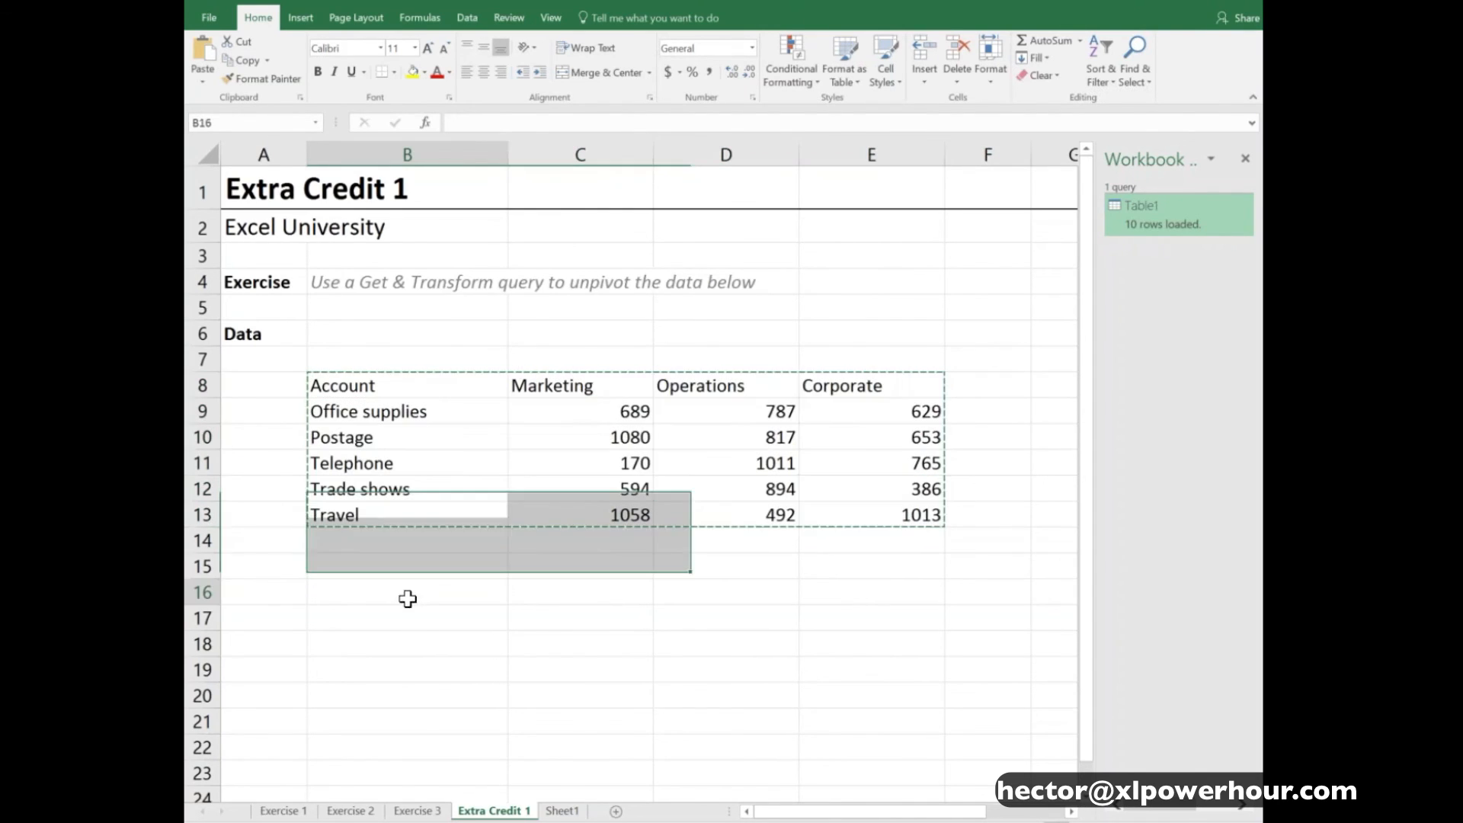
key("ctrl+alt+v")
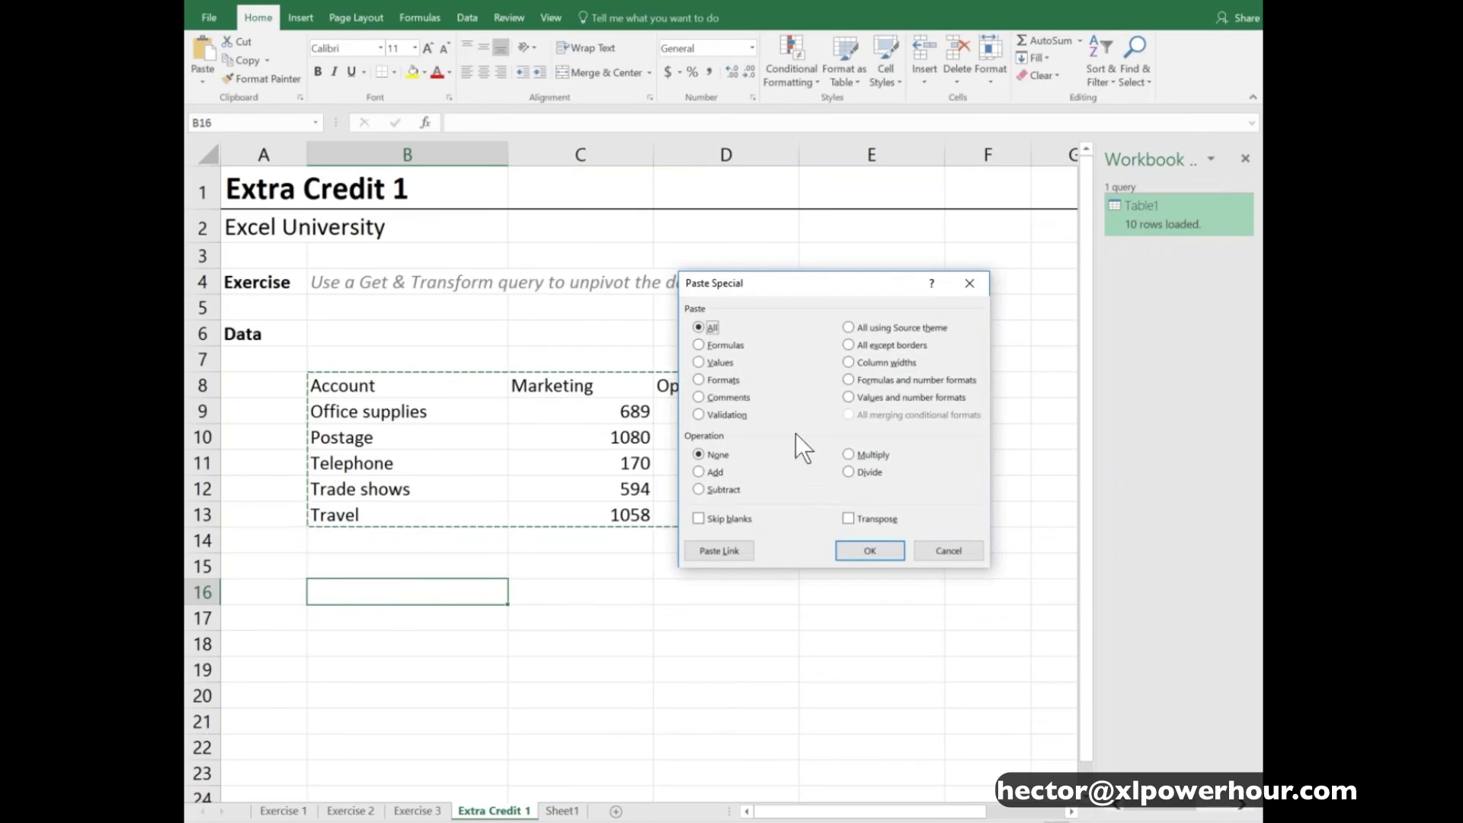
left_click(884, 521)
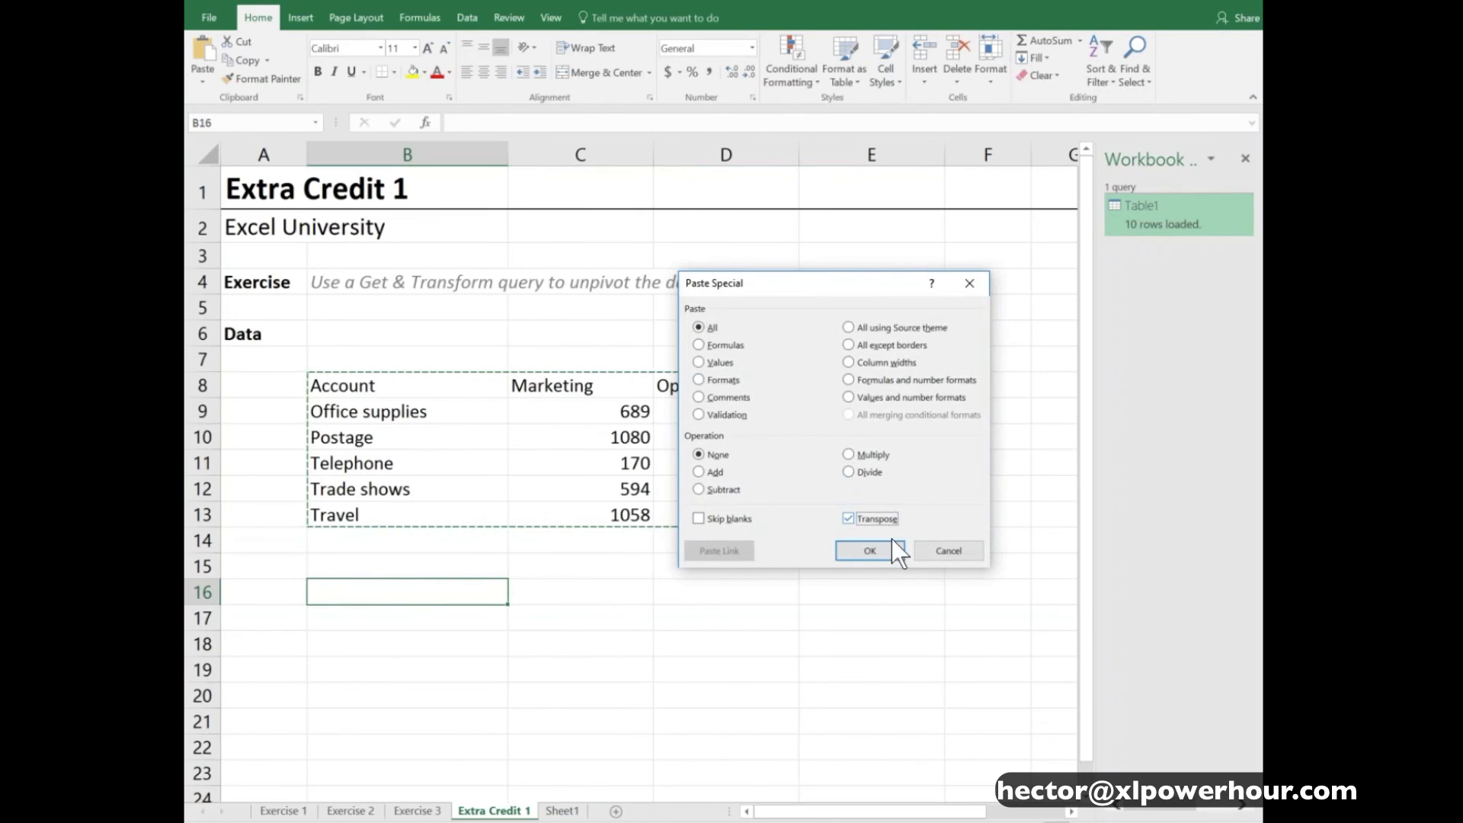
left_click(870, 550)
scroll(754, 537, "down", 1)
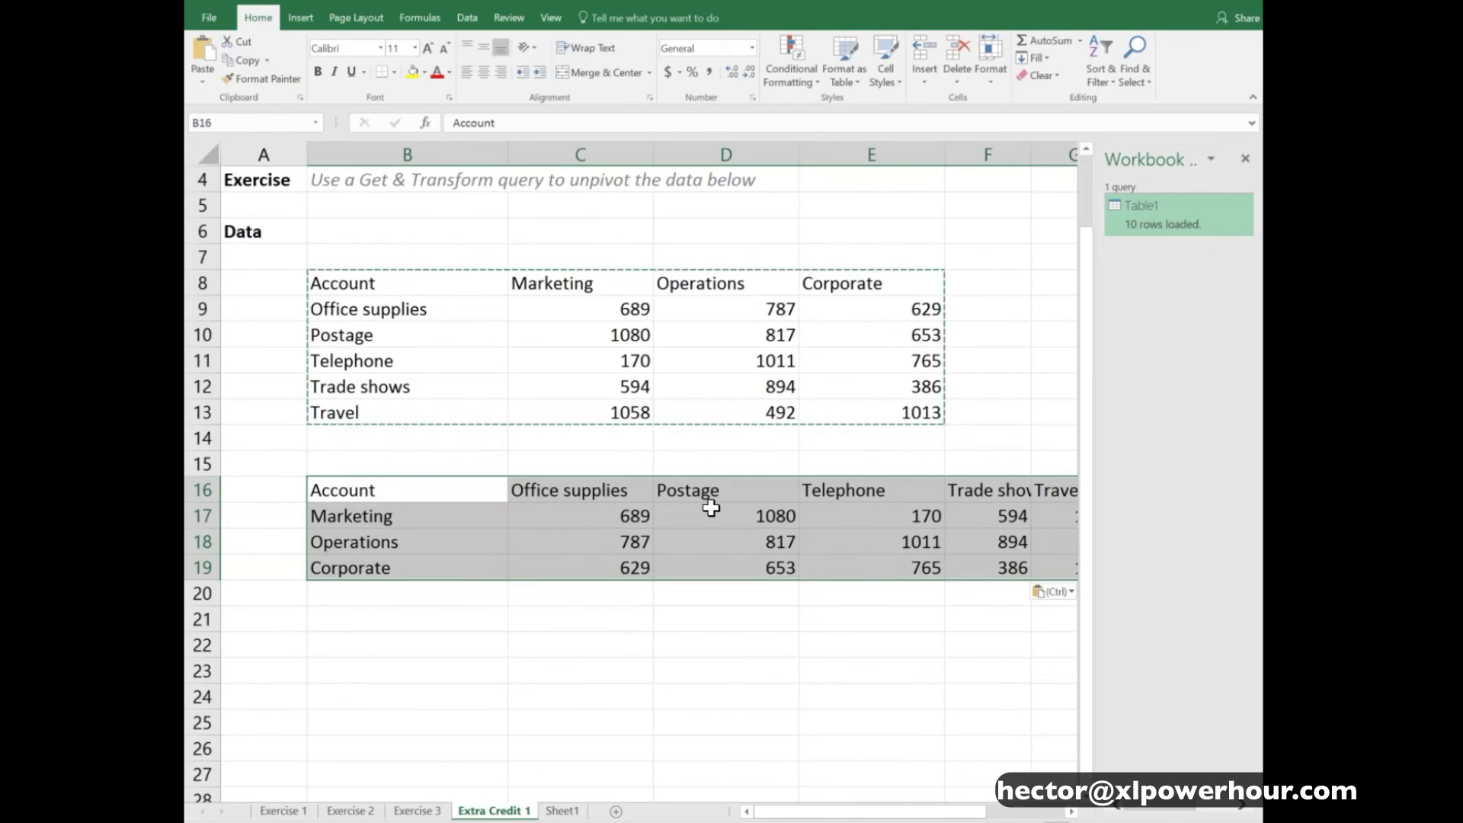
key("Delete")
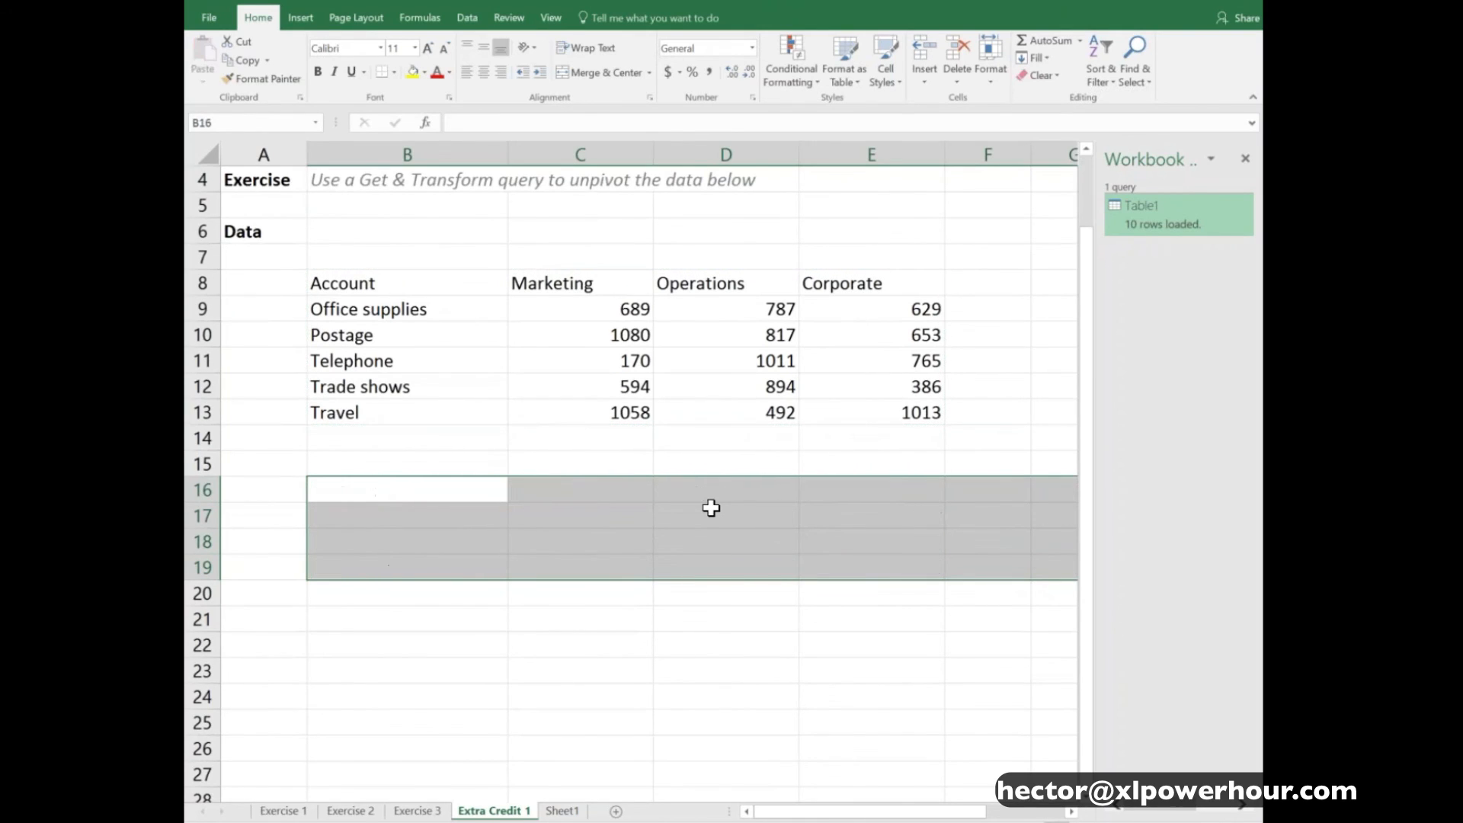
- Try stacking copies of the account names B9:B13 at B14 and B19, and clear the copies
left_click(438, 310)
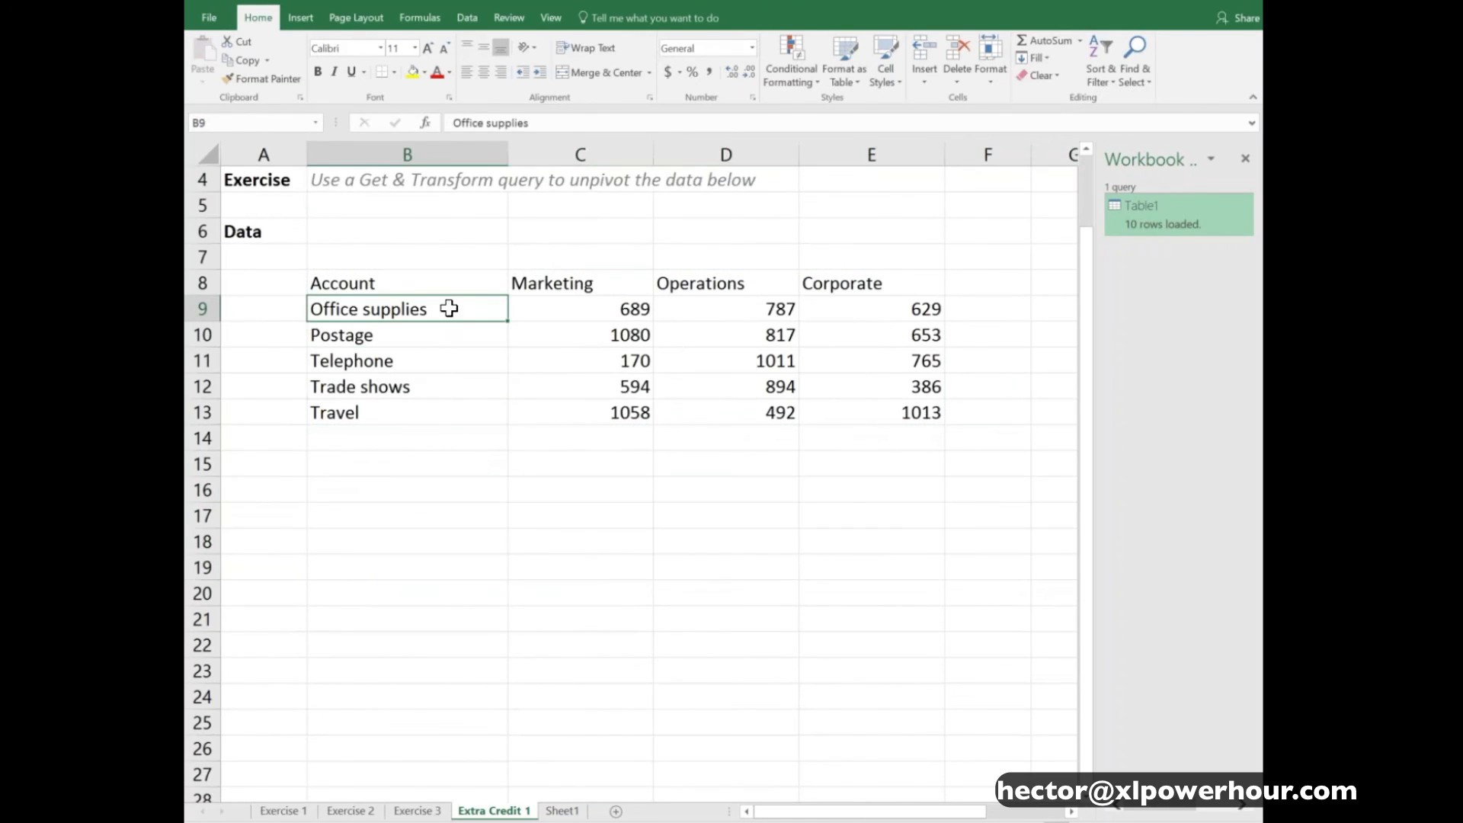
left_click_drag(449, 327, 448, 412)
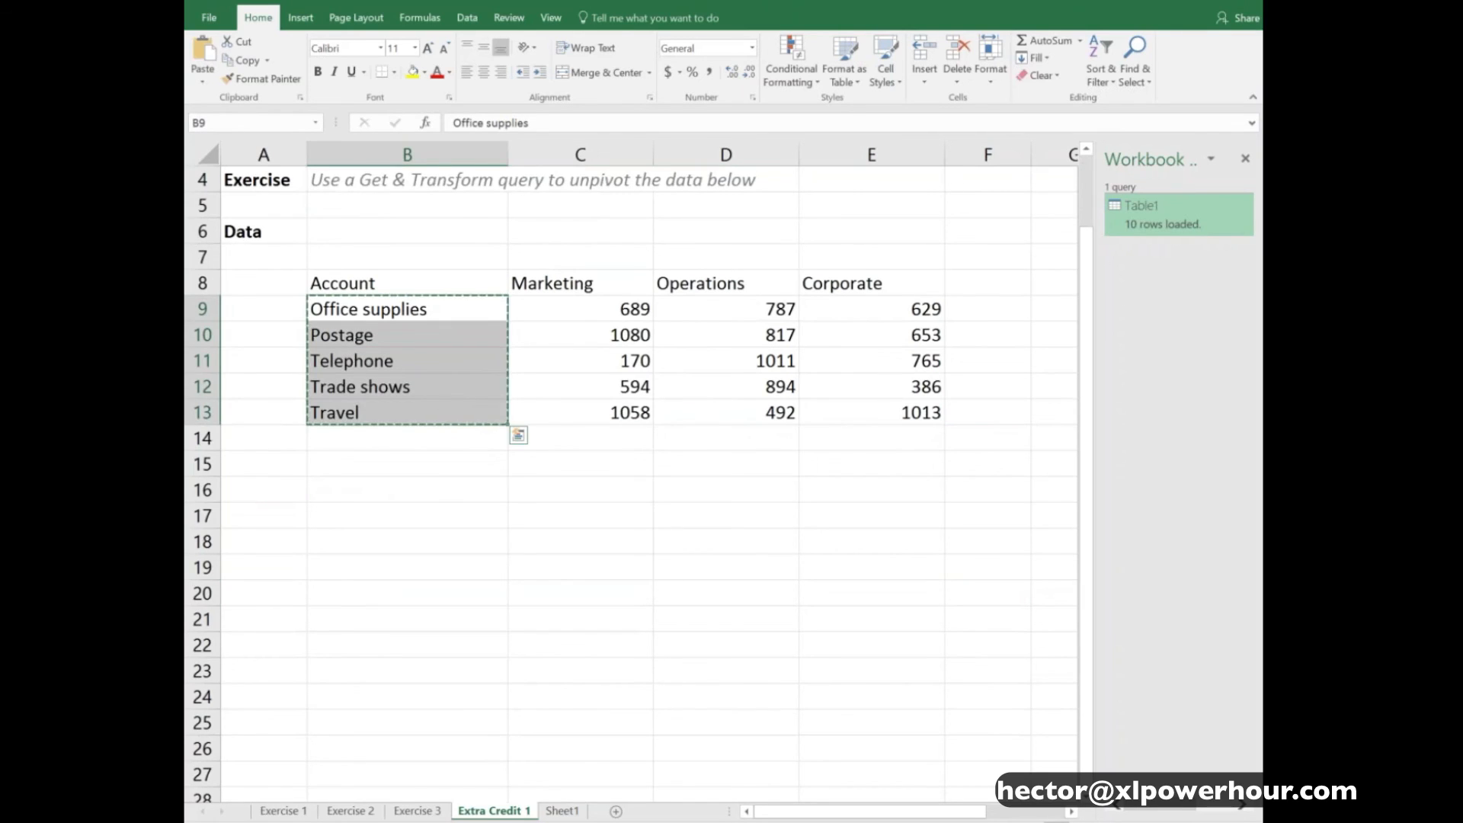
key("ctrl+c")
left_click(419, 439)
key("ctrl+v")
left_click(427, 568)
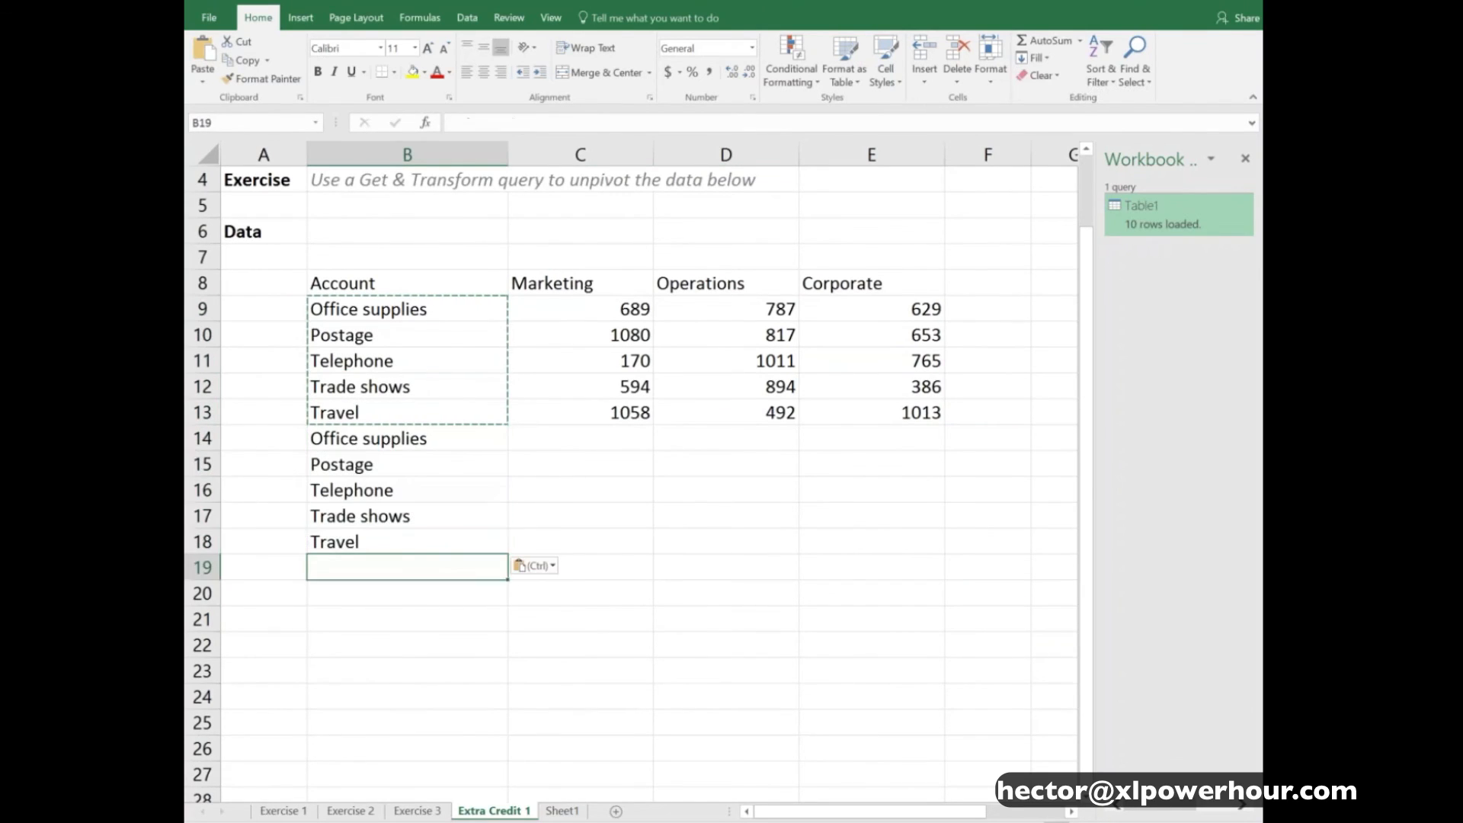
key("ctrl+v")
left_click(601, 283)
left_click_drag(379, 445, 381, 671)
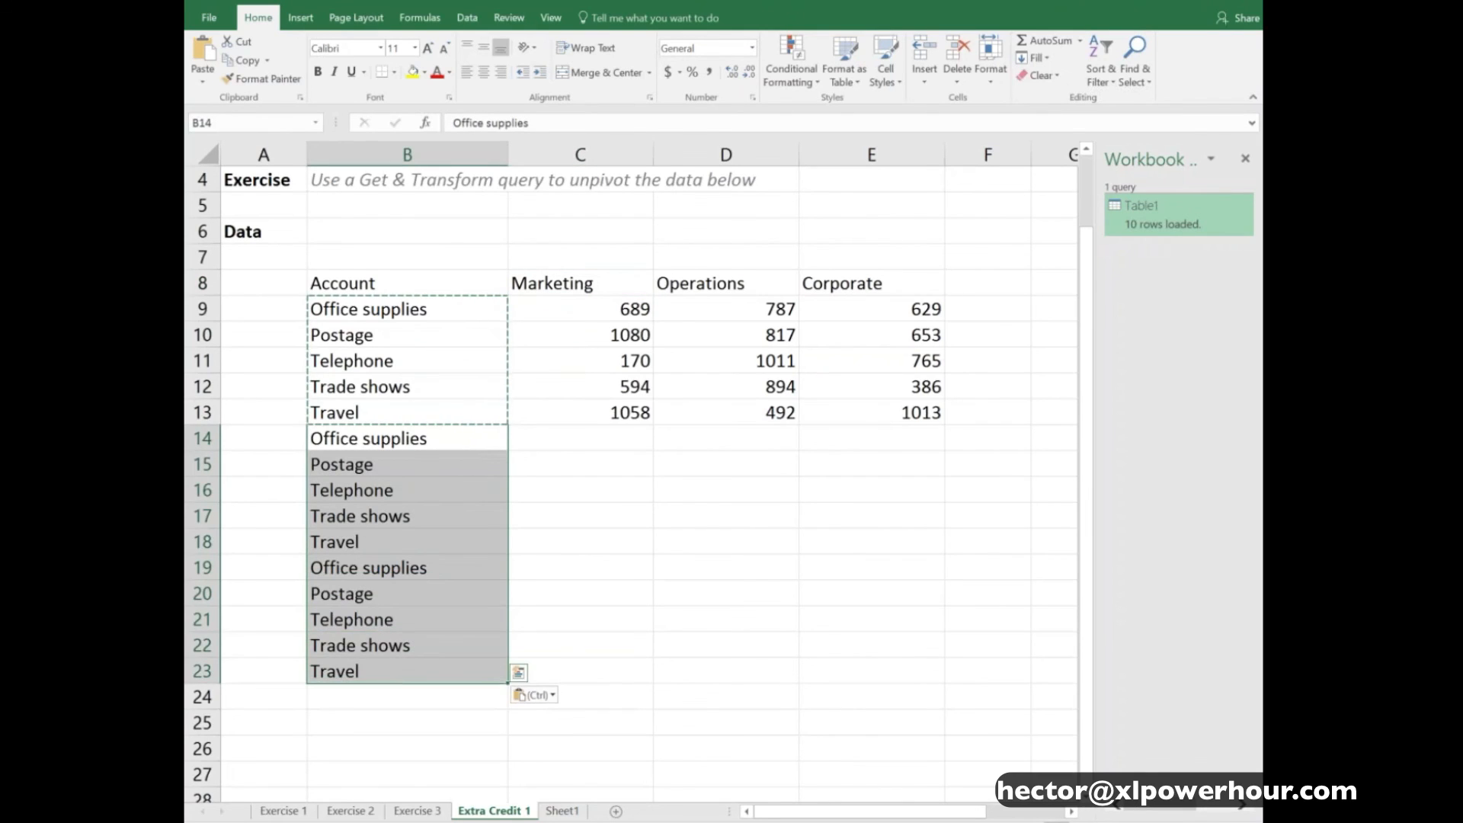
key("Delete")
- Create a Get & Transform query from the account data in B8:E13, treated as a table with headers
left_click(560, 309)
scroll(587, 389, "up", 1)
scroll(581, 398, "up", 1)
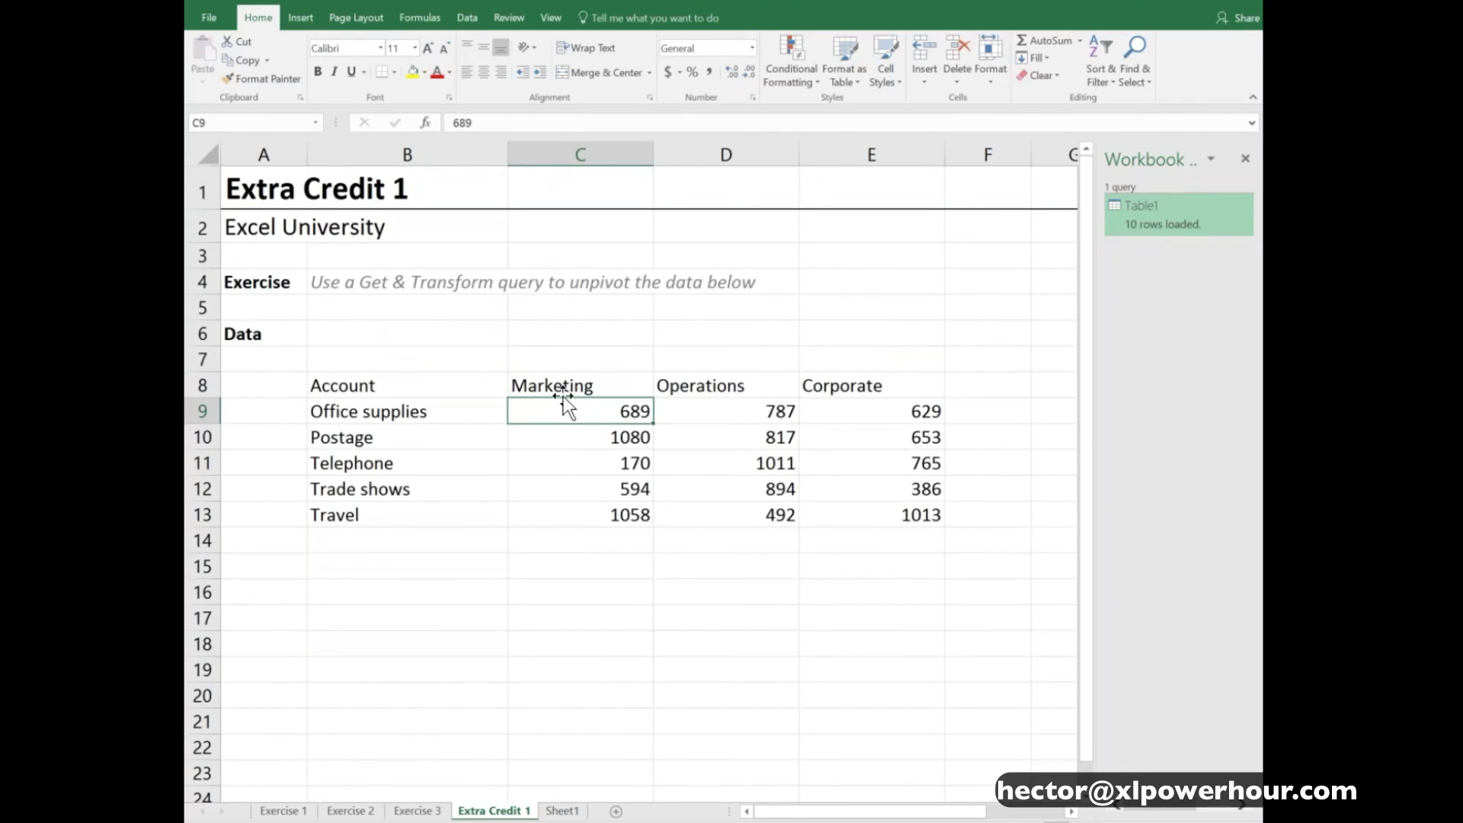
left_click(474, 382)
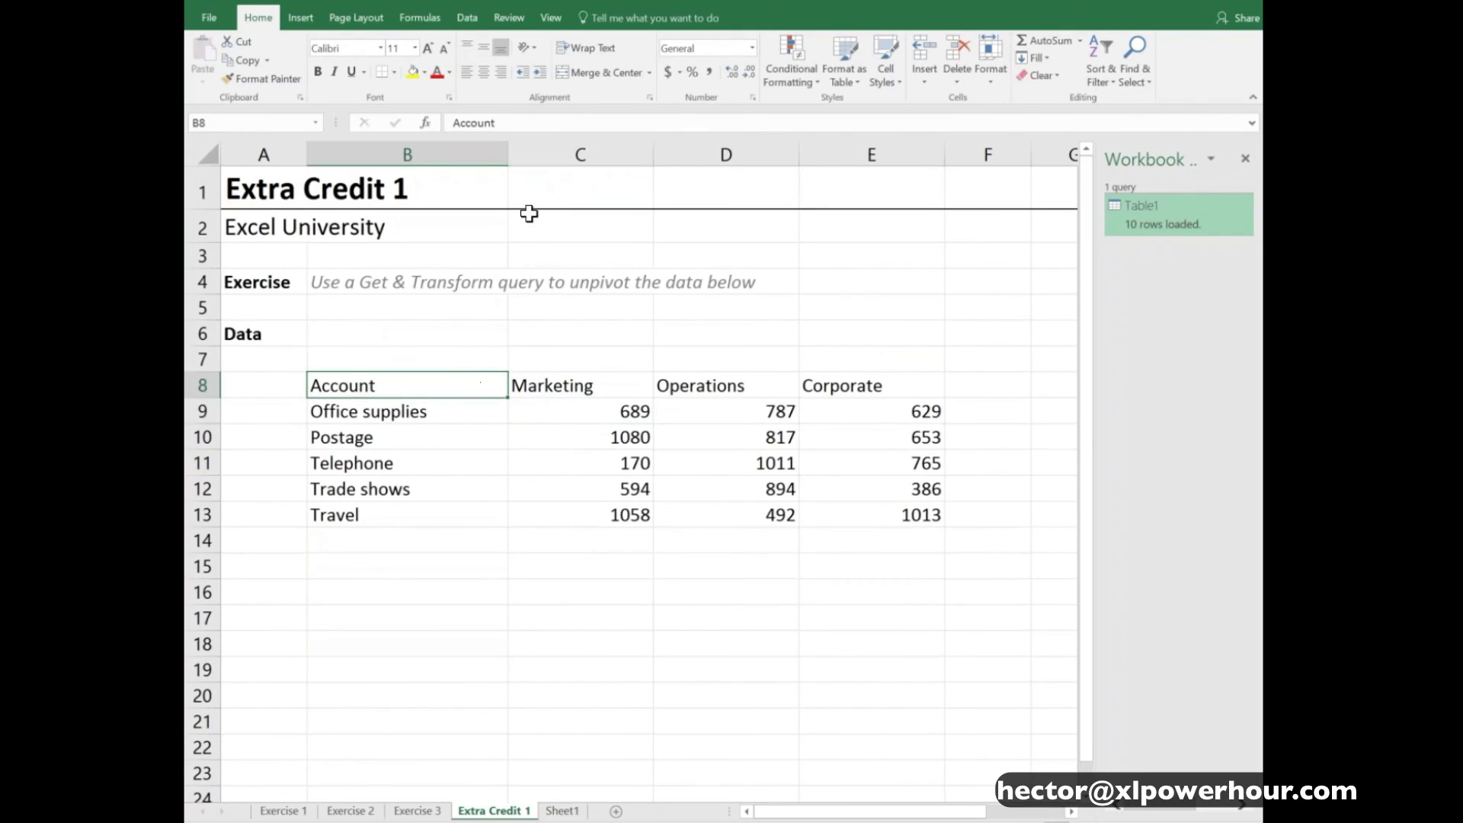
left_click(468, 19)
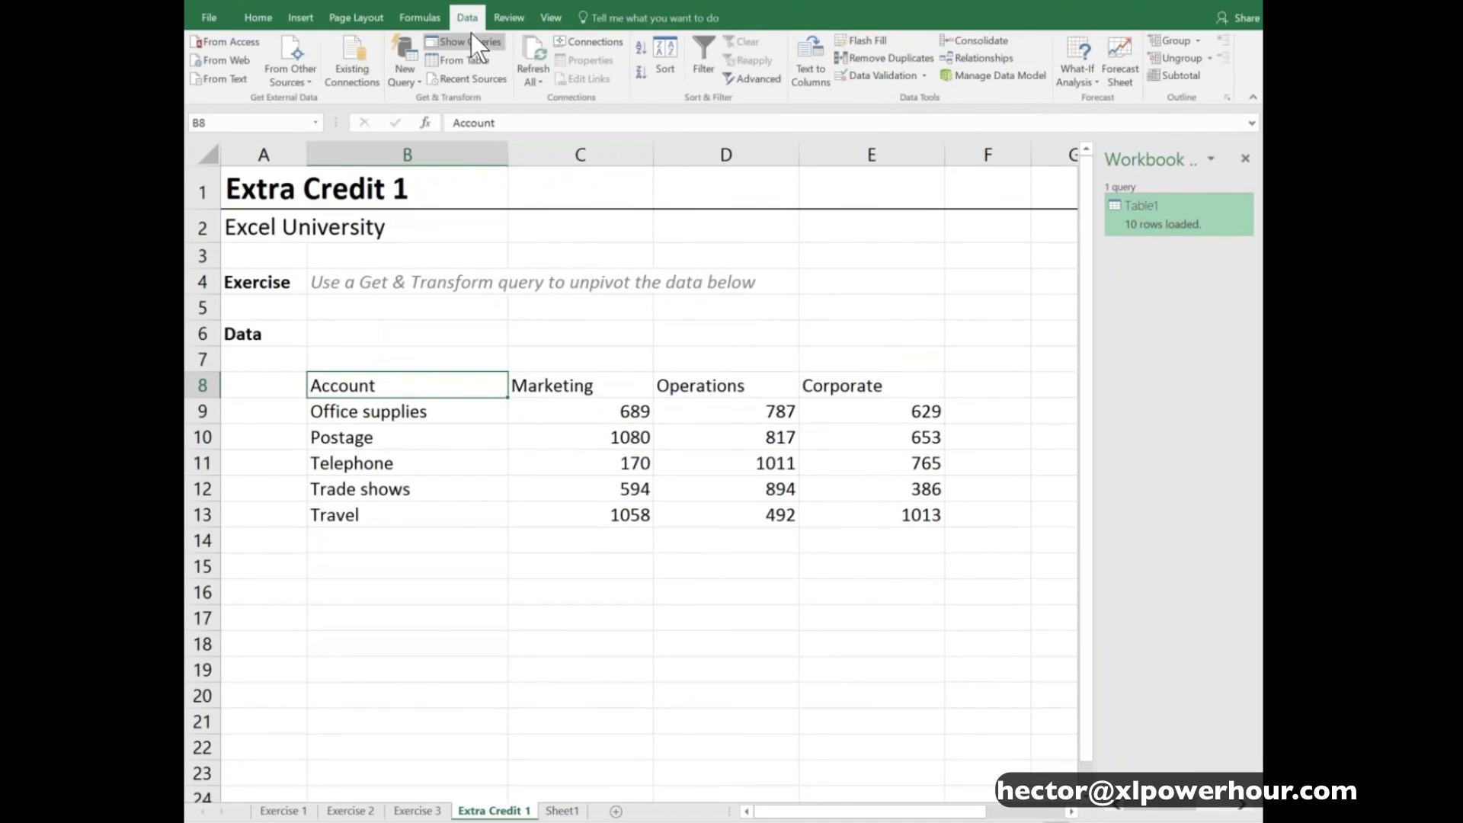
left_click(478, 61)
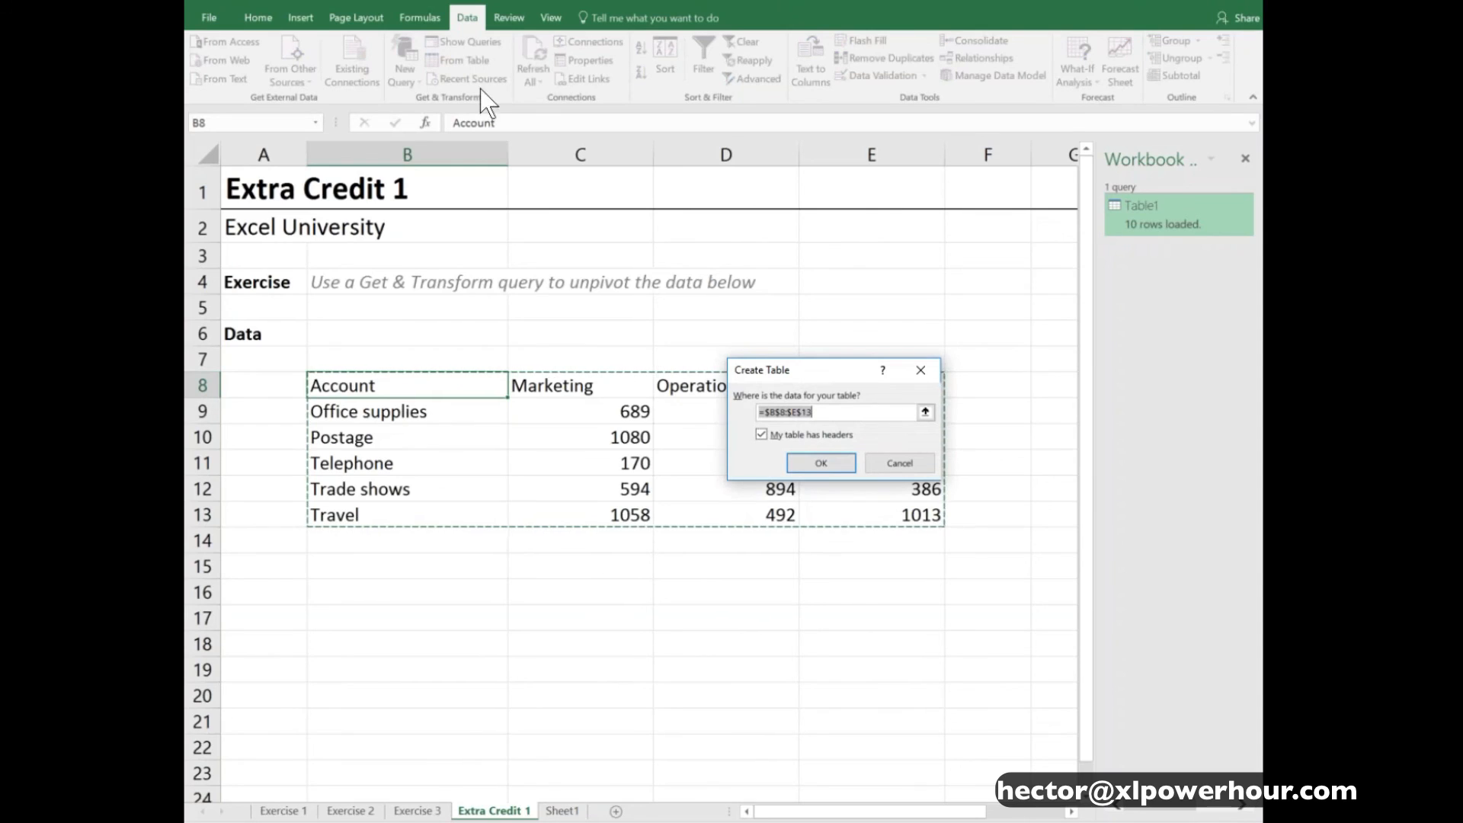
left_click(838, 465)
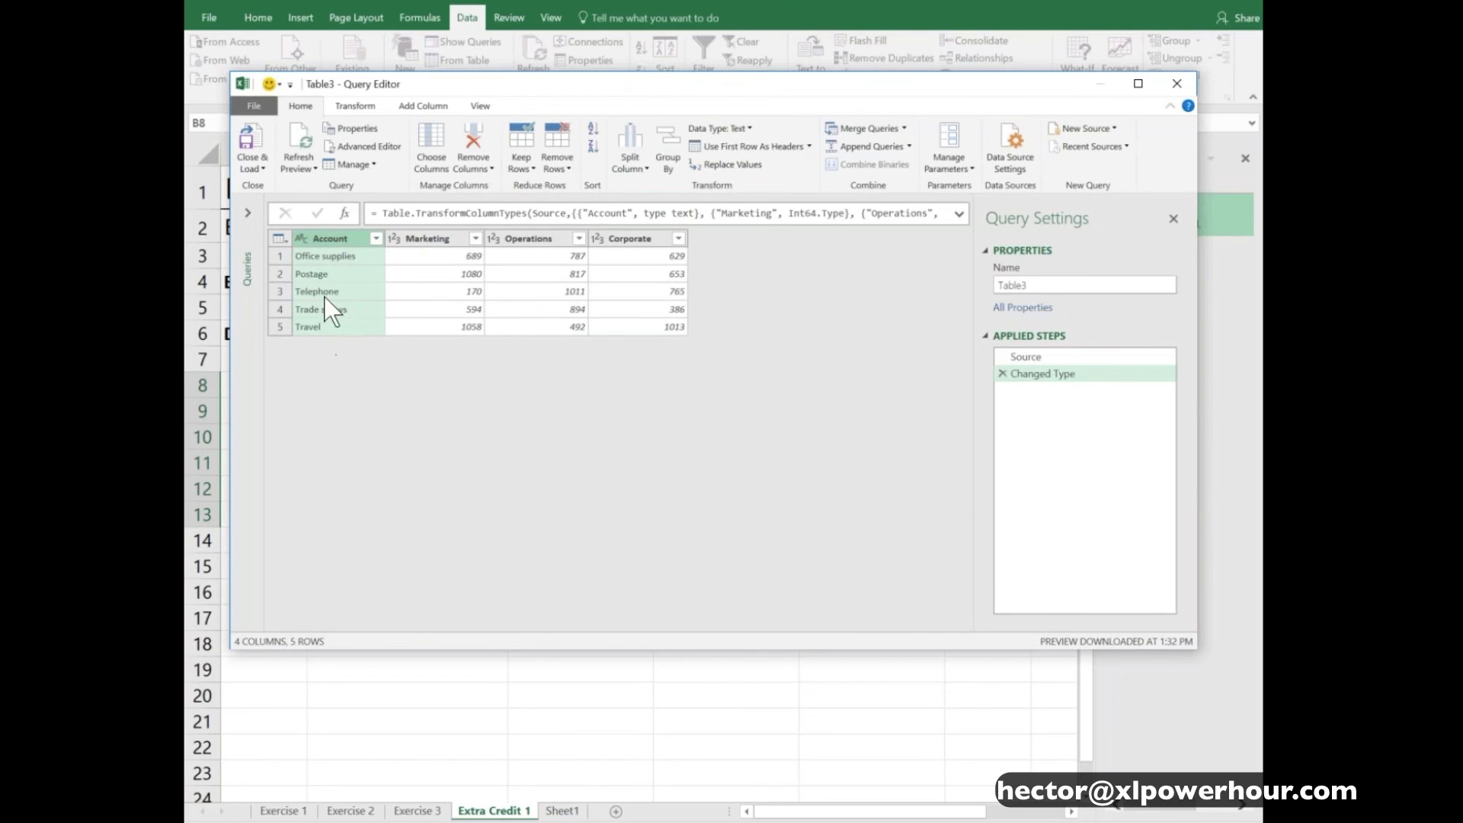
- Unpivot every column of the query except Account, turning the department columns into attribute and value rows
left_click(418, 239)
left_click(638, 238, "shift")
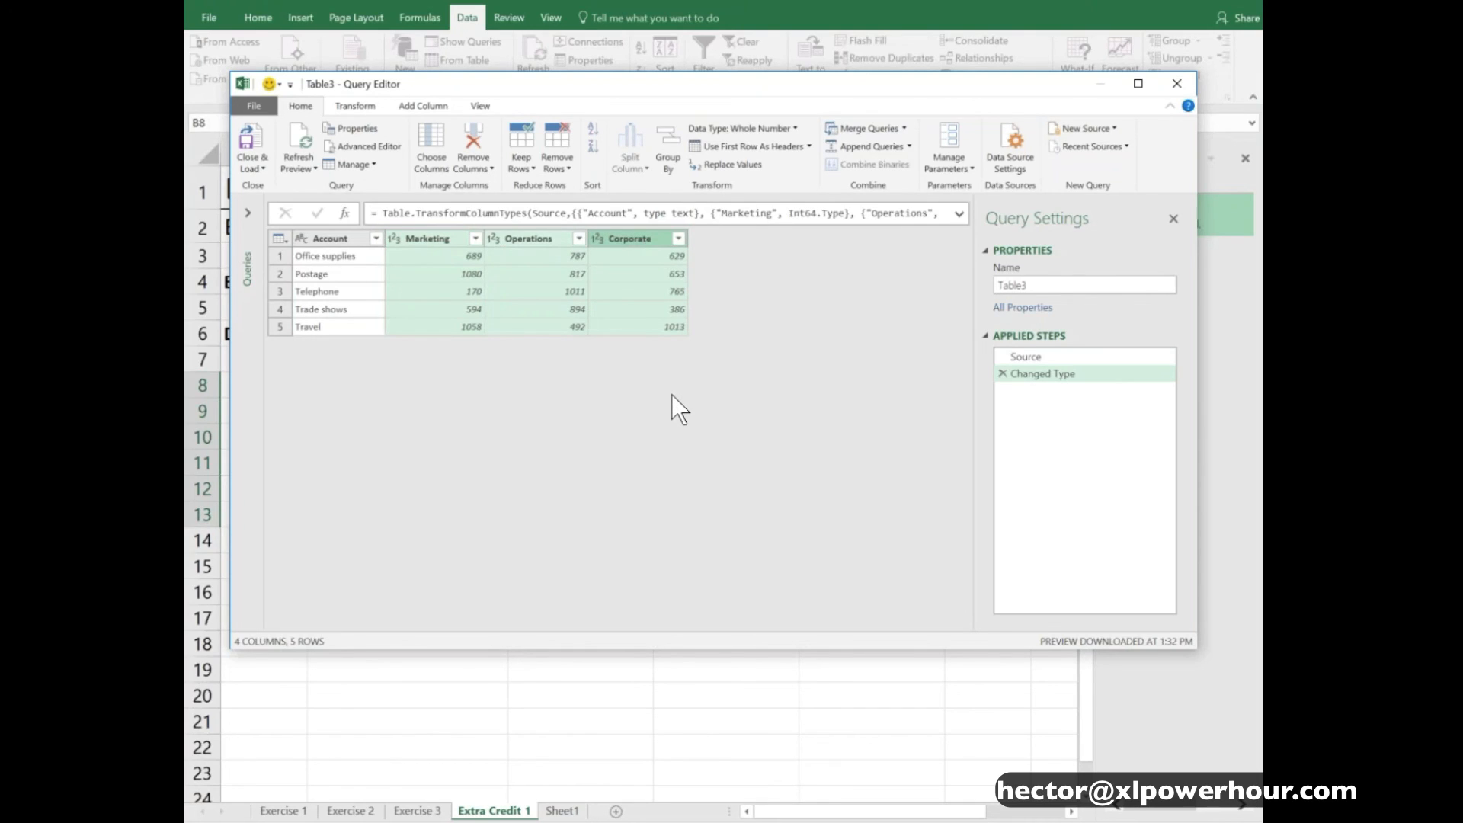
left_click(346, 241)
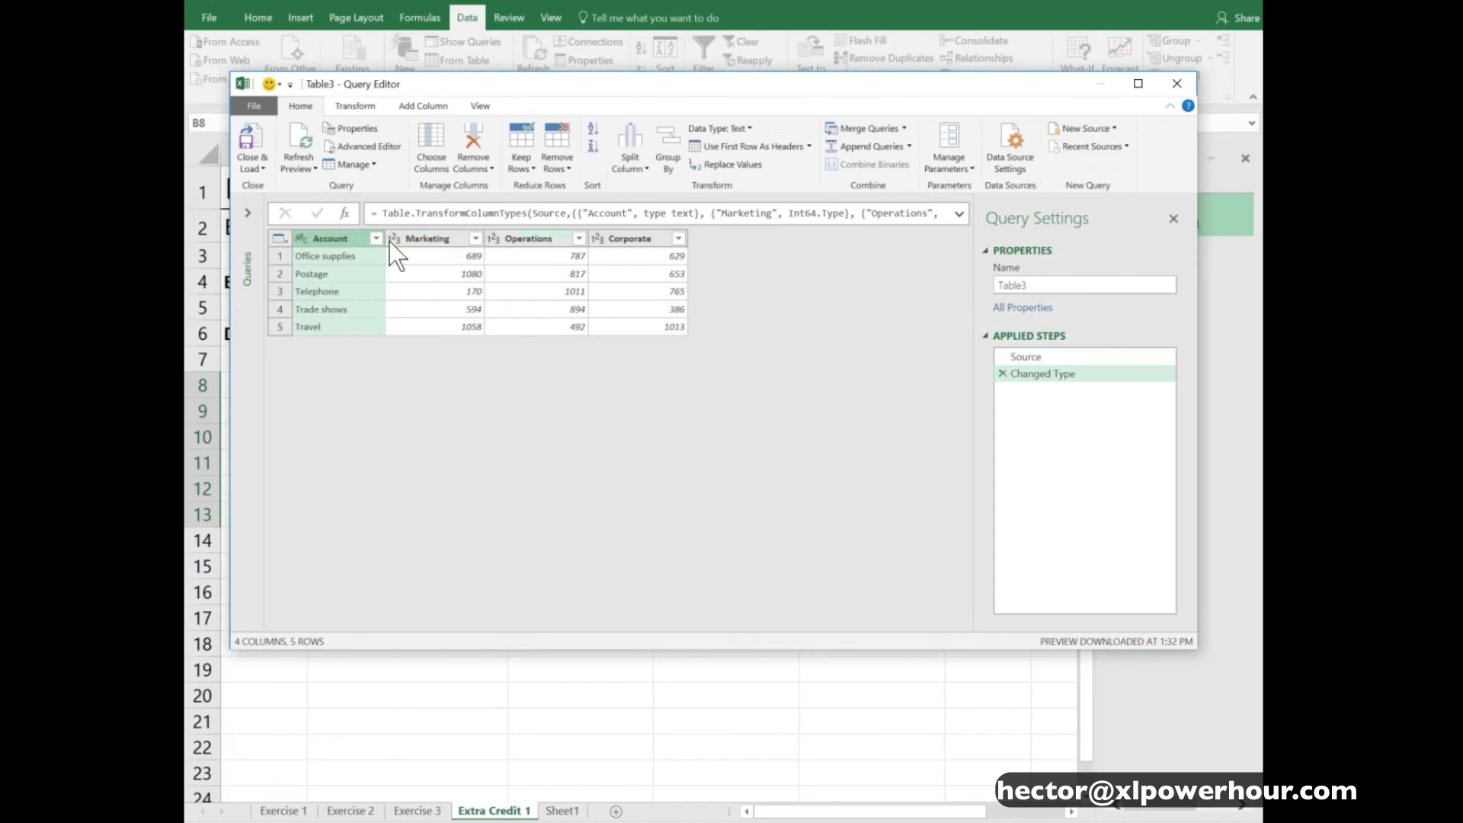
left_click(361, 111)
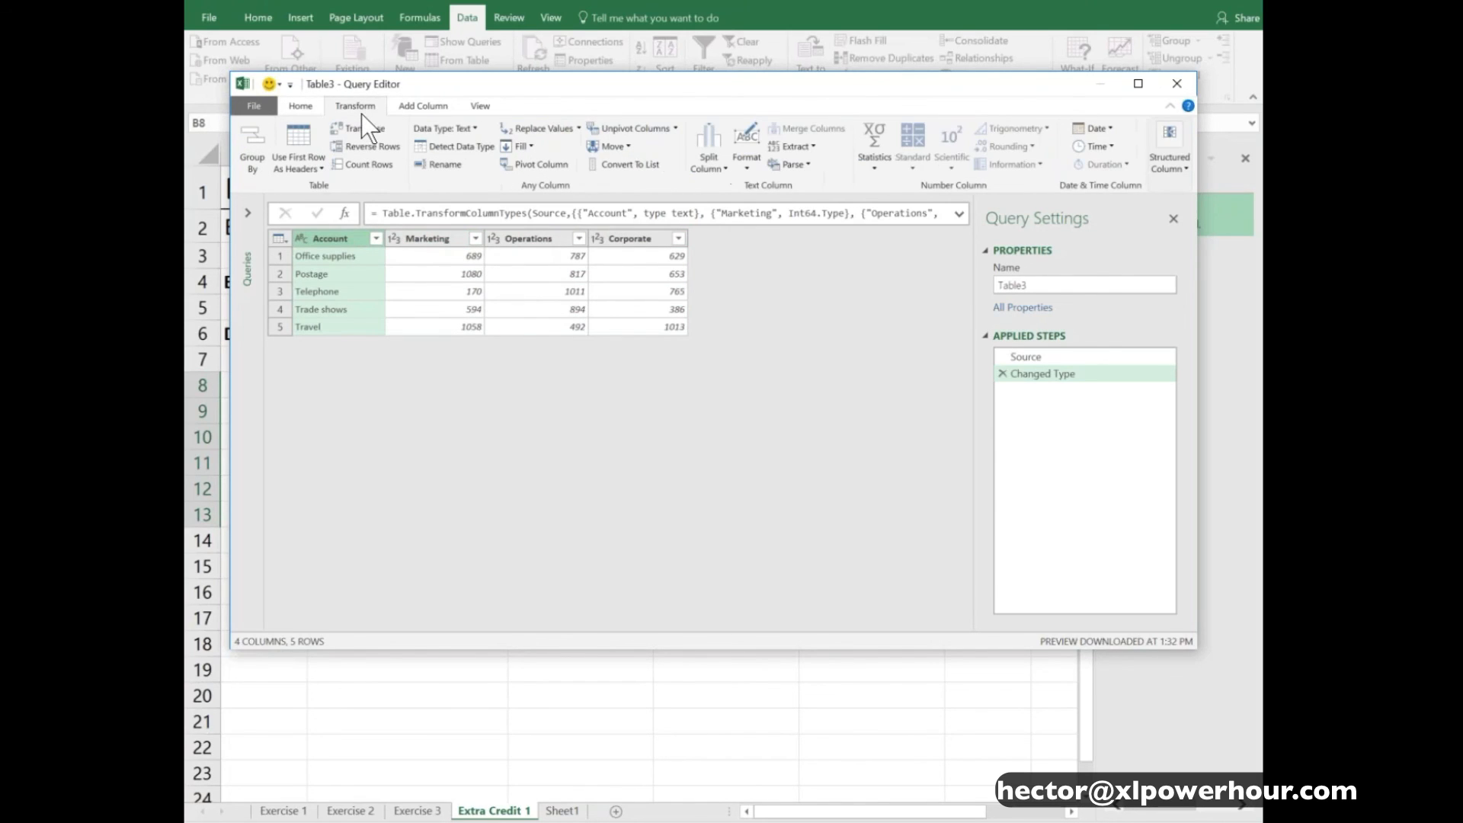
left_click(675, 129)
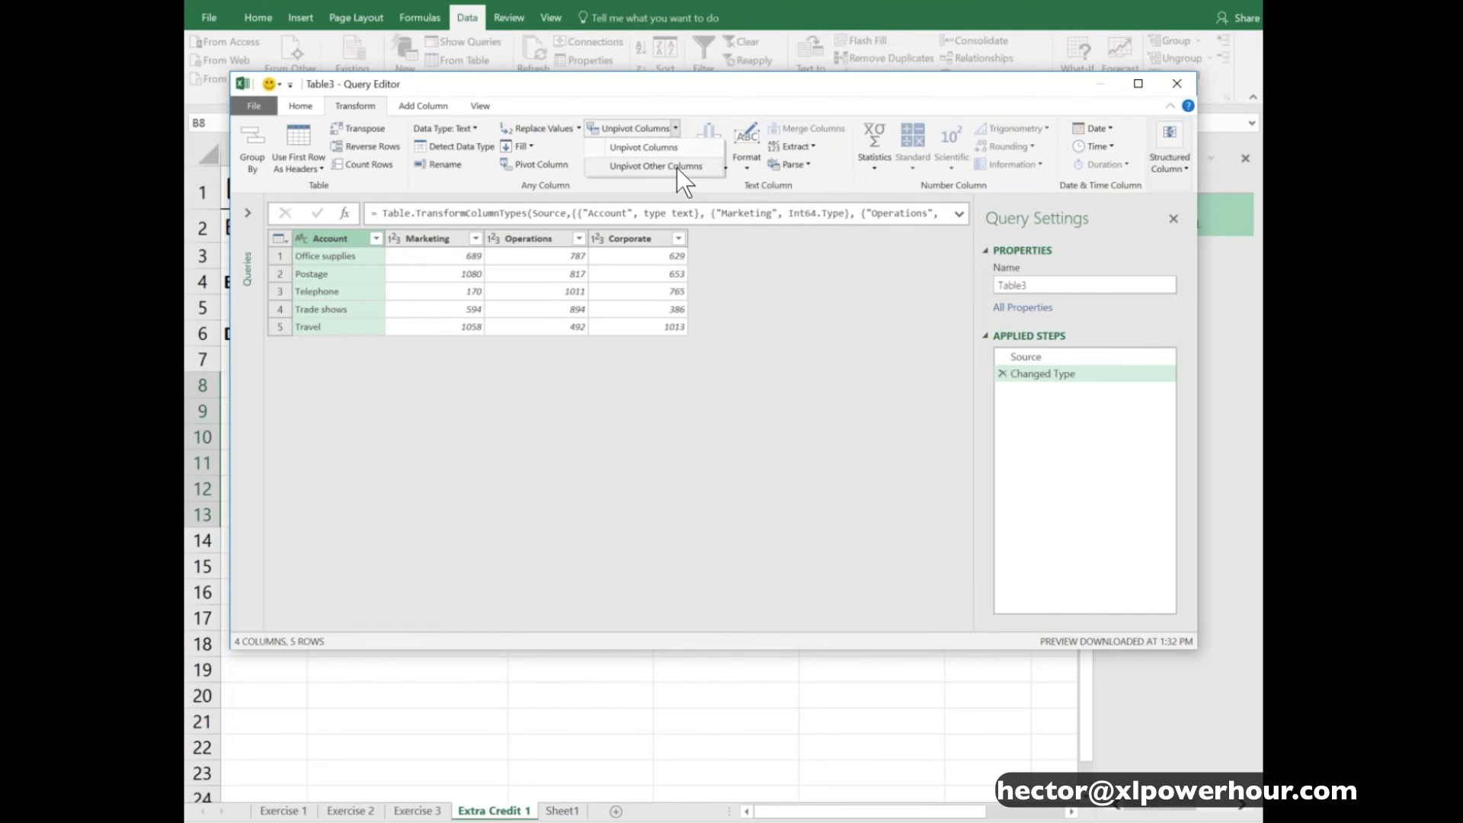
left_click(677, 167)
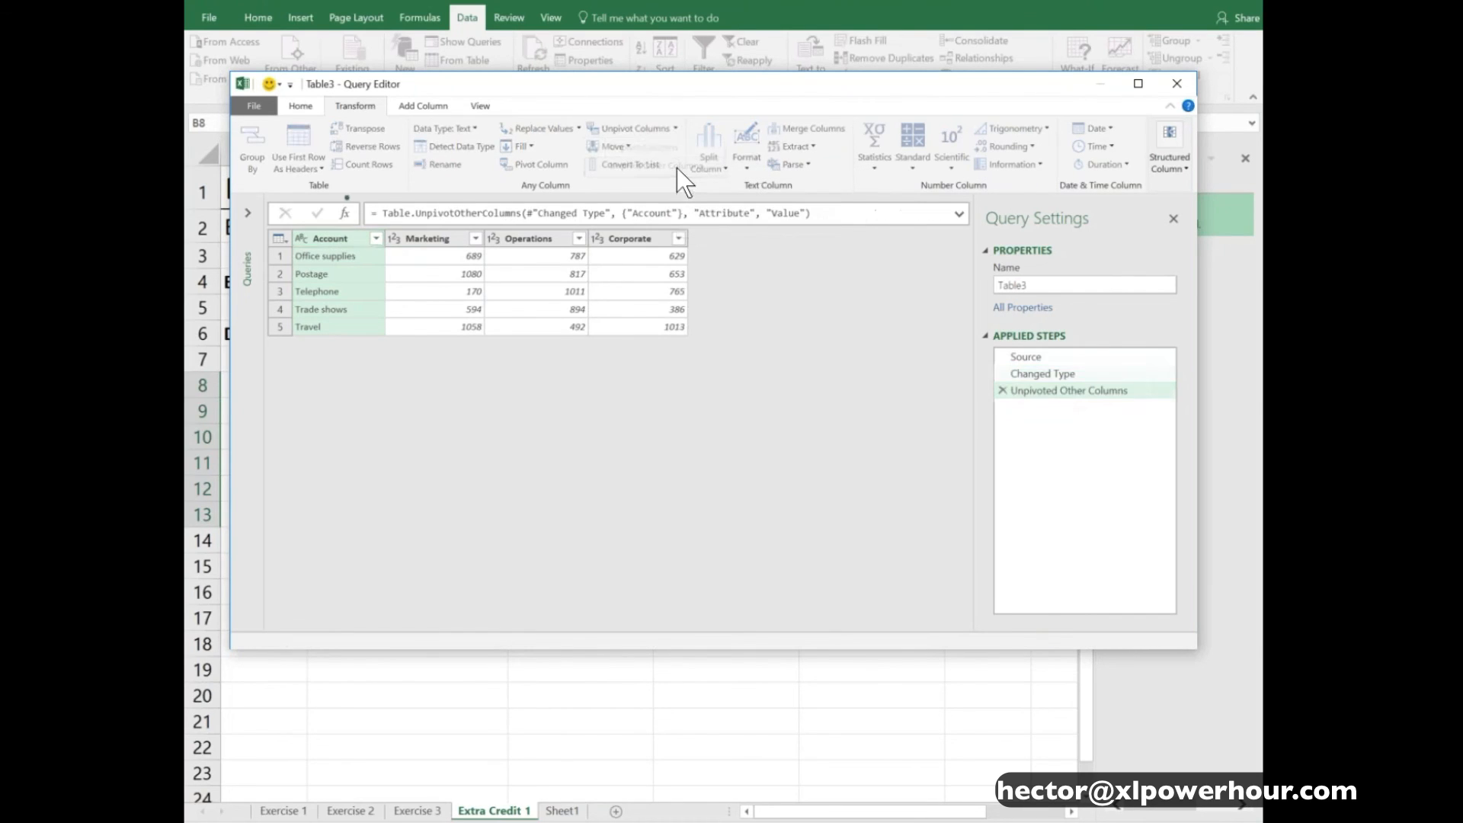
left_click(542, 257)
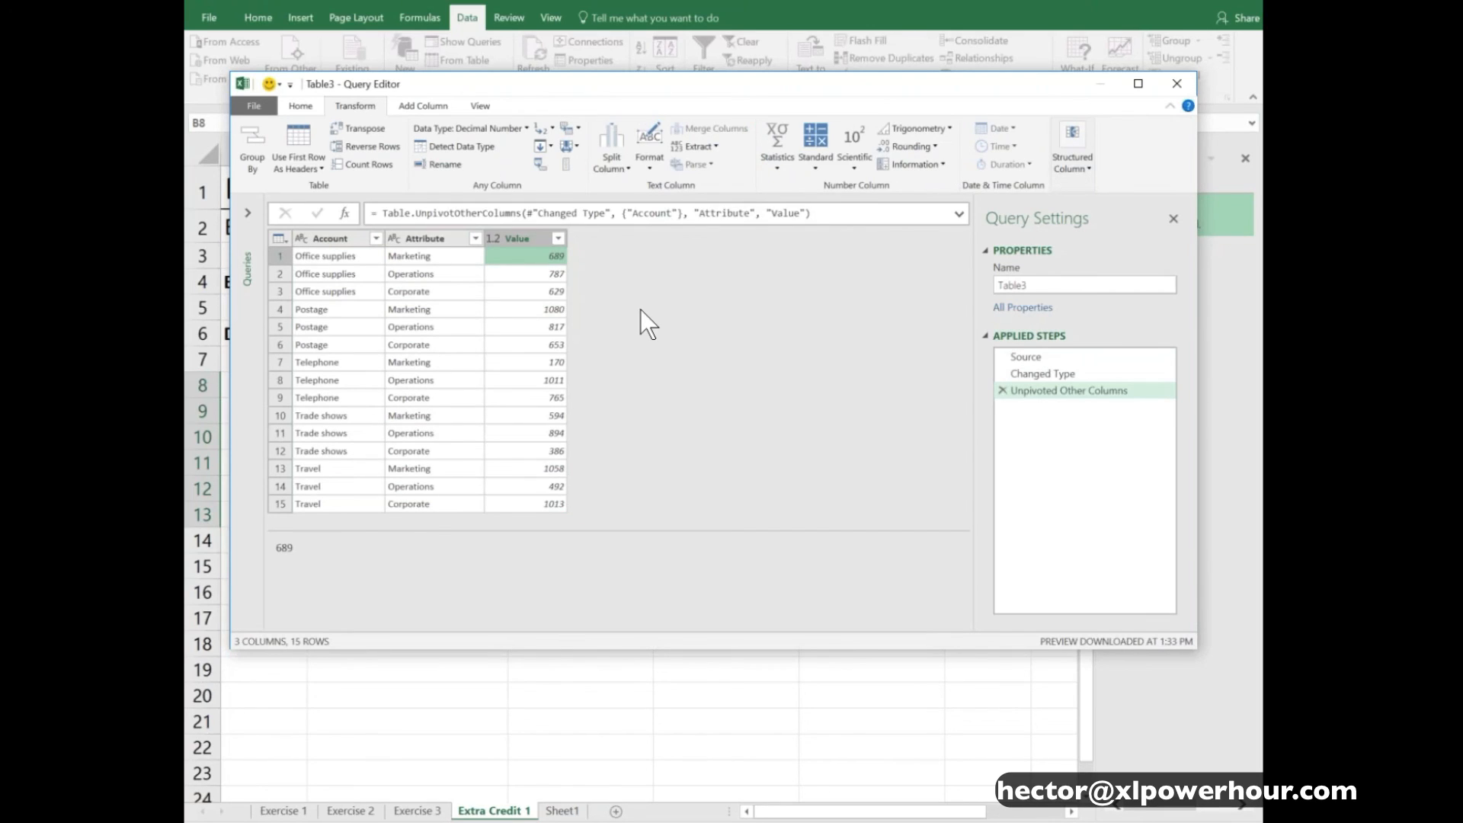
- Close the query and load the unpivoted result as a table on a new worksheet
left_click(305, 106)
left_click(256, 140)
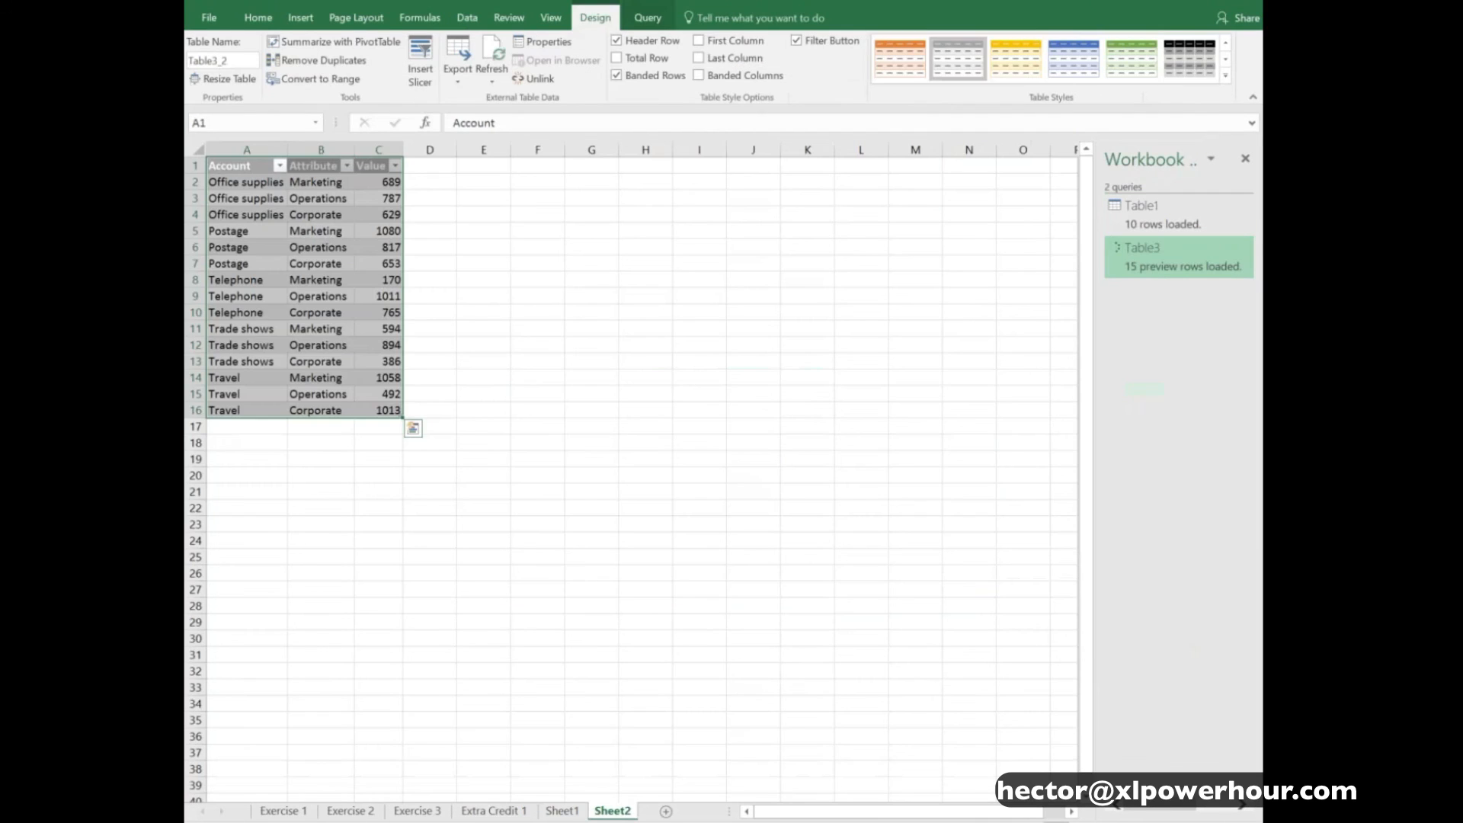
left_click(324, 200)
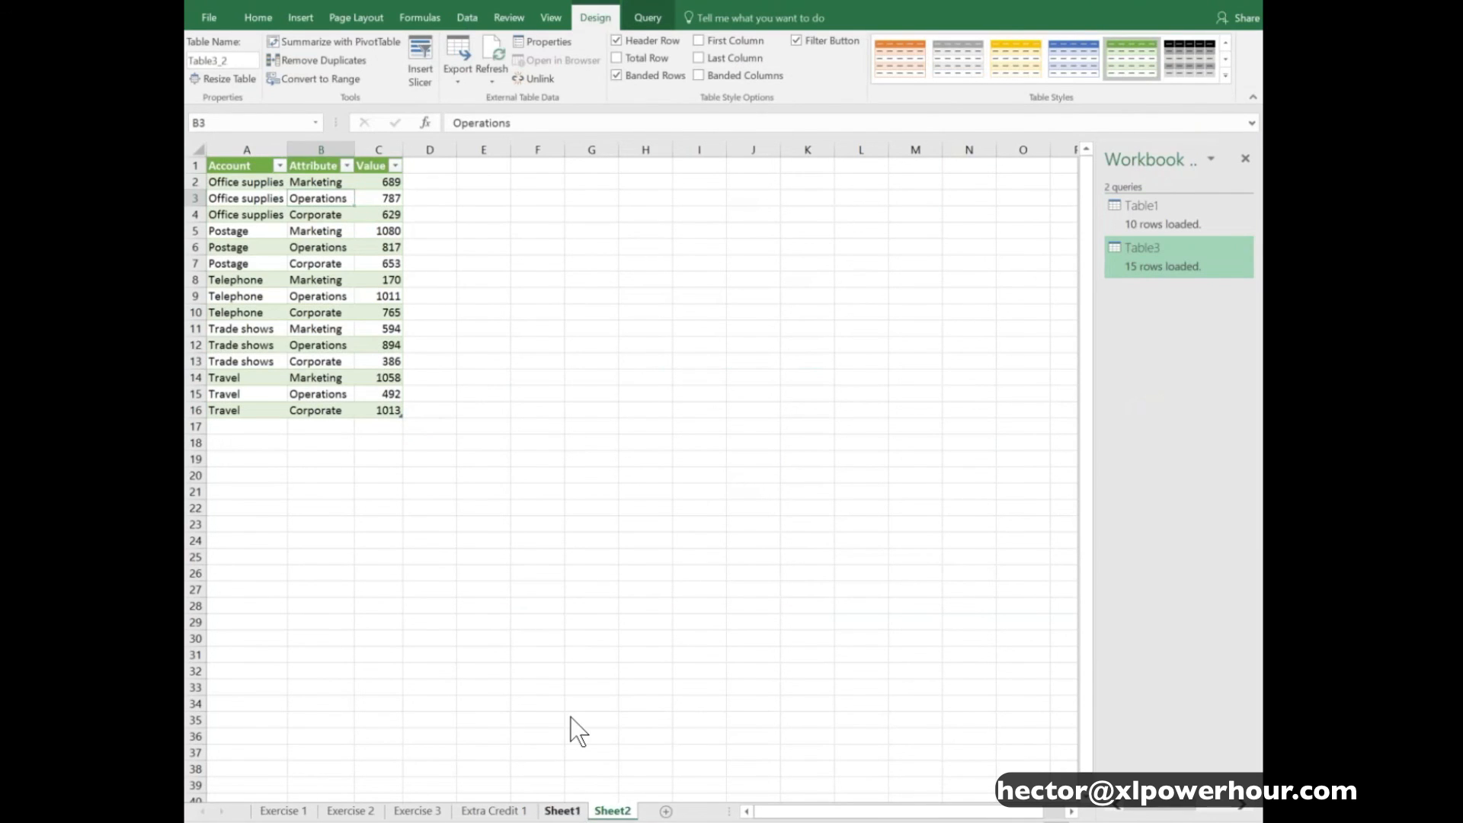
- Check the source table on the Extra Credit 1 sheet, and refresh the unpivoted table on Sheet2
left_click(562, 811)
left_click(494, 811)
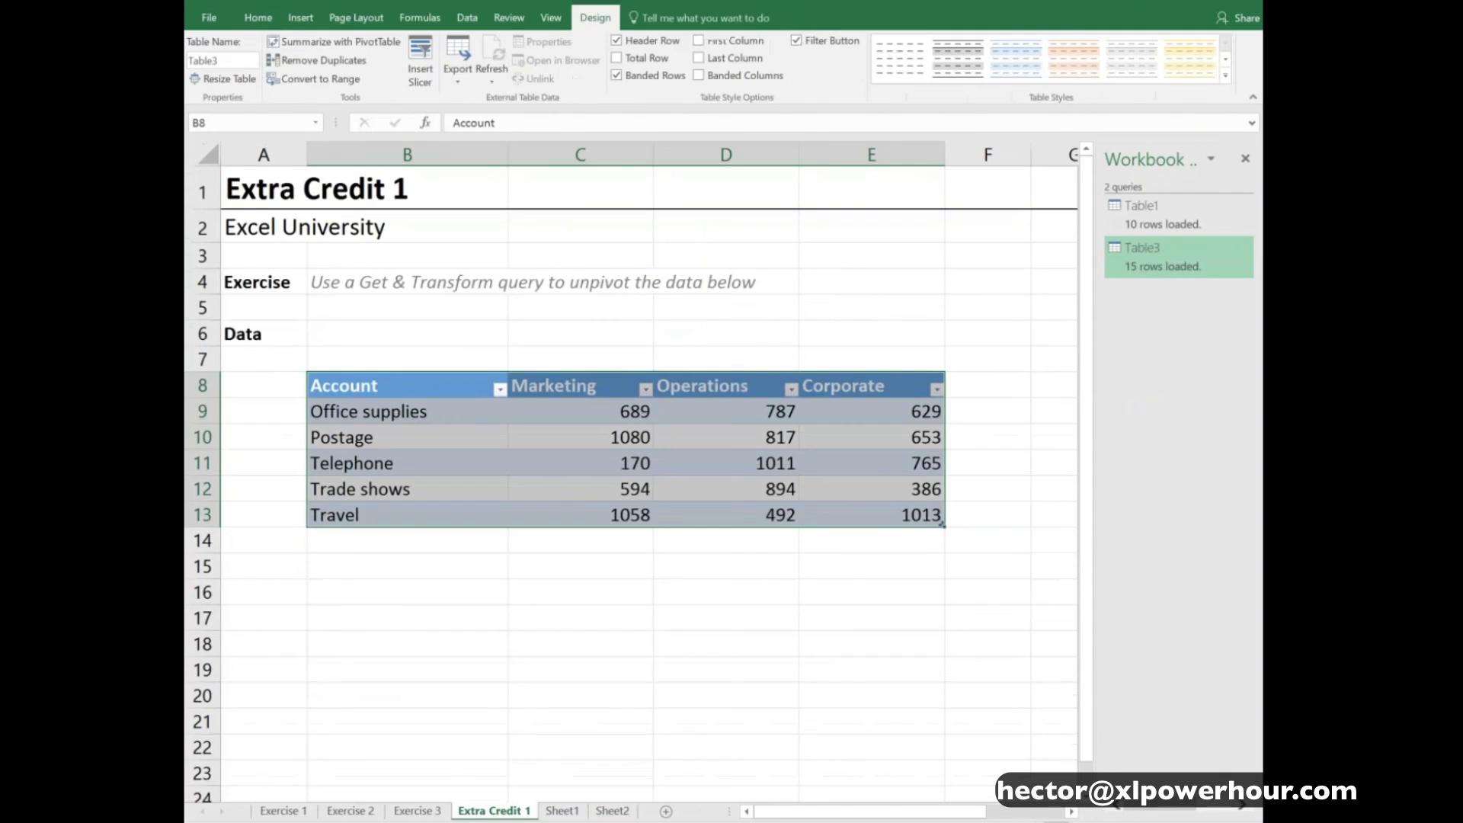
key("Down")
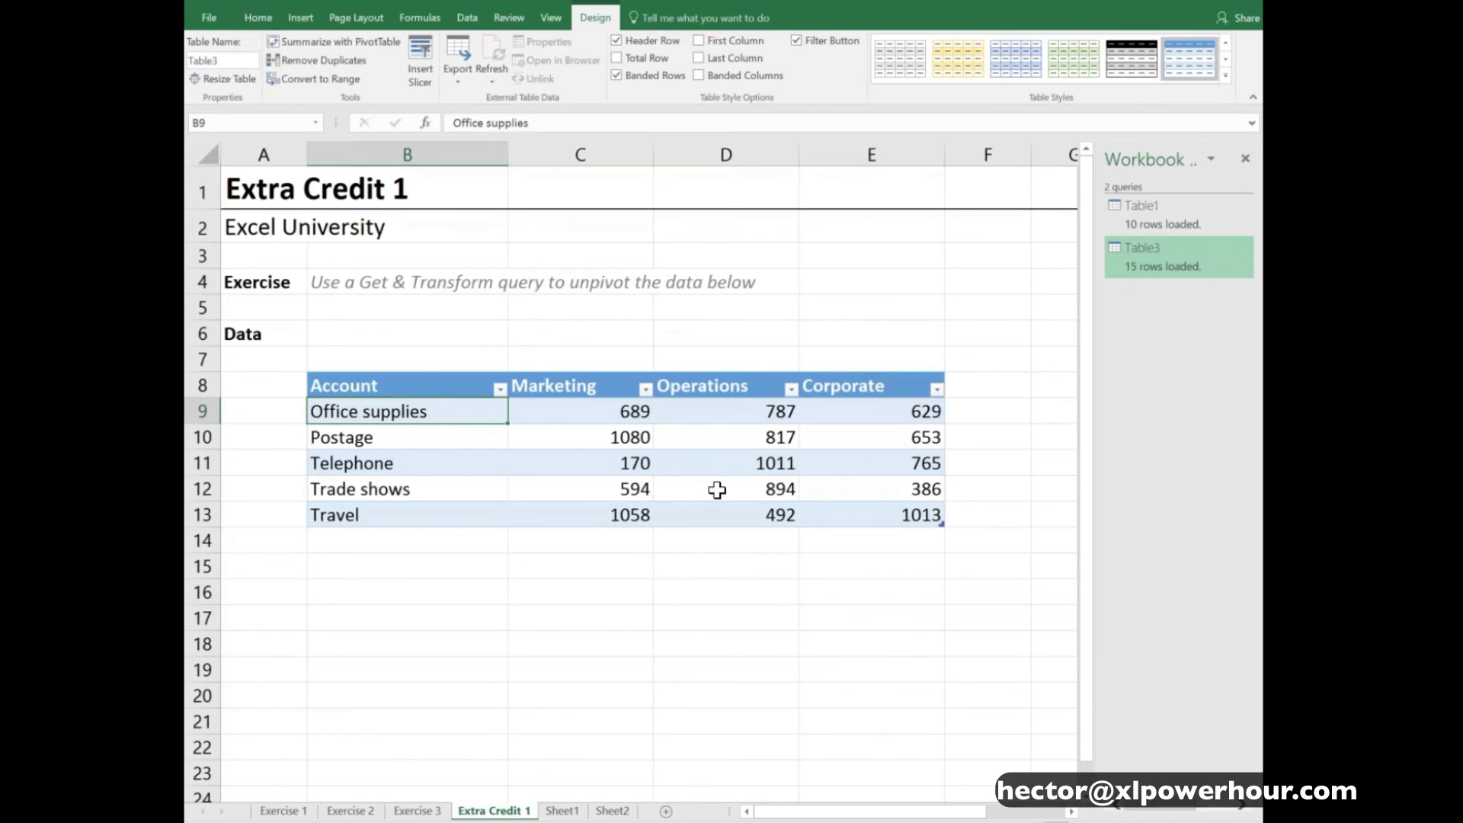
left_click(612, 810)
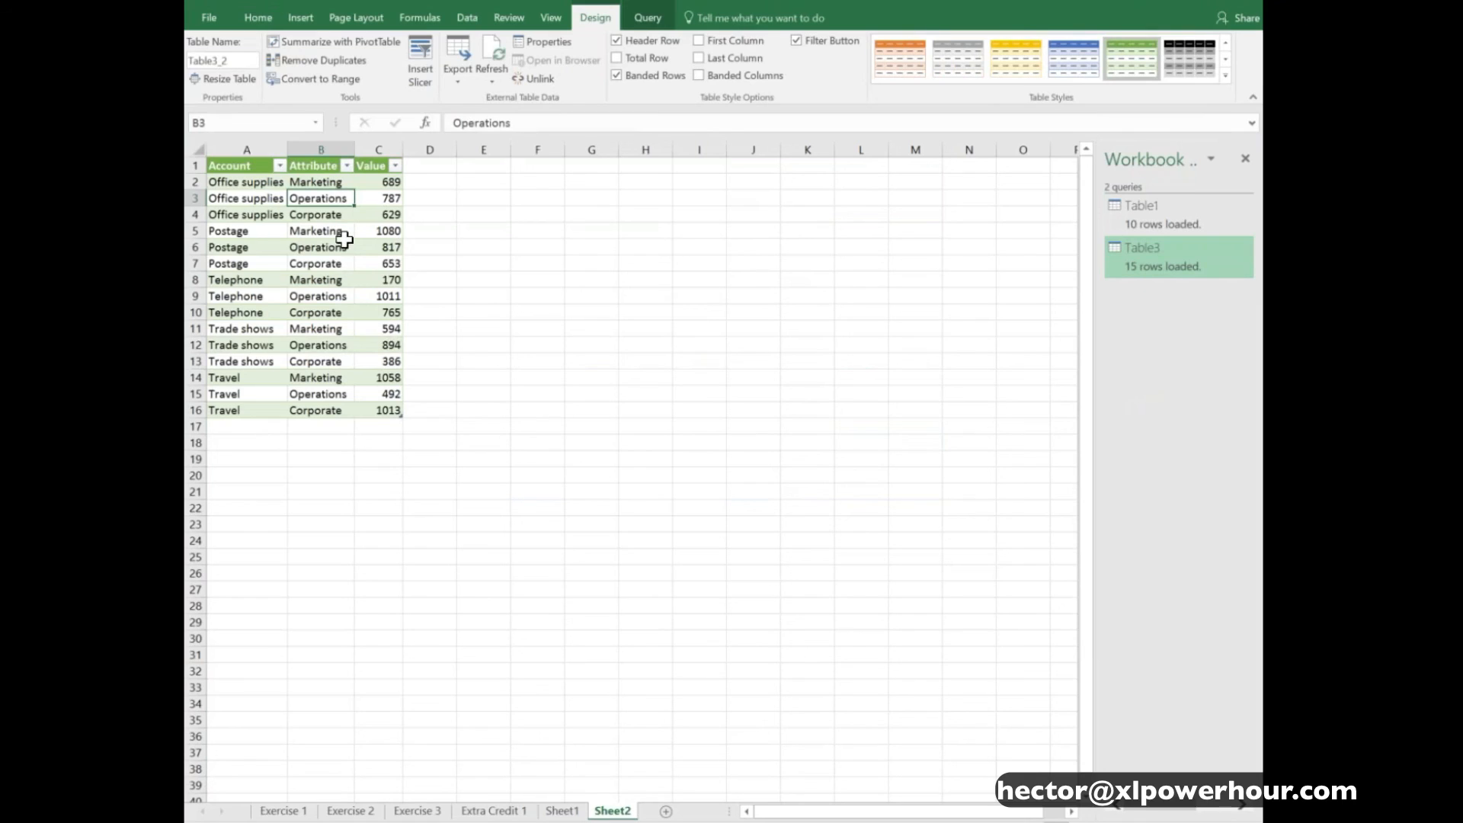
right_click(322, 195)
left_click(383, 329)
left_click(332, 214)
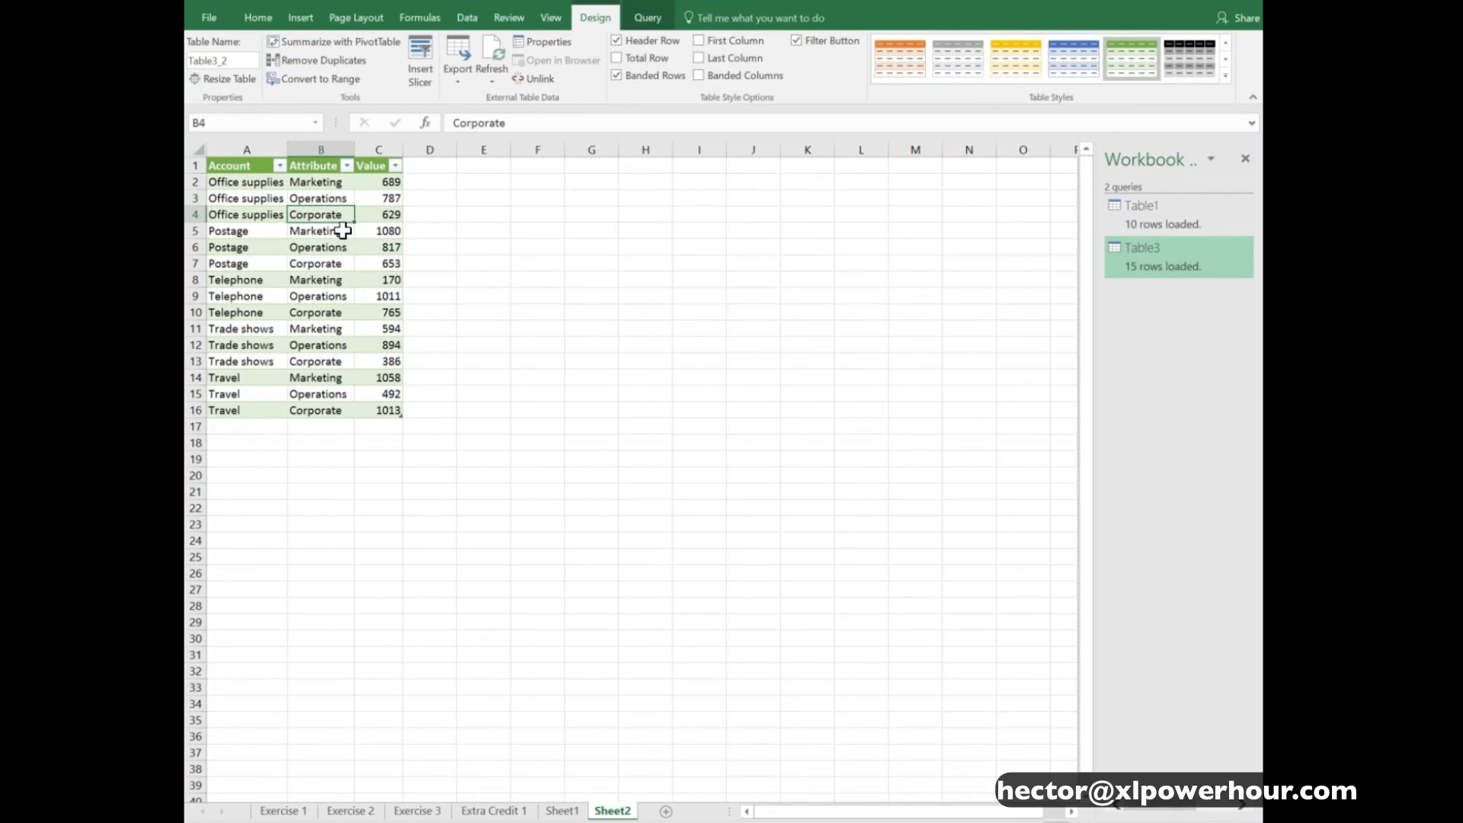
- Go back to the Exercise 1 sheet and examine the formula in the first cleaned-up Name cell, F10
key("ctrl+Page_Up")
key("ctrl+Page_Up")
key("ctrl+Page_Up")
key("ctrl+Page_Up")
key("ctrl+Page_Up")
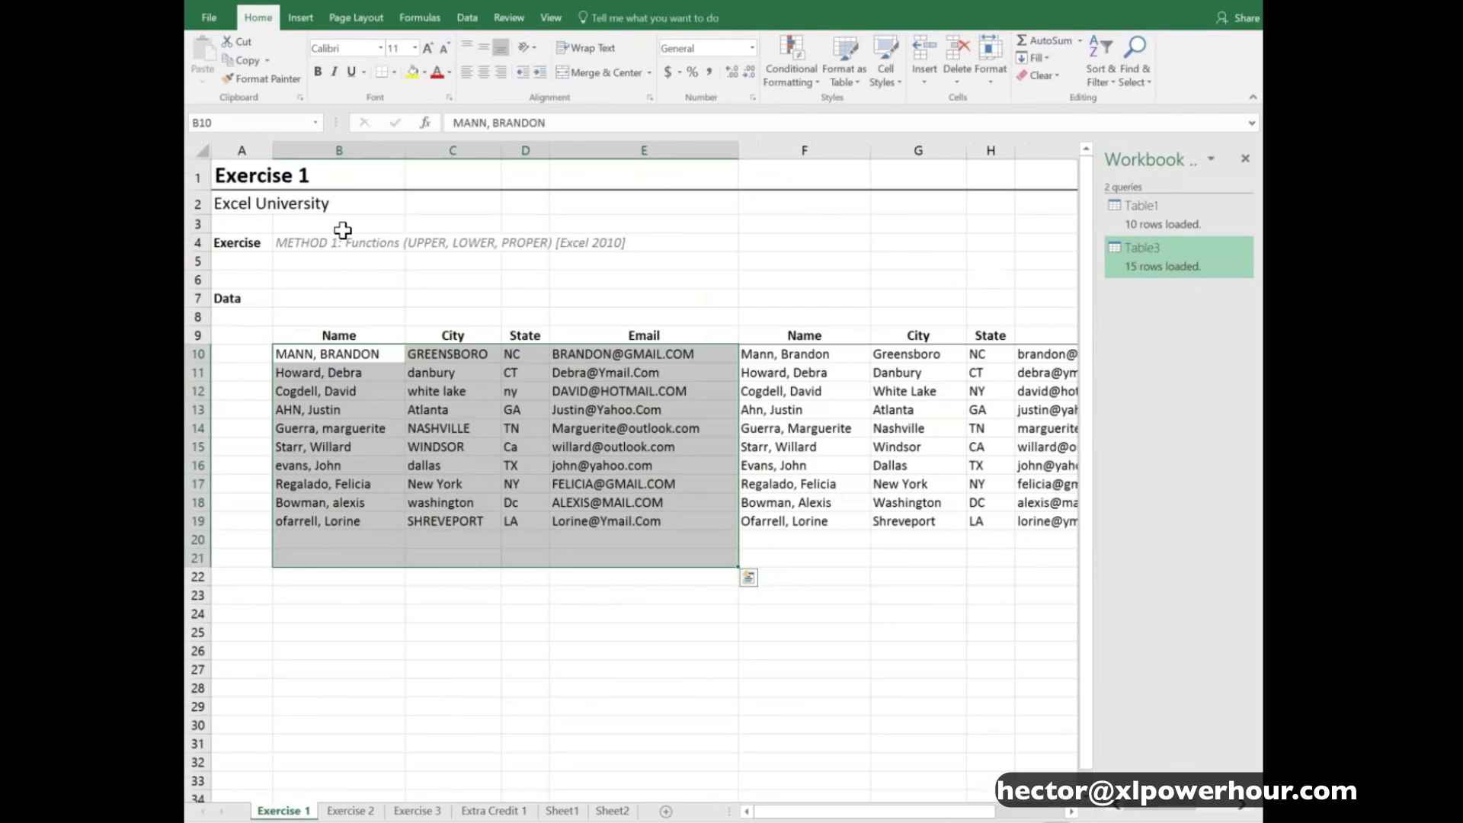
key("ctrl+Home")
key("Right")
key("Right")
key("Right")
key("Right")
key("ctrl+Down")
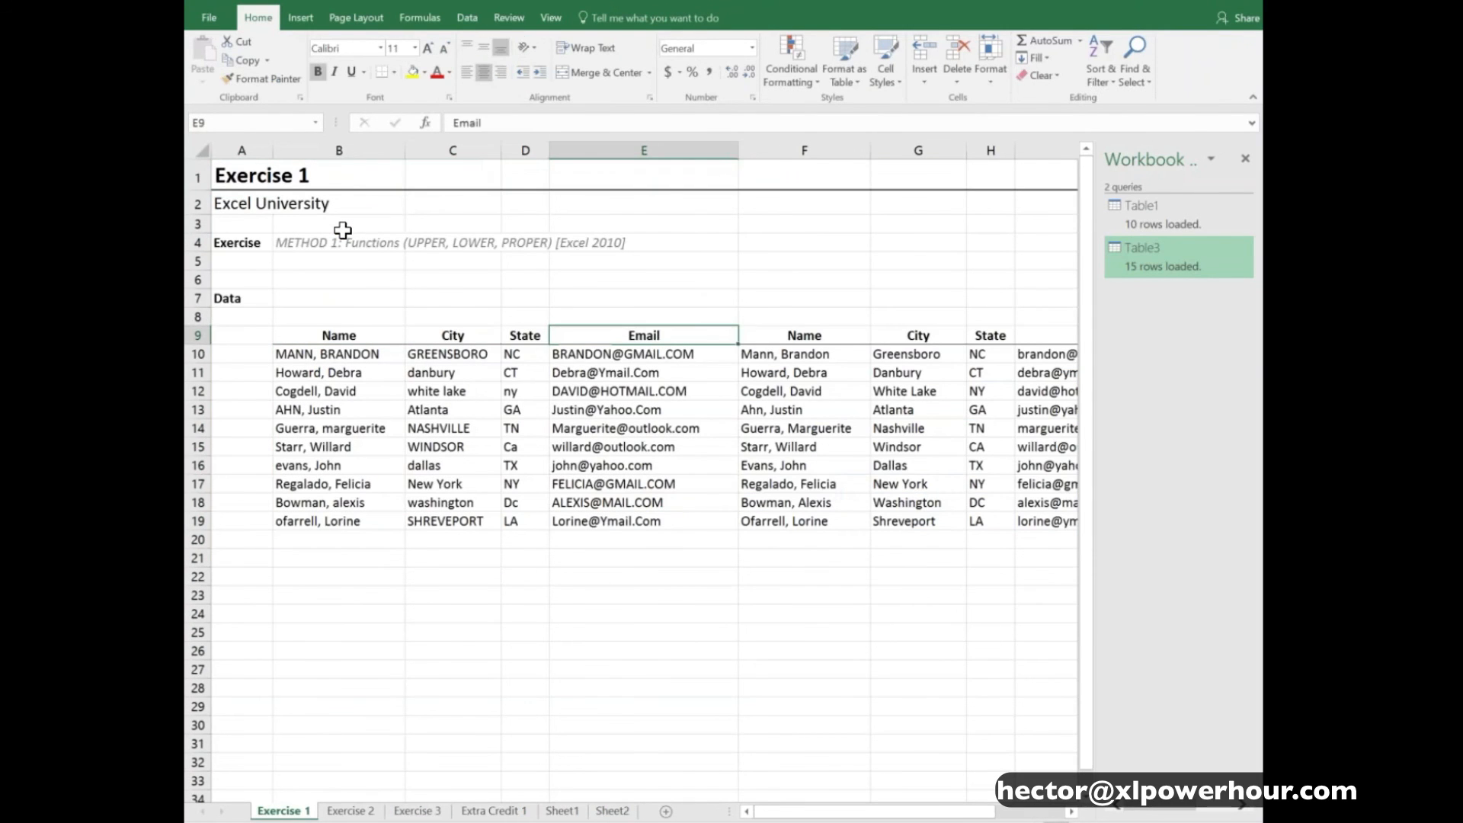
key("Right")
key("Down")
key("F2")
key("Escape")
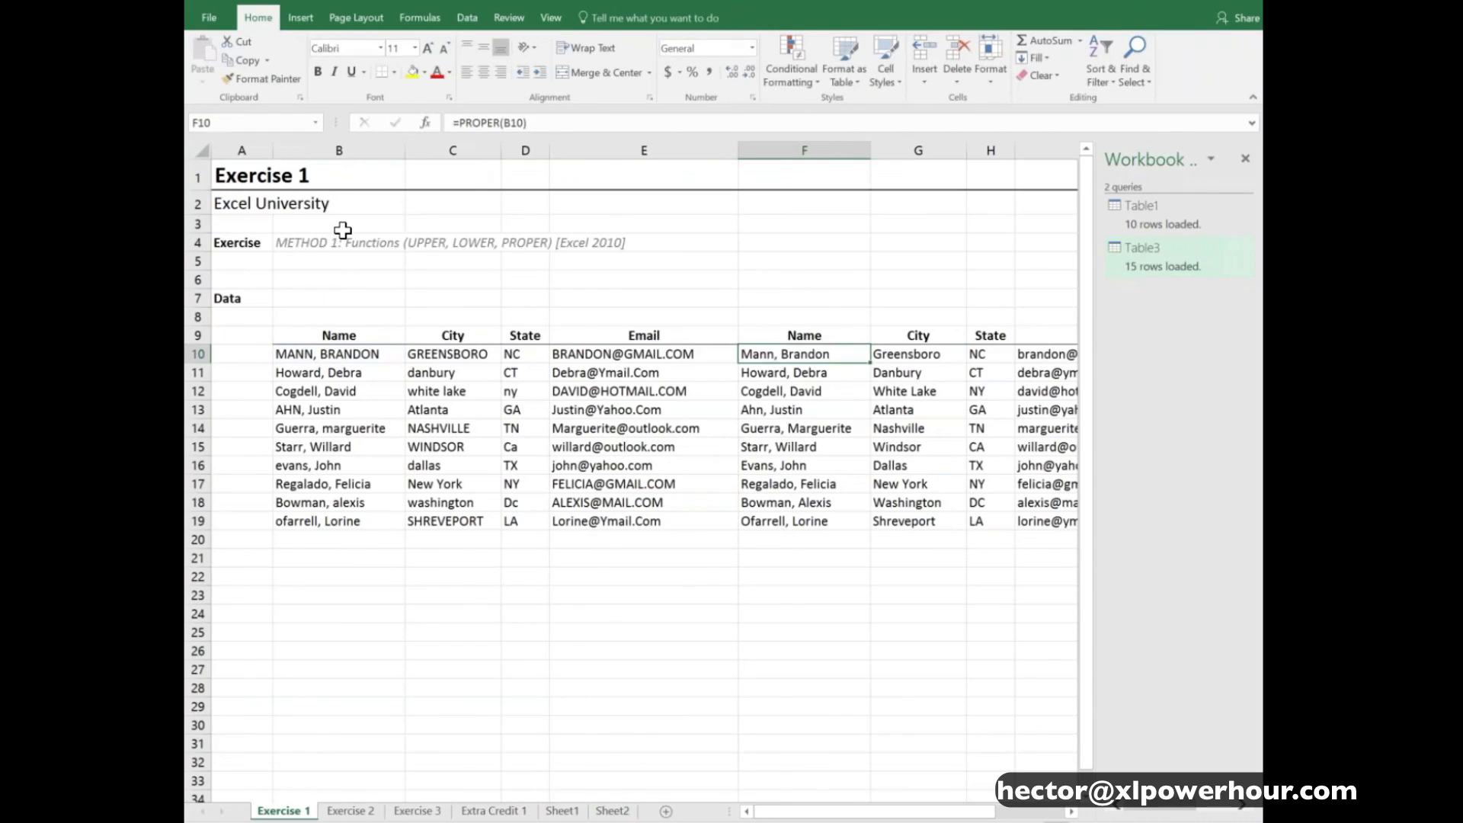
- Review the Flash Fill columns on the Exercise 2 sheet and the source tables on the Exercise 3 and Extra Credit 1 sheets
key("ctrl+Page_Down")
key("Right")
key("Right")
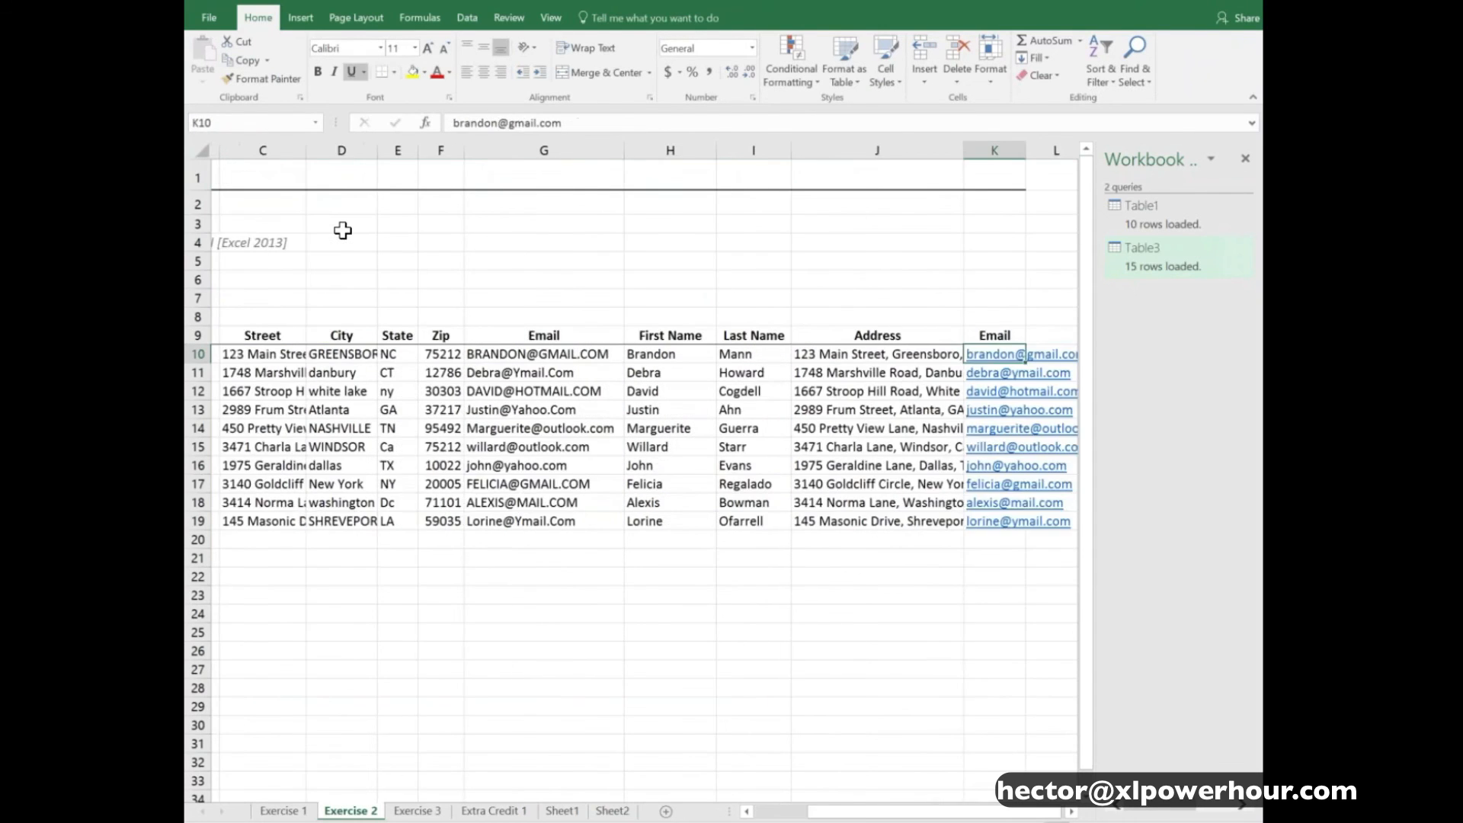
key("Left")
key("Left")
key("Left")
key("Left")
key("Left")
key("Left")
key("Left")
key("Left")
key("Left")
key("Left")
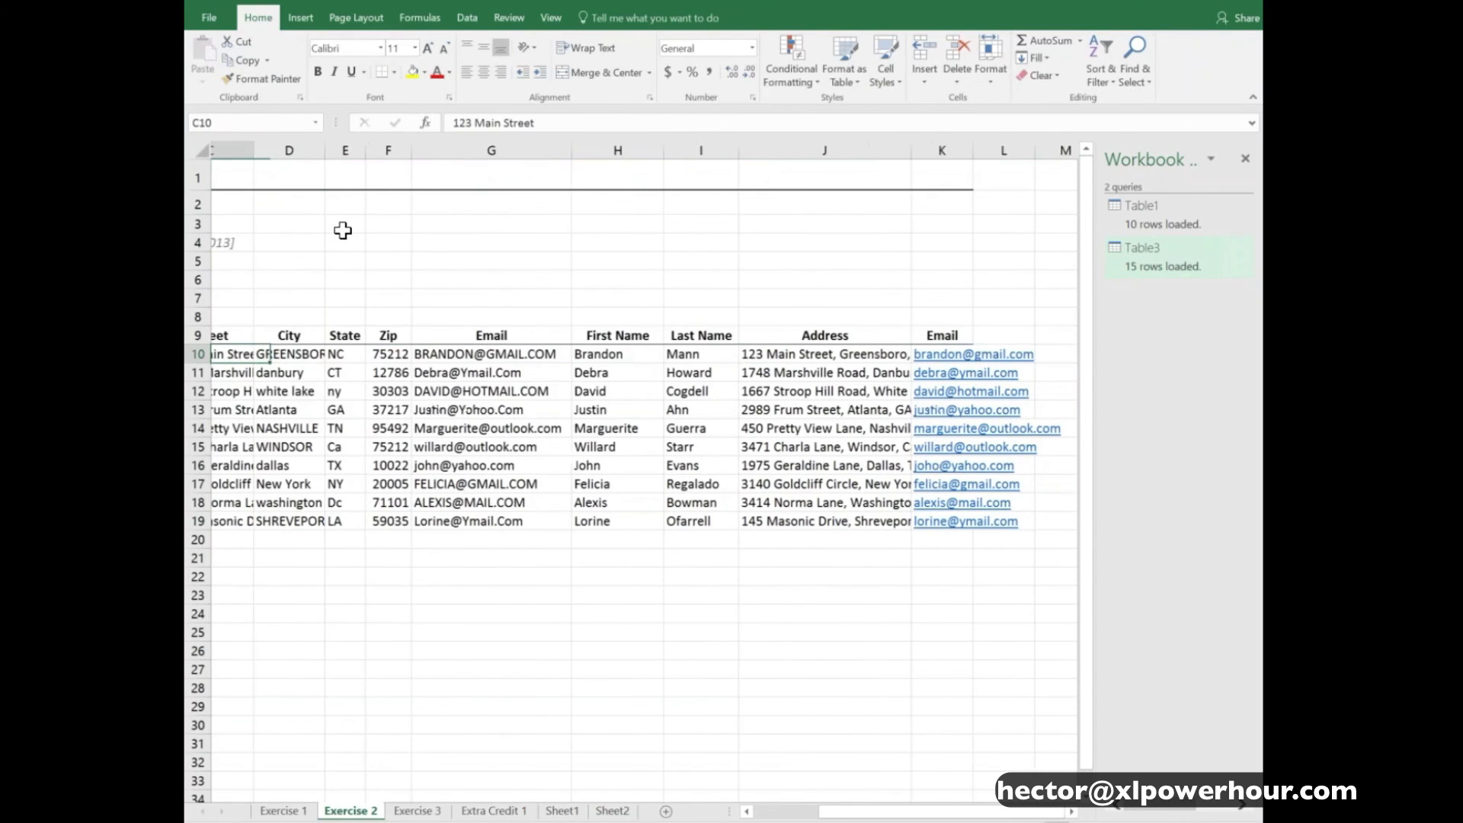
key("ctrl+Page_Down")
key("Right")
key("Right")
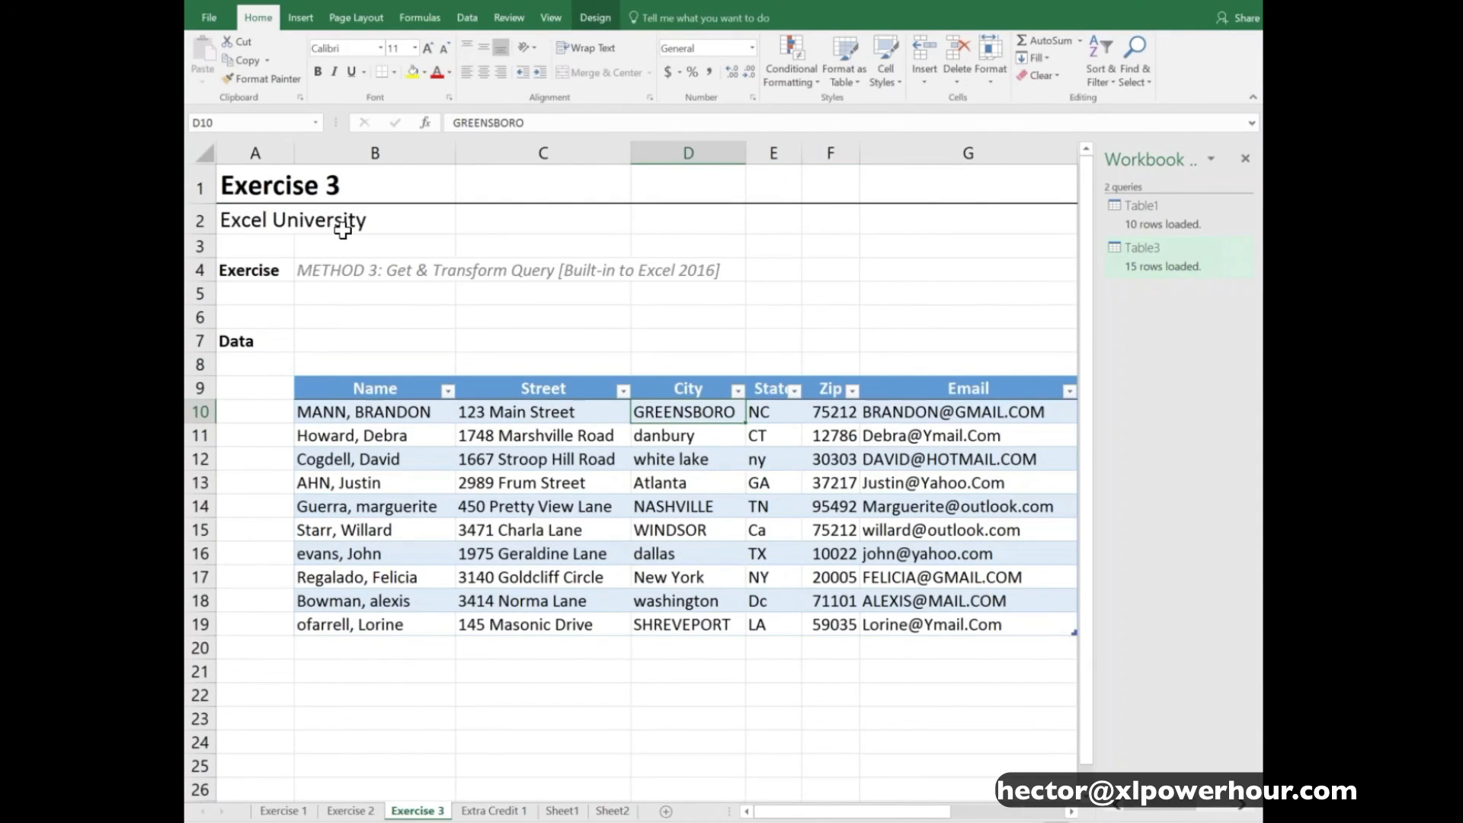
key("ctrl+Page_Down")
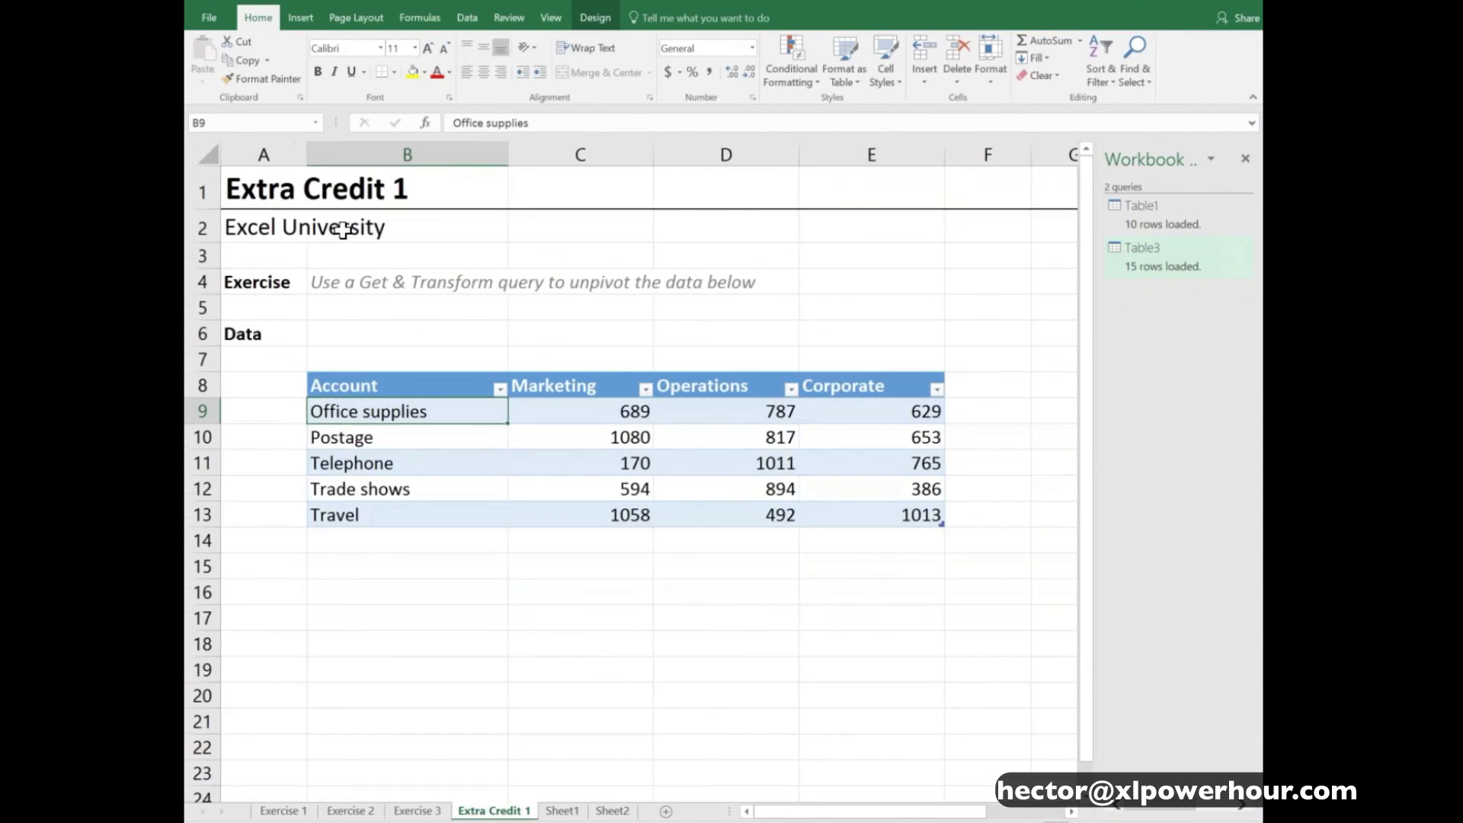